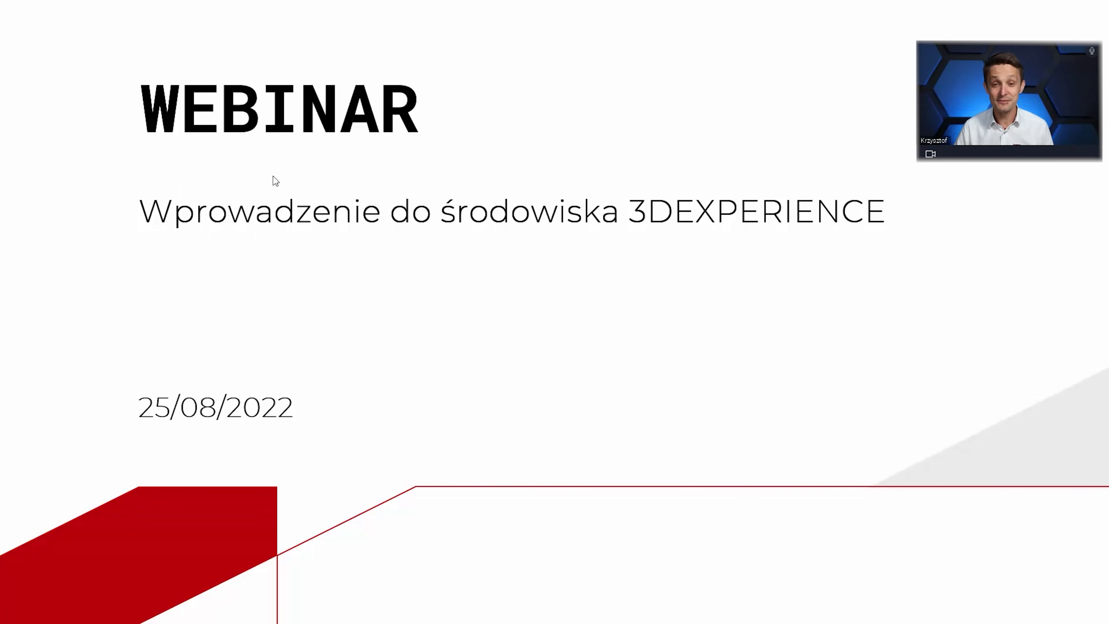
Advance the slideshow past the title and SolidWorks cube slides to the product icons grid.
{"action": "key", "text": "Right"}
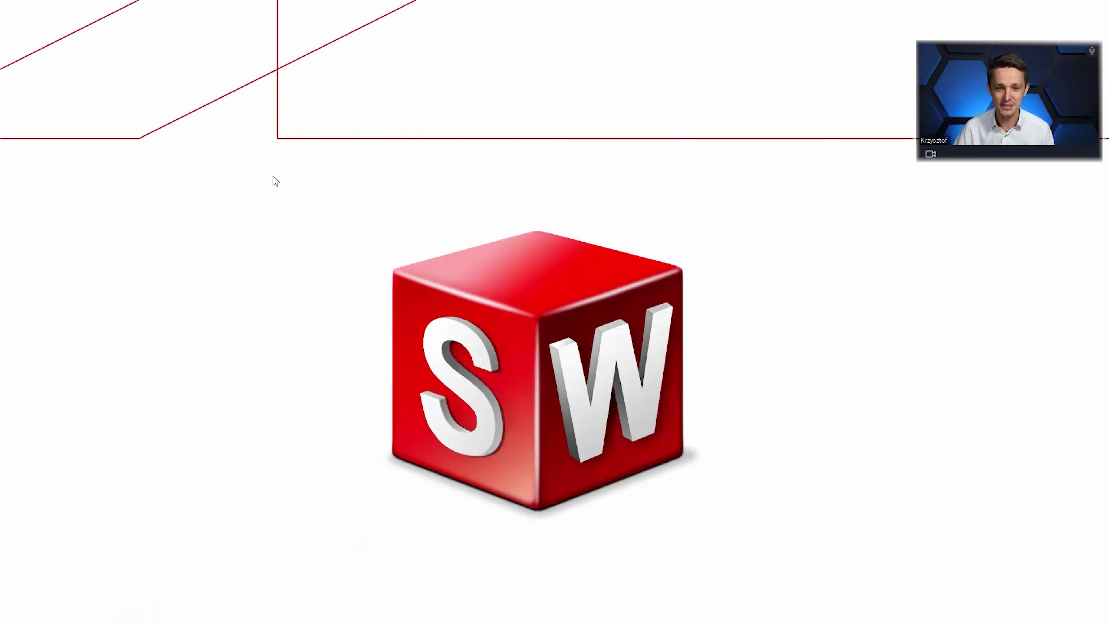
{"action": "key", "text": "Right"}
{"action": "key", "text": "Left"}
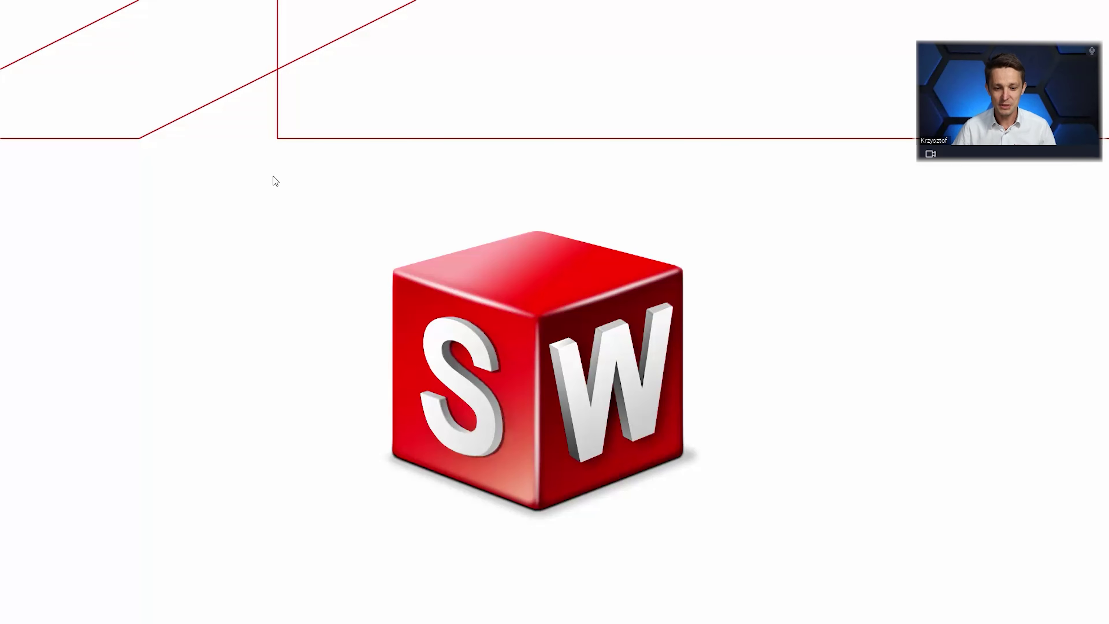
{"action": "key", "text": "Right"}
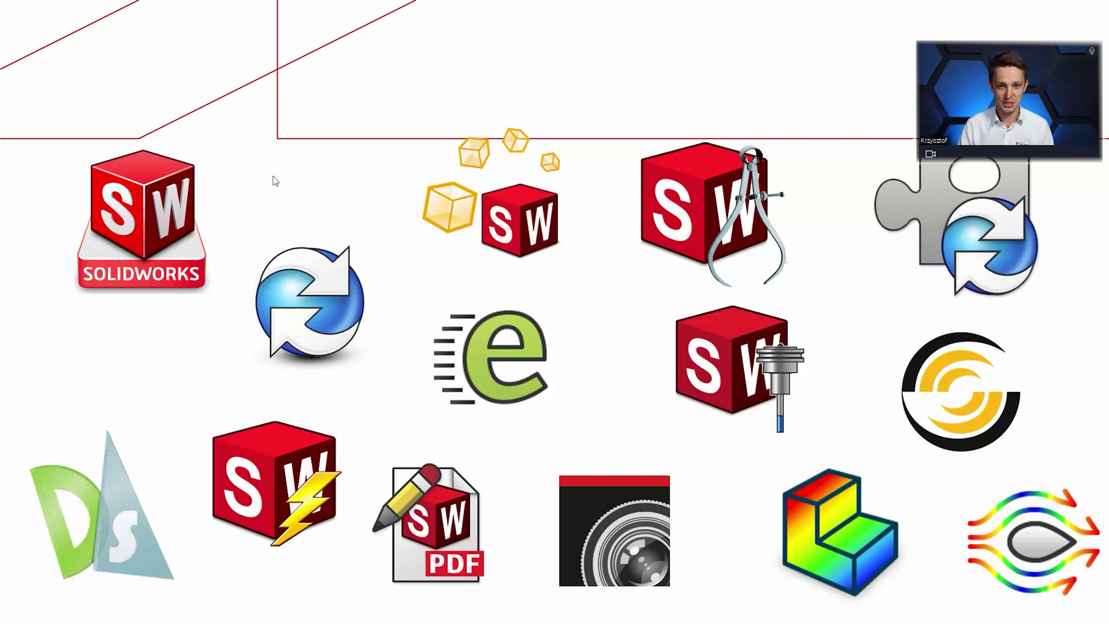
Step through the 3DEXPERIENCE logo and cloud-and-infinity slides to reach DLACZEGO?
{"action": "key", "text": "Right"}
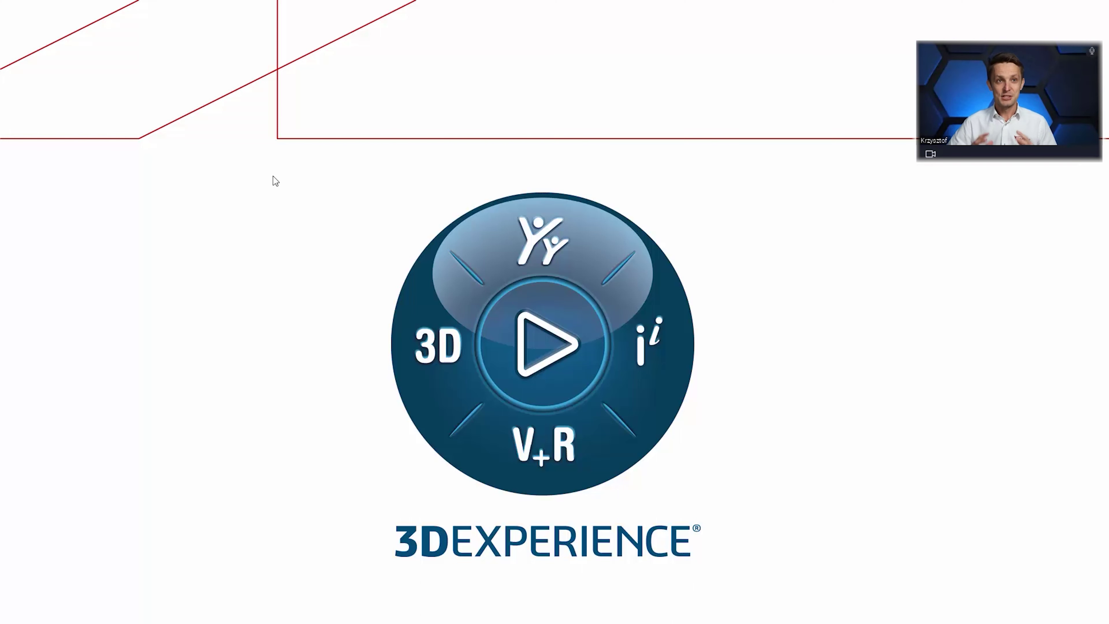
{"action": "key", "text": "Right"}
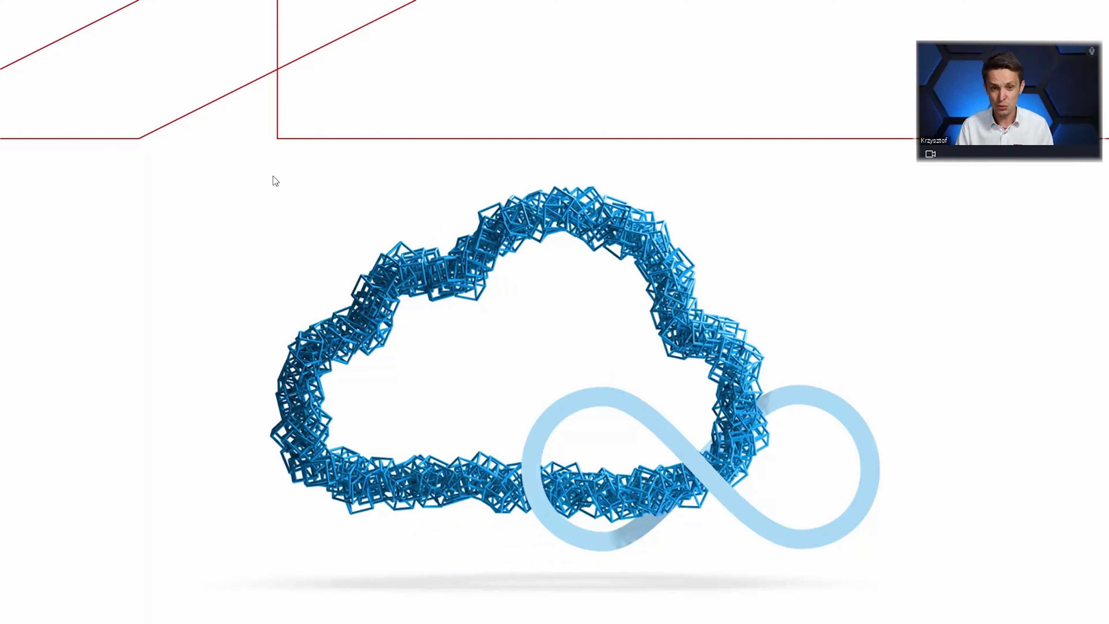
{"action": "key", "text": "Right"}
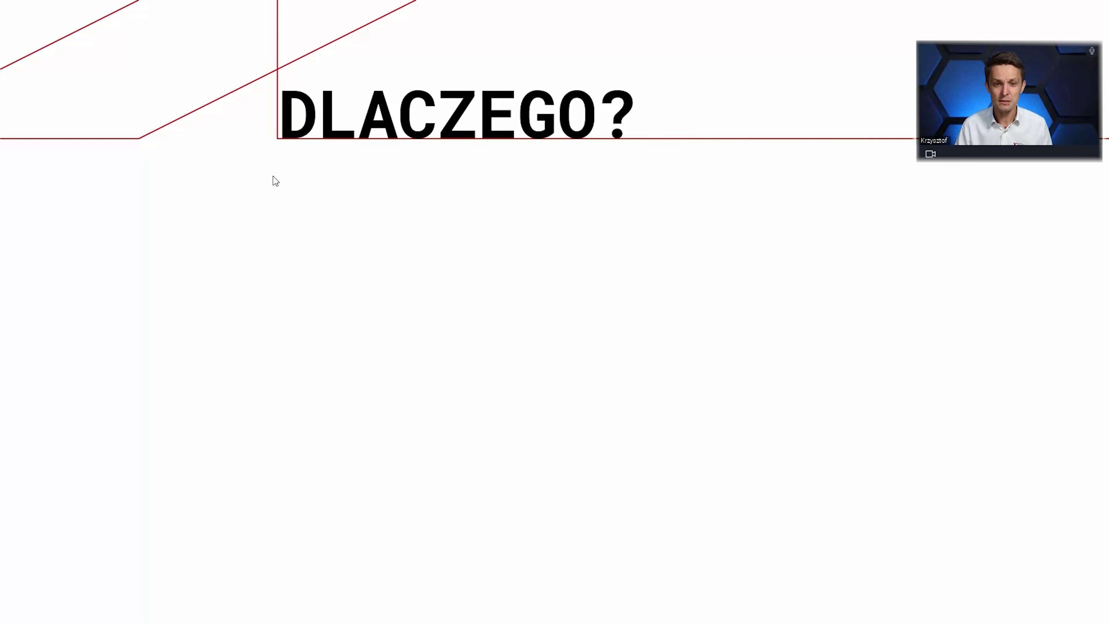
Show the DANE FIRMY point, then the PROCES point, on the DLACZEGO? slide.
{"action": "key", "text": "Right"}
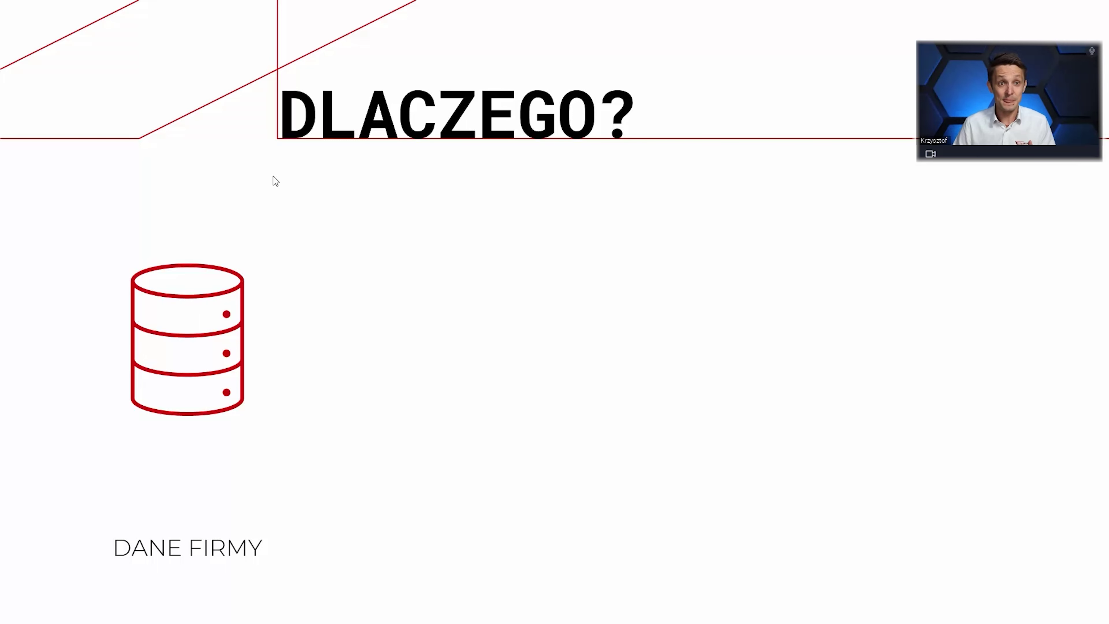
{"action": "key", "text": "Right"}
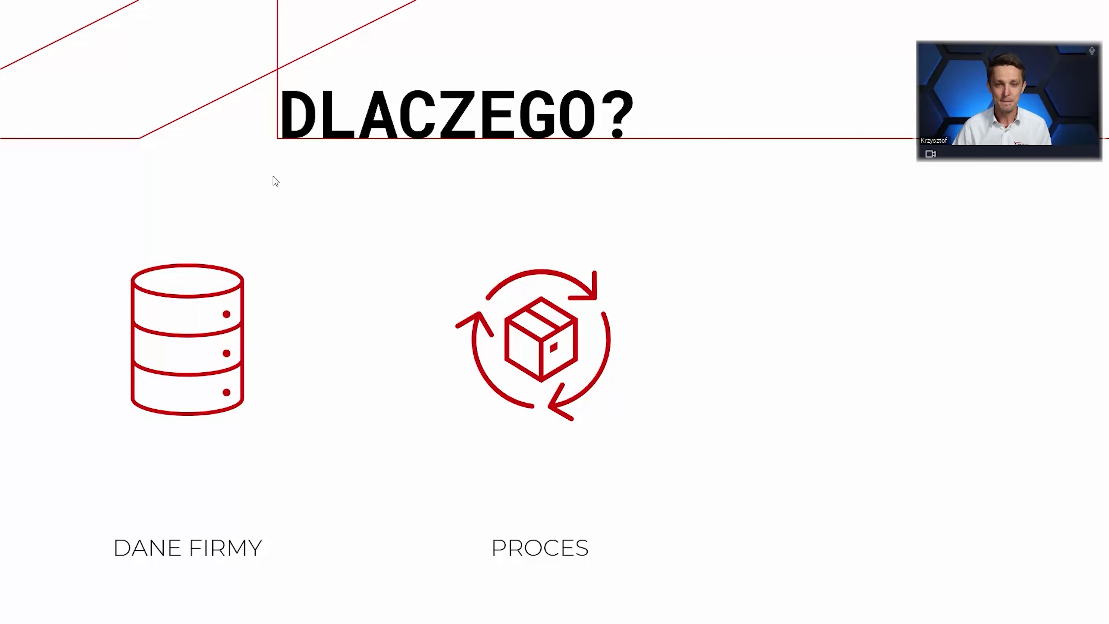
Show the BEZPIECZEŃSTWO padlock item, then go to the SolidWorks cube and question mark slide.
{"action": "key", "text": "Right"}
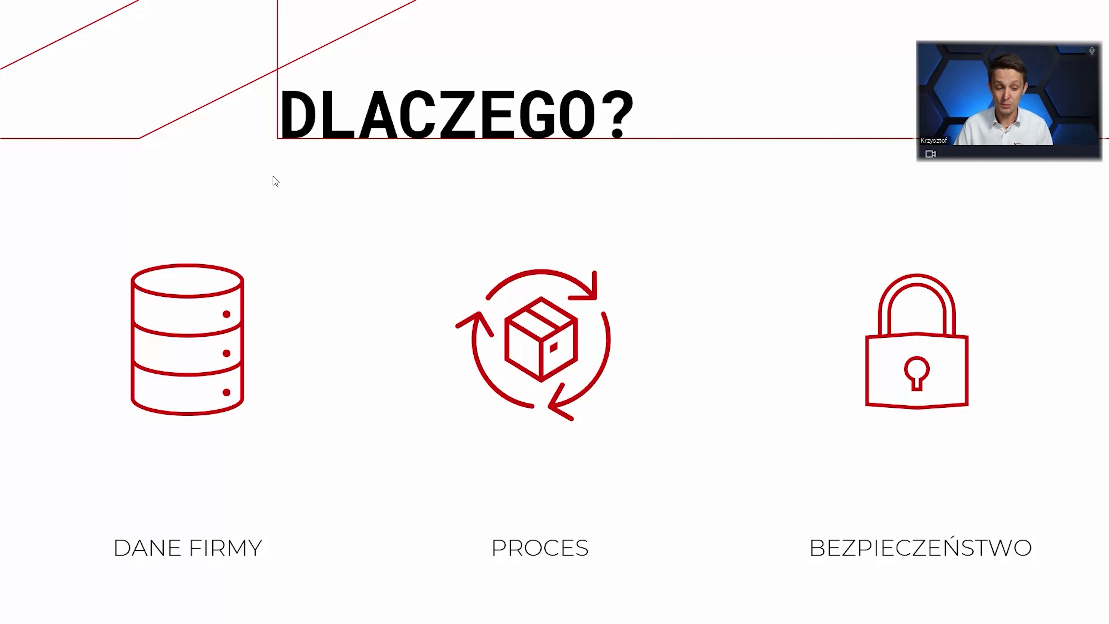
{"action": "key", "text": "Right"}
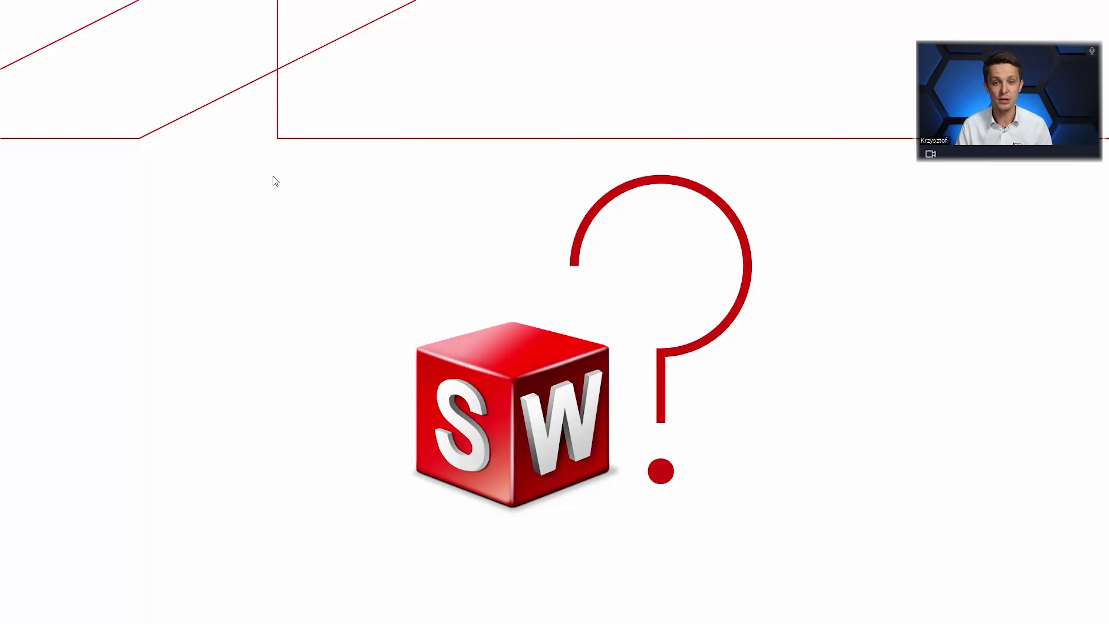
Play the build linking the SolidWorks cube and 3DEXPERIENCE compass with two-way arrows.
{"action": "key", "text": "Right"}
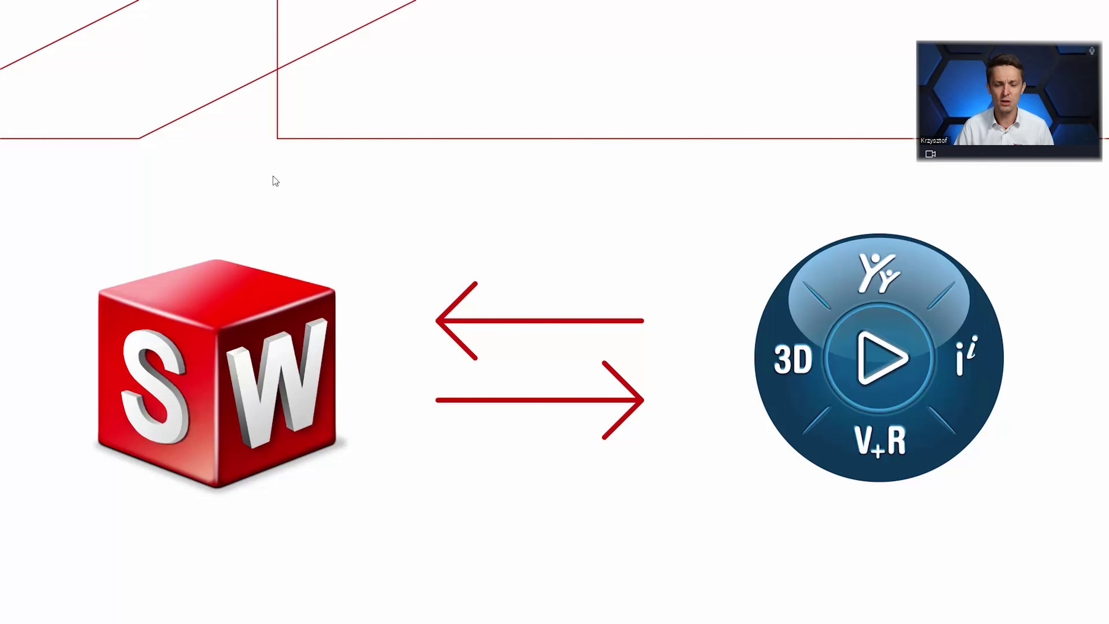
Reveal ZARZĄDZANIE, PROJEKTOWANIE, SYMULACJE, PRODUKCJA and MARKETING, then advance to CO NA DZISIAJ?
{"action": "key", "text": "Right"}
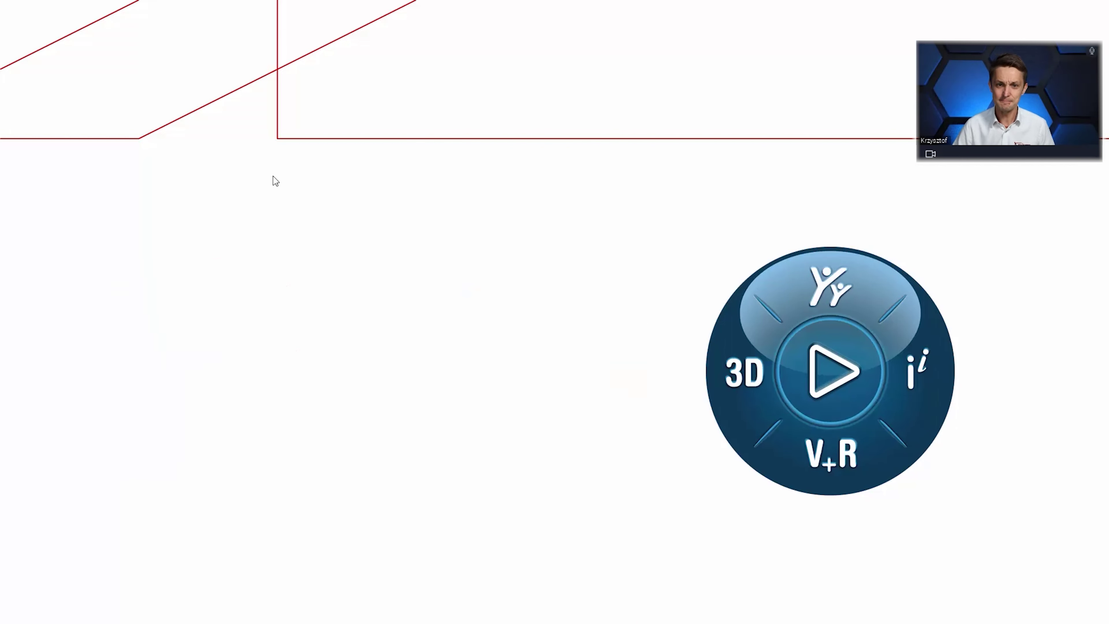
{"action": "key", "text": "Right"}
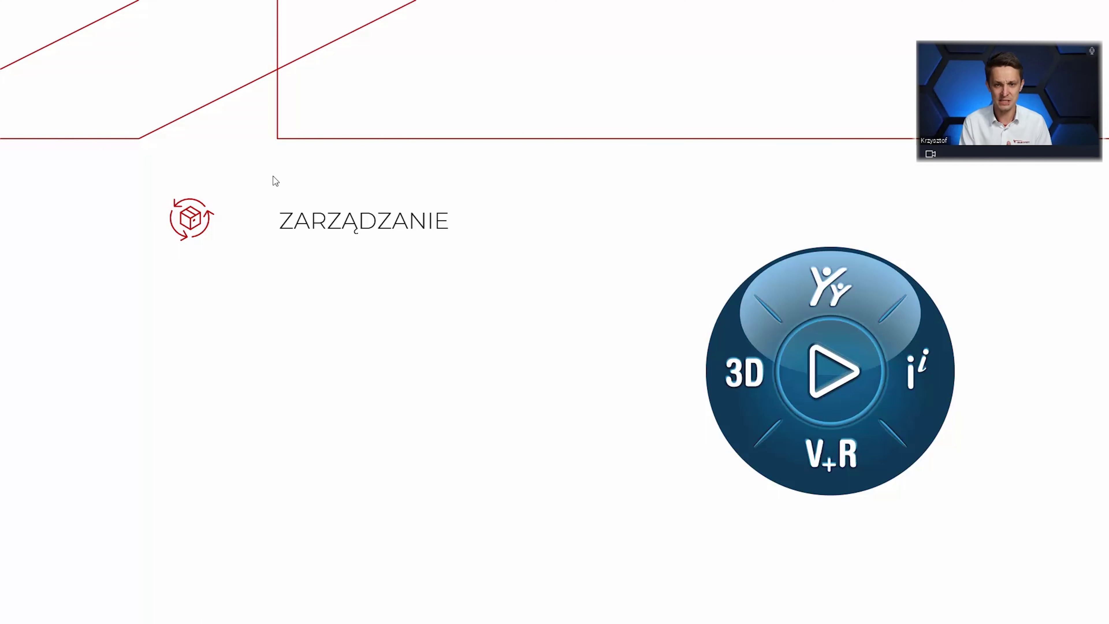
{"action": "key", "text": "Right"}
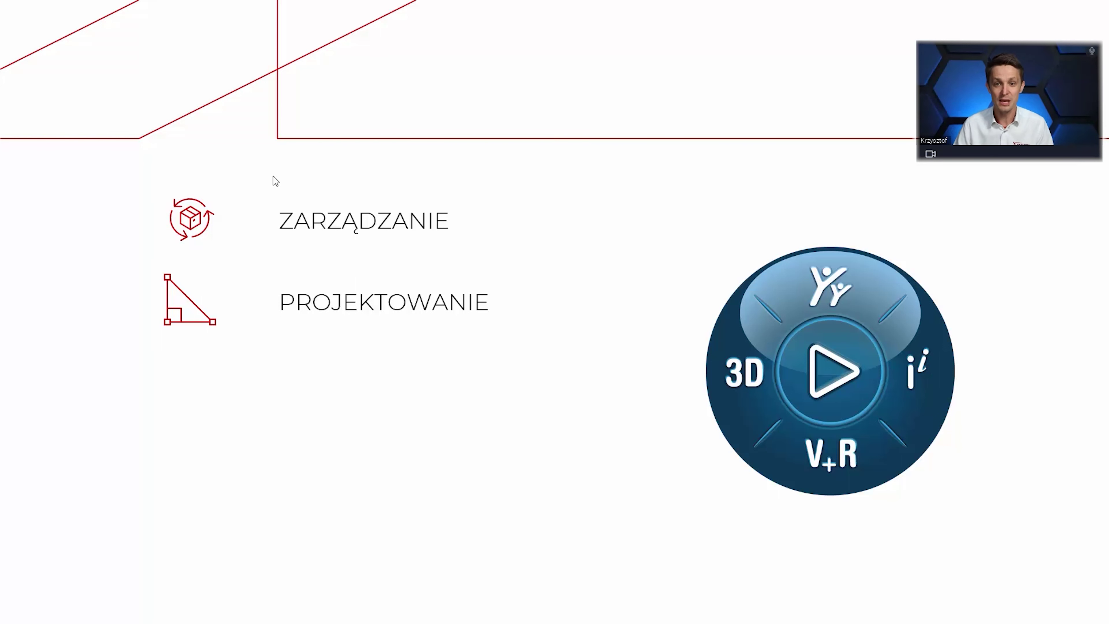
{"action": "key", "text": "Right"}
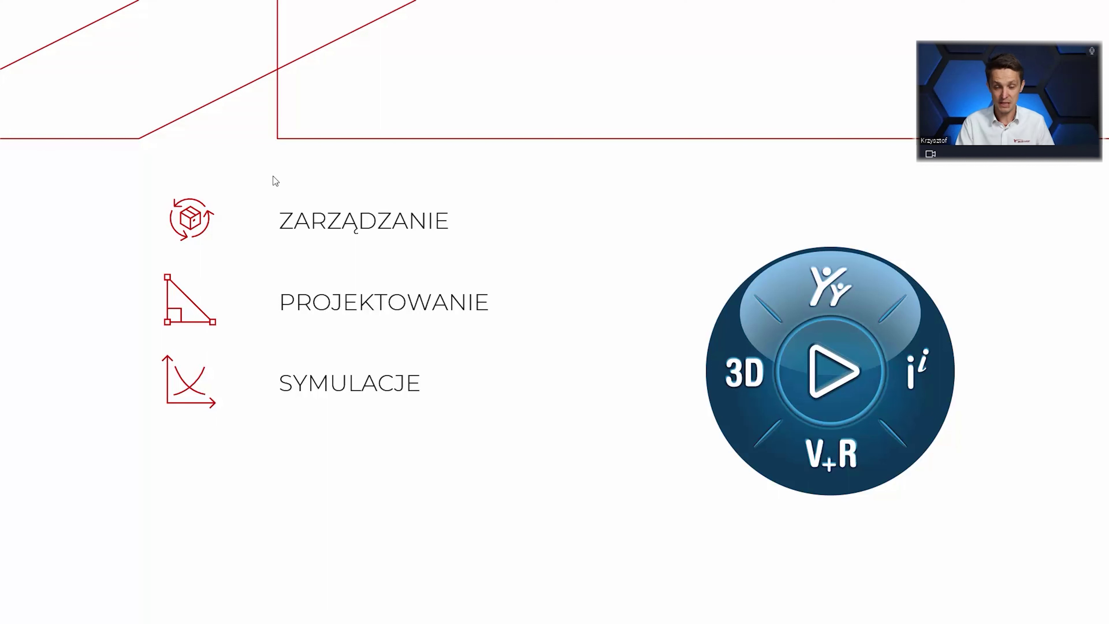
{"action": "key", "text": "Left"}
{"action": "key", "text": "Right"}
{"action": "key", "text": "Right"}
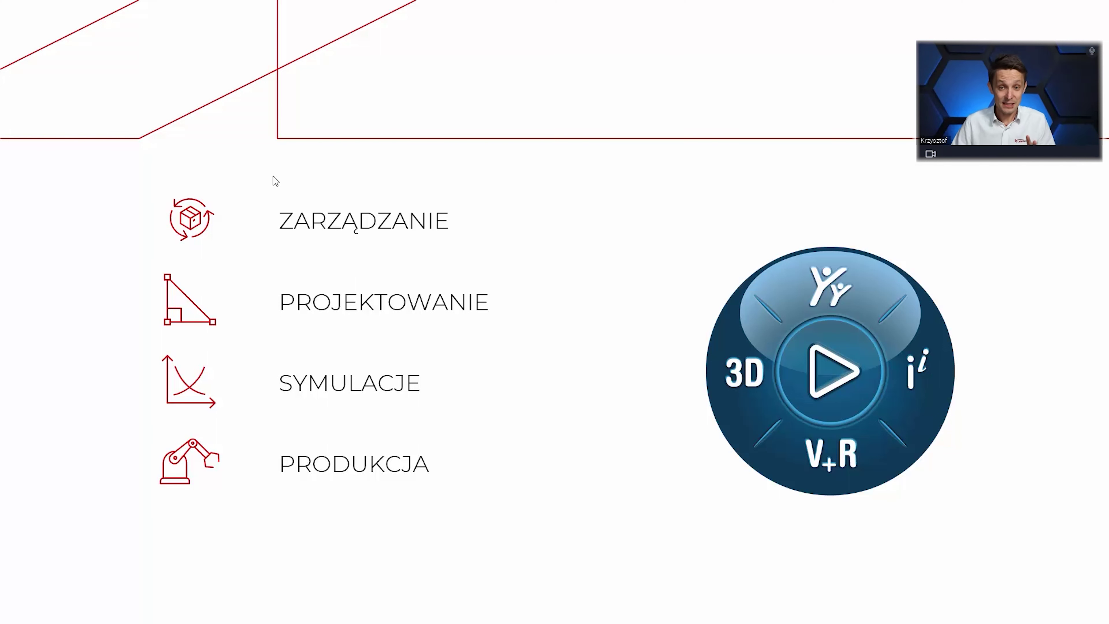
{"action": "key", "text": "Right"}
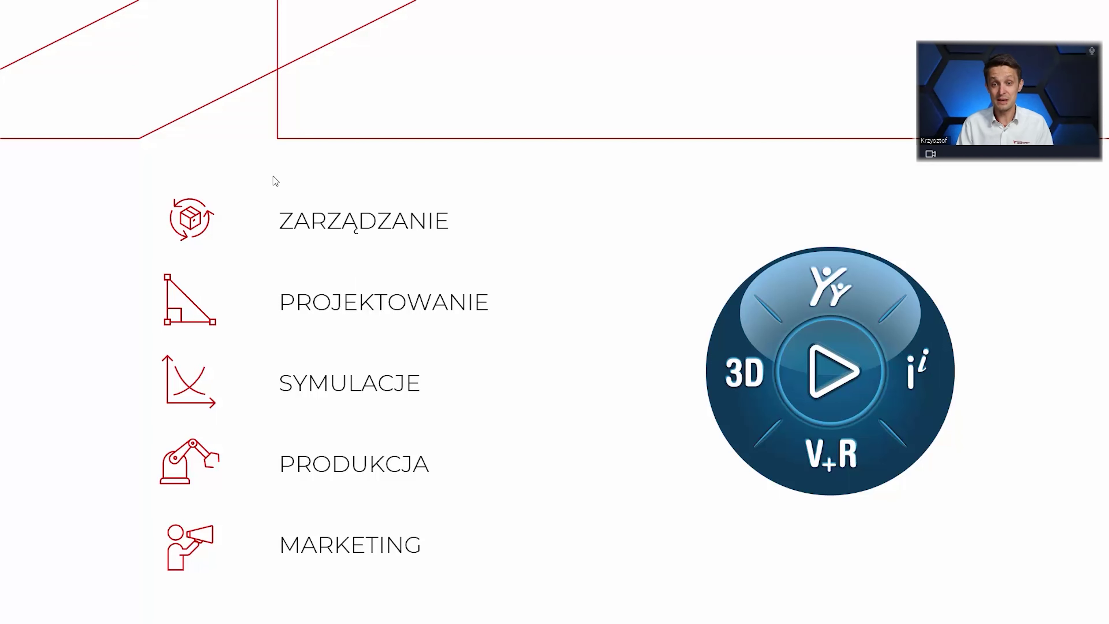
{"action": "key", "text": "Right"}
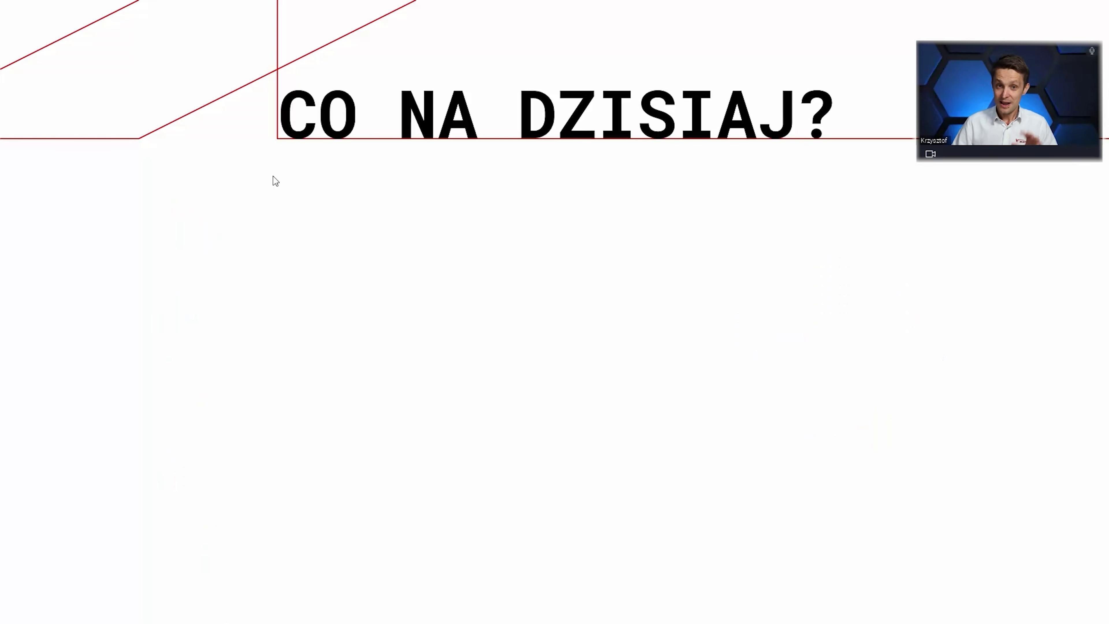
Reveal the agenda bullets Co to 3DEXPERIENCE?, Praca na zadaniach, Moje dane and Praca w SOLIDWORKS.
{"action": "key", "text": "Right"}
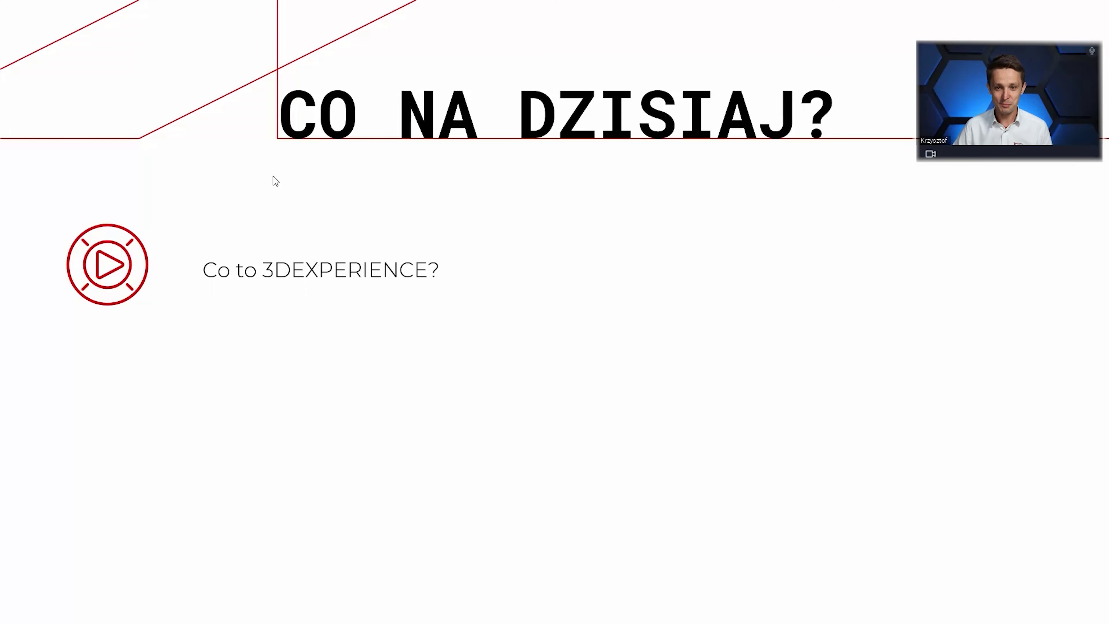
{"action": "key", "text": "Right"}
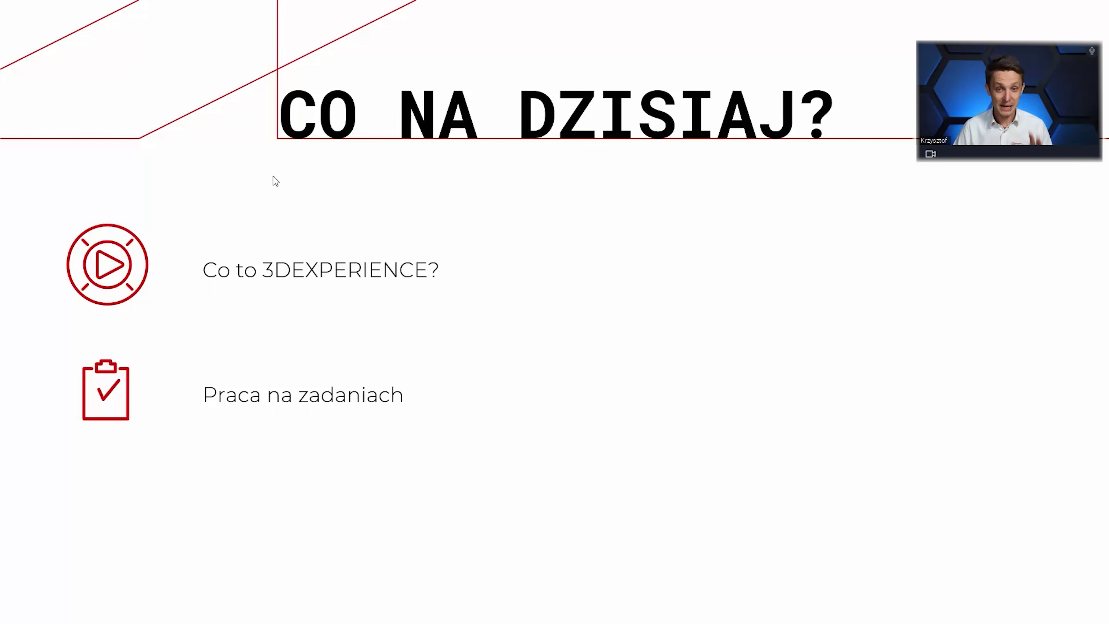
{"action": "key", "text": "Right"}
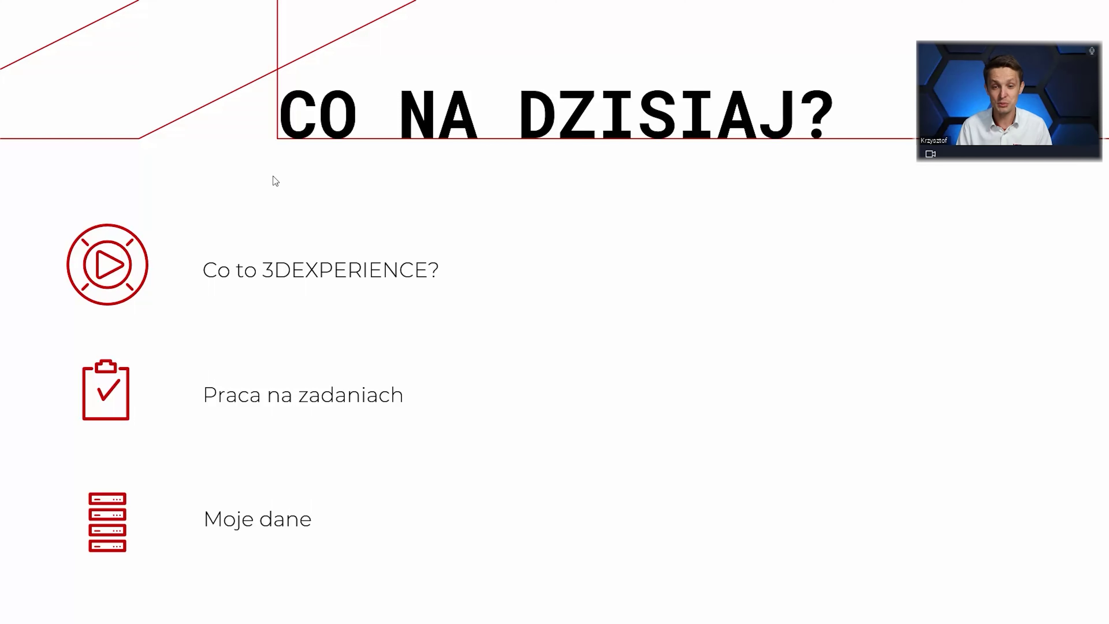
{"action": "key", "text": "Right"}
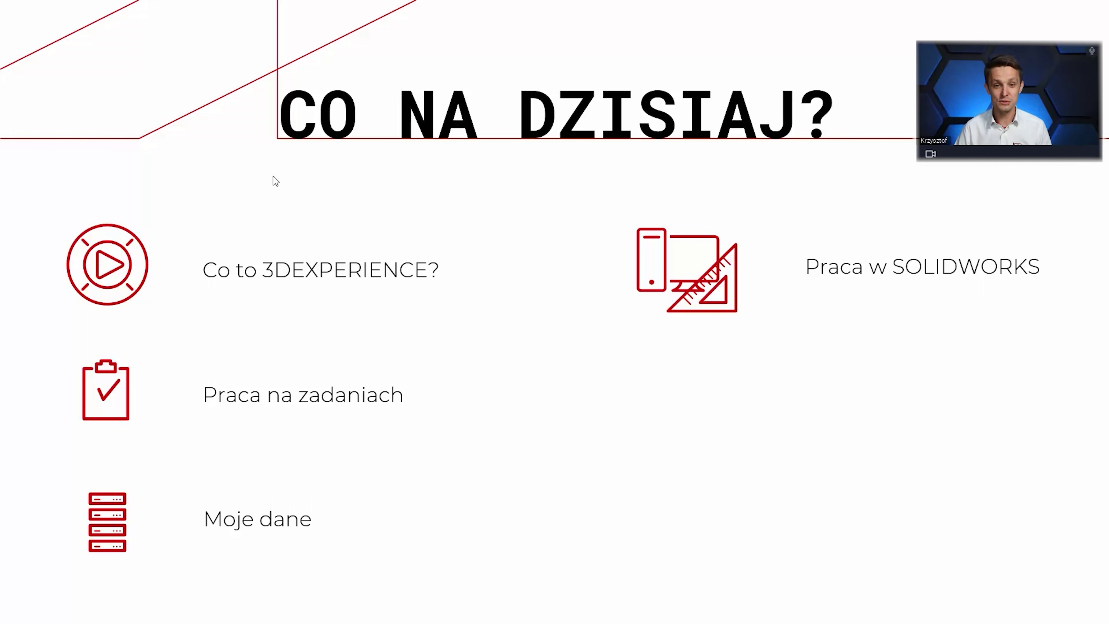
Reveal the Komunikacja and Skalowalność items, then replace the agenda with the DYSKUSJA point.
{"action": "key", "text": "Right"}
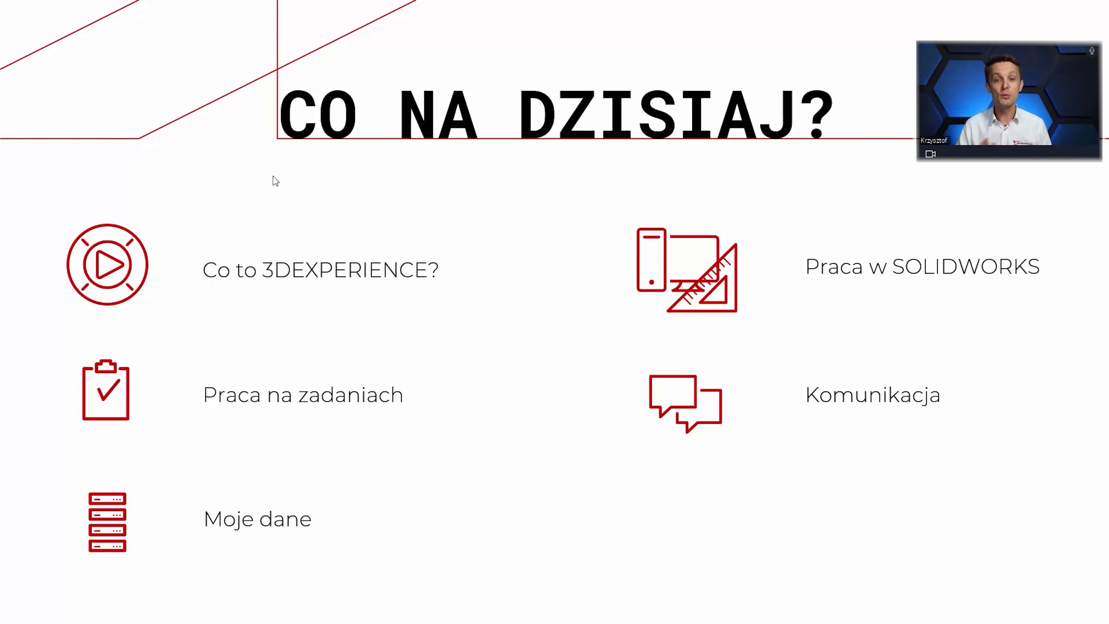
{"action": "key", "text": "Right"}
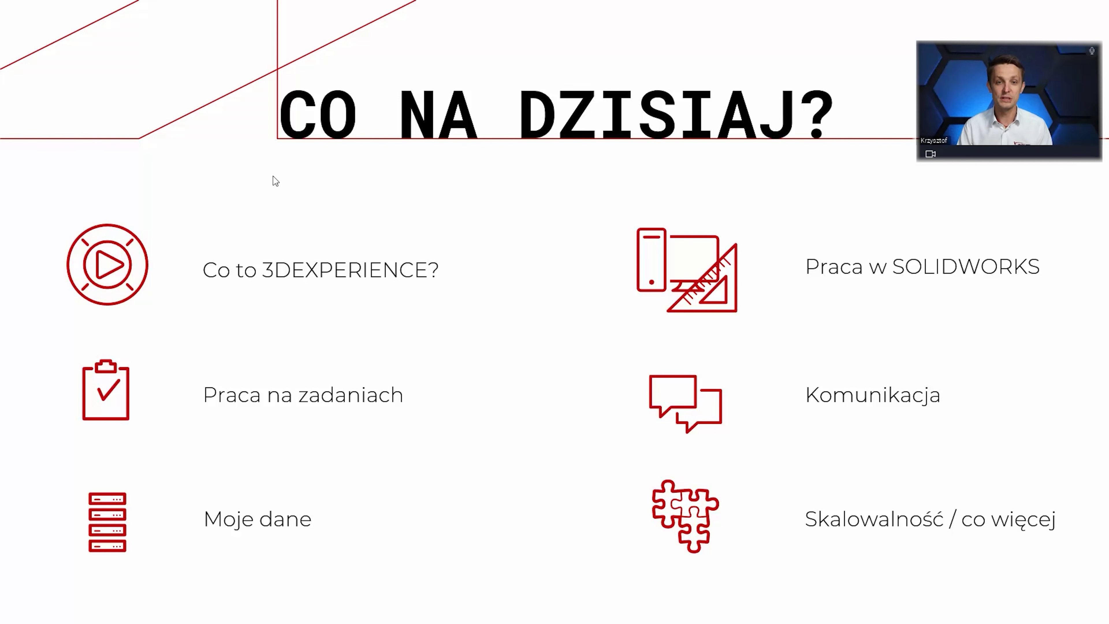
{"action": "key", "text": "Right"}
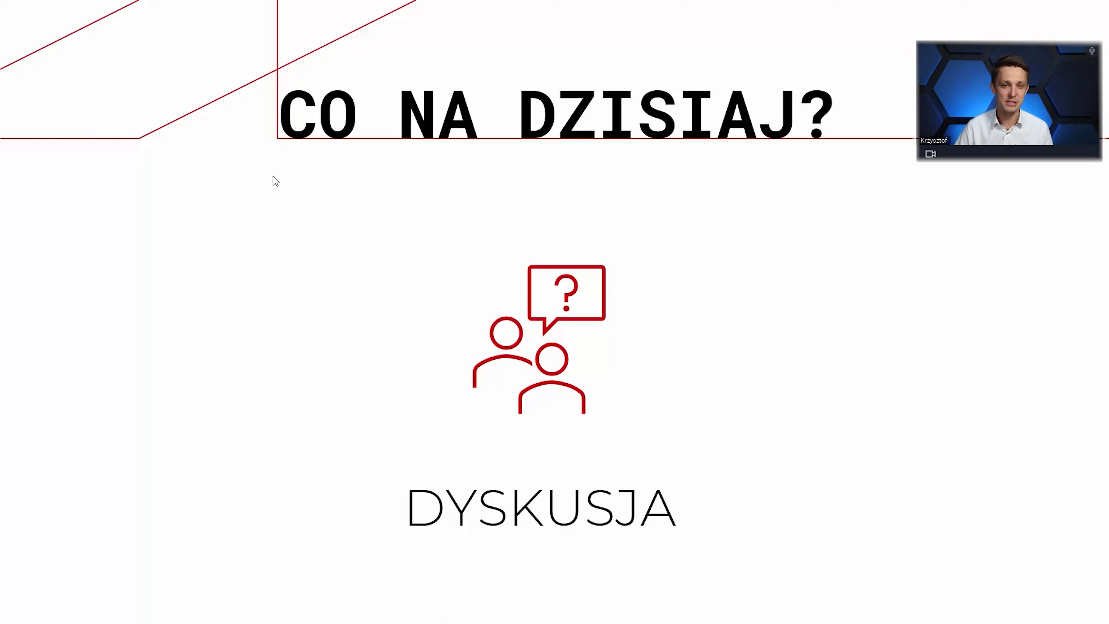
Advance to the DEMO slide and end the slideshow, leaving slide 13 open for editing.
{"action": "key", "text": "Right"}
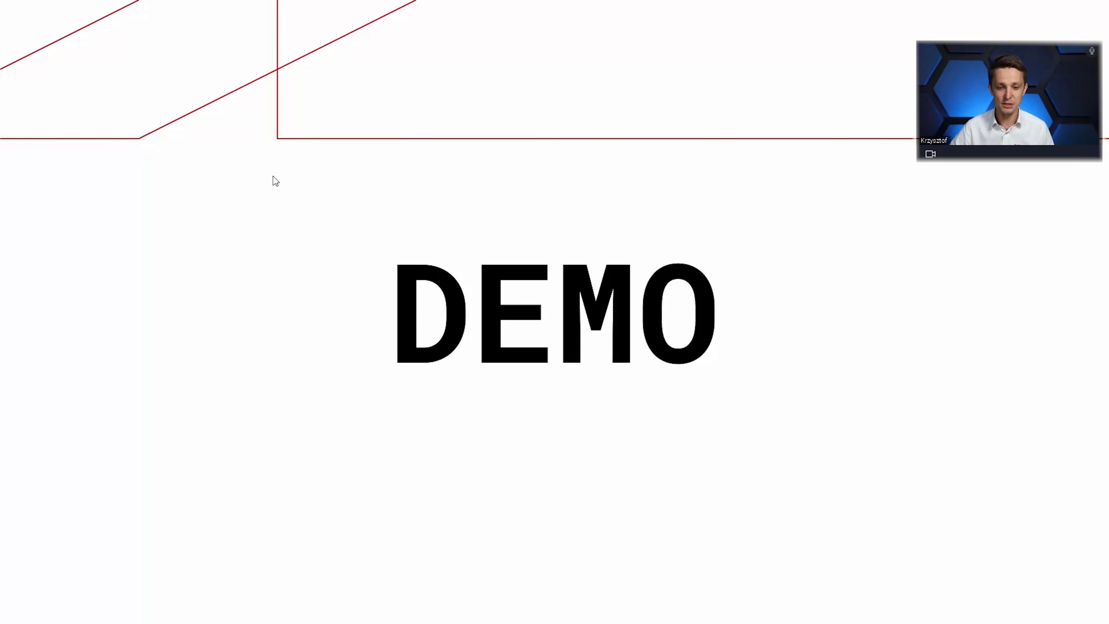
{"action": "key", "text": "Escape"}
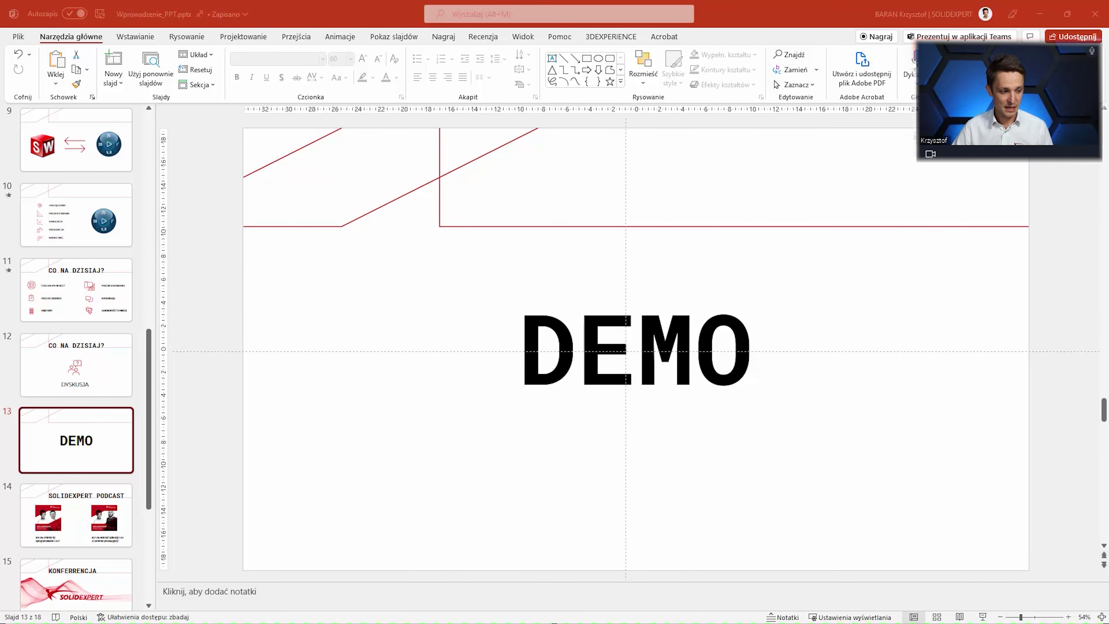
Switch from PowerPoint to the browser's 3DEXPERIENCE Zadania task board.
{"action": "key", "text": "alt+Tab"}
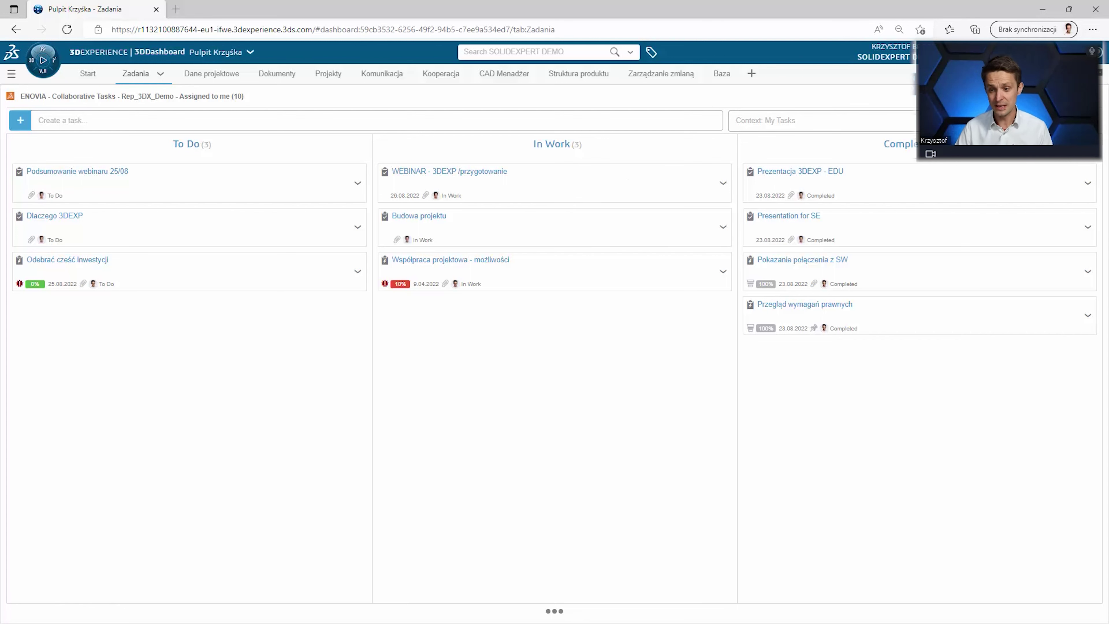
{"action": "left_click", "coordinate": [1095, 96]}
{"action": "left_click", "coordinate": [1046, 167]}
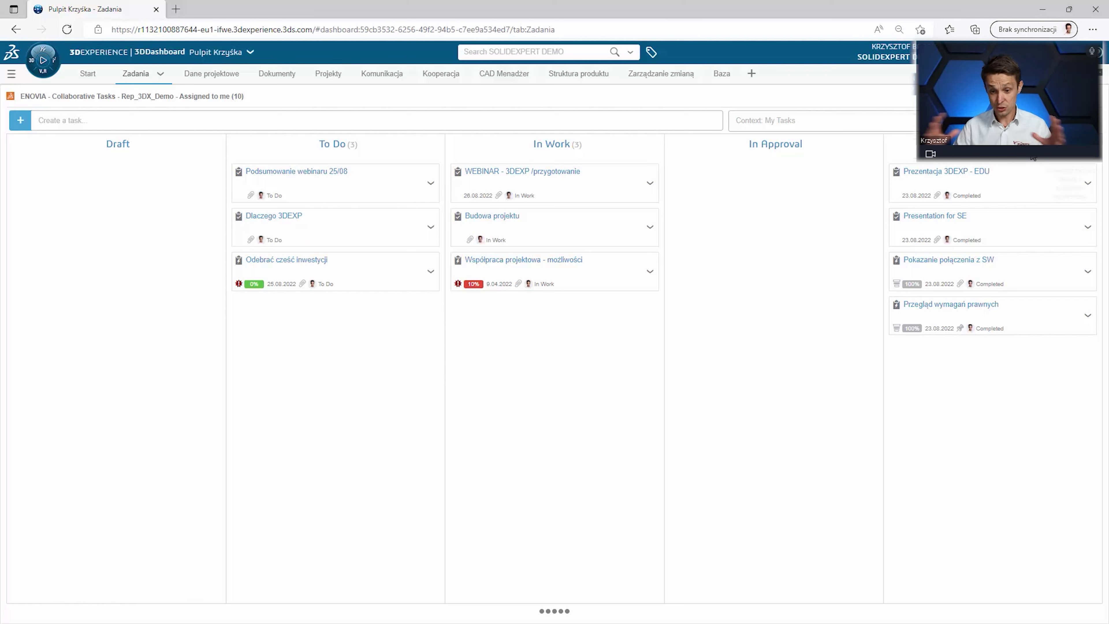
{"action": "left_click", "coordinate": [1094, 96]}
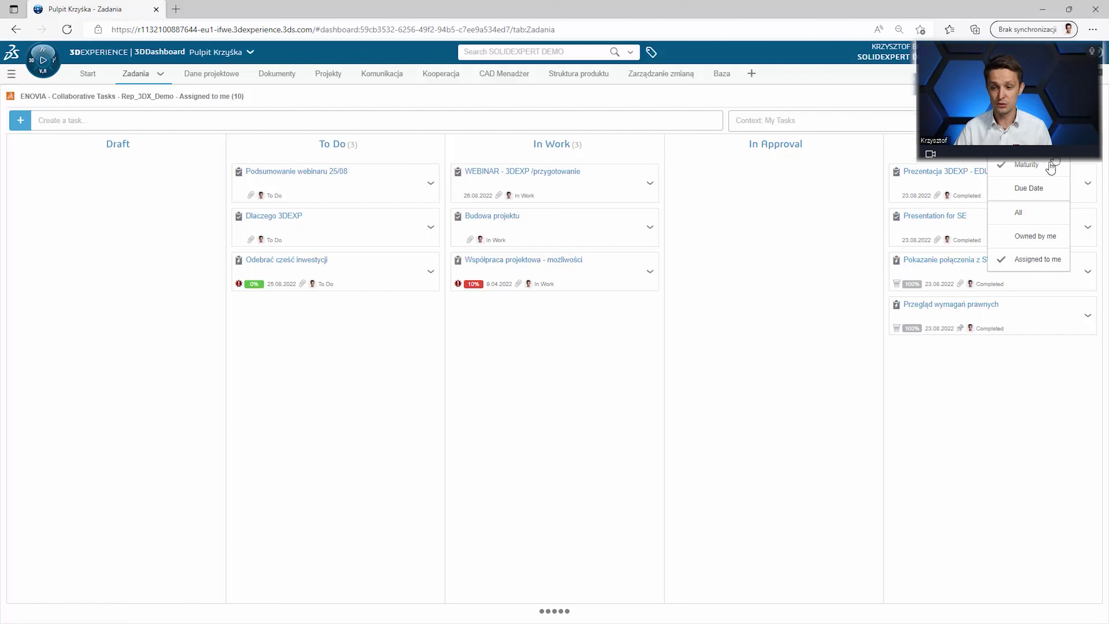
{"action": "left_click", "coordinate": [1043, 189]}
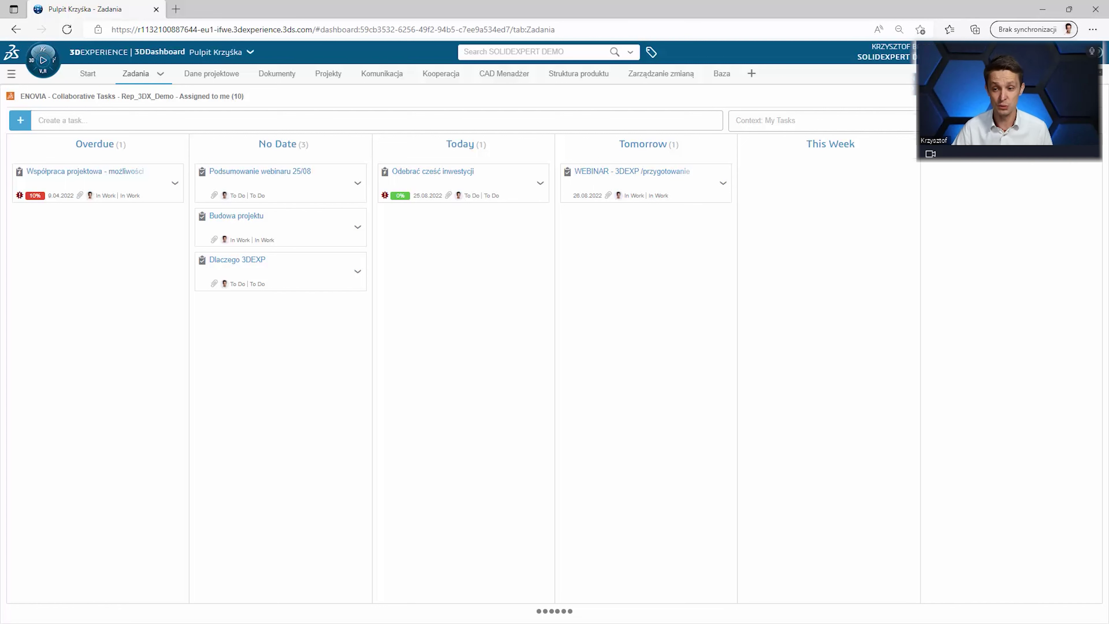
{"action": "left_click", "coordinate": [1027, 120]}
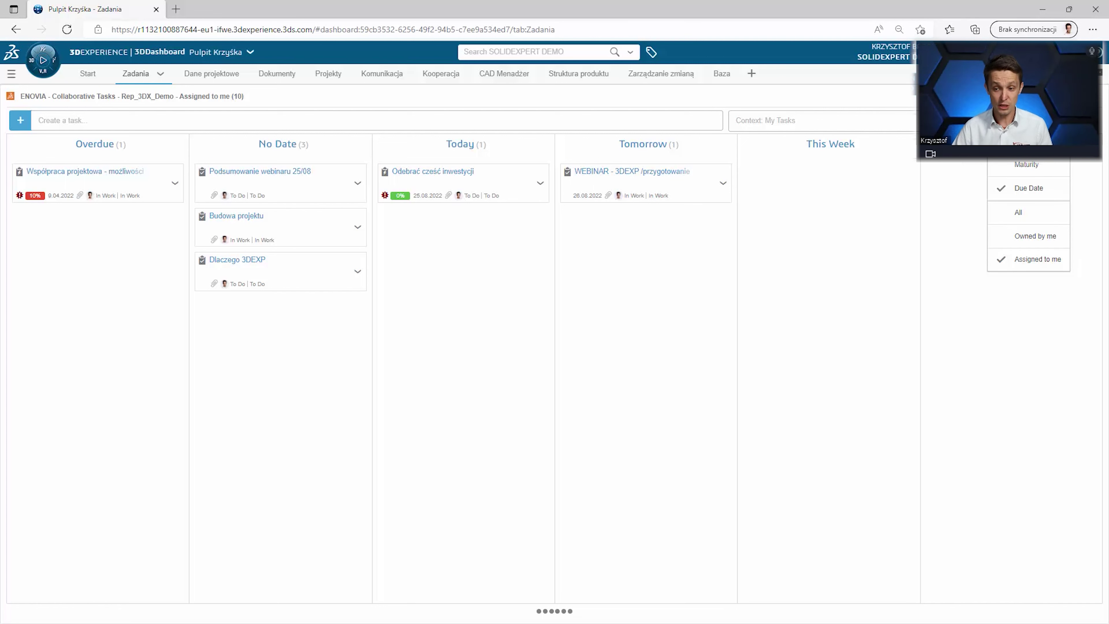
{"action": "left_click", "coordinate": [1026, 165]}
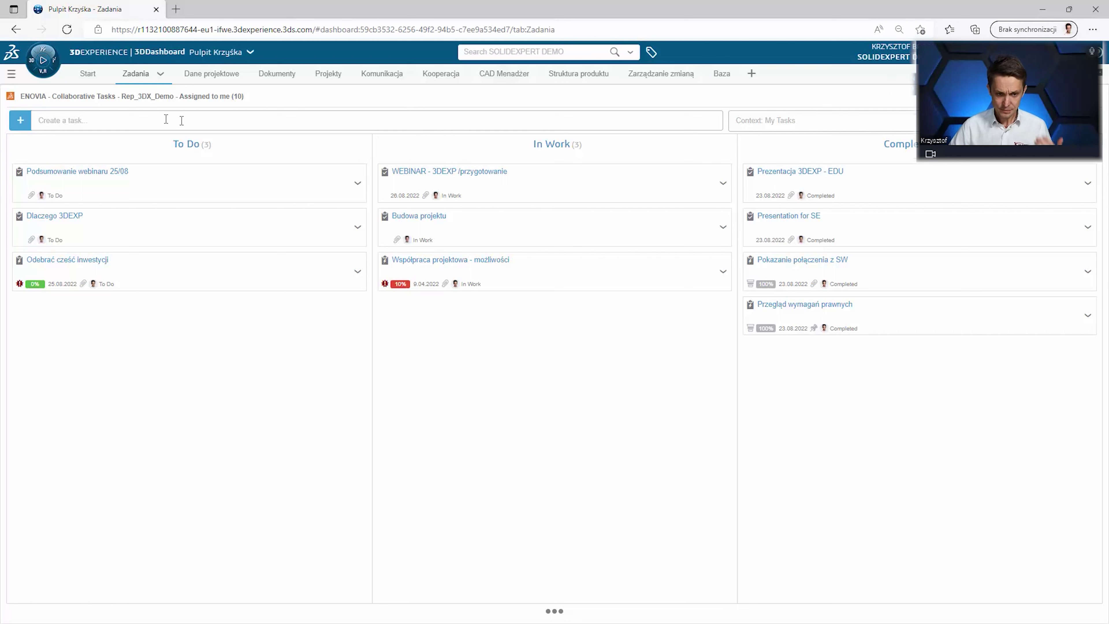
Add a new draft task titled 'WEBINAR 3DEXP 25/08' and open its details panel.
{"action": "left_click", "coordinate": [21, 122]}
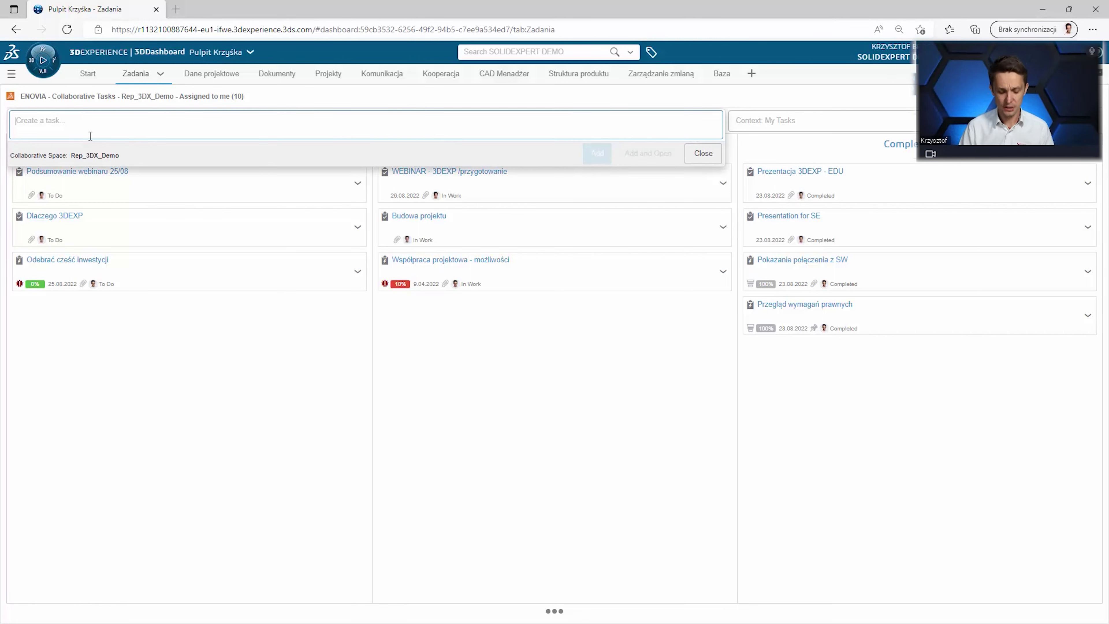
{"action": "type", "text": "WEBINAR"}
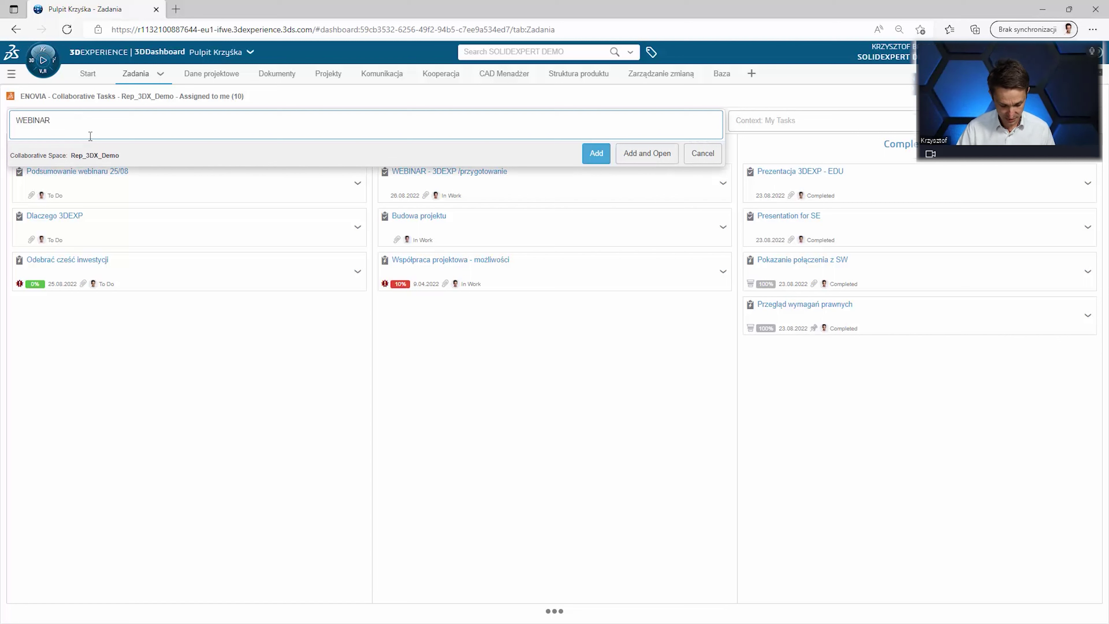
{"action": "type", "text": " 3DEXP 25"}
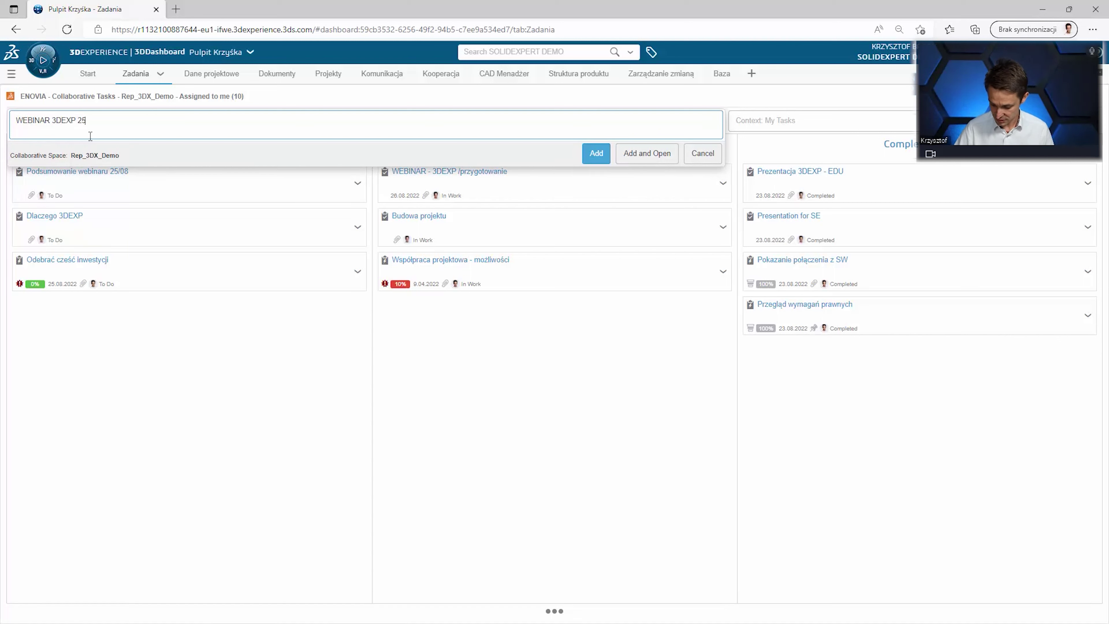
{"action": "type", "text": "/08"}
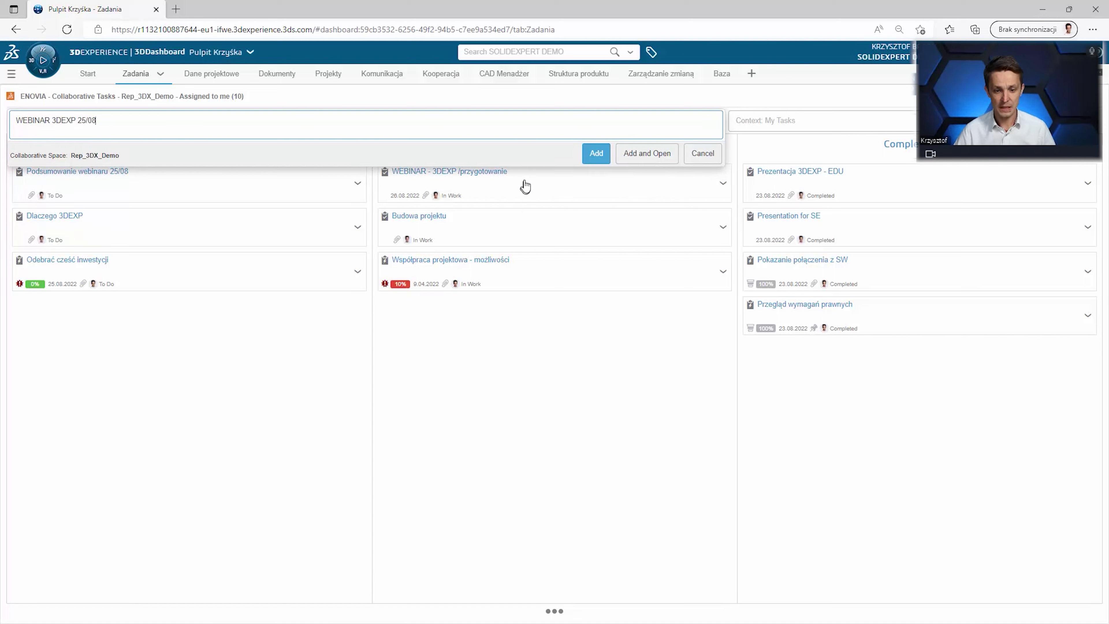
{"action": "left_click", "coordinate": [657, 160]}
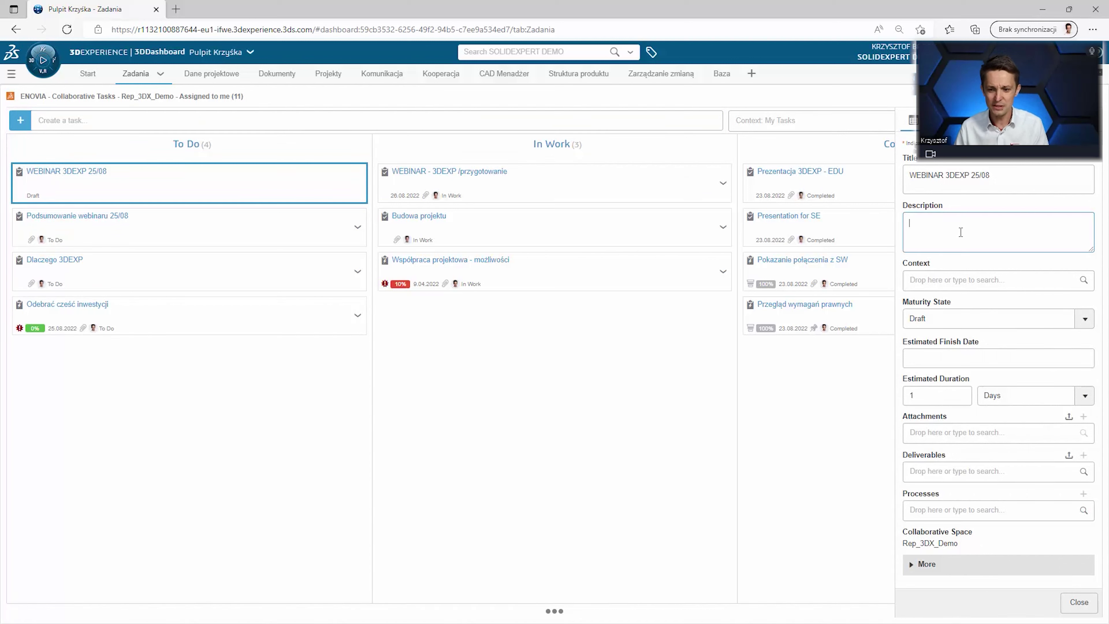
Describe the task as 'Prezentacja możliwości 3DEXP - podstawy' and change its maturity to In Work.
{"action": "left_click", "coordinate": [960, 232]}
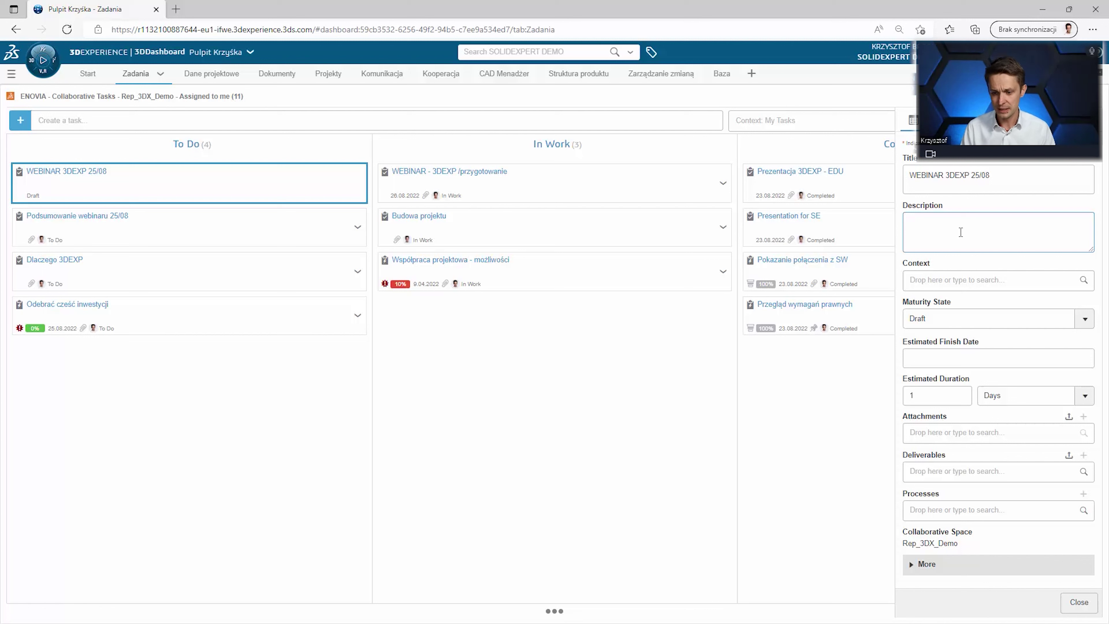
{"action": "type", "text": "Preze"}
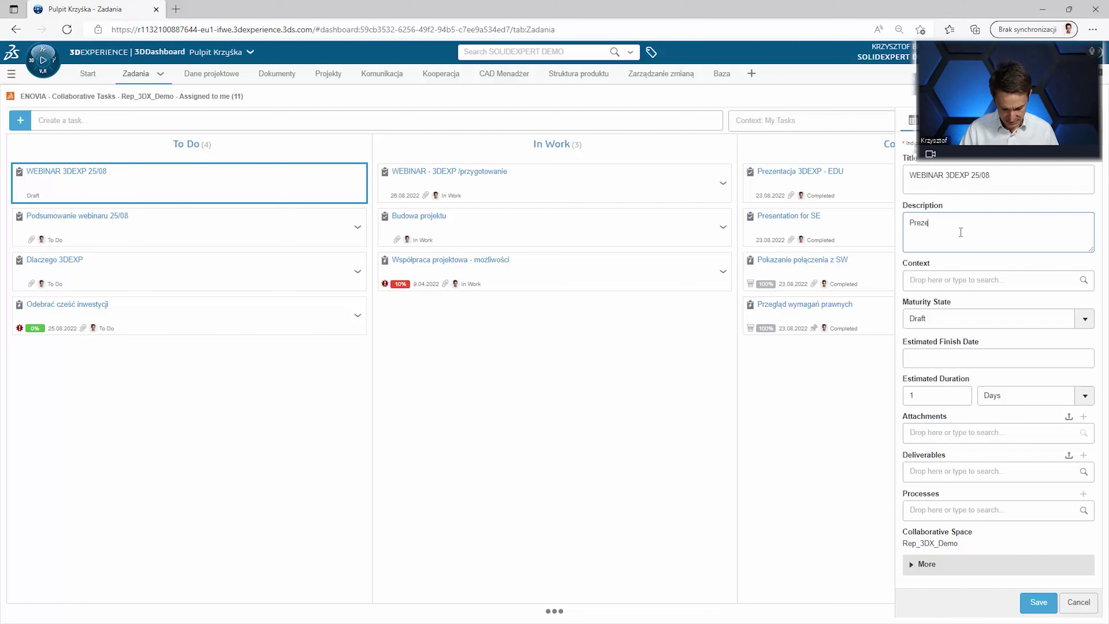
{"action": "type", "text": "ntacja możliwo"}
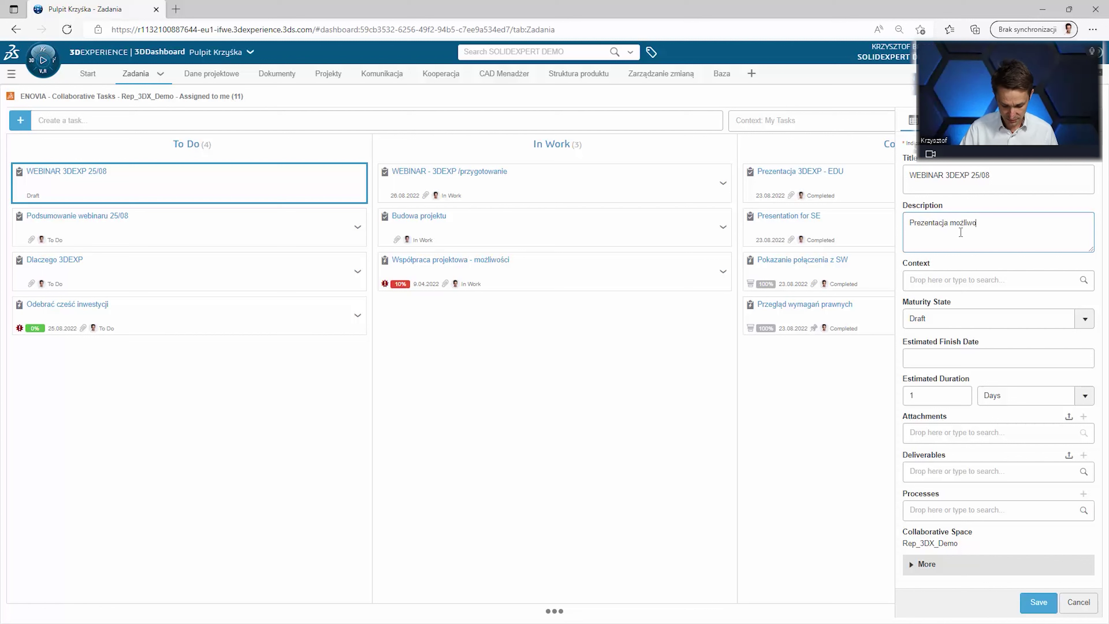
{"action": "type", "text": "ści 3DEXP "}
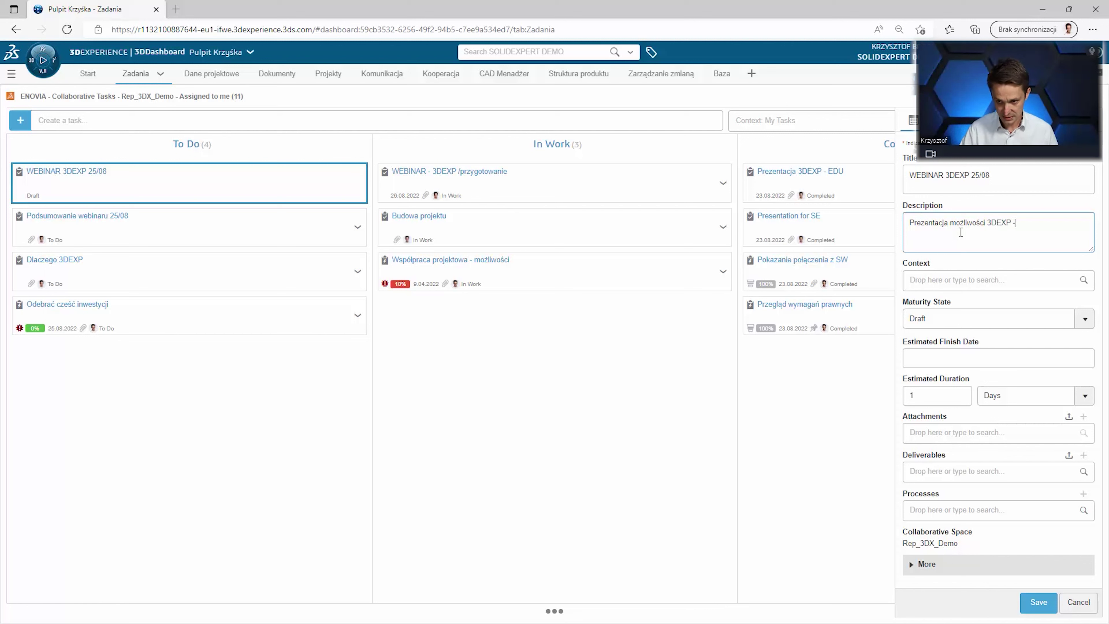
{"action": "type", "text": "- podstawy"}
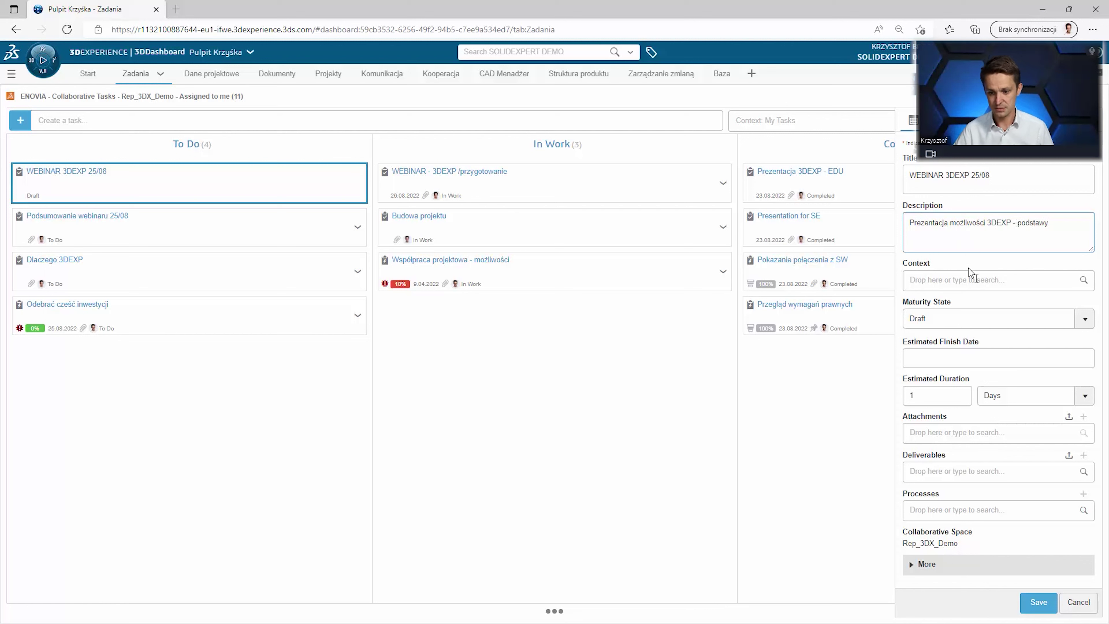
{"action": "left_click", "coordinate": [1076, 324]}
{"action": "left_click", "coordinate": [970, 359]}
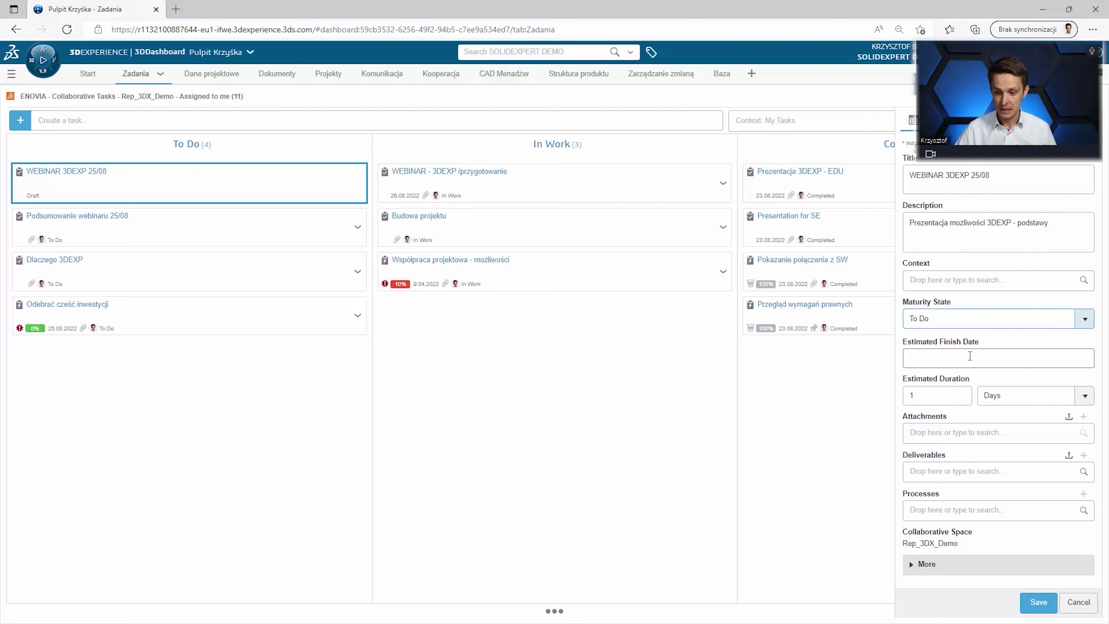
{"action": "left_click", "coordinate": [1084, 319]}
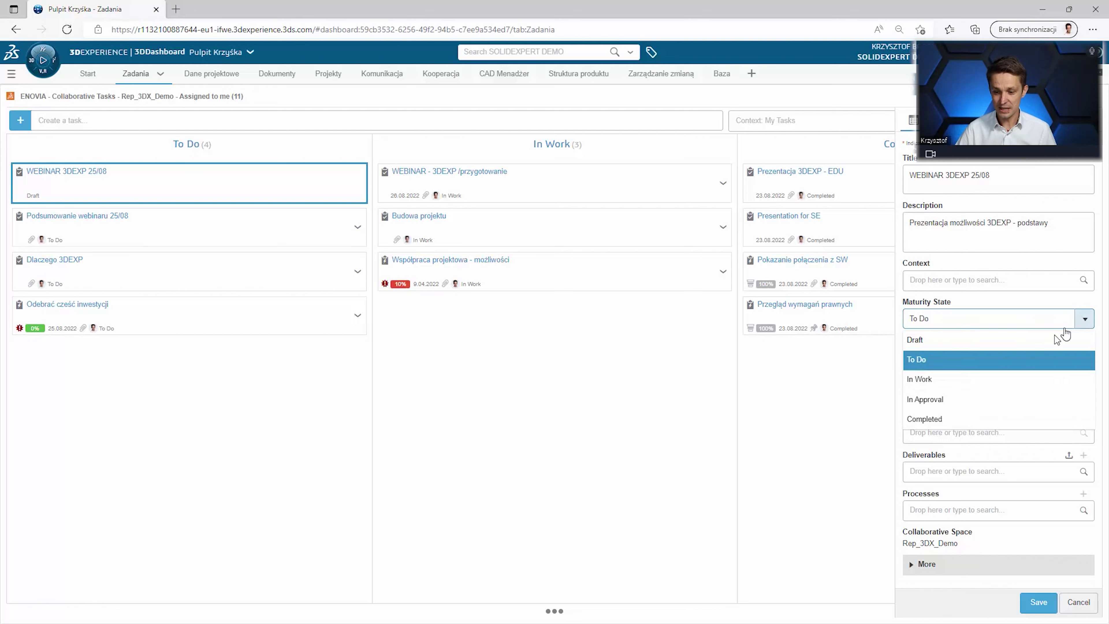
{"action": "left_click", "coordinate": [992, 378]}
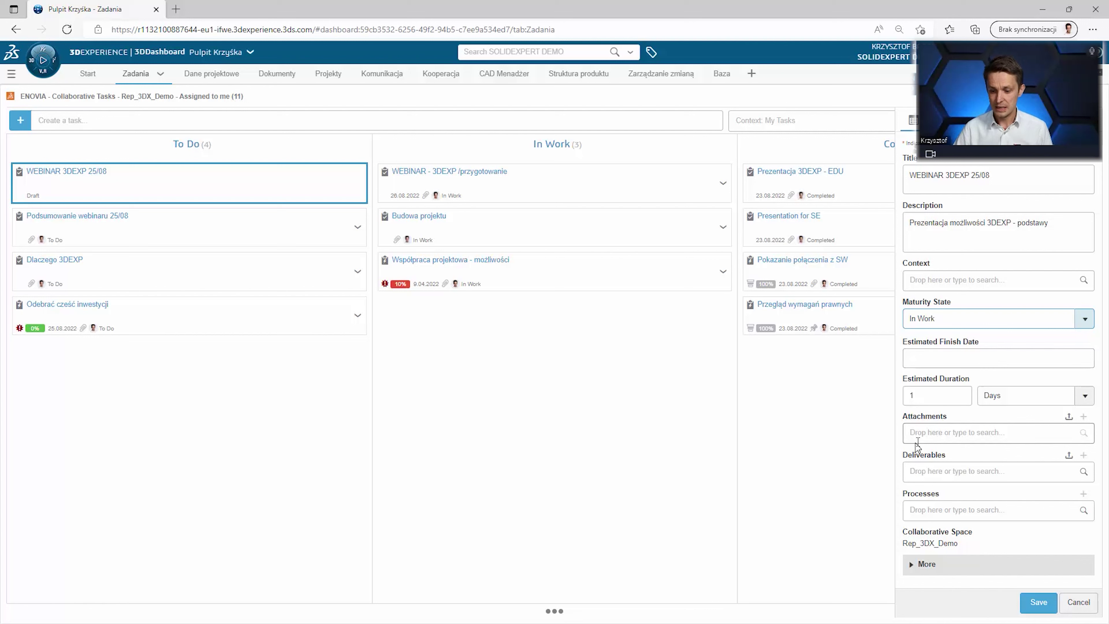
Set the task's finish date to 25 August 2022, add the owner as assignee, and save.
{"action": "left_click", "coordinate": [956, 357]}
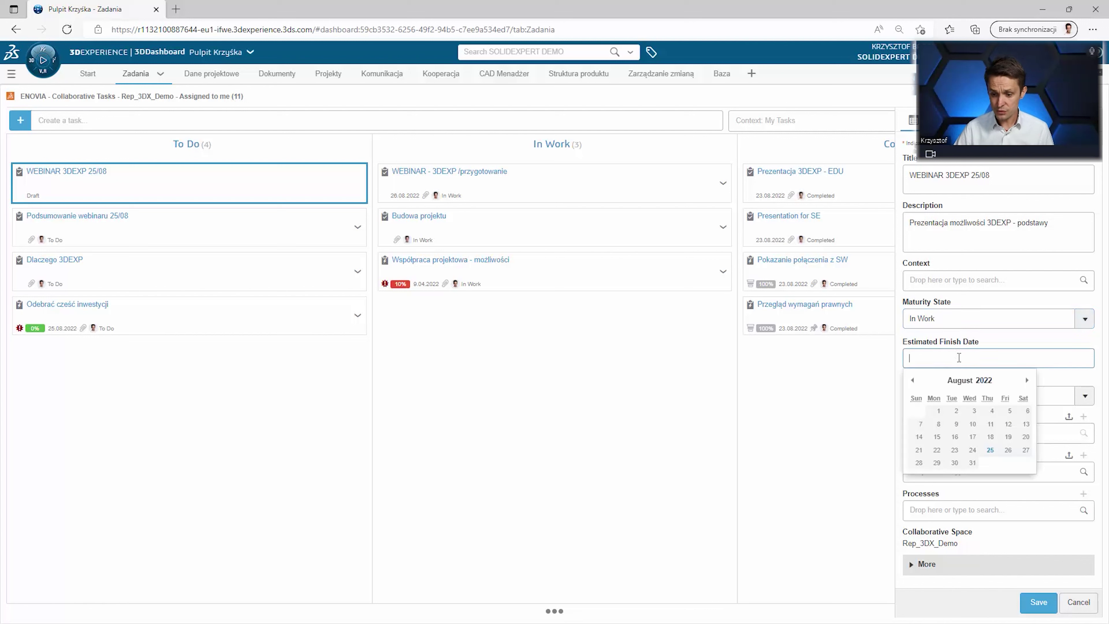
{"action": "left_click", "coordinate": [990, 450]}
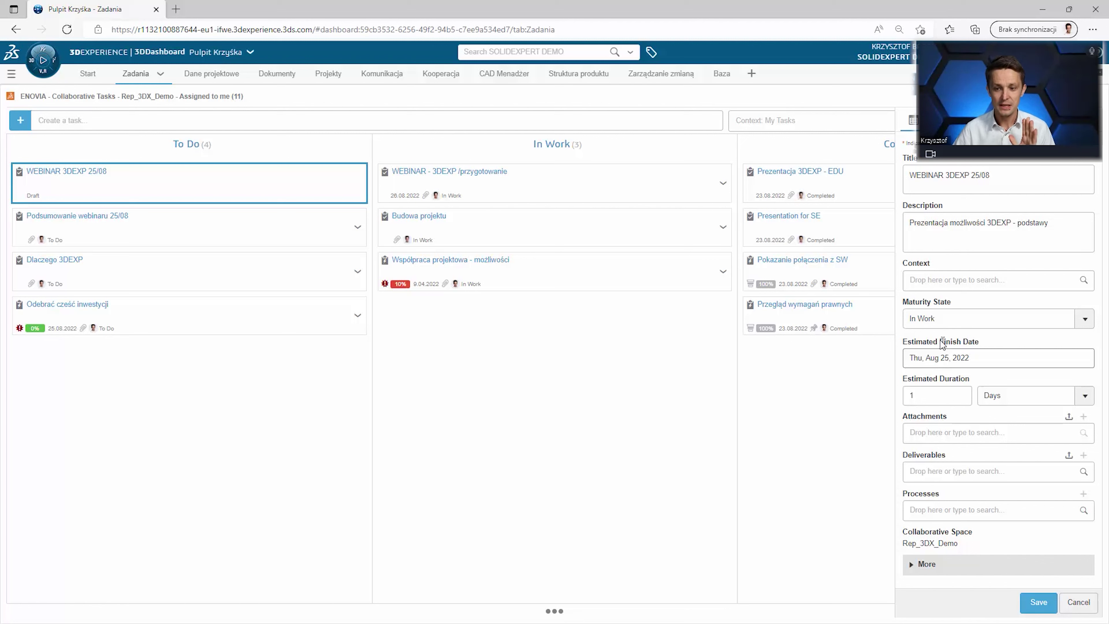
{"action": "left_click", "coordinate": [926, 563]}
{"action": "left_click", "coordinate": [938, 162]}
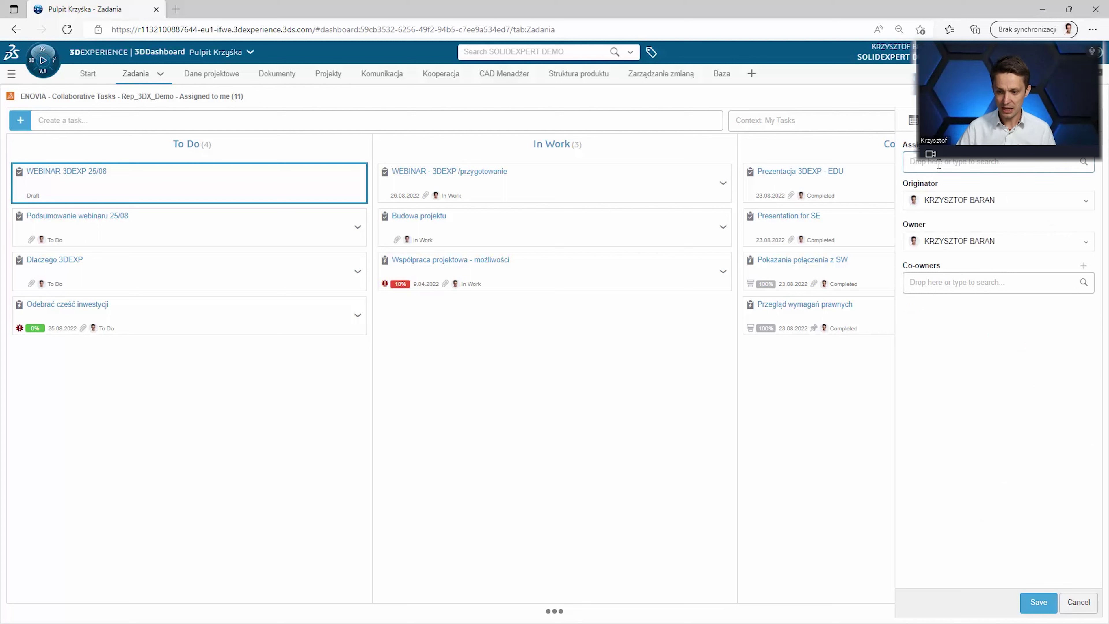
{"action": "type", "text": "bara"}
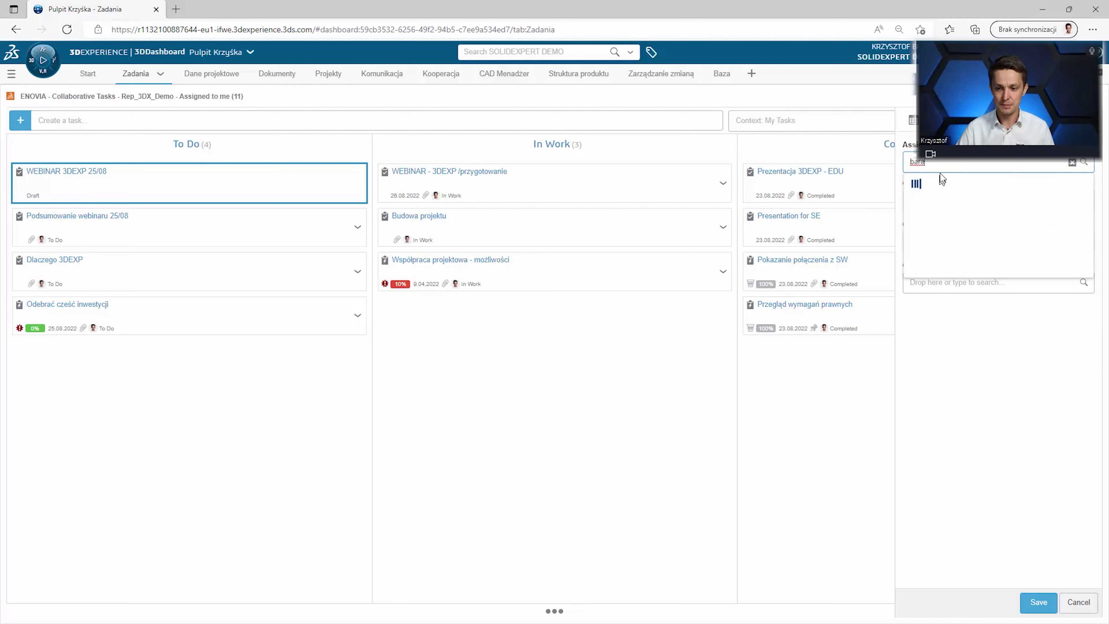
{"action": "left_click", "coordinate": [943, 187]}
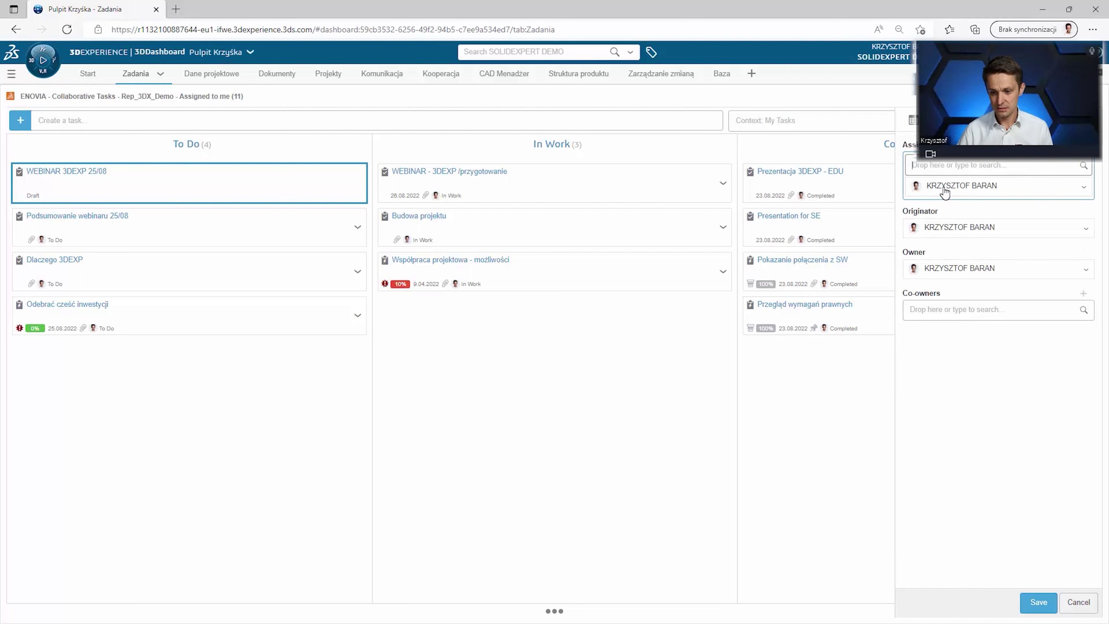
{"action": "left_click", "coordinate": [1028, 603]}
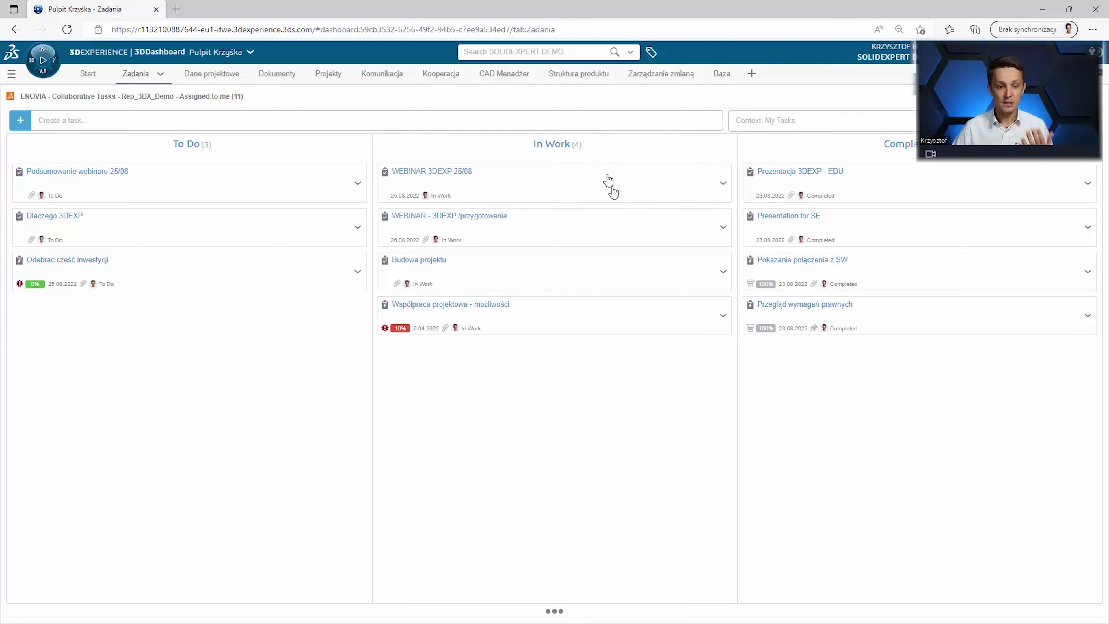
Show the Actuator Classic project summary on the Projekty tab.
{"action": "left_click", "coordinate": [330, 72]}
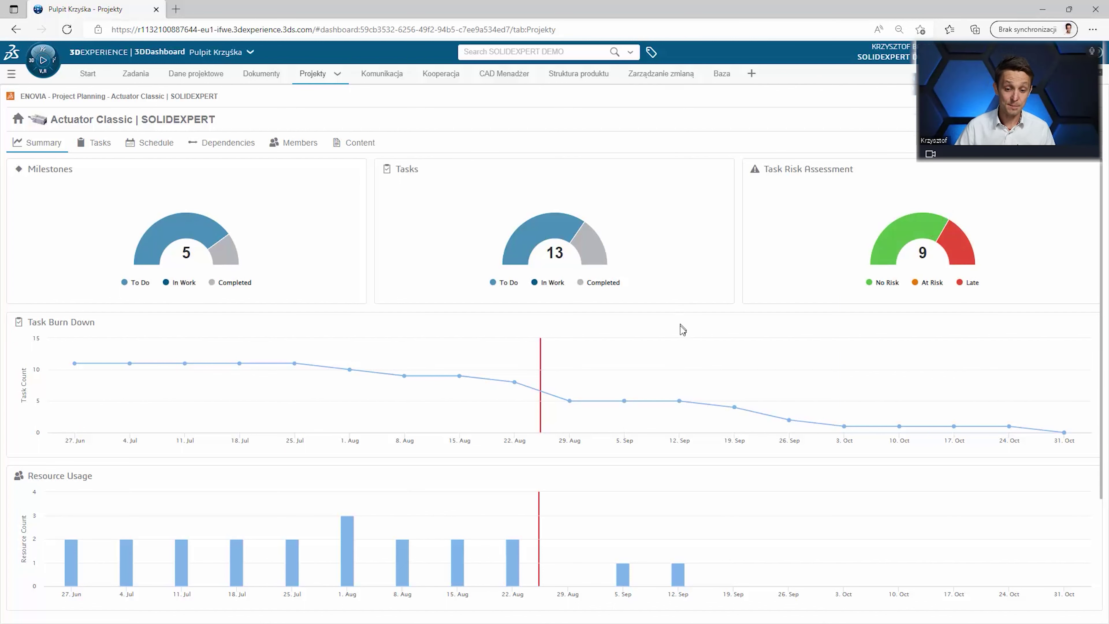
Review the summary charts, then list the Actuator Classic tasks grouped by due date.
{"action": "scroll", "coordinate": [680, 330], "scroll_direction": "down", "scroll_amount": 2}
{"action": "scroll", "coordinate": [632, 420], "scroll_direction": "down", "scroll_amount": 1}
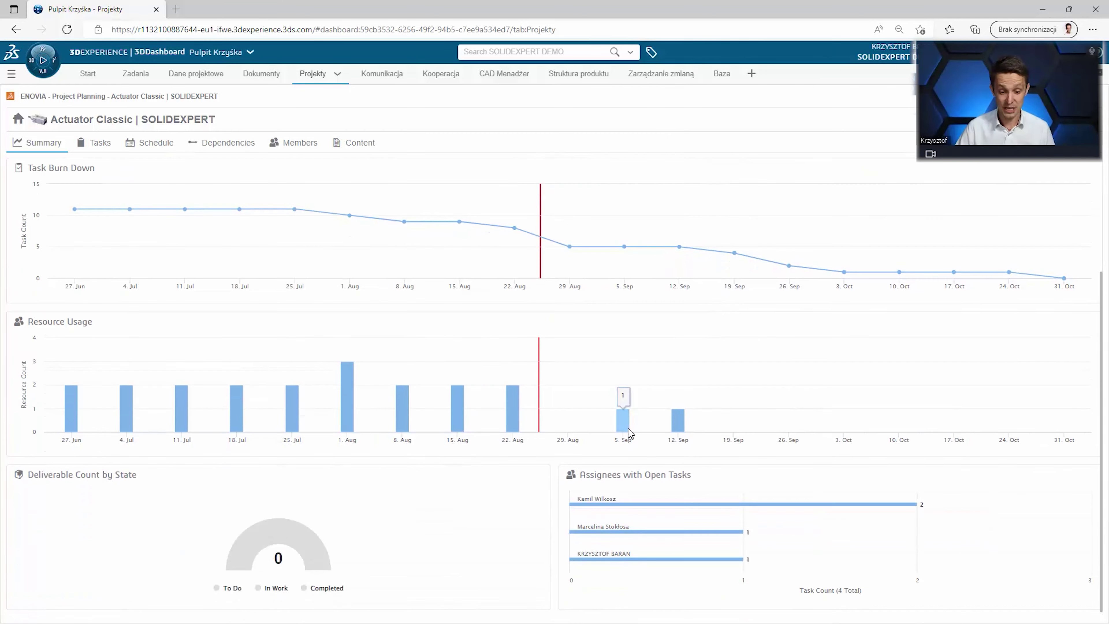
{"action": "scroll", "coordinate": [569, 348], "scroll_direction": "up", "scroll_amount": 3}
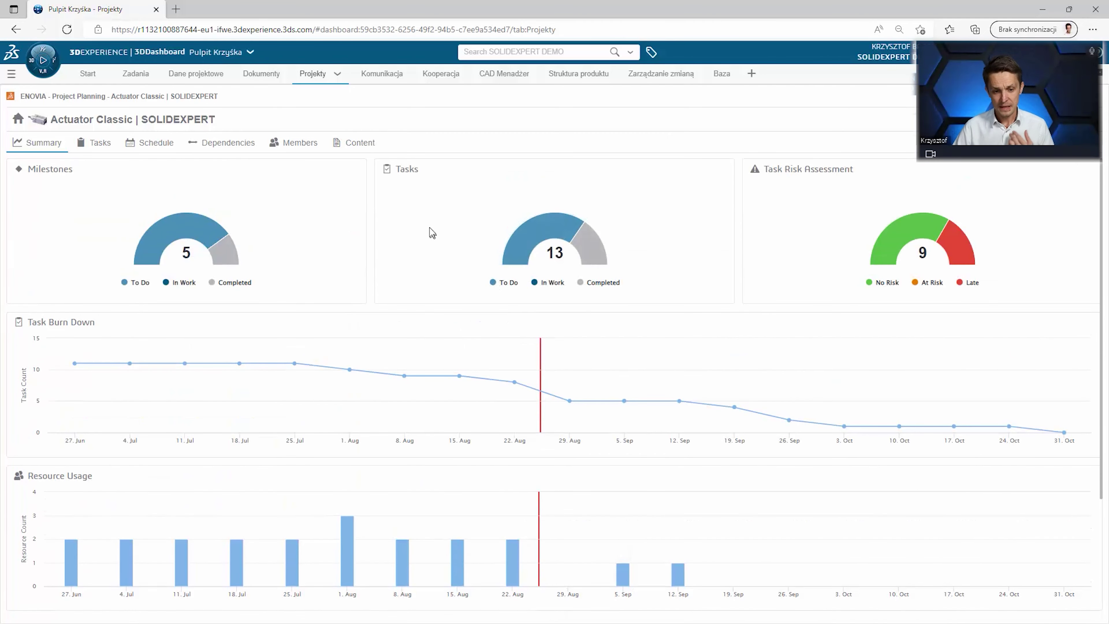
{"action": "left_click", "coordinate": [92, 148]}
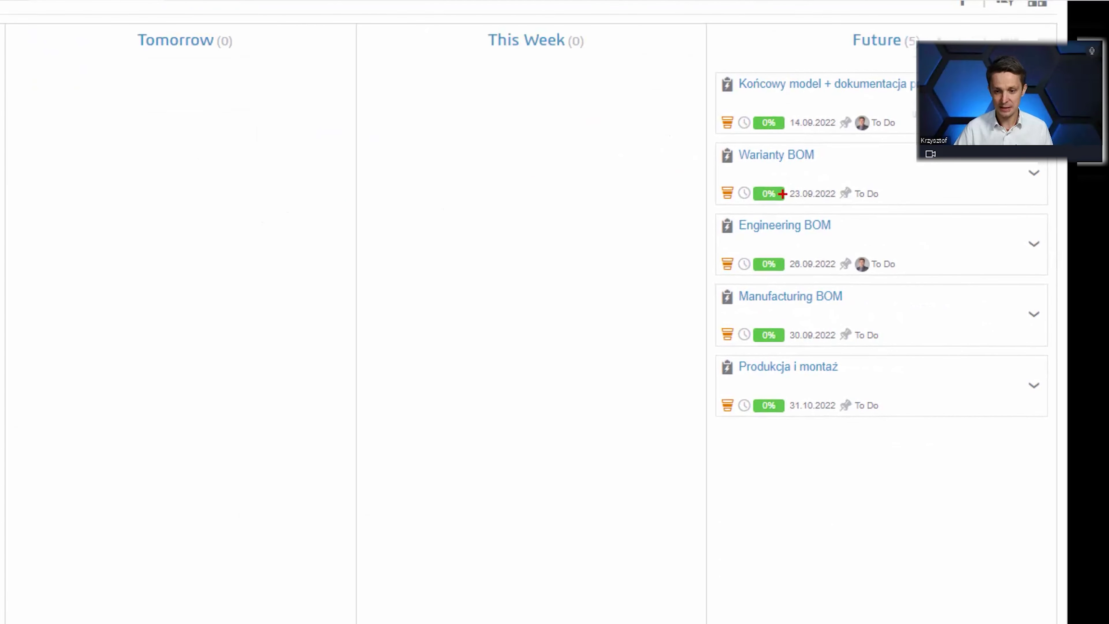
{"action": "left_click_drag", "start_coordinate": [716, 147], "coordinate": [840, 210]}
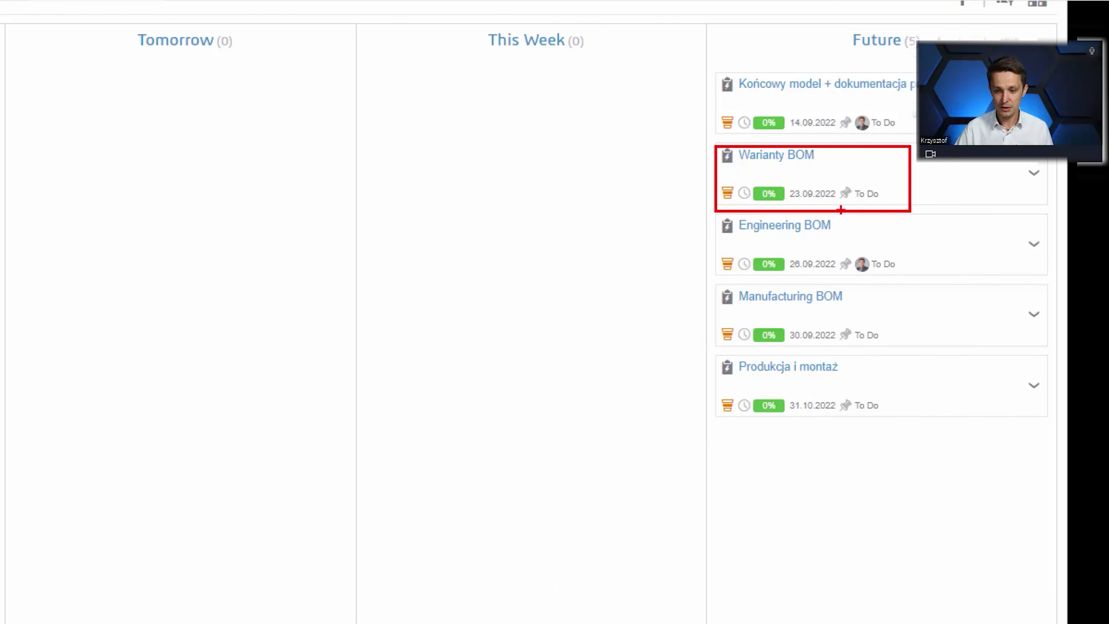
{"action": "left_click_drag", "start_coordinate": [767, 203], "coordinate": [699, 276]}
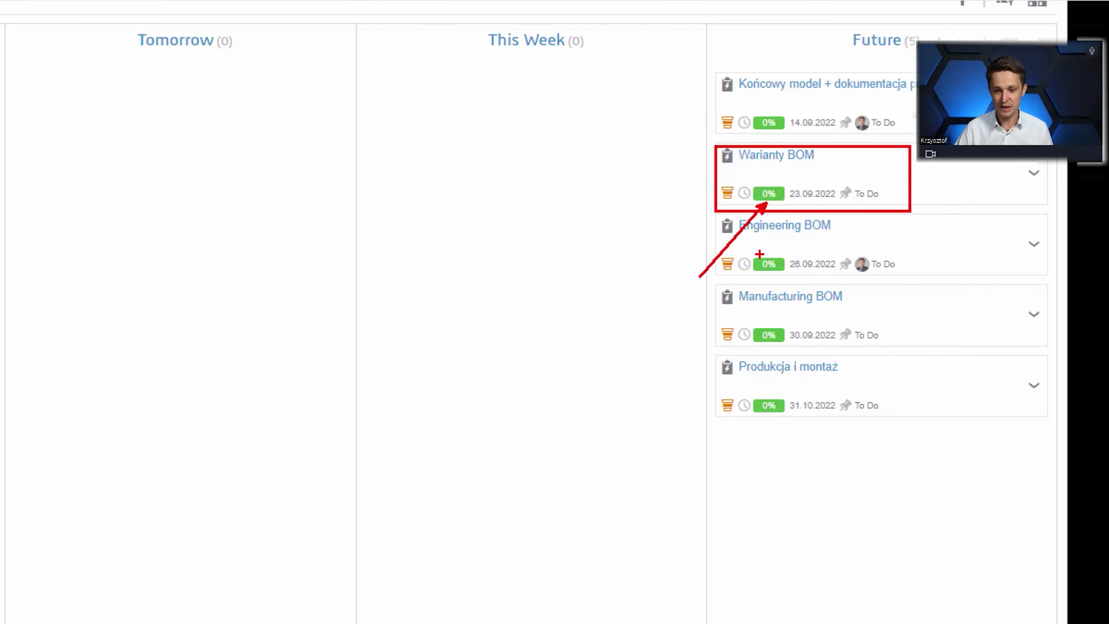
{"action": "left_click_drag", "start_coordinate": [718, 198], "coordinate": [655, 228]}
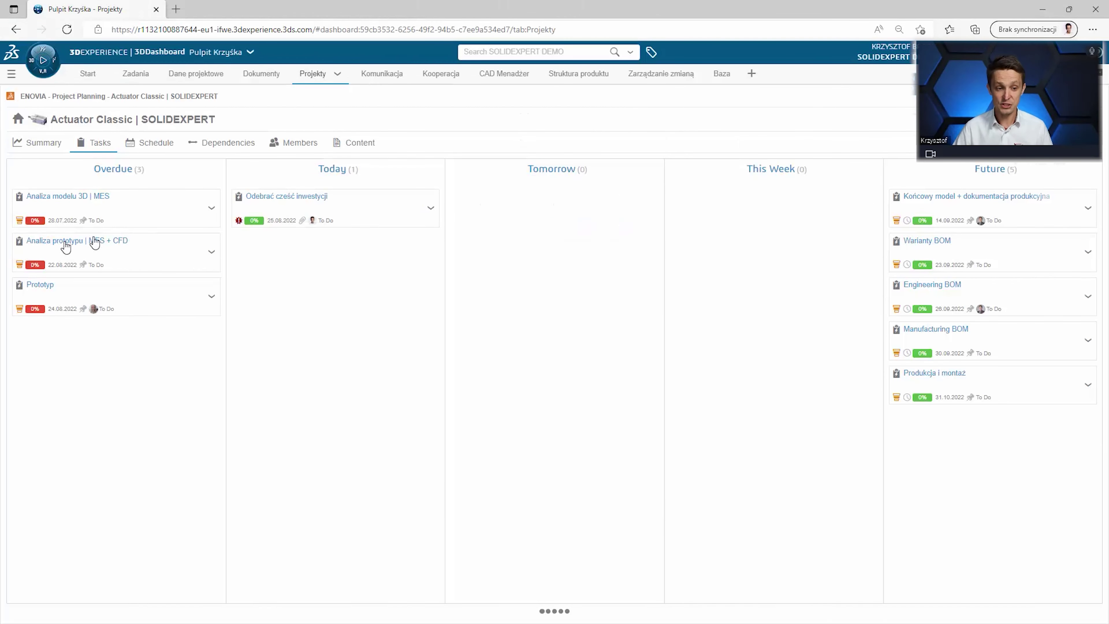
View the schedule as a Gantt chart zoomed to July–November 2022, then list the members.
{"action": "left_click", "coordinate": [150, 149]}
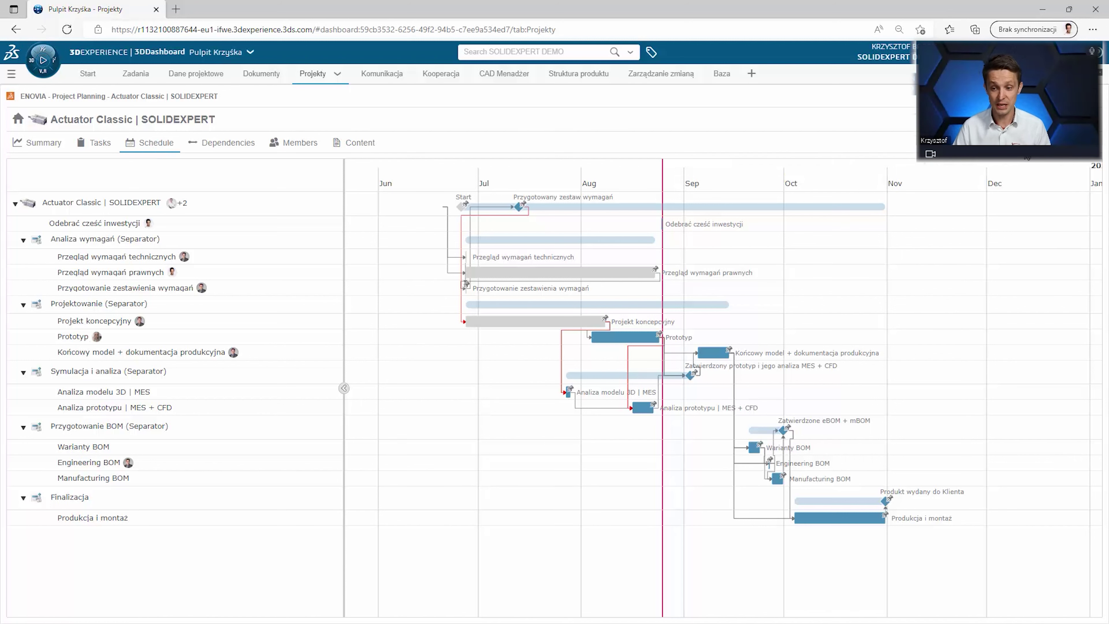
{"action": "left_click", "coordinate": [951, 144]}
{"action": "left_click", "coordinate": [1018, 158]}
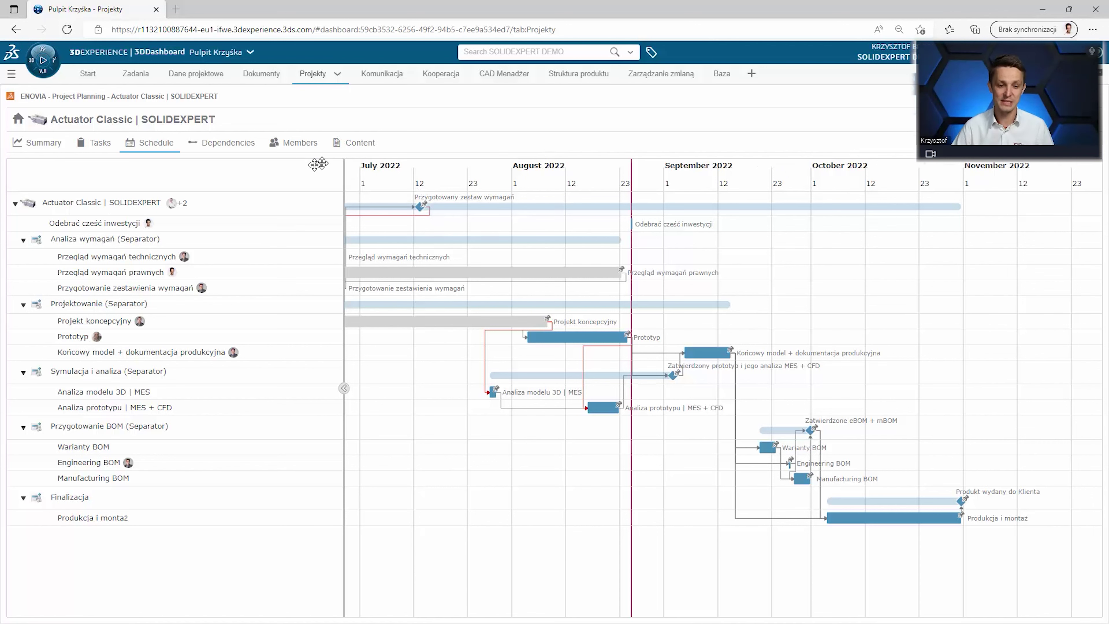
{"action": "left_click", "coordinate": [302, 147]}
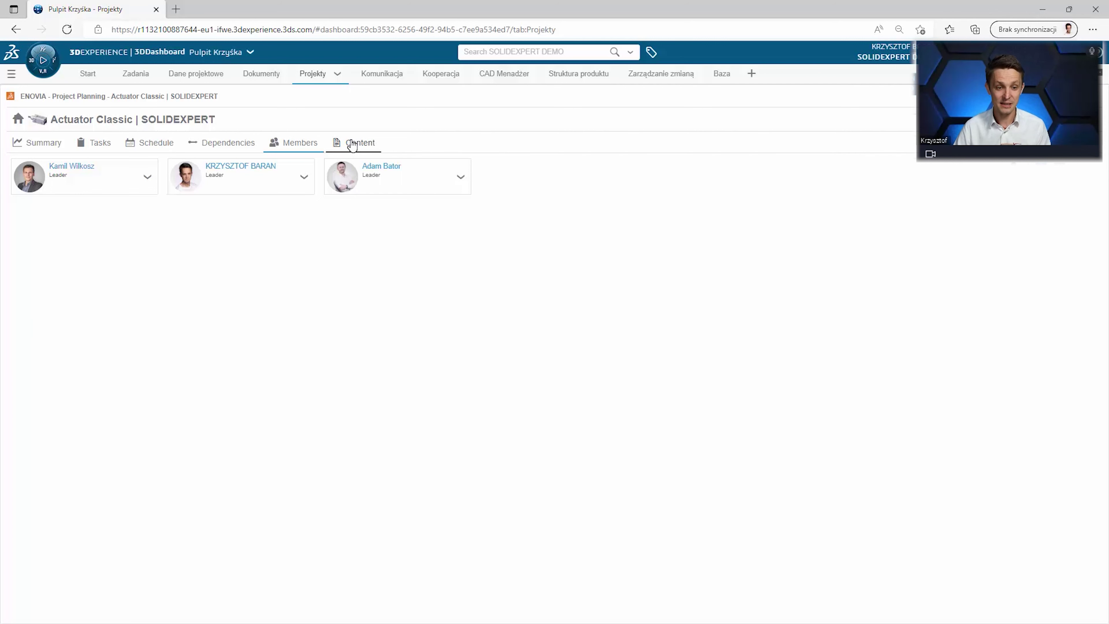
Browse the project's content items, then show the Dokumenty favourites list with its document preview.
{"action": "left_click", "coordinate": [353, 146]}
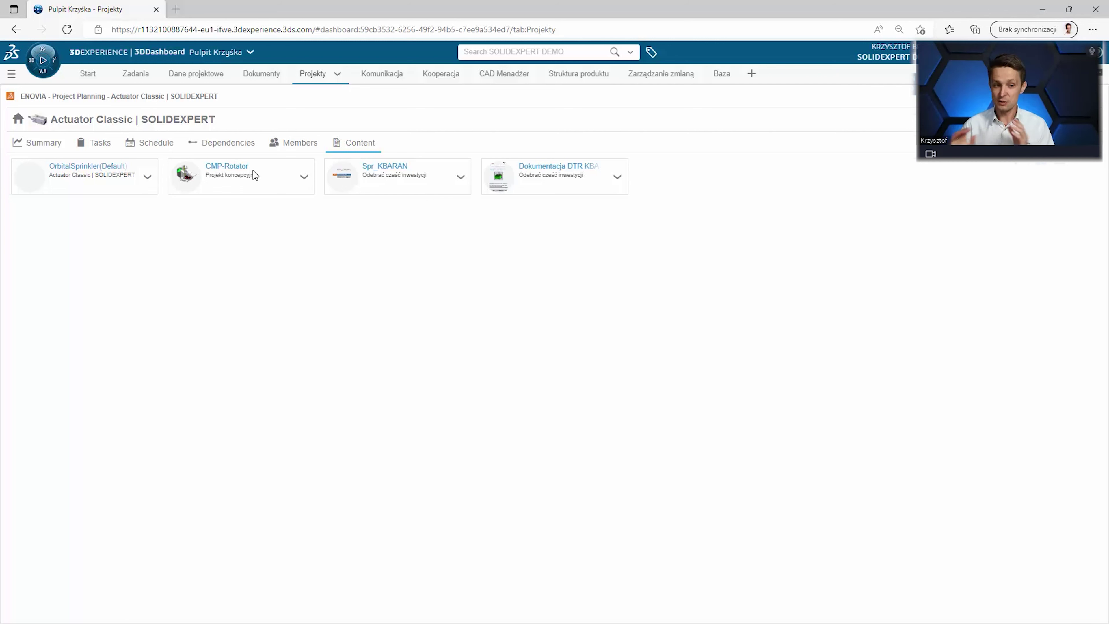
{"action": "left_click", "coordinate": [259, 84]}
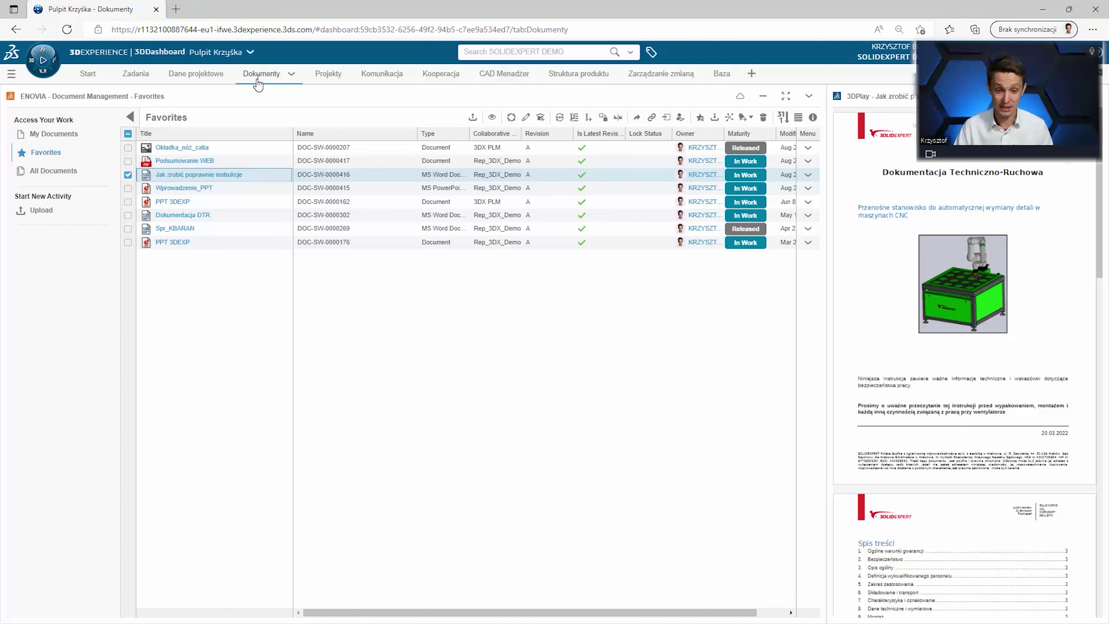
{"action": "left_click", "coordinate": [786, 96]}
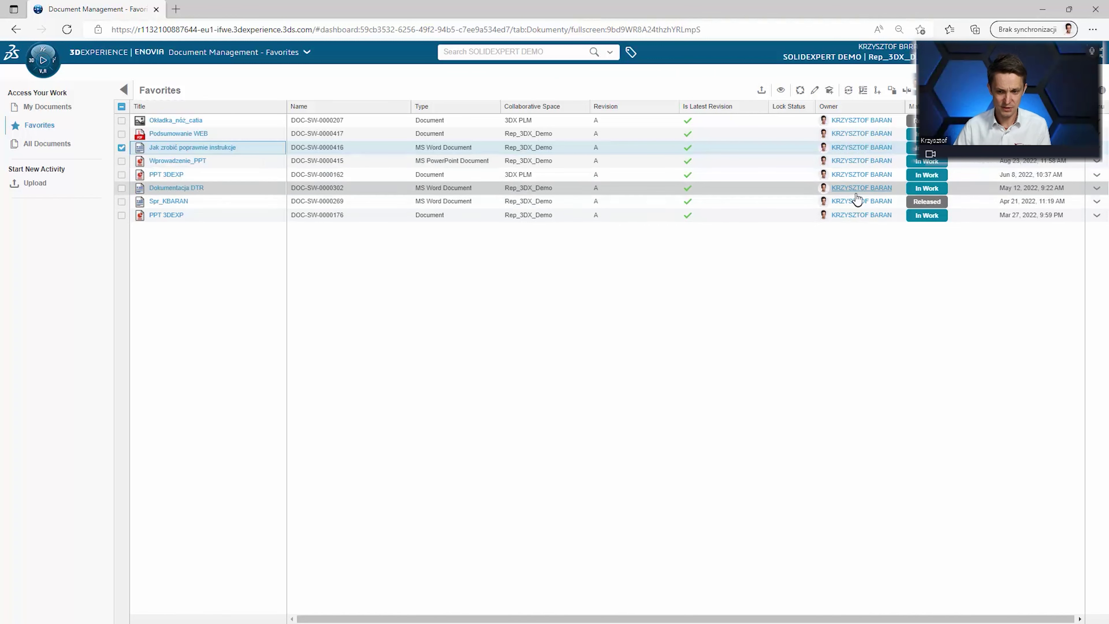
{"action": "left_click", "coordinate": [855, 189]}
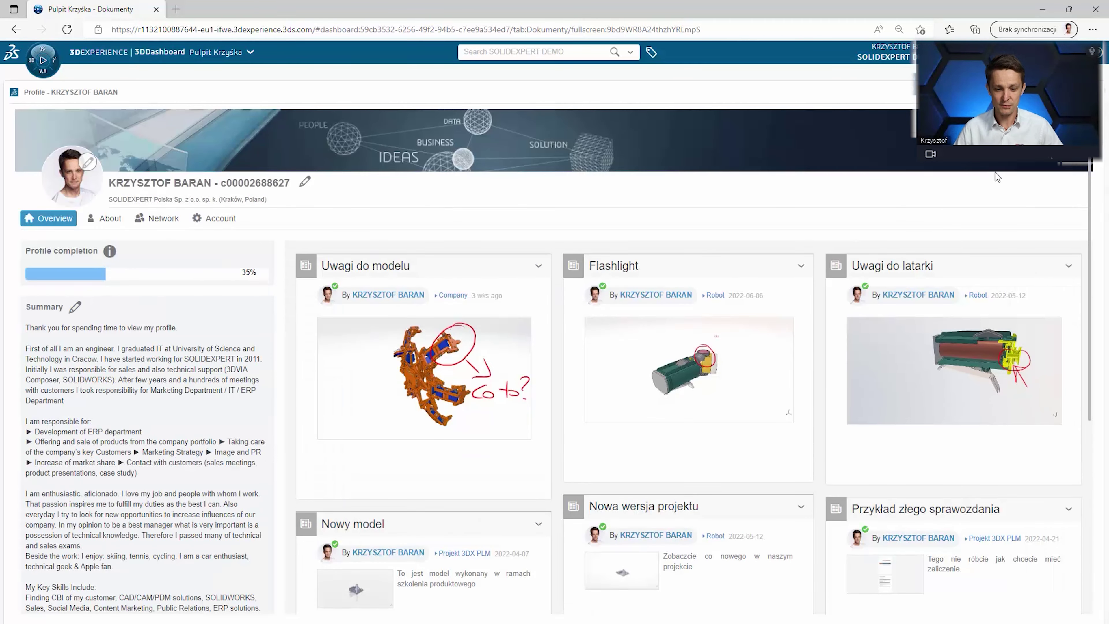
{"action": "key", "text": "Escape"}
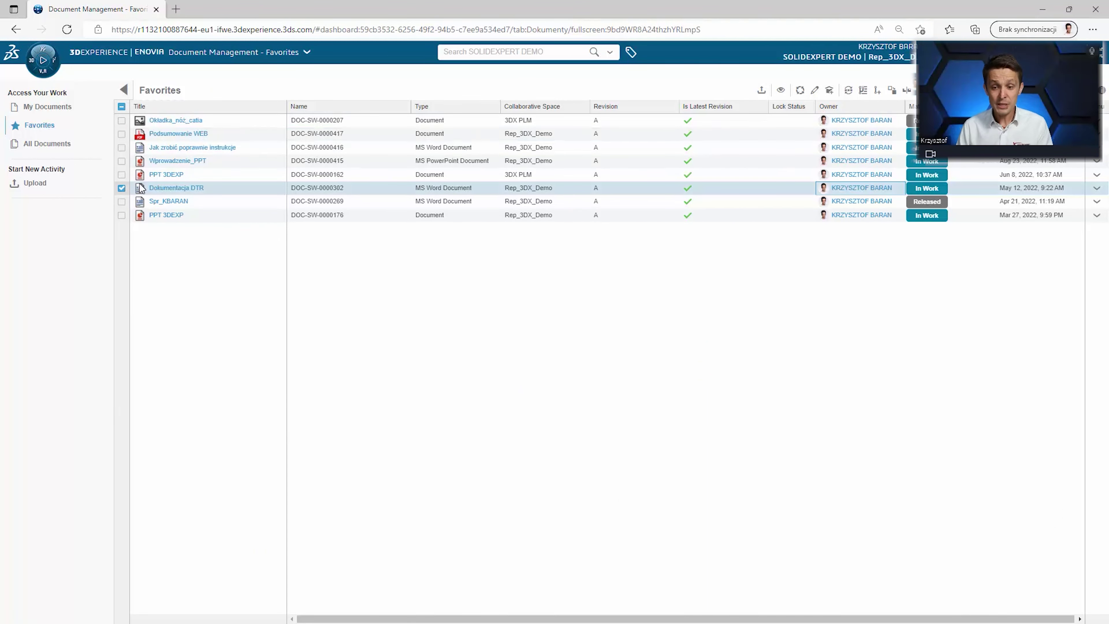
{"action": "left_click", "coordinate": [1101, 56]}
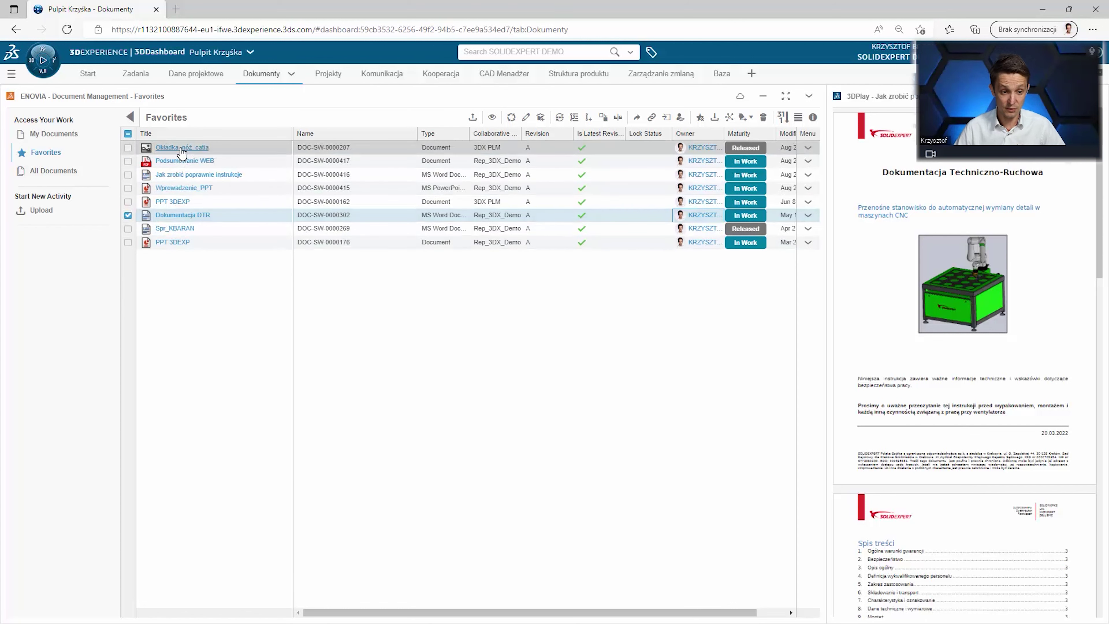
Preview Okładka_nóż_catia in the 3DPlay widget full screen, then leave full-screen mode.
{"action": "left_click_drag", "start_coordinate": [181, 151], "coordinate": [940, 217]}
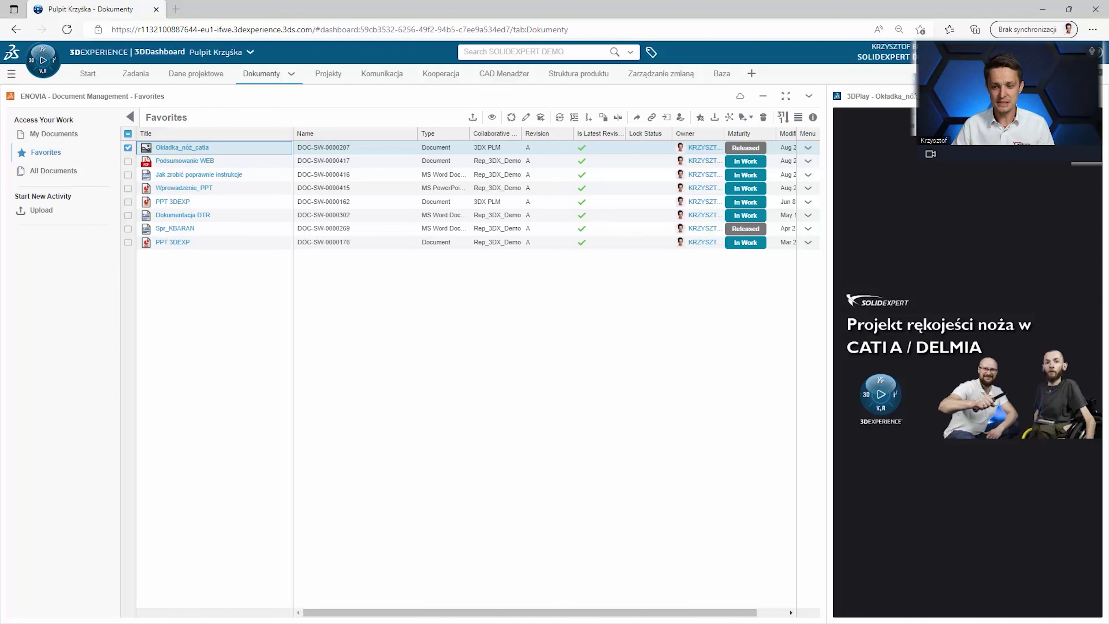
{"action": "key", "text": "shift+F11"}
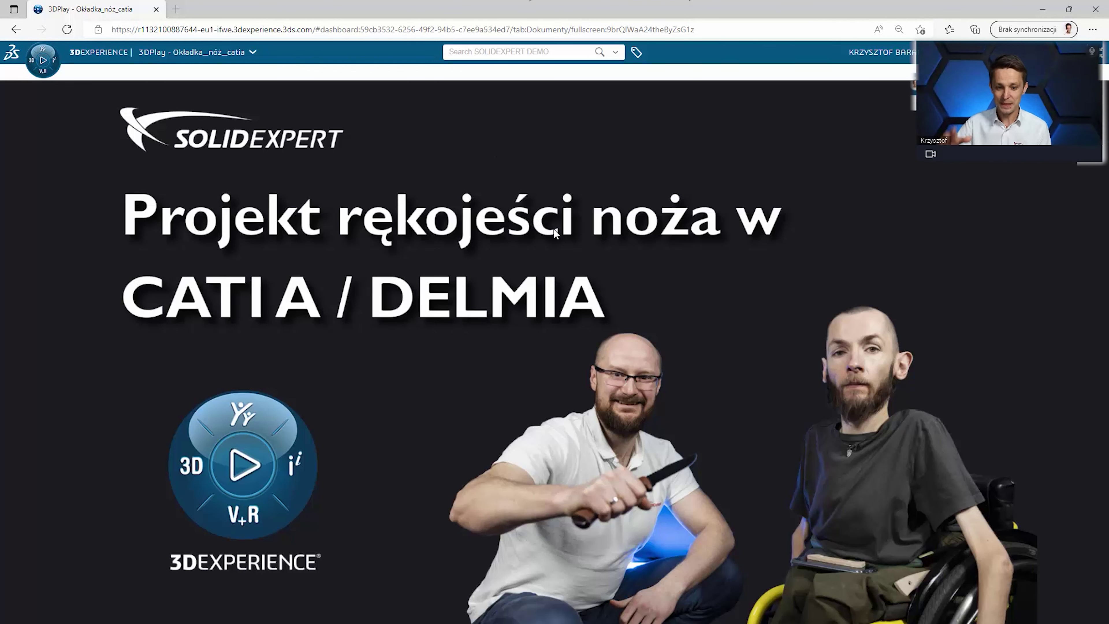
{"action": "key", "text": "Escape"}
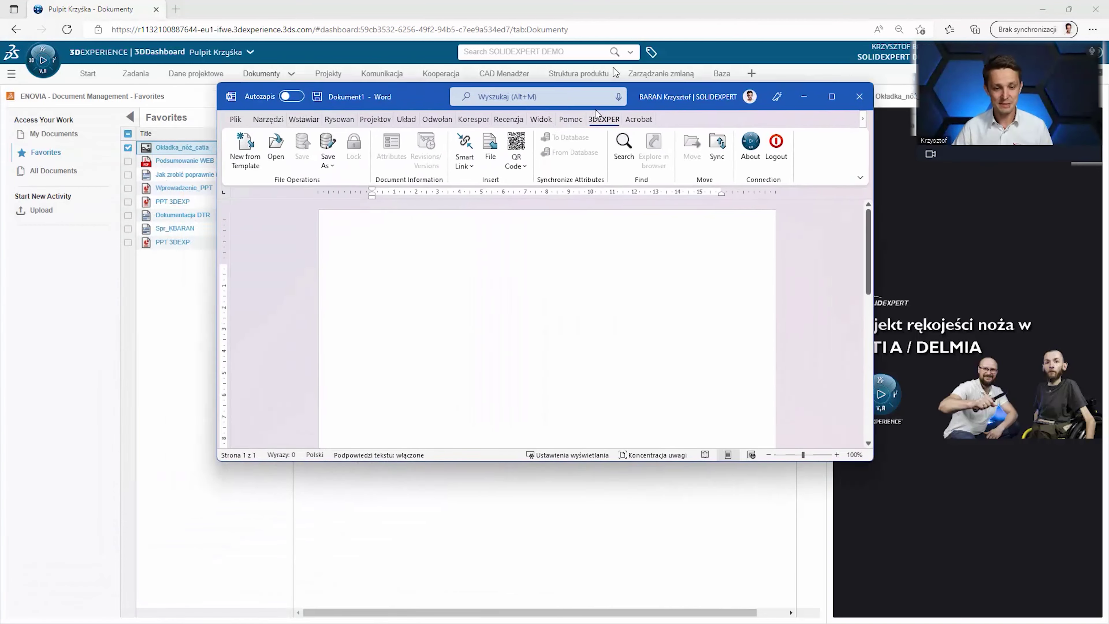
Maximise Word and show the 3DEXPERIENCE New from Template list.
{"action": "double_click", "coordinate": [599, 6]}
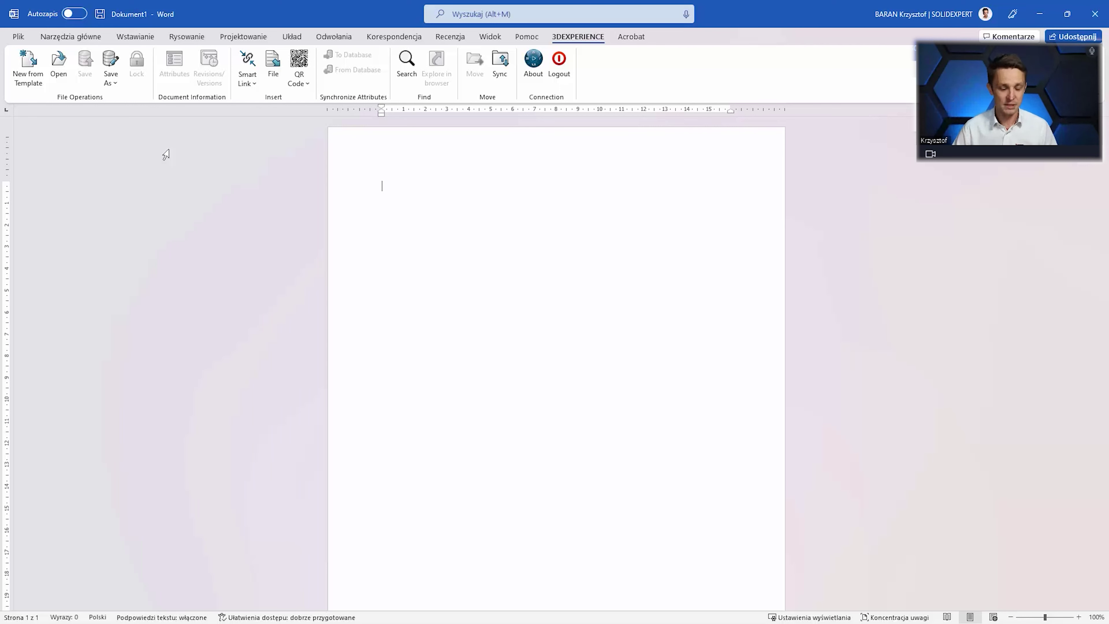
{"action": "left_click", "coordinate": [32, 65]}
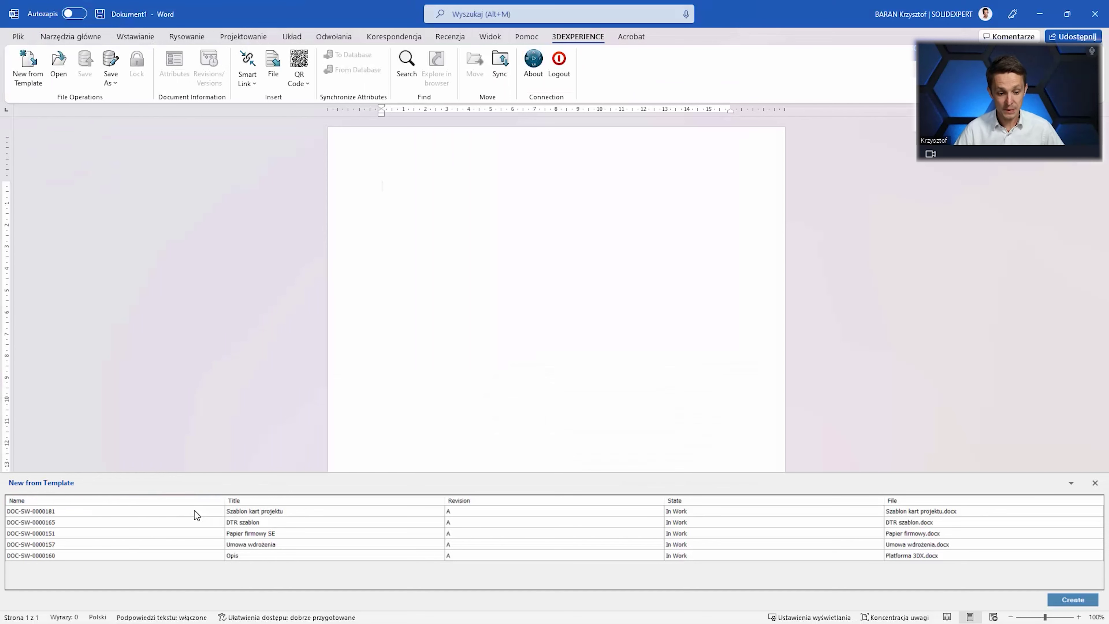
Create a new document from the Szablon kart projektu template.
{"action": "left_click_drag", "start_coordinate": [194, 511], "coordinate": [205, 535]}
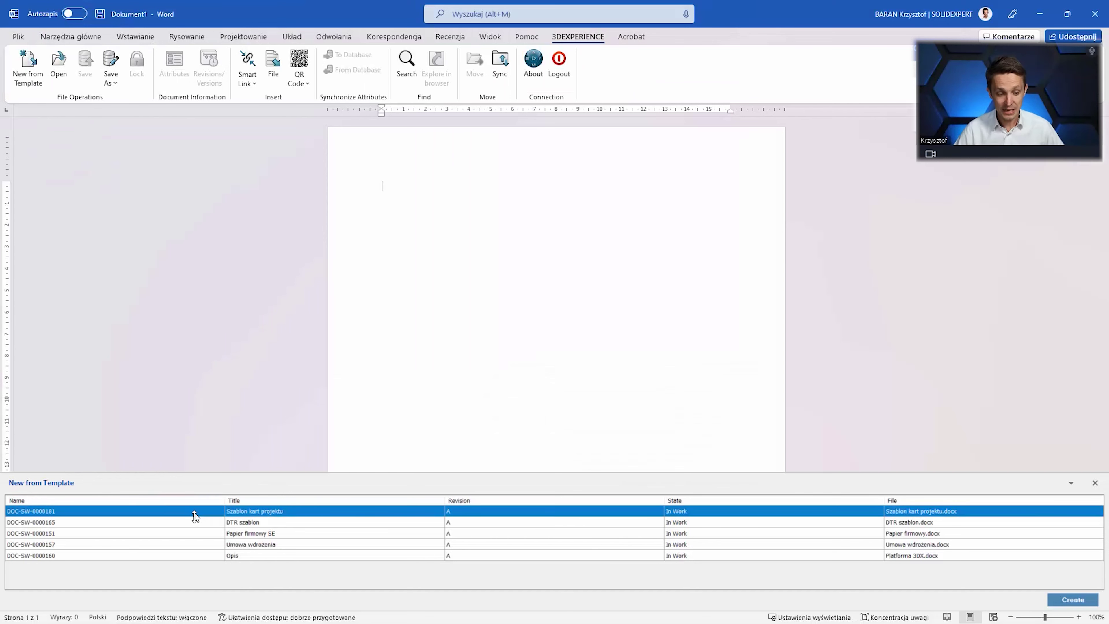
{"action": "left_click", "coordinate": [207, 546]}
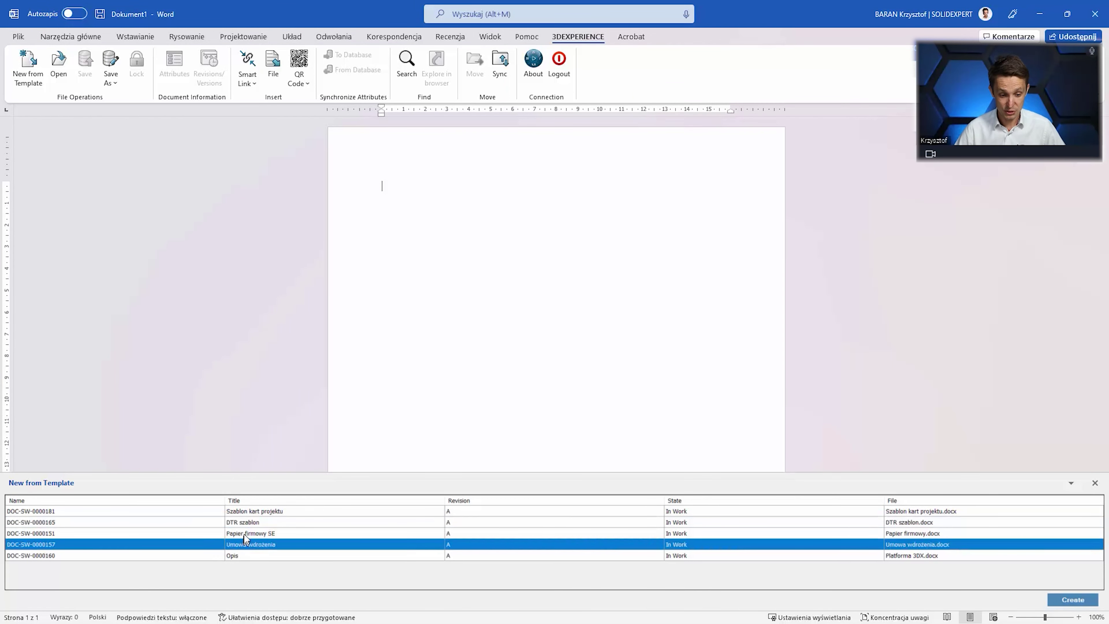
{"action": "left_click", "coordinate": [248, 513], "text": "ctrl"}
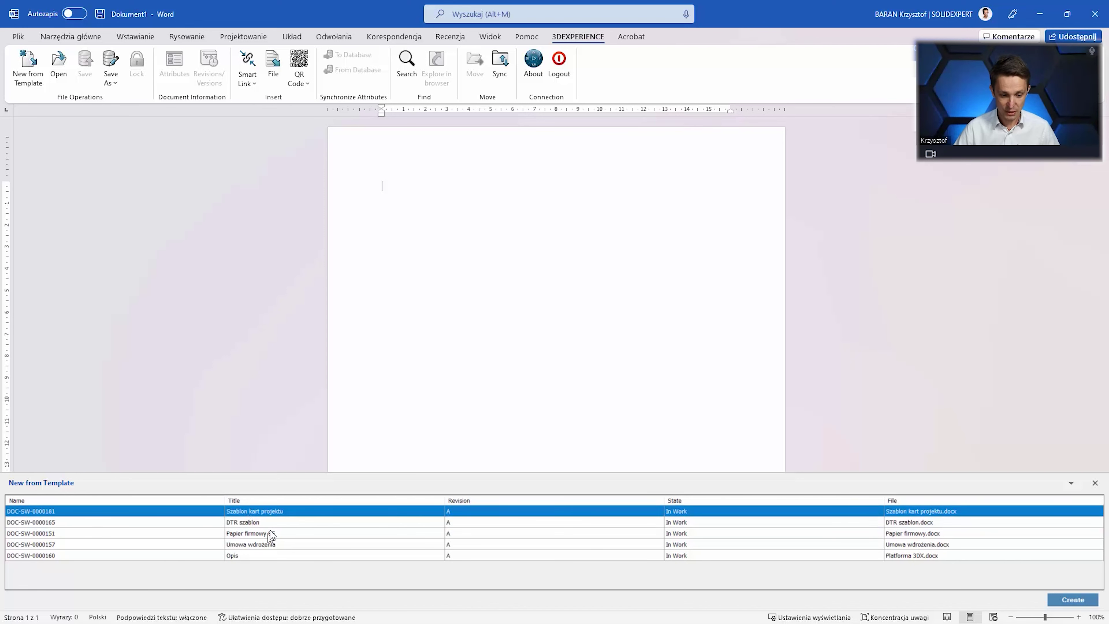
{"action": "left_click", "coordinate": [1074, 599]}
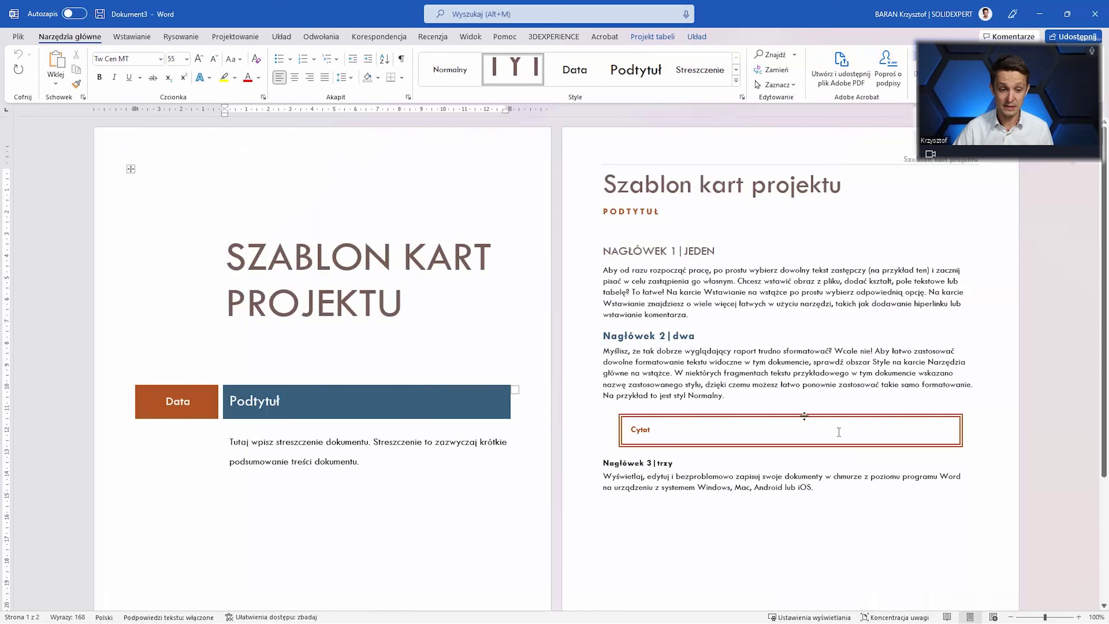
Replace the Podtytuł placeholder with 'WEBINAR 3DEXPERIENCE 25/08' and show the 3DEXPERIENCE ribbon tab.
{"action": "scroll", "coordinate": [374, 295], "scroll_direction": "down", "scroll_amount": 1}
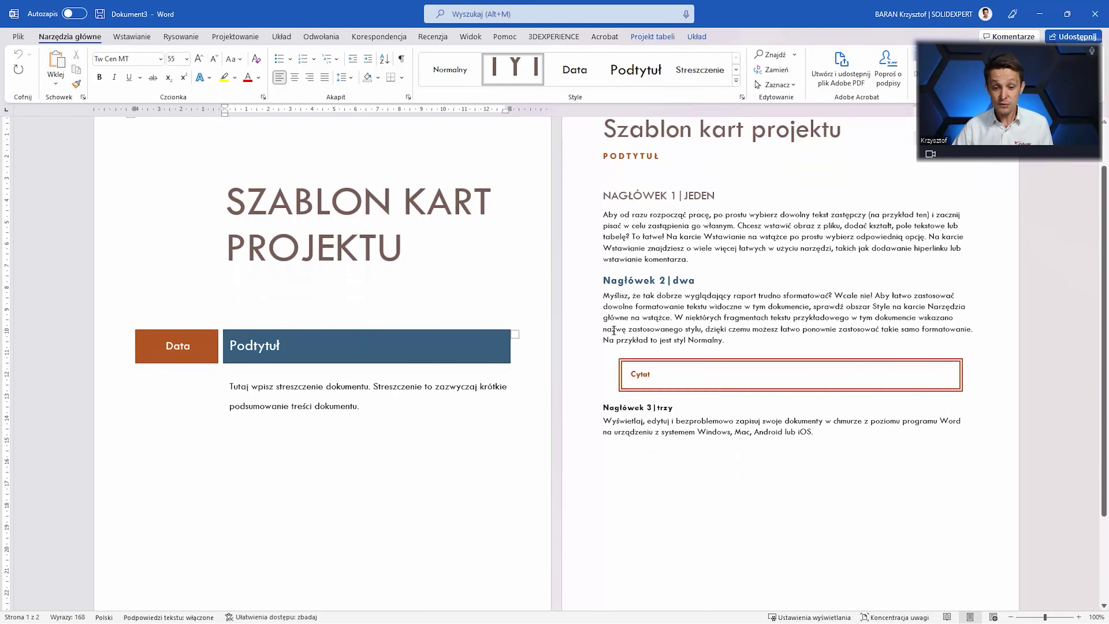
{"action": "scroll", "coordinate": [437, 315], "scroll_direction": "down", "scroll_amount": 1}
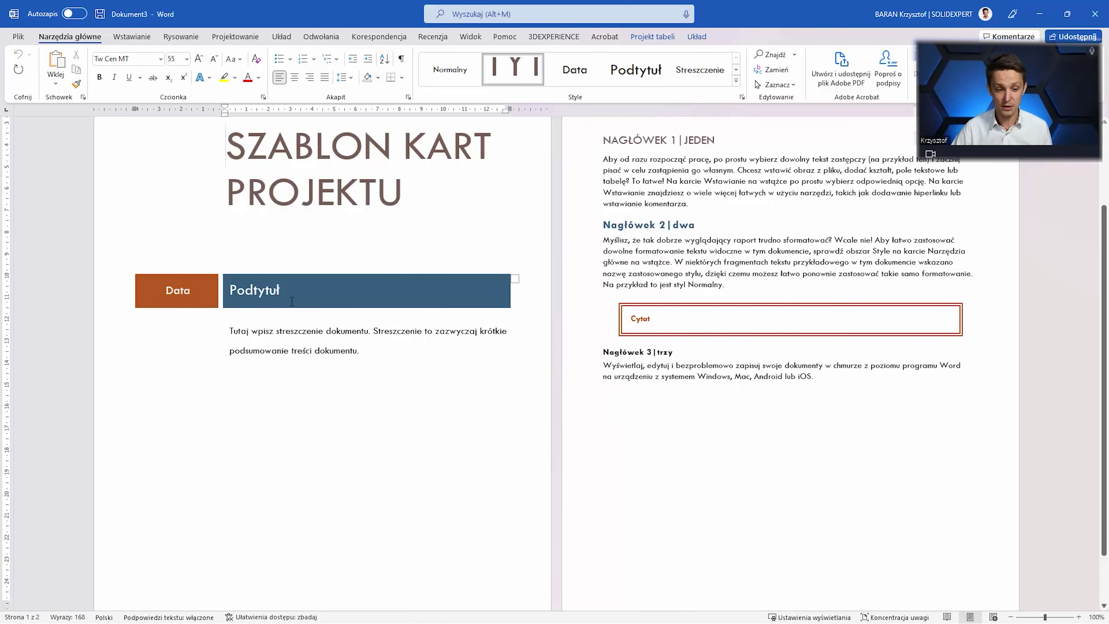
{"action": "left_click", "coordinate": [285, 295]}
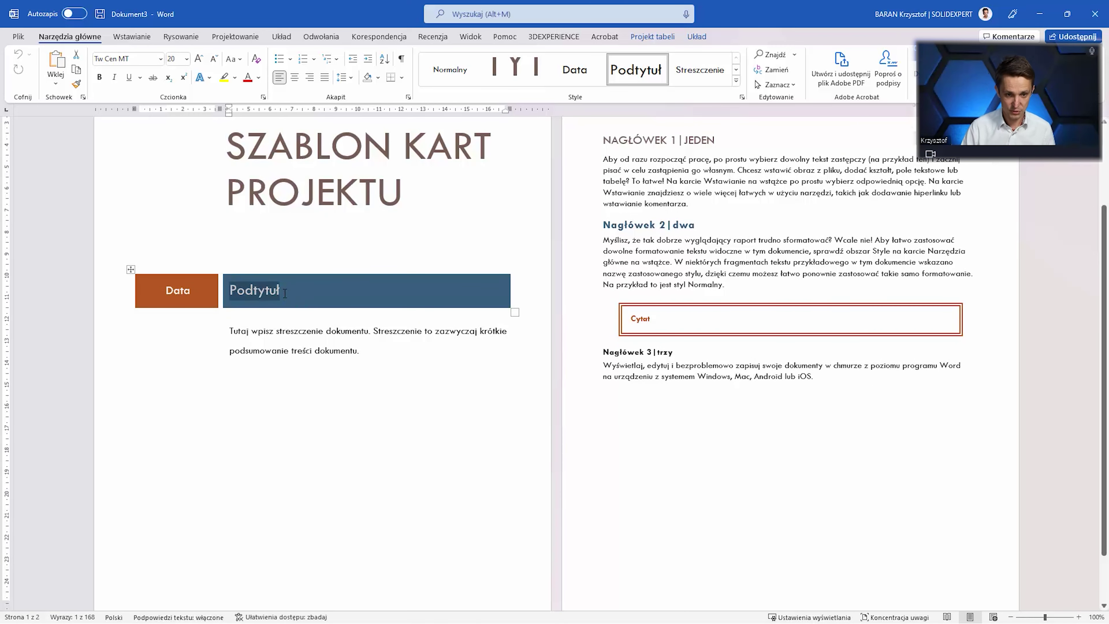
{"action": "scroll", "coordinate": [388, 240], "scroll_direction": "up", "scroll_amount": 1}
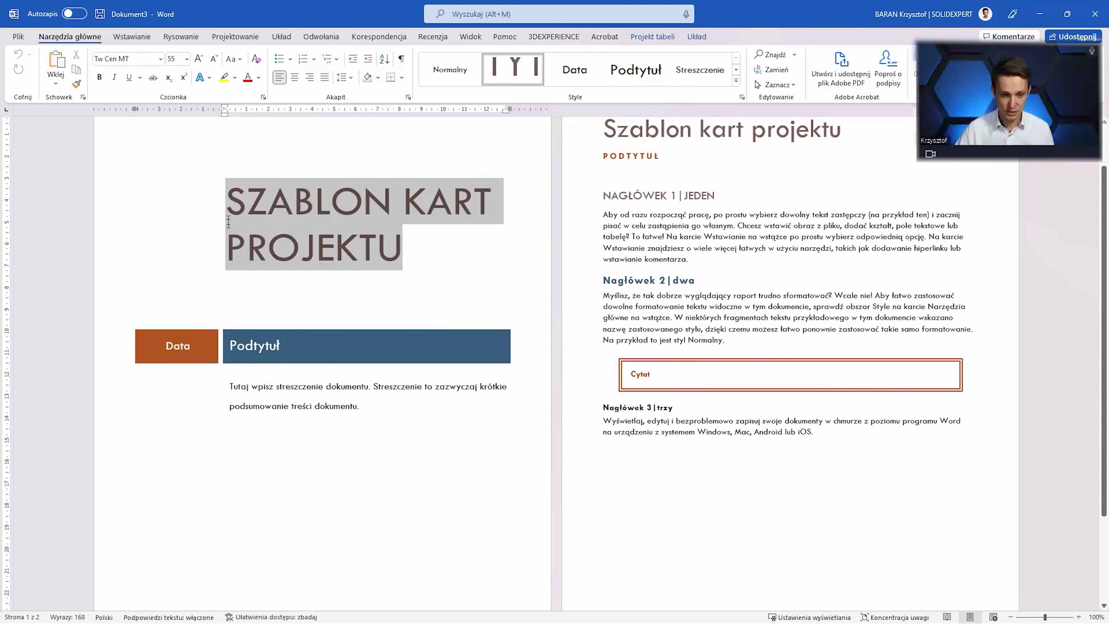
{"action": "left_click", "coordinate": [242, 355]}
{"action": "type", "text": "WEBI"}
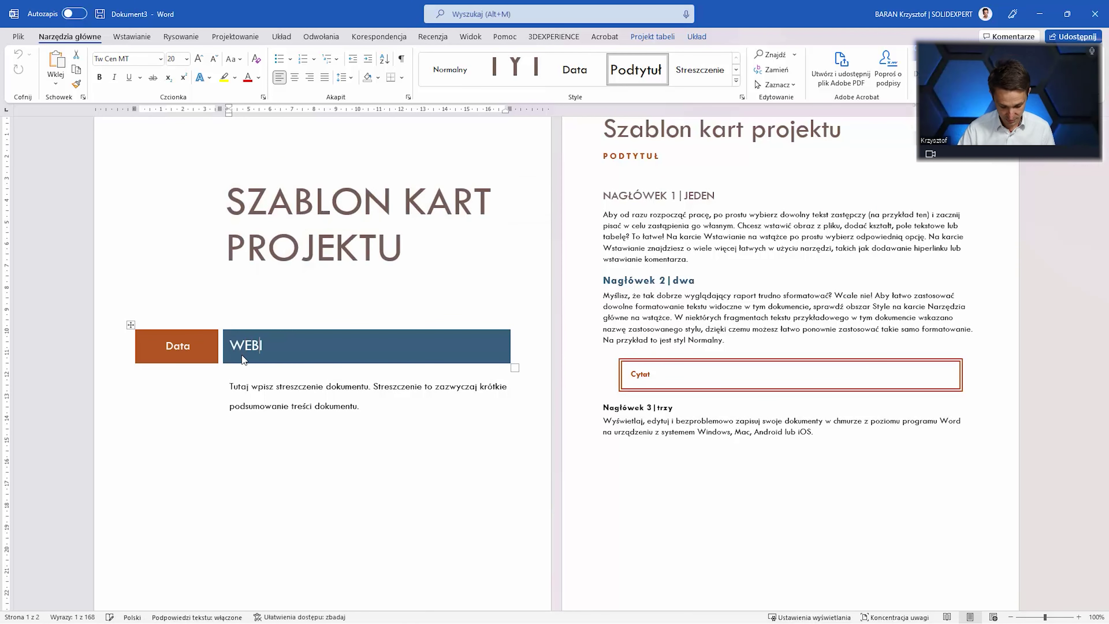
{"action": "type", "text": "NAR 3DEPX"}
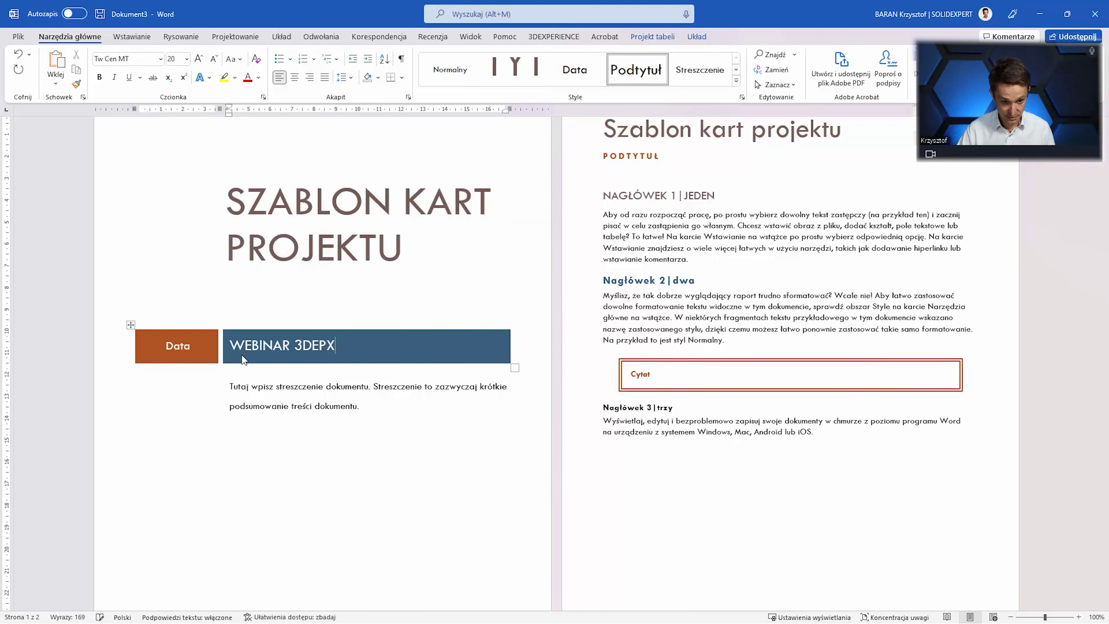
{"action": "key", "text": "BackSpace"}
{"action": "key", "text": "BackSpace"}
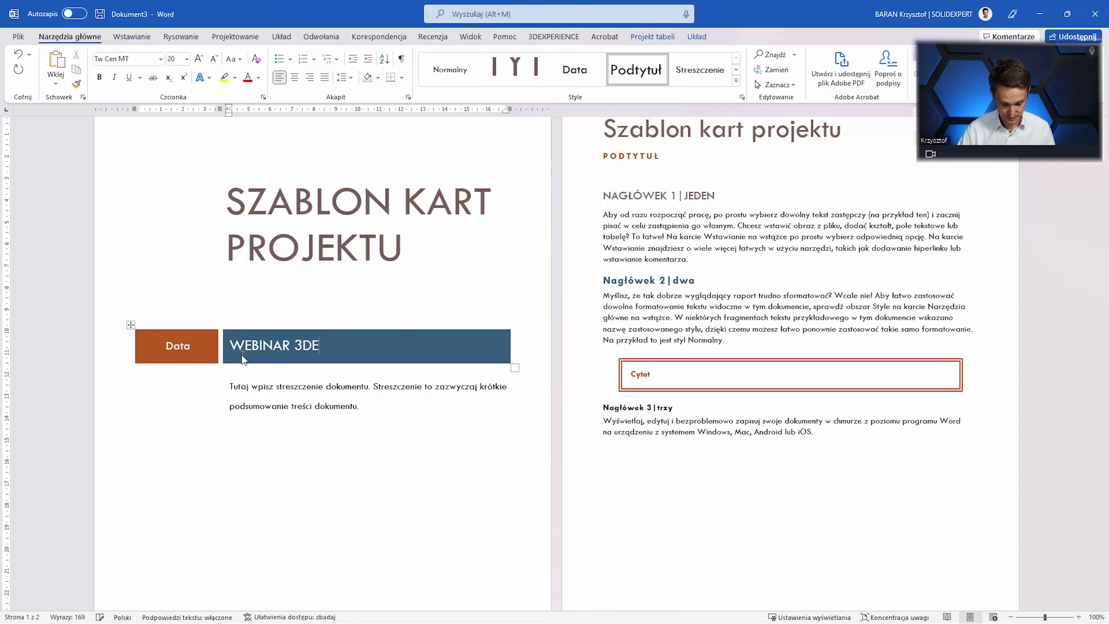
{"action": "type", "text": "XPERIENCE"}
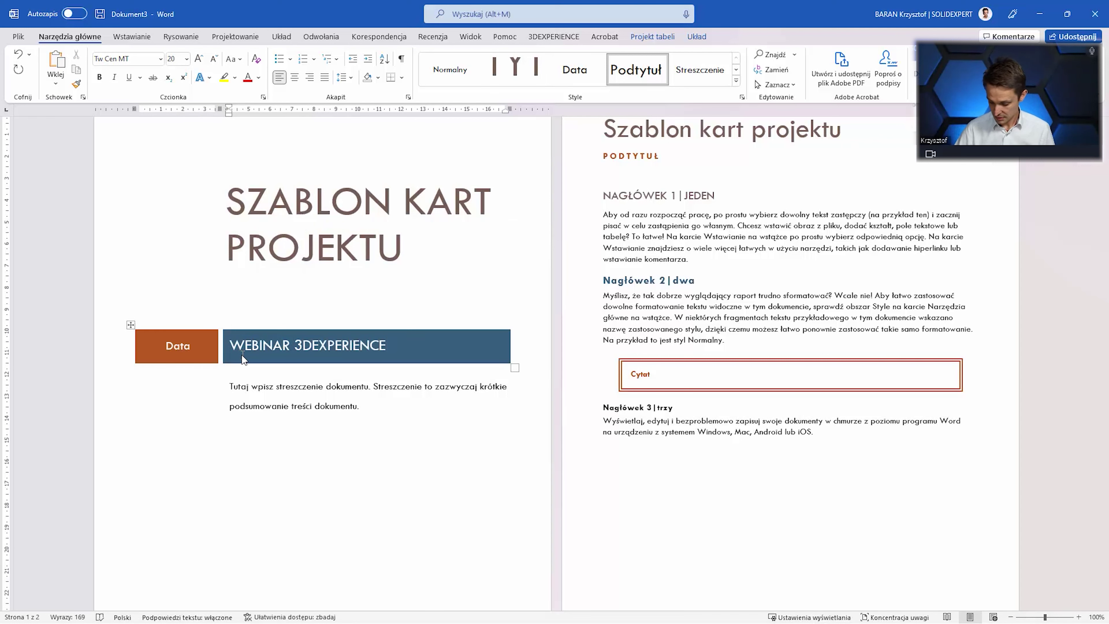
{"action": "type", "text": " 25/08"}
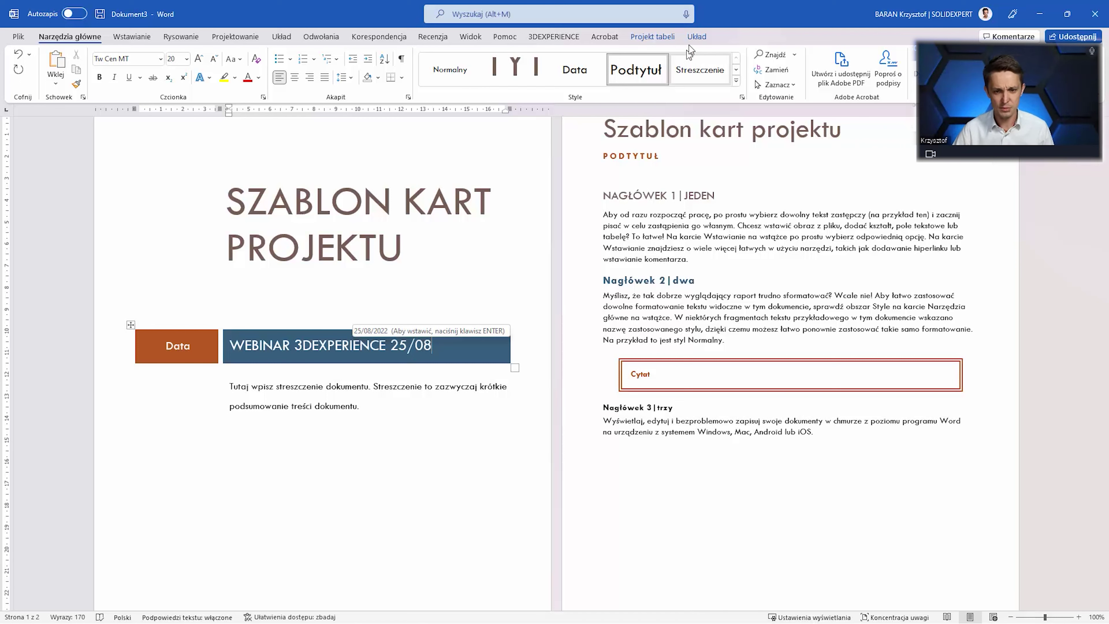
{"action": "left_click", "coordinate": [546, 37]}
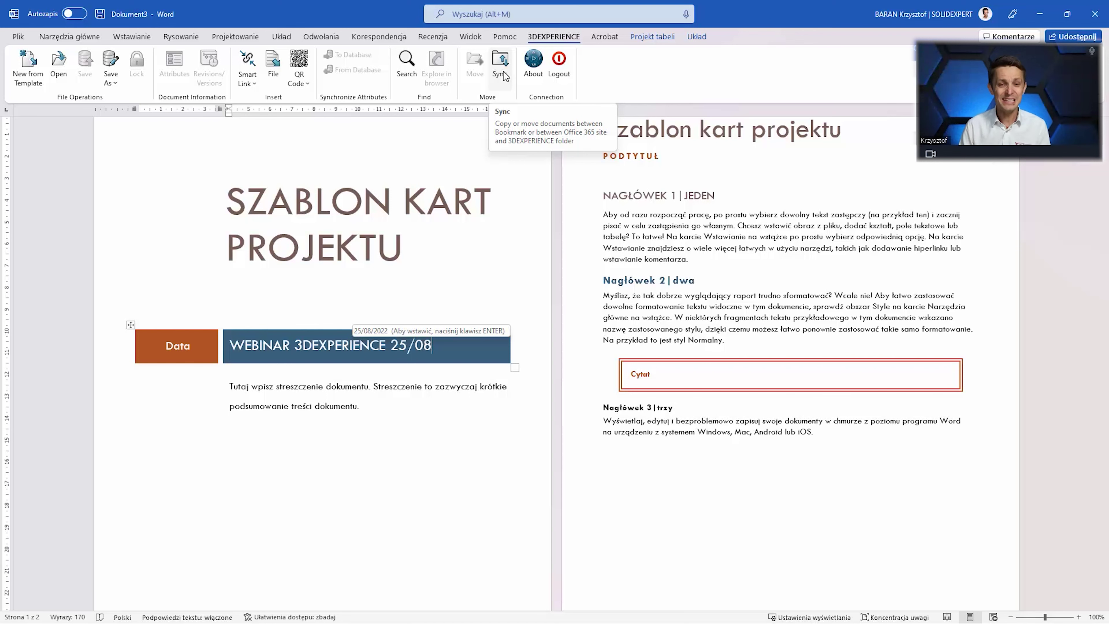
Start a 3DEXPERIENCE Save As for an MS Word Document and pick location Dokumenty KBA.
{"action": "left_click", "coordinate": [111, 61]}
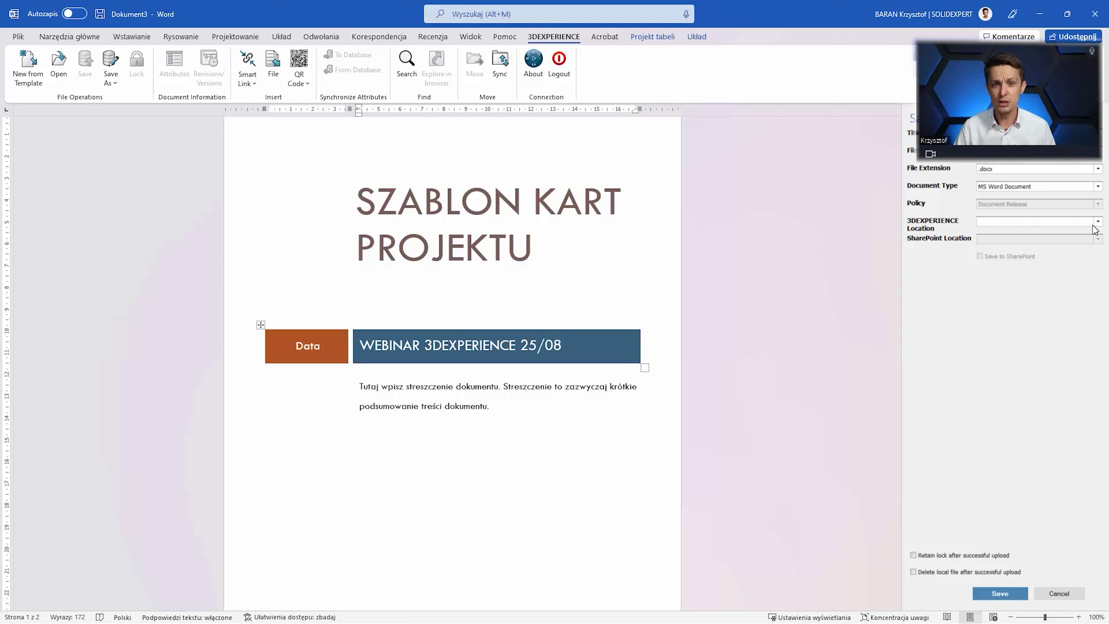
{"action": "left_click", "coordinate": [1097, 221]}
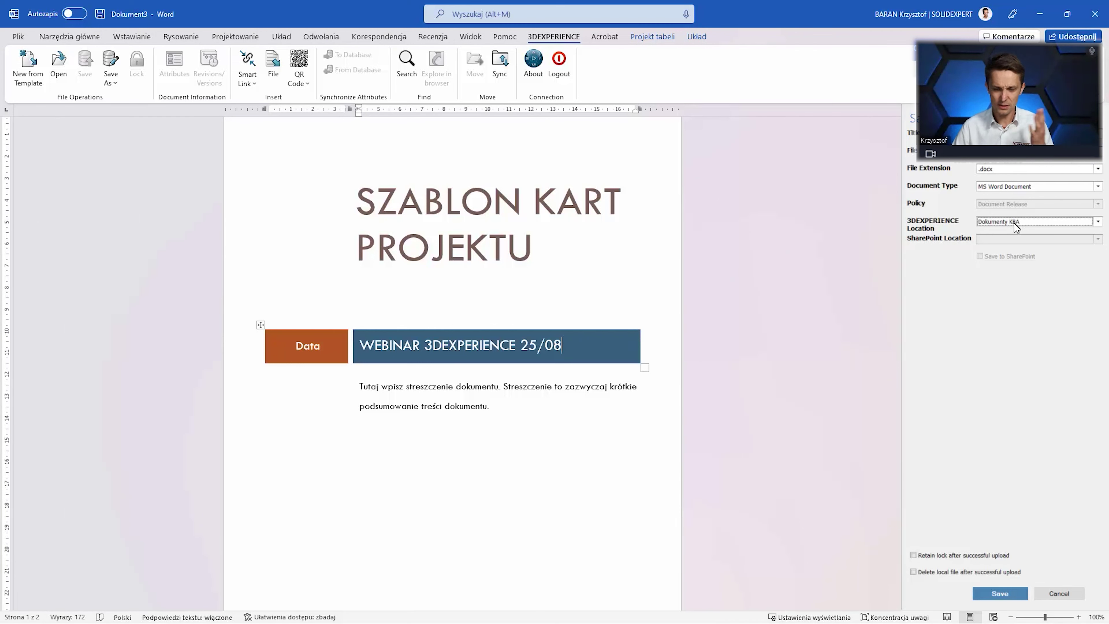
Save 'Dokumentacja do webinaru.docx' to Dokumenty KBA, then close both Word windows.
{"action": "left_click", "coordinate": [1002, 594]}
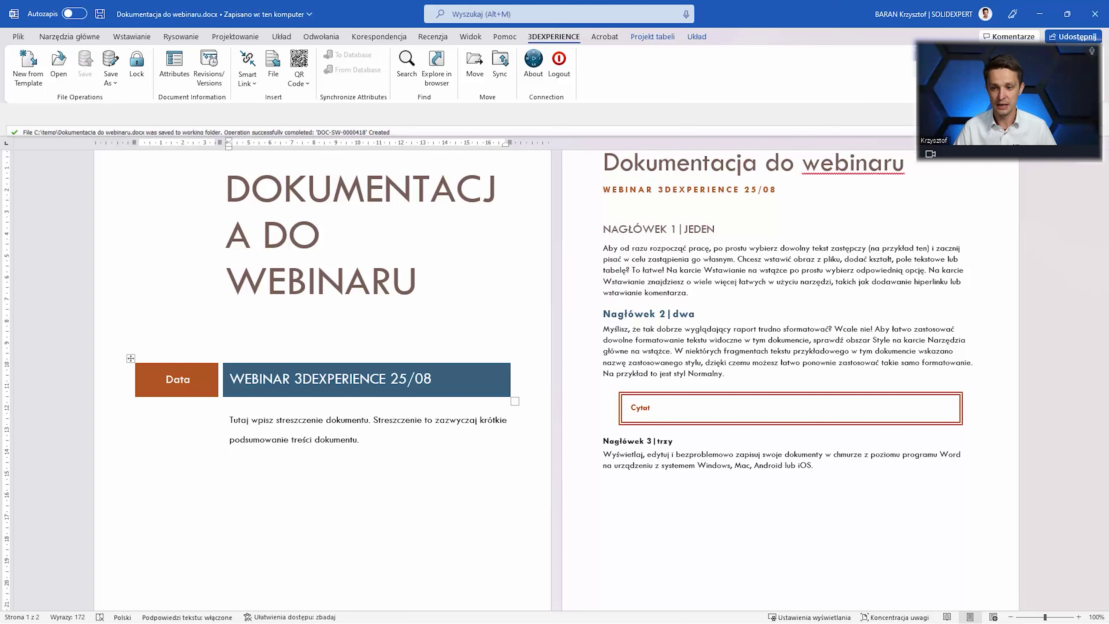
{"action": "left_click", "coordinate": [1097, 20]}
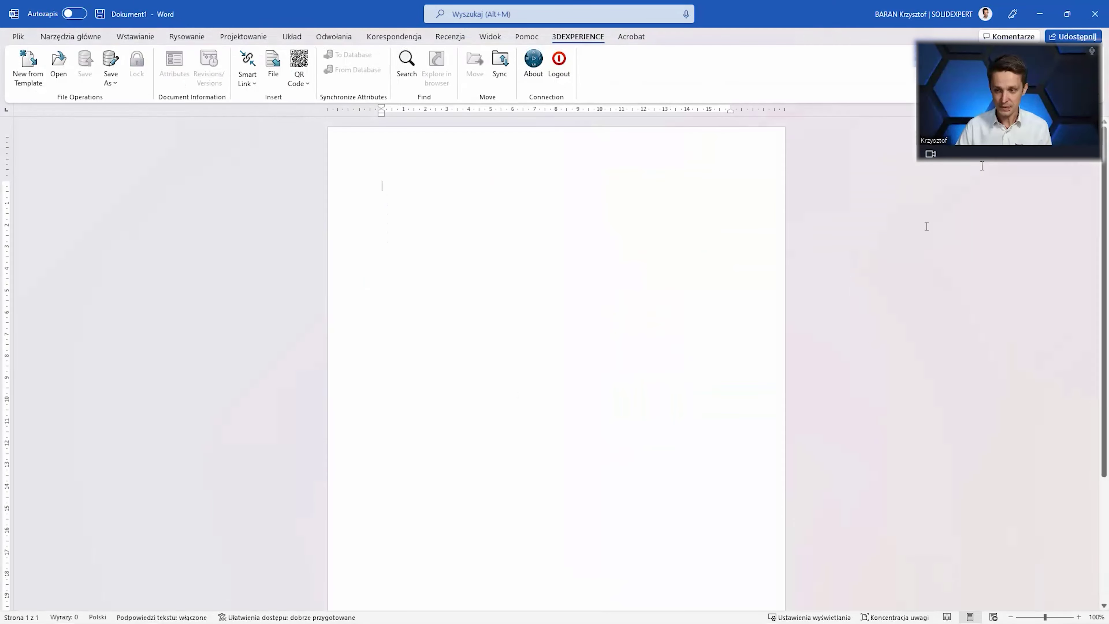
{"action": "left_click", "coordinate": [1096, 14]}
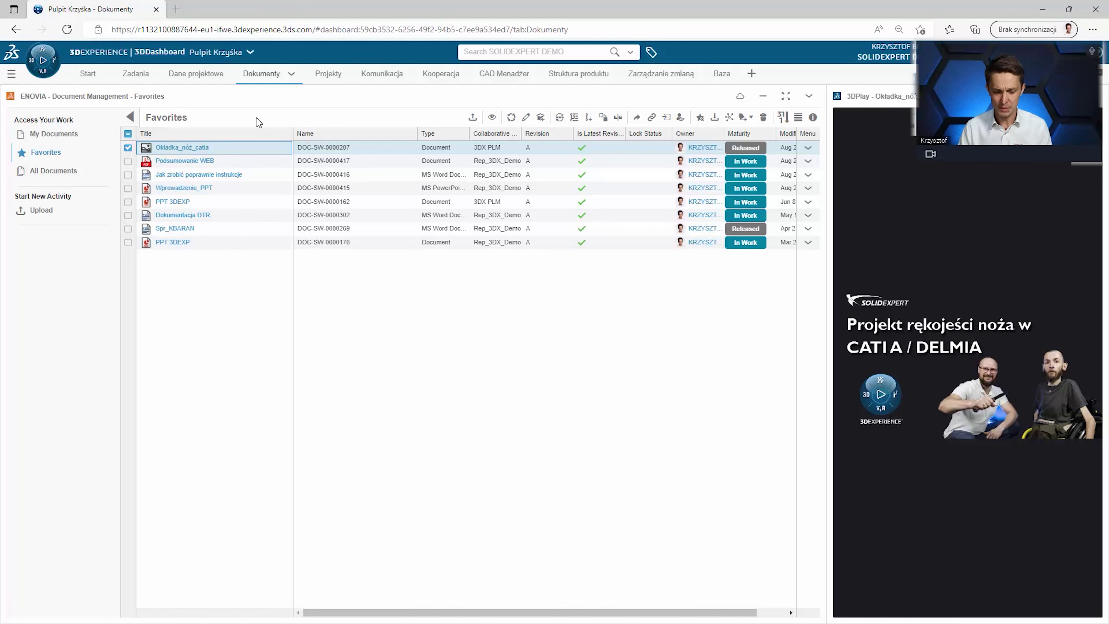
On Dane projektowe, maximize the Bookmark Editor and open the Dokumenty KBA favorite.
{"action": "left_click", "coordinate": [183, 80]}
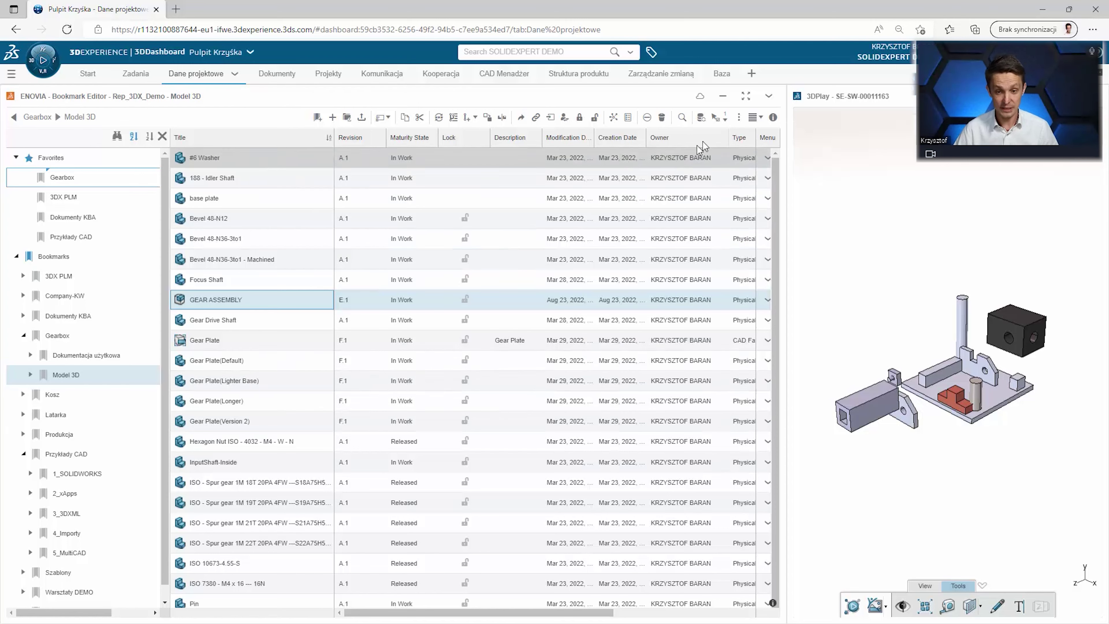
{"action": "left_click", "coordinate": [745, 102]}
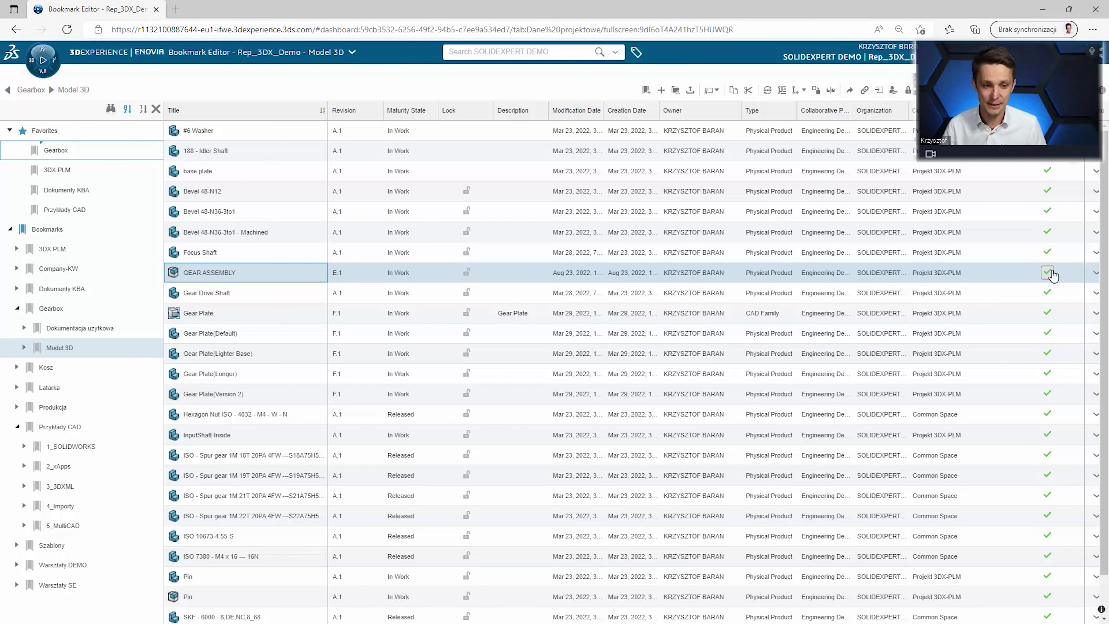
{"action": "left_click", "coordinate": [51, 192]}
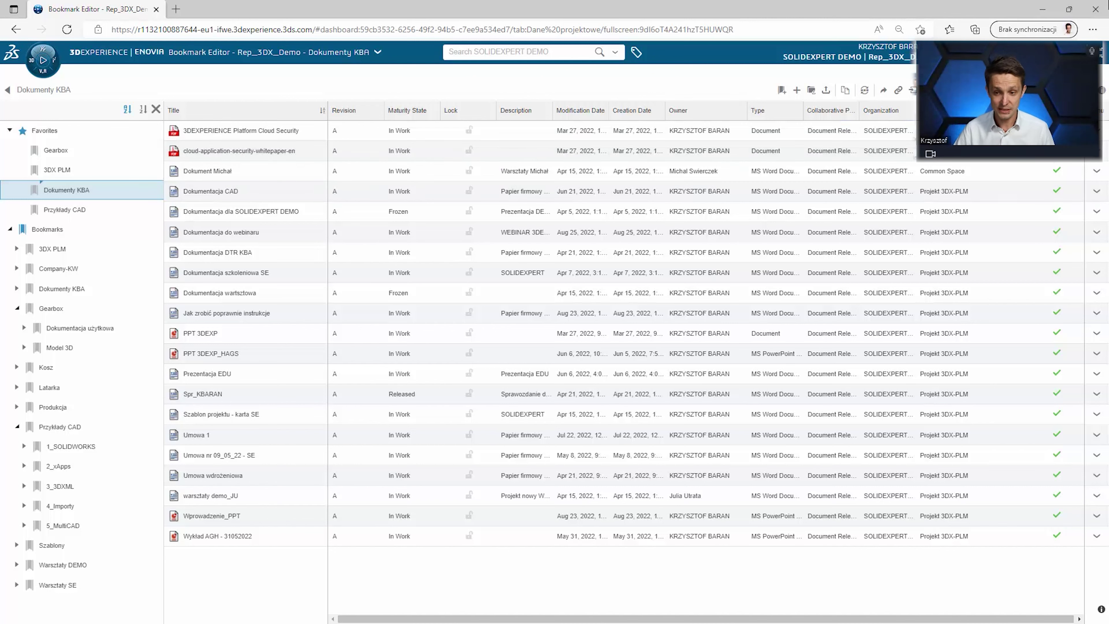
Load Dokumentacja do webinaru into the 3DPlay previewer beside the bookmark list.
{"action": "left_click", "coordinate": [230, 224]}
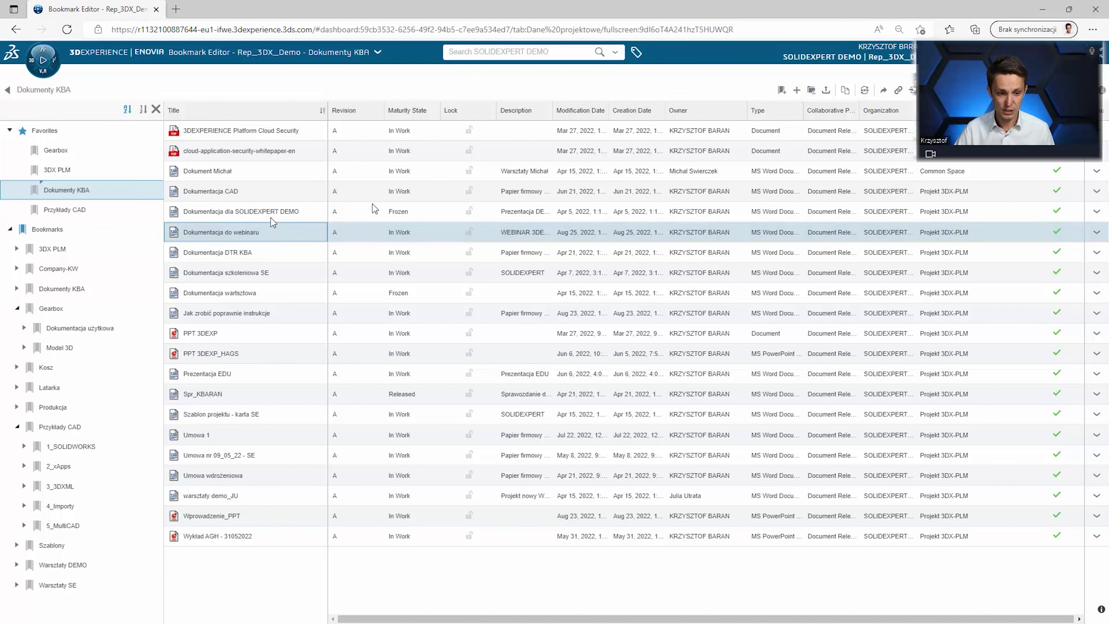
{"action": "left_click", "coordinate": [1105, 58]}
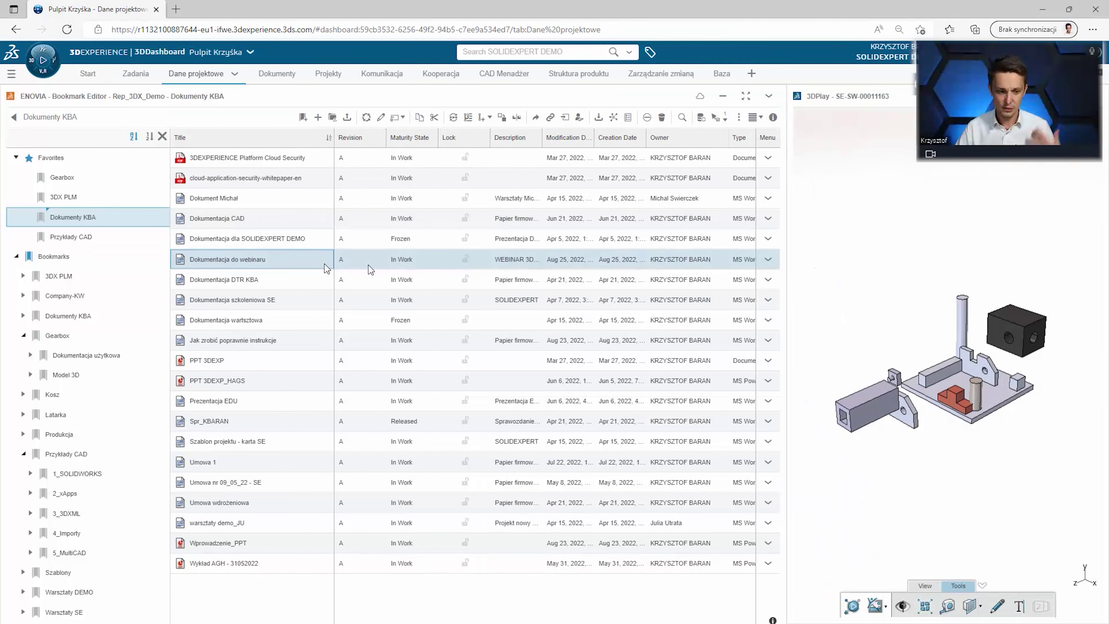
{"action": "left_click_drag", "start_coordinate": [262, 259], "coordinate": [898, 231]}
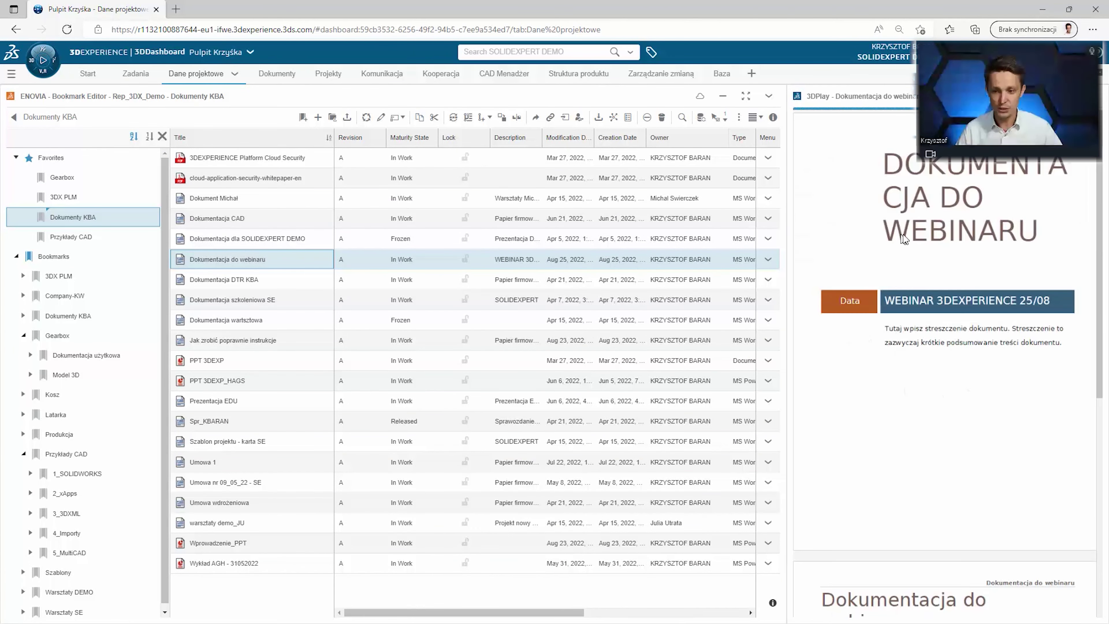
Scroll through the document preview in full screen, then exit full screen.
{"action": "left_click", "coordinate": [1070, 95]}
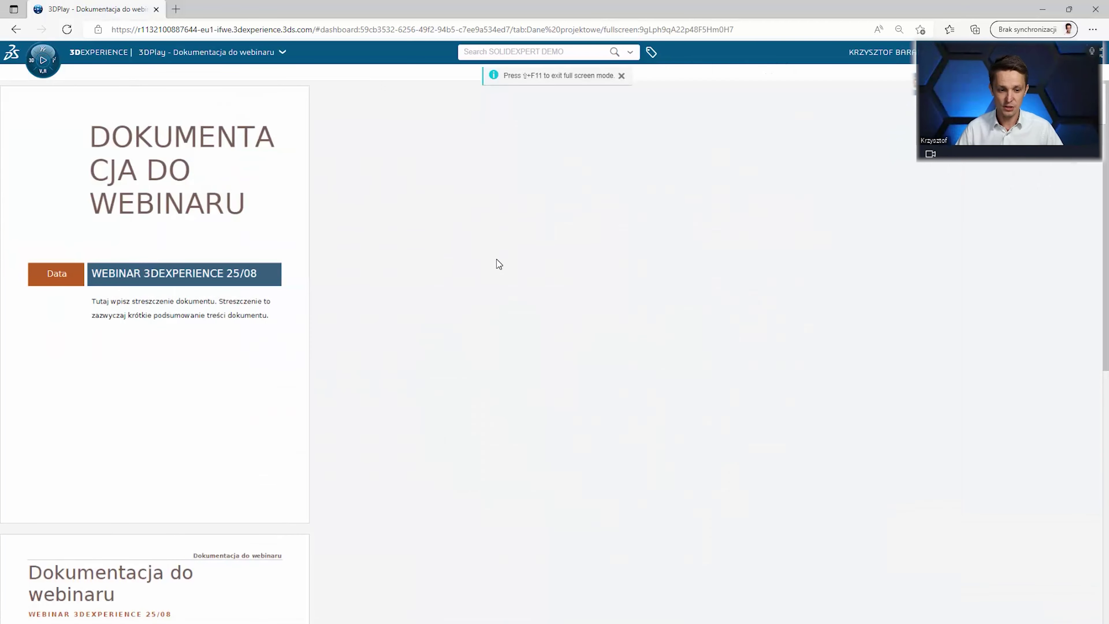
{"action": "scroll", "coordinate": [551, 284], "scroll_direction": "down", "scroll_amount": 3}
{"action": "scroll", "coordinate": [552, 287], "scroll_direction": "down", "scroll_amount": 2}
{"action": "scroll", "coordinate": [553, 285], "scroll_direction": "up", "scroll_amount": 2}
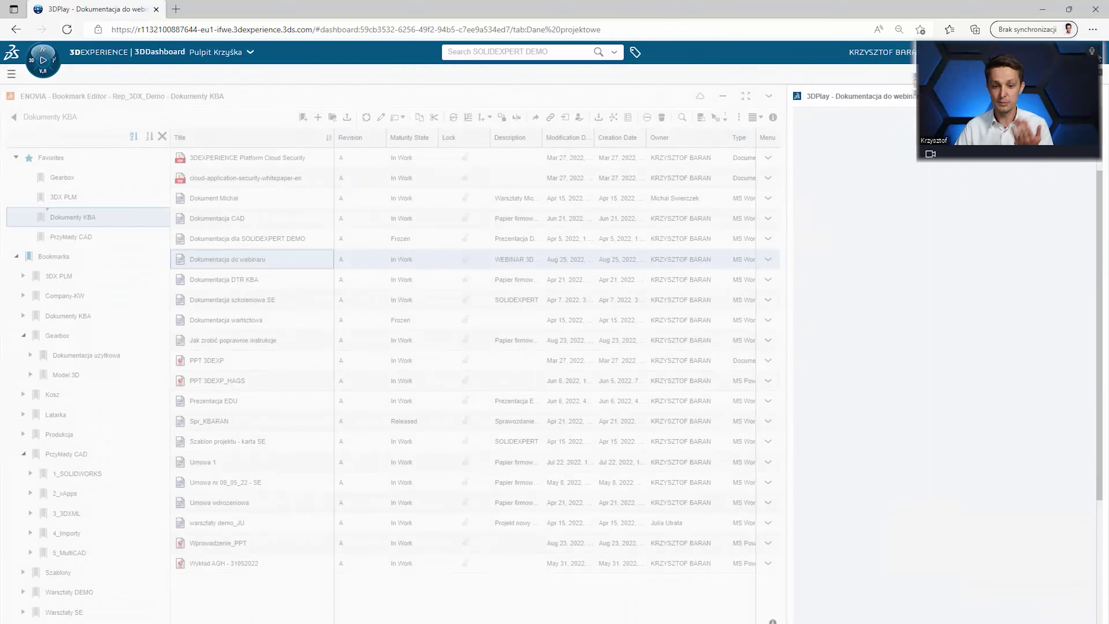
{"action": "key", "text": "Escape"}
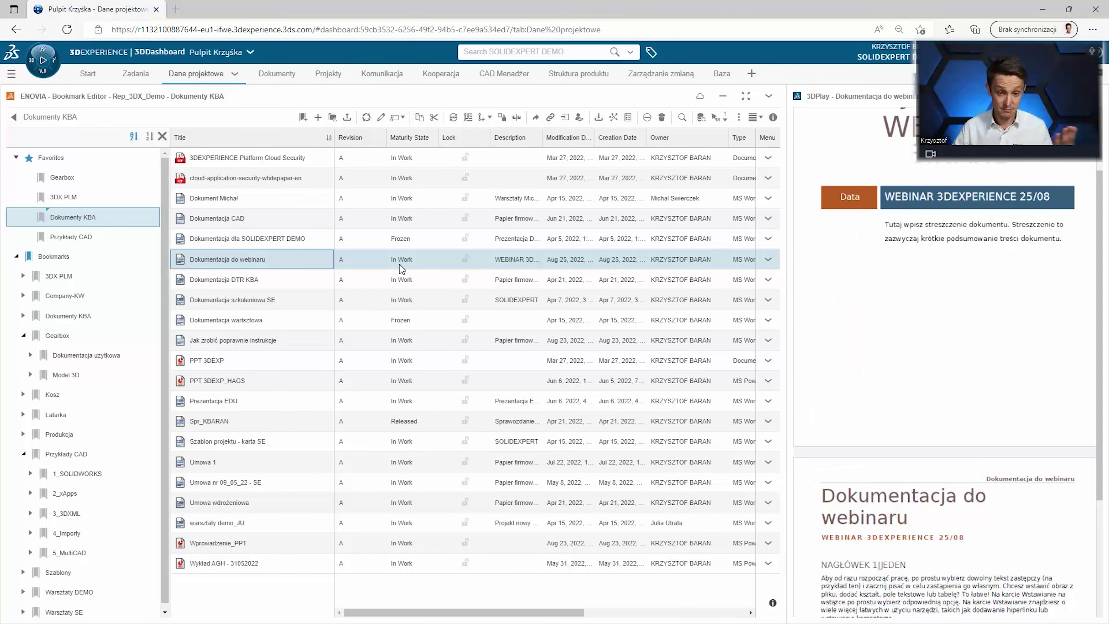
Promote Dokumentacja do webinaru to Frozen, then Released, and drag it onto the Zadania board.
{"action": "left_click", "coordinate": [453, 118]}
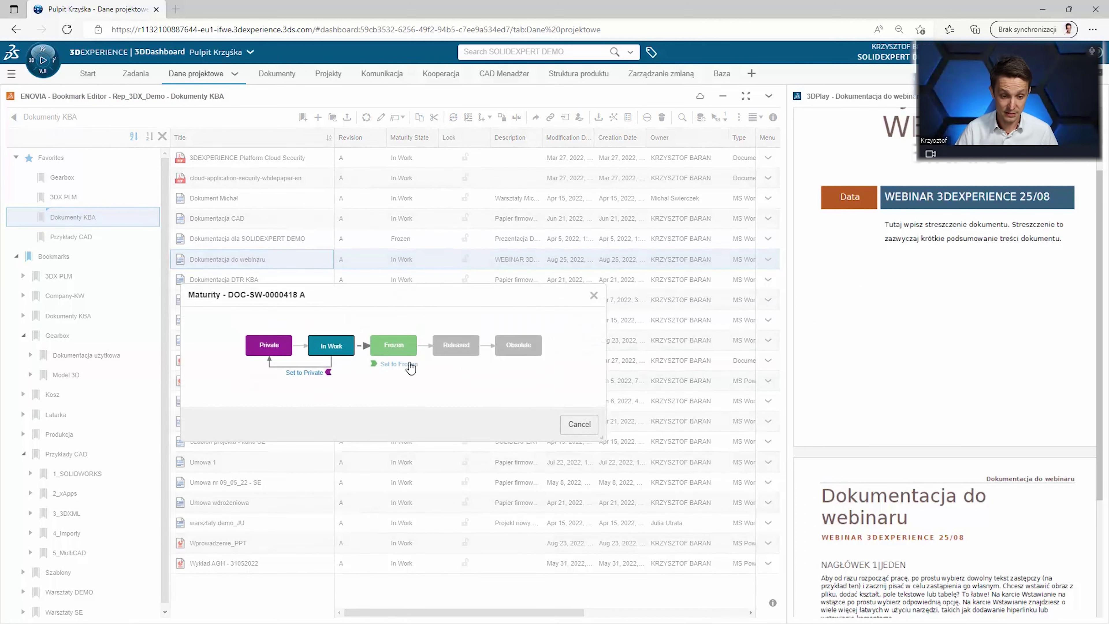
{"action": "left_click", "coordinate": [409, 367]}
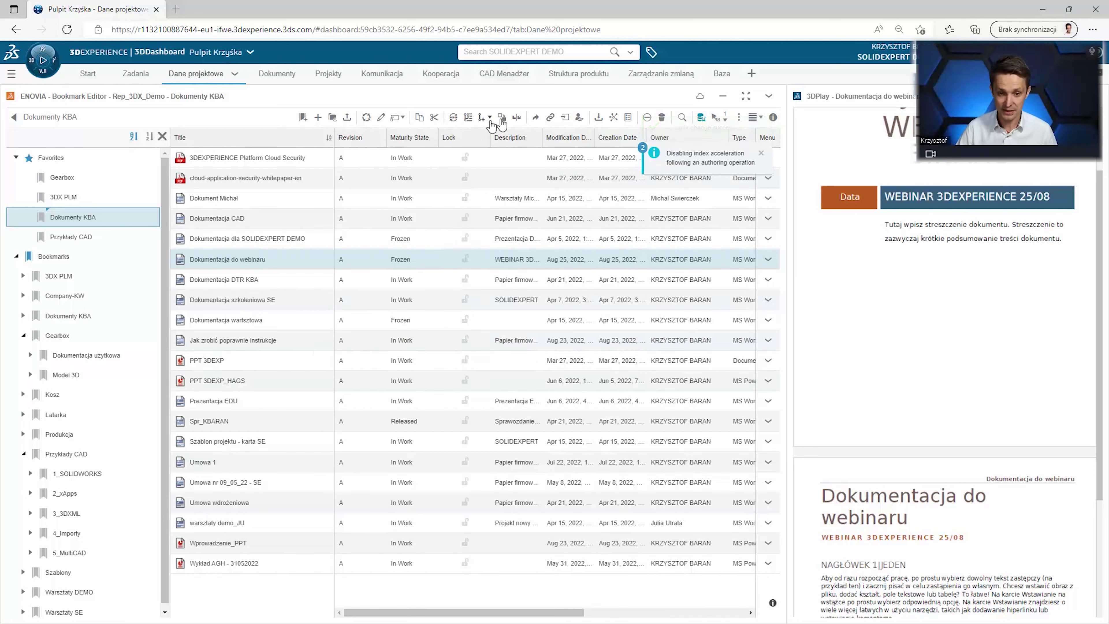
{"action": "left_click", "coordinate": [454, 119]}
{"action": "left_click", "coordinate": [449, 373]}
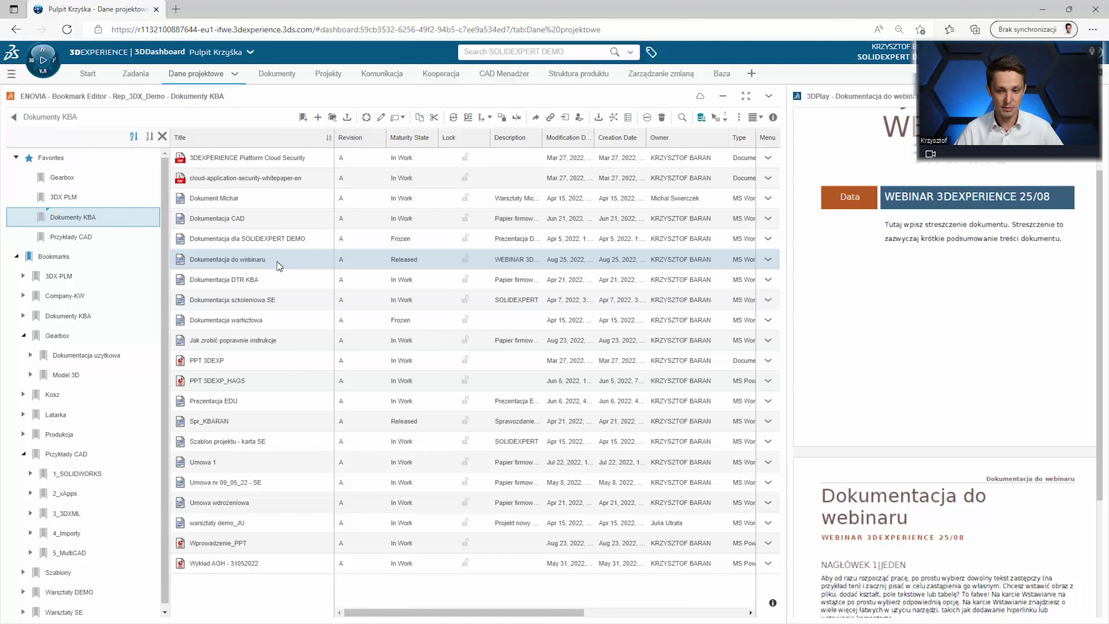
{"action": "mouse_move", "coordinate": [277, 262]}
{"action": "left_mouse_down"}
{"action": "mouse_move", "coordinate": [257, 124]}
{"action": "mouse_move", "coordinate": [436, 176]}
{"action": "left_mouse_up"}
Open the details of the WEBINAR 3DEXP 25/08 task.
{"action": "left_click", "coordinate": [501, 185]}
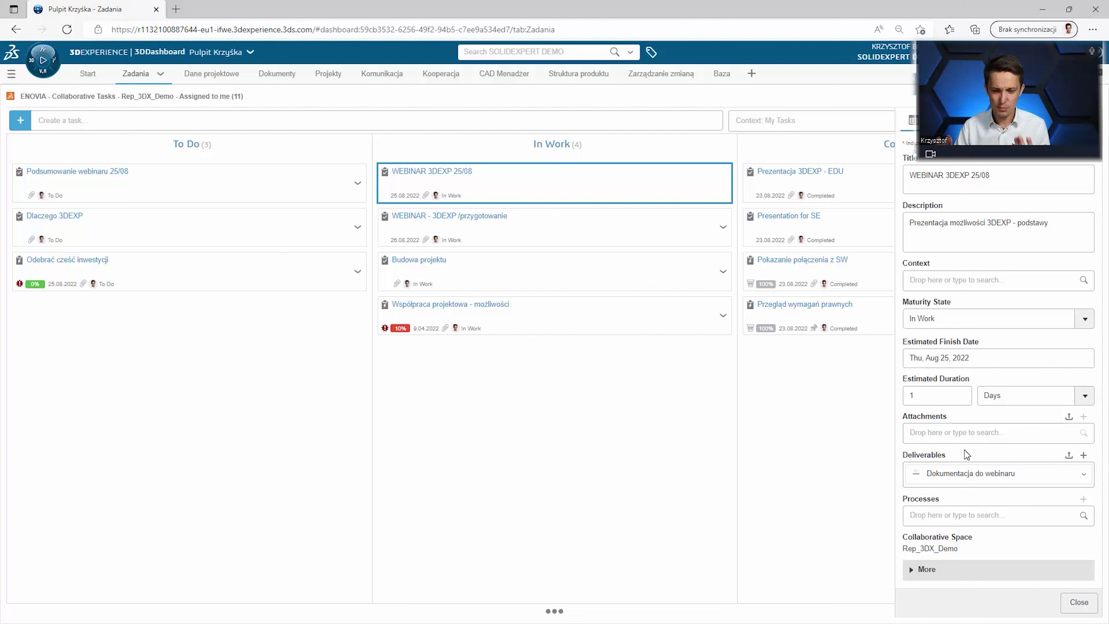
{"action": "left_click", "coordinate": [1078, 602]}
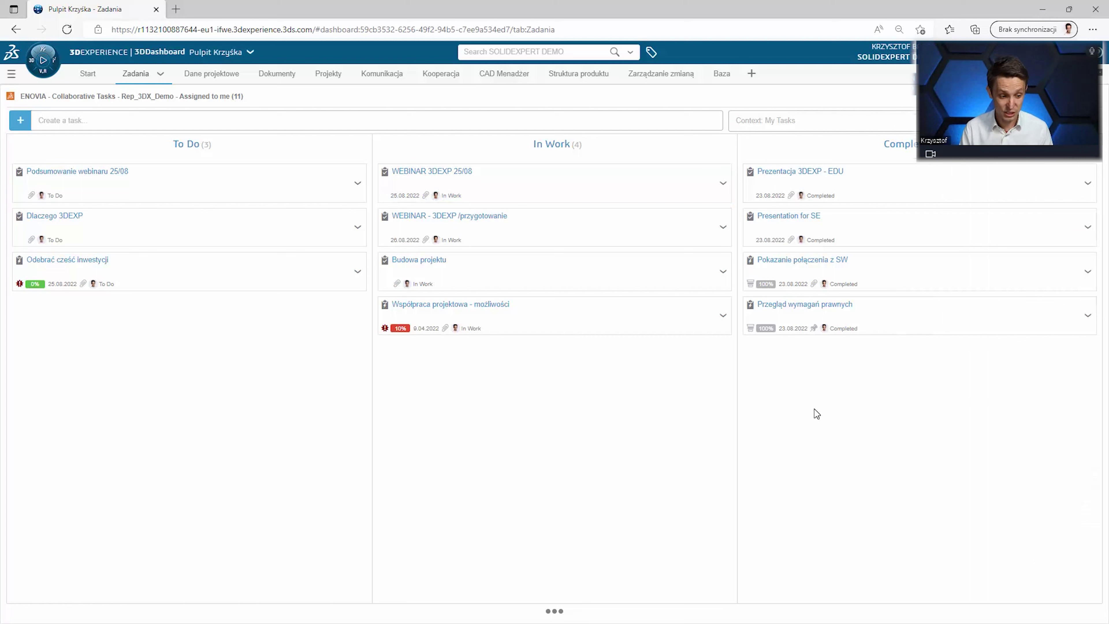
{"action": "left_click", "coordinate": [550, 184]}
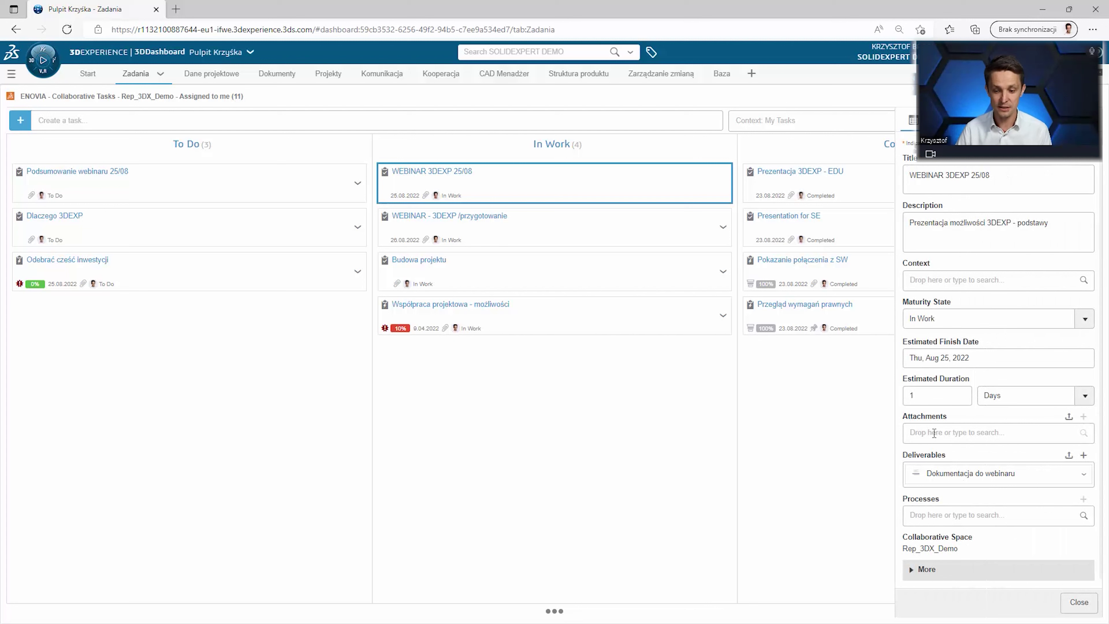
{"action": "mouse_move", "coordinate": [970, 473]}
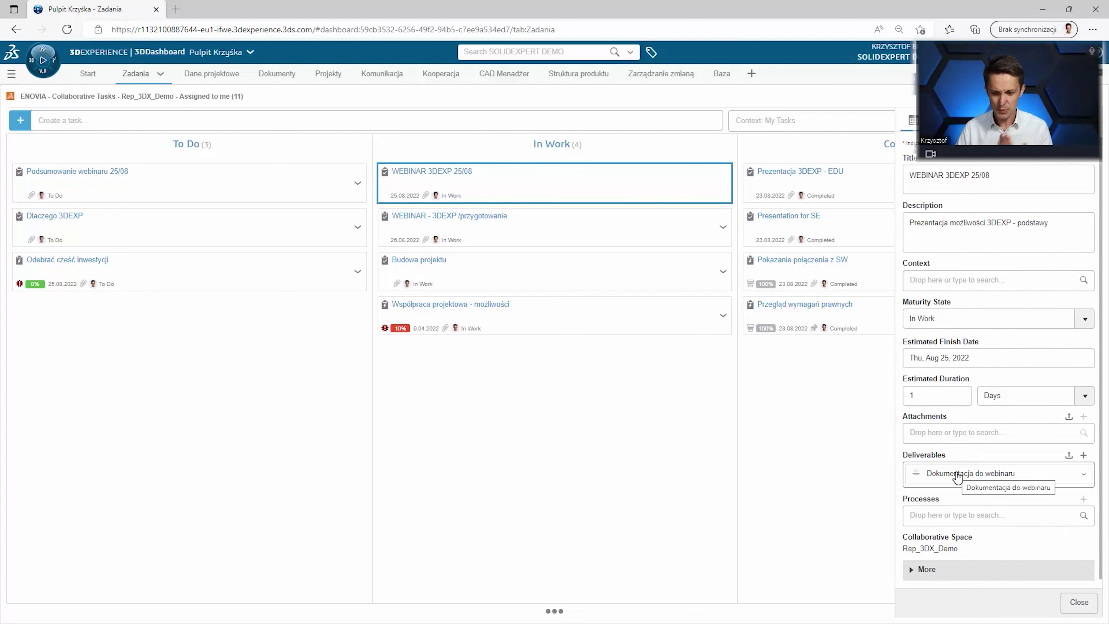
Preview the linked Dokumentacja do webinaru deliverable from its menu, then close the preview.
{"action": "left_click", "coordinate": [1084, 476]}
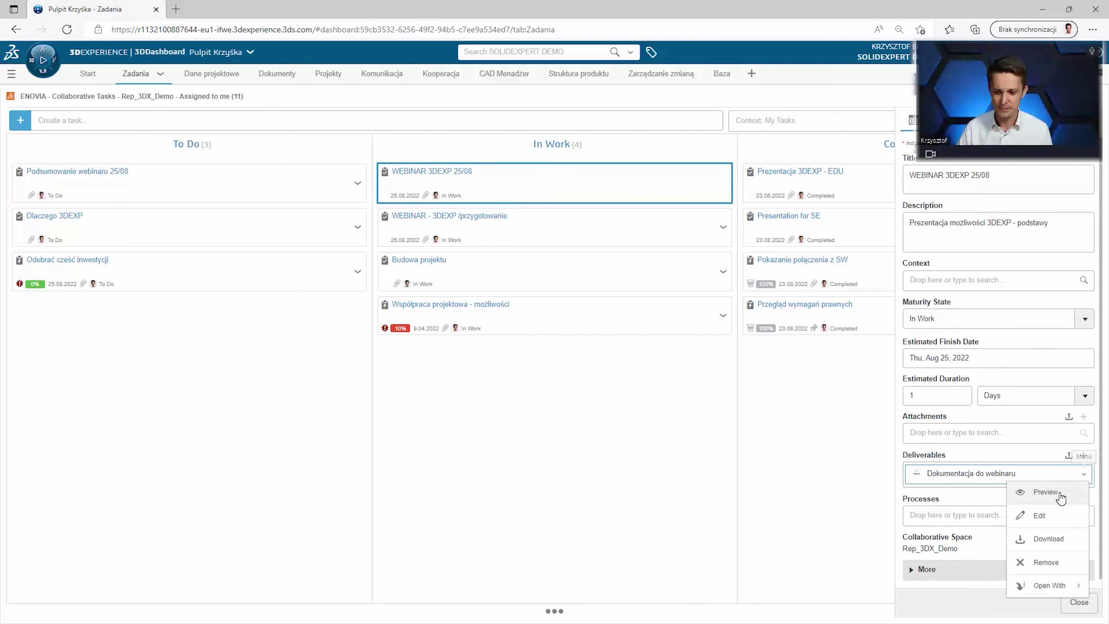
{"action": "left_click", "coordinate": [1050, 492]}
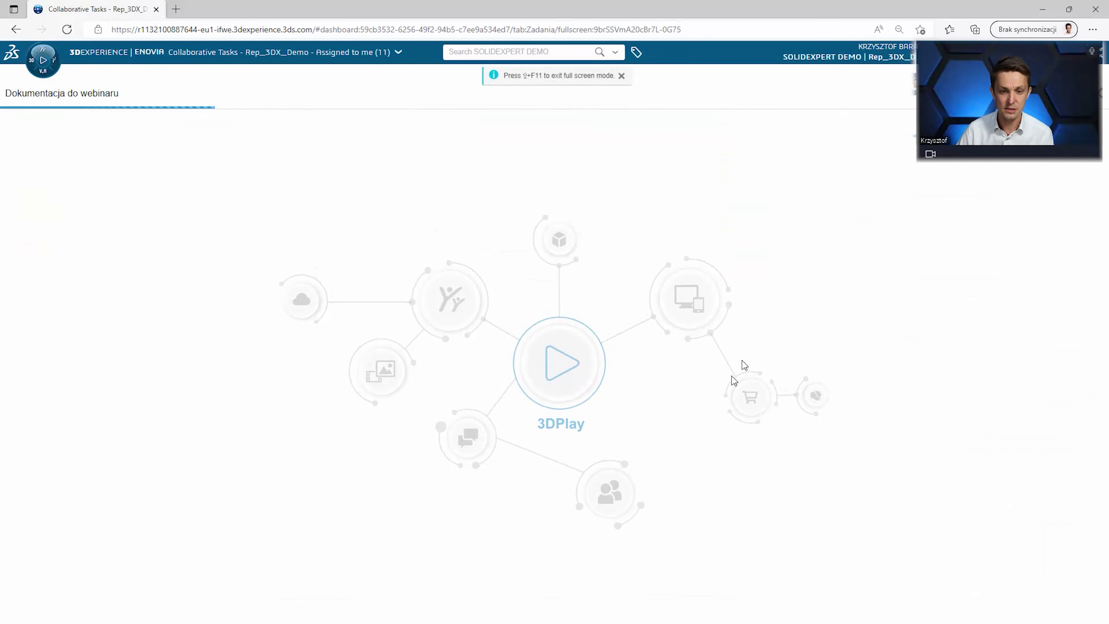
{"action": "scroll", "coordinate": [581, 306], "scroll_direction": "down", "scroll_amount": 2}
{"action": "scroll", "coordinate": [590, 323], "scroll_direction": "down", "scroll_amount": 6}
{"action": "scroll", "coordinate": [590, 323], "scroll_direction": "up", "scroll_amount": 3}
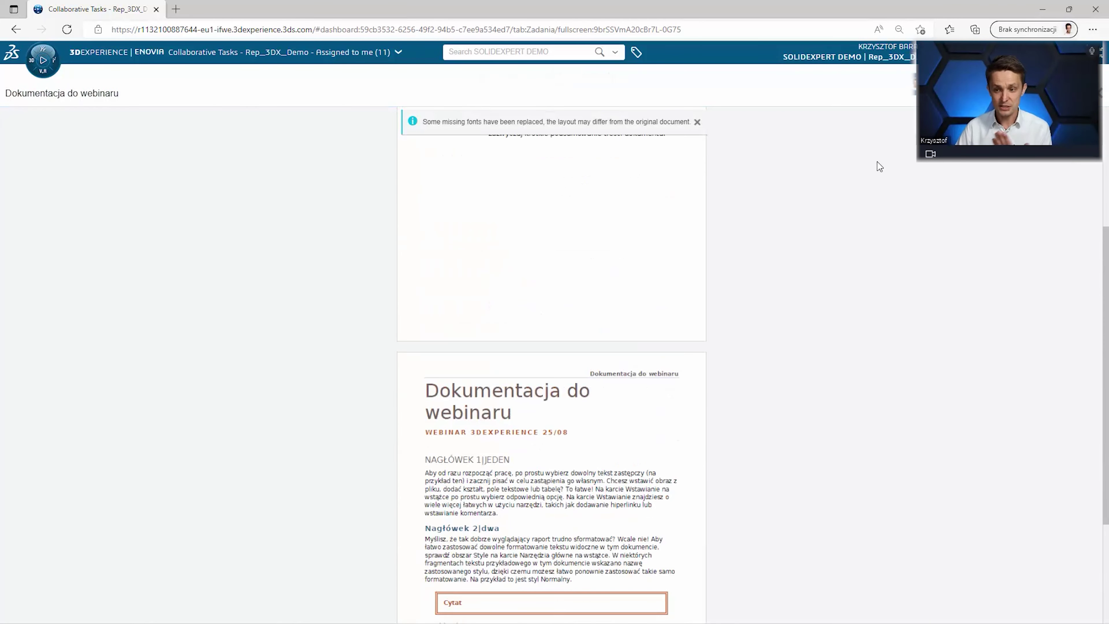
{"action": "left_click", "coordinate": [1101, 99]}
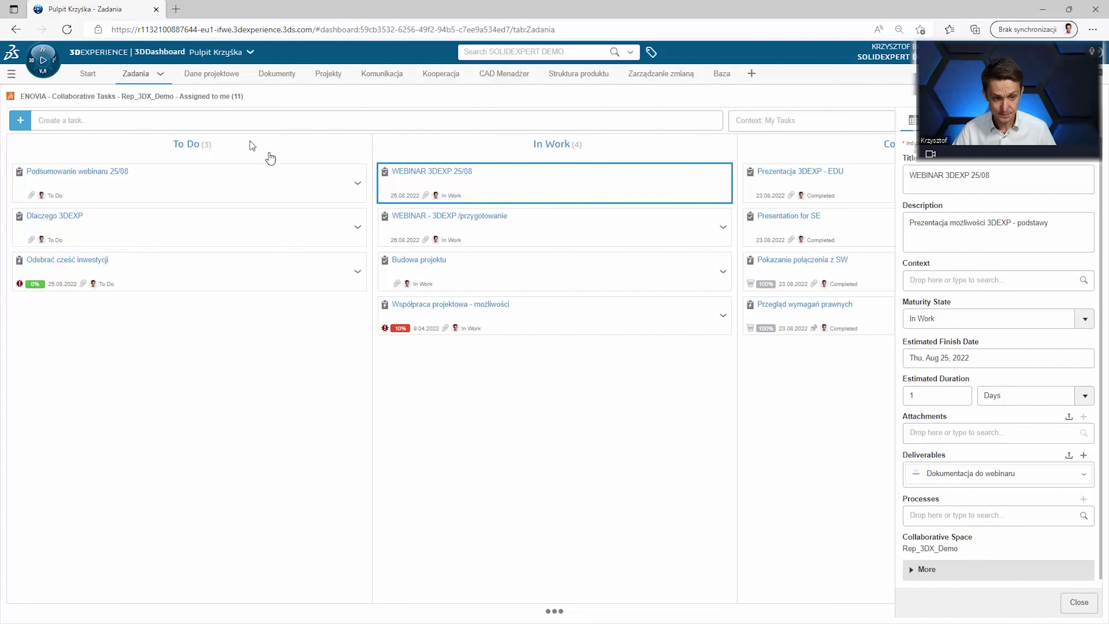
Open the Gearbox › Model 3D bookmark and drag GEAR ASSEMBLY into the 3DPlay viewer.
{"action": "left_click", "coordinate": [227, 75]}
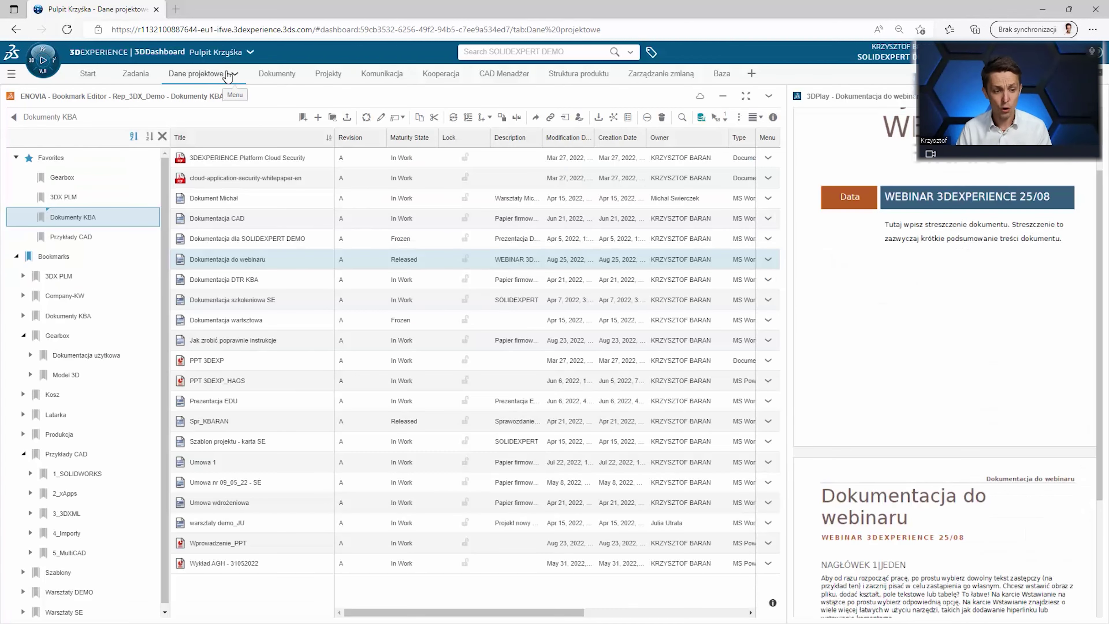
{"action": "left_click", "coordinate": [79, 195]}
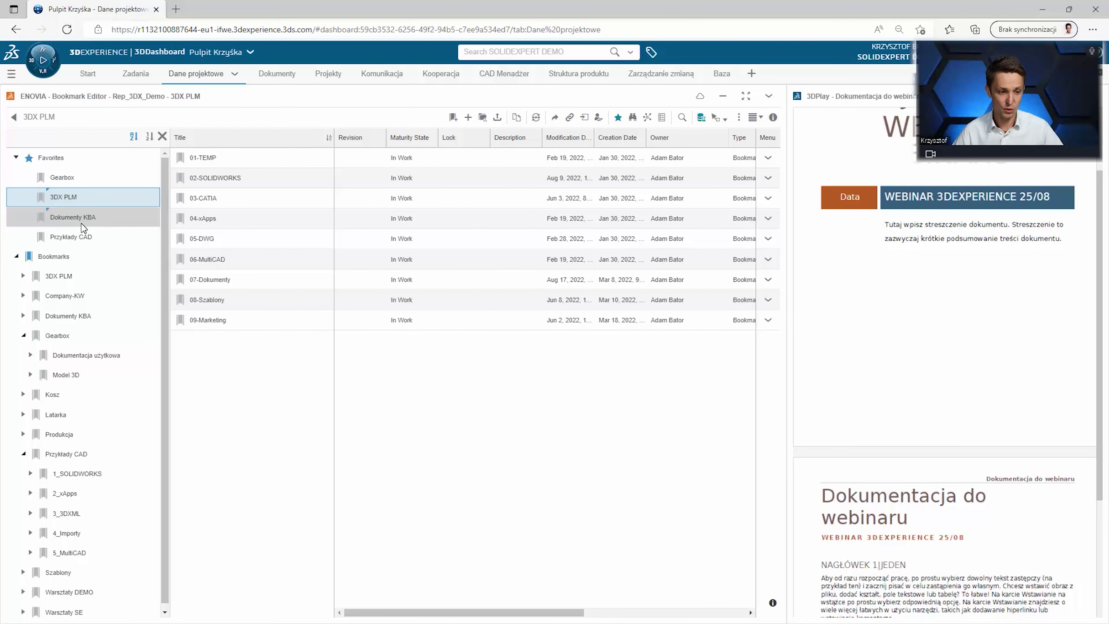
{"action": "left_click", "coordinate": [80, 182]}
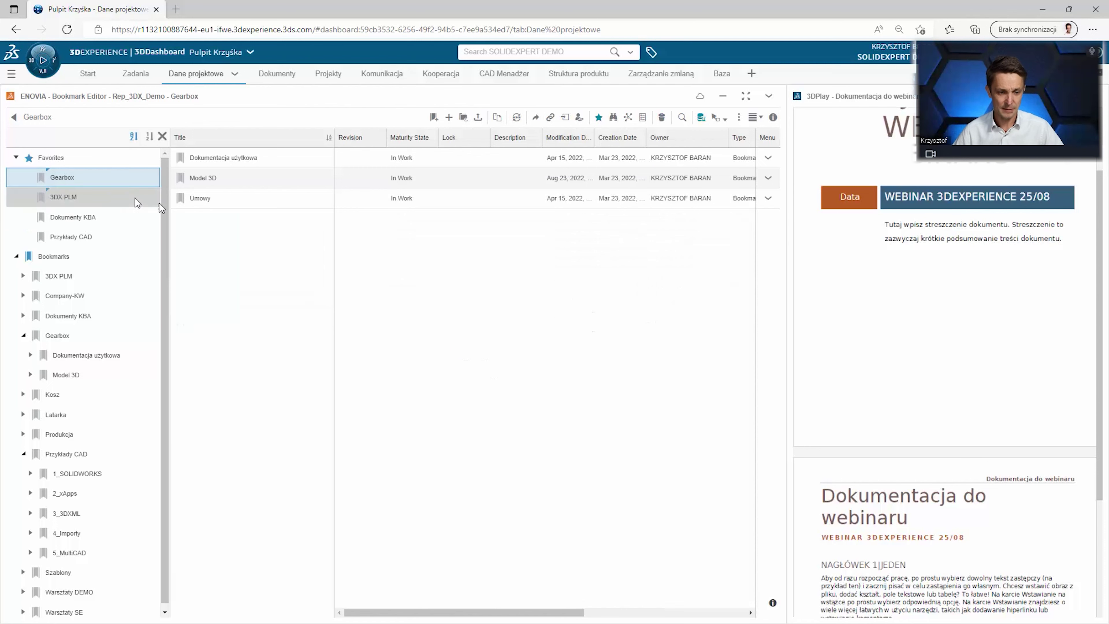
{"action": "double_click", "coordinate": [198, 175]}
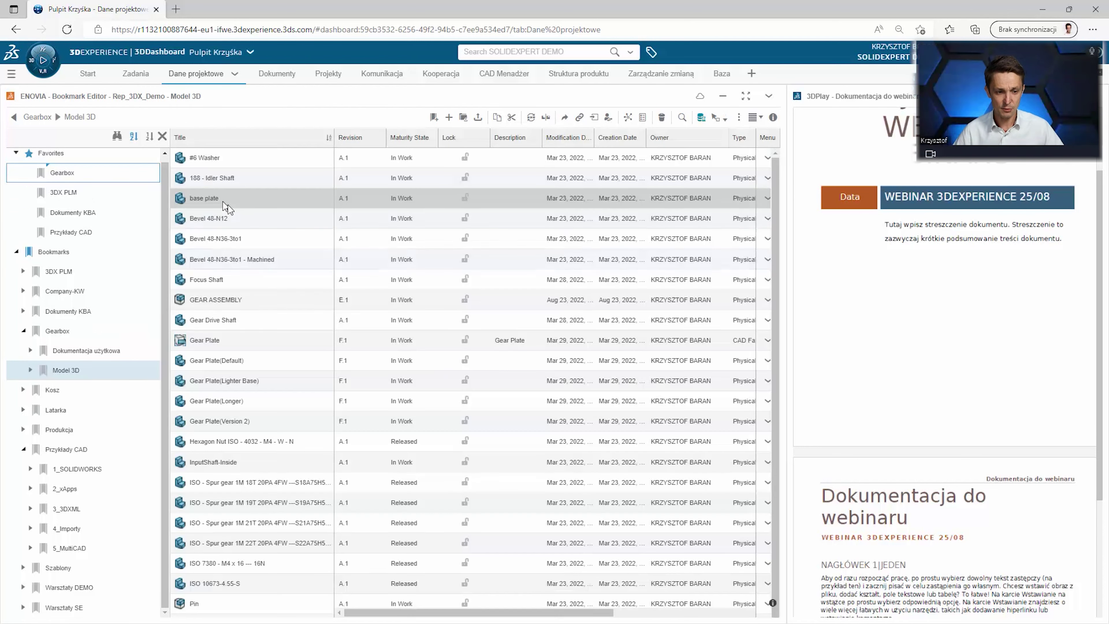
{"action": "left_click_drag", "start_coordinate": [243, 302], "coordinate": [867, 309]}
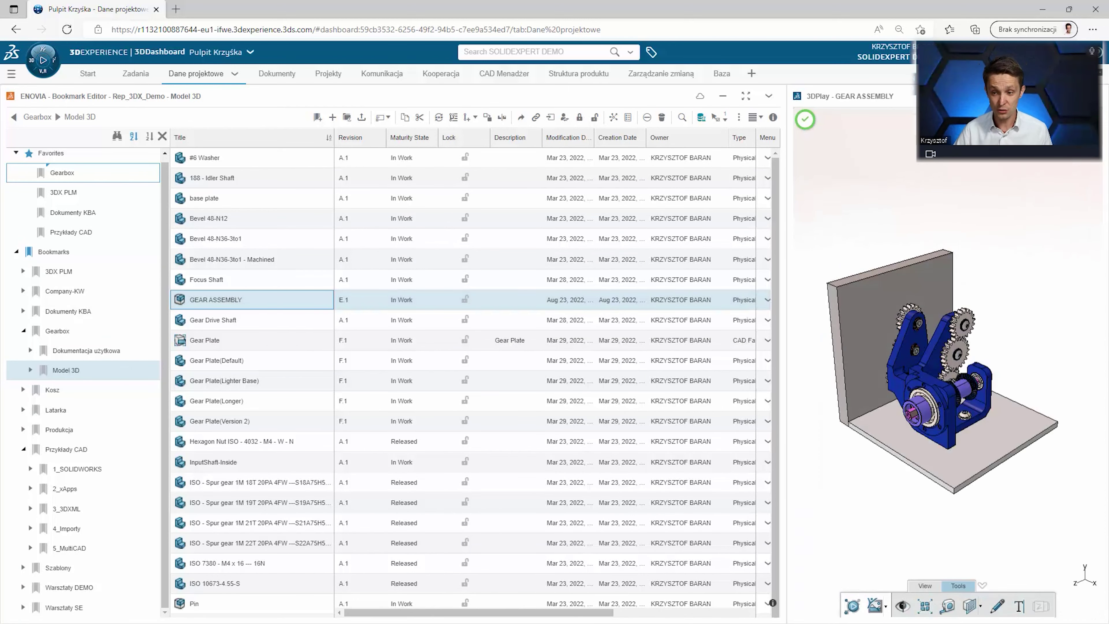
In full-screen 3DPlay, explode GEAR ASSEMBLY into its parts and reassemble it.
{"action": "left_click", "coordinate": [1071, 96]}
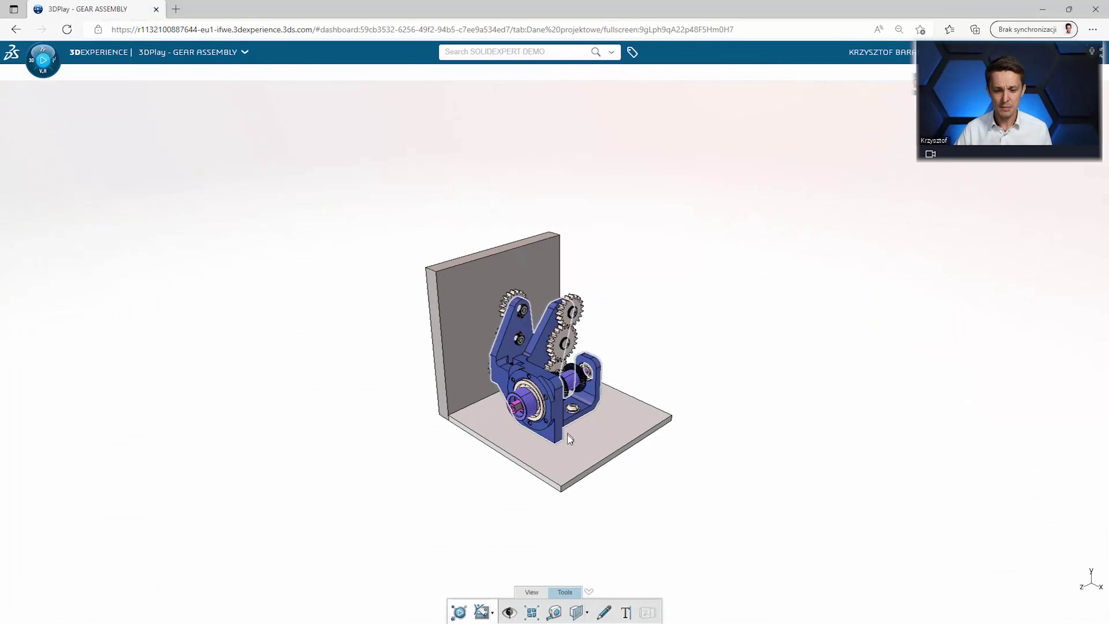
{"action": "left_click", "coordinate": [531, 612]}
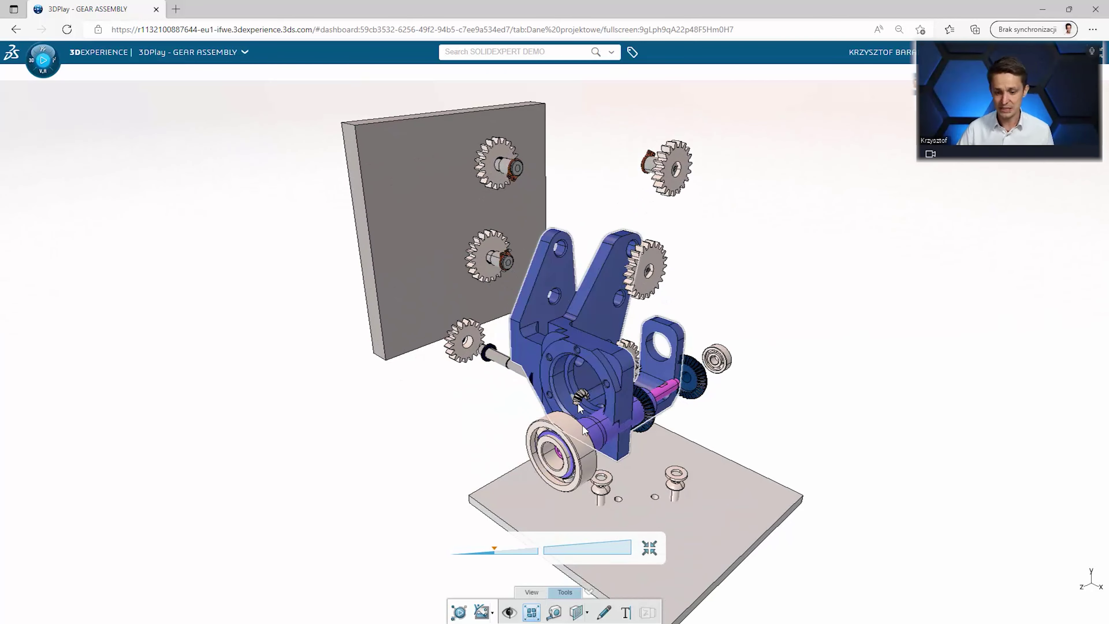
{"action": "left_click", "coordinate": [533, 613]}
Orbit the assembly to a side view, exit full screen, and widen the bookmark tree.
{"action": "left_click", "coordinate": [532, 593]}
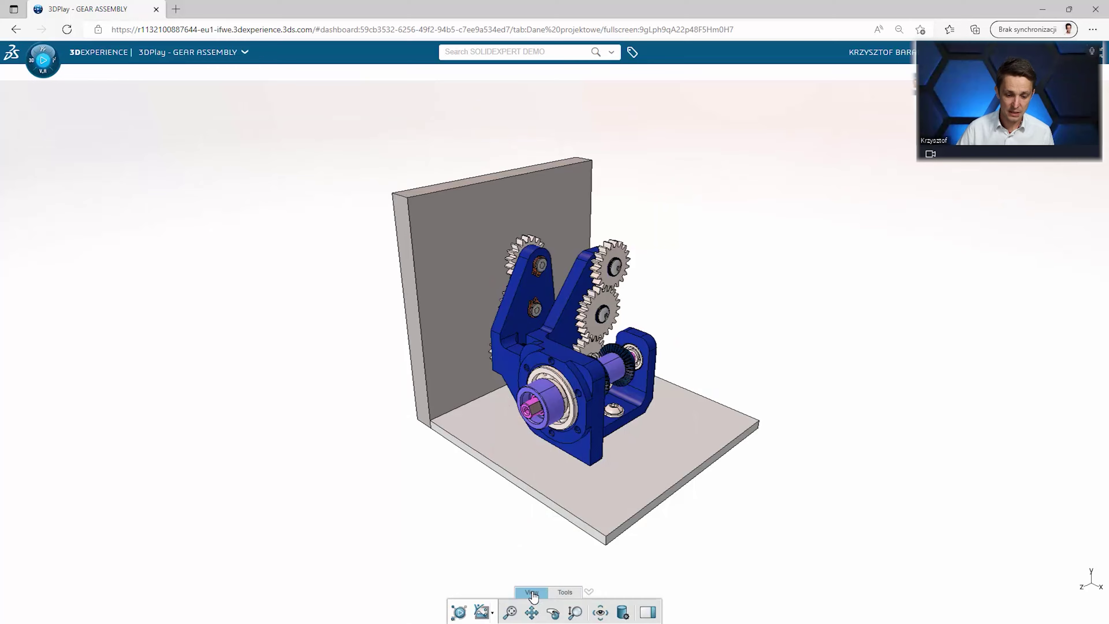
{"action": "left_click", "coordinate": [553, 612]}
{"action": "mouse_move", "coordinate": [542, 461]}
{"action": "left_mouse_down"}
{"action": "mouse_move", "coordinate": [700, 428]}
{"action": "mouse_move", "coordinate": [565, 458]}
{"action": "mouse_move", "coordinate": [589, 525]}
{"action": "mouse_move", "coordinate": [576, 491]}
{"action": "left_mouse_up"}
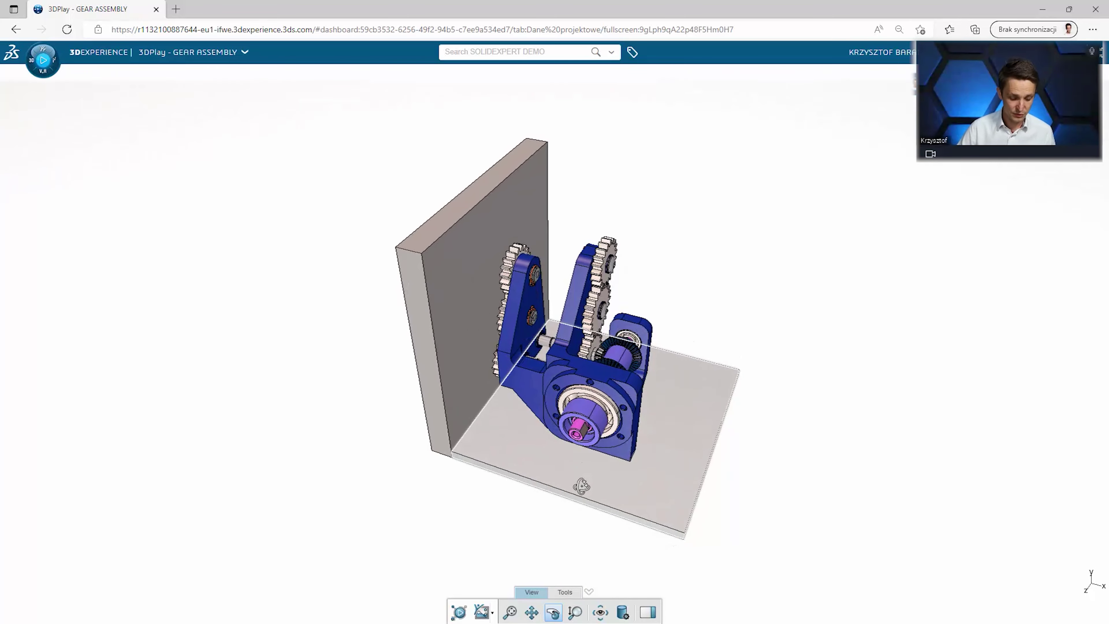
{"action": "left_click", "coordinate": [562, 595]}
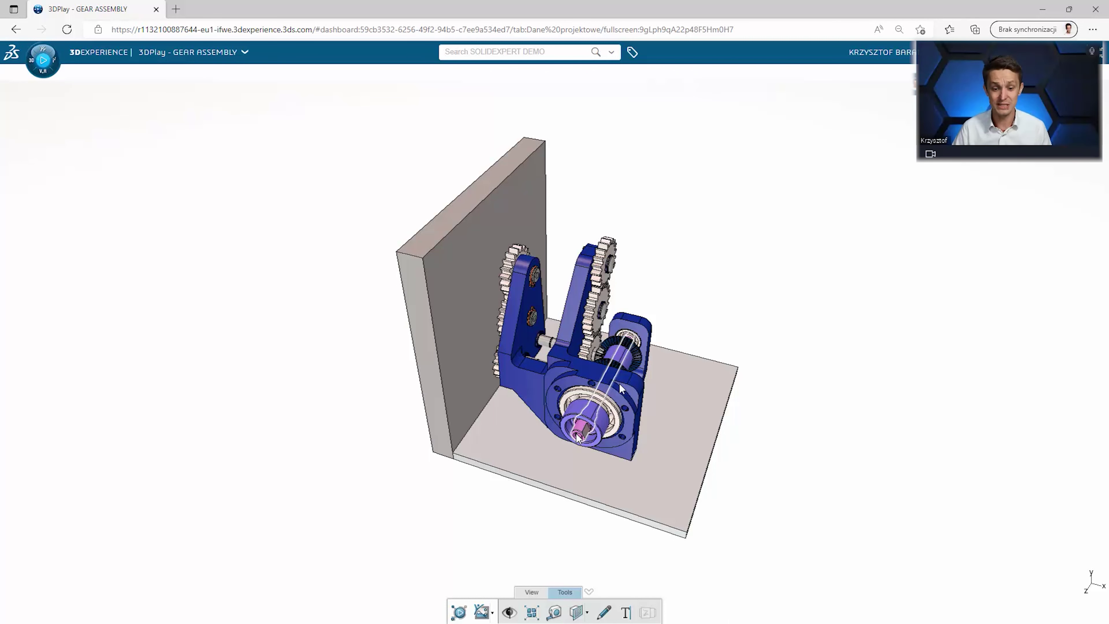
{"action": "key", "text": "Escape"}
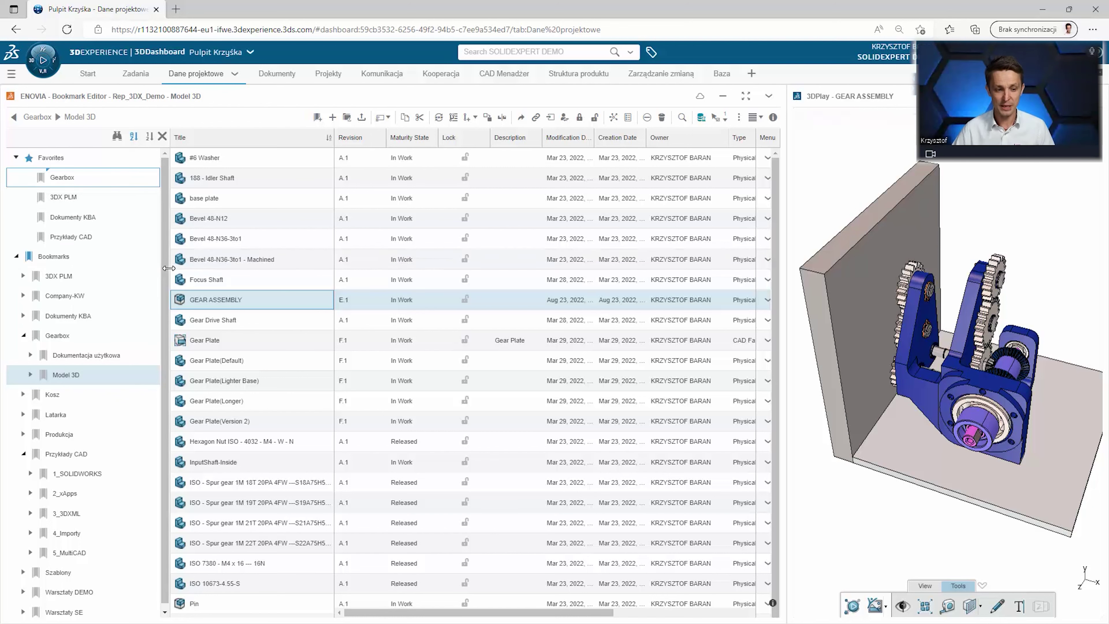
{"action": "left_click_drag", "start_coordinate": [164, 276], "coordinate": [260, 279]}
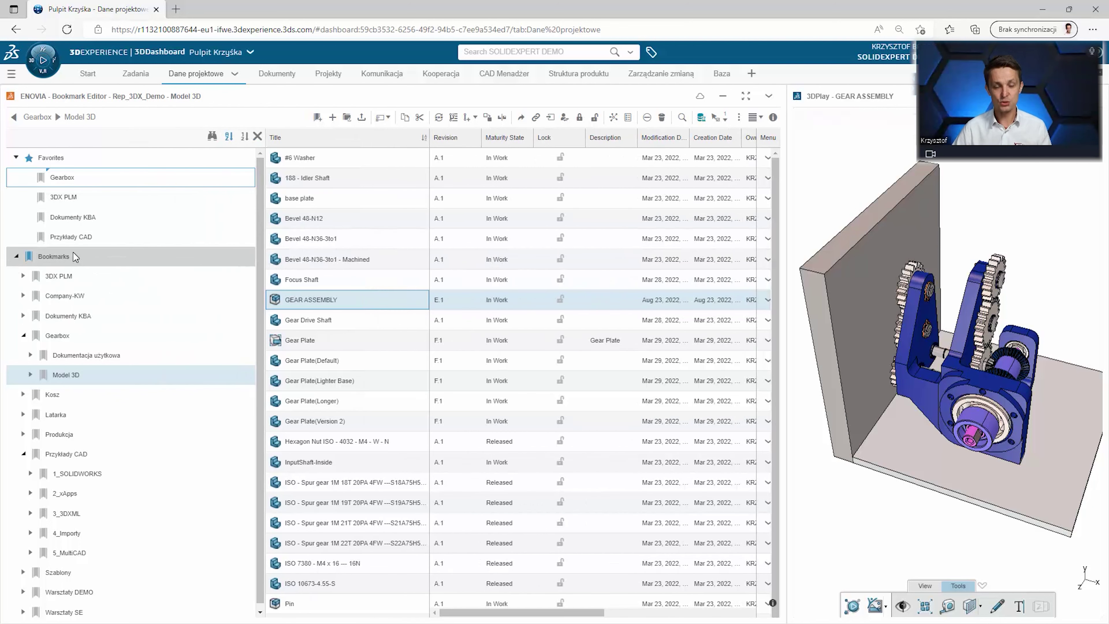
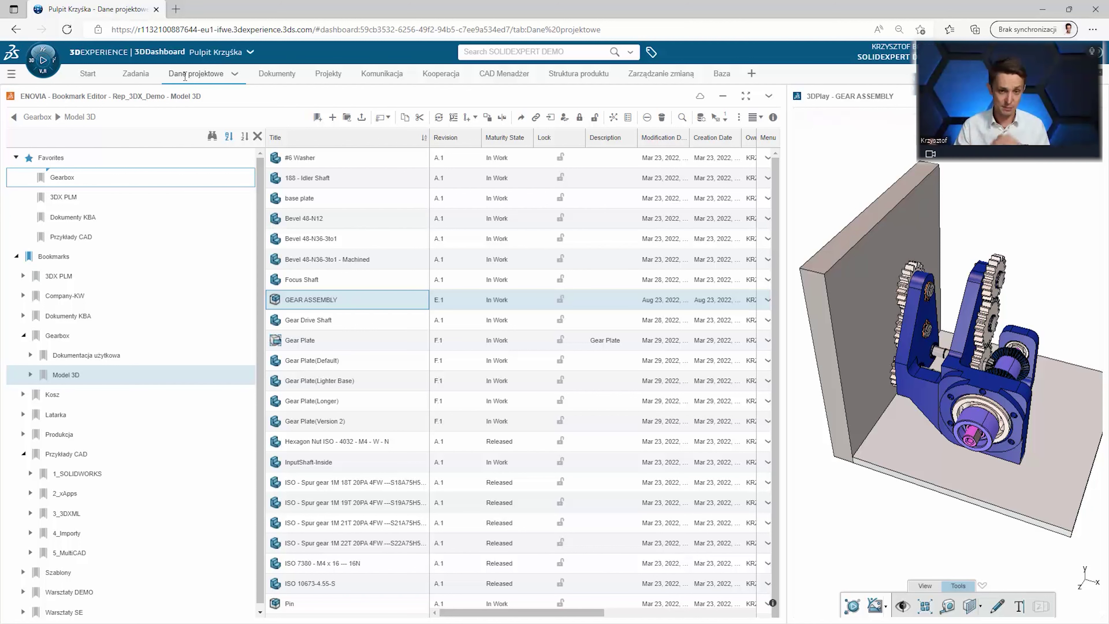
Launch Design with SOLIDWORKS from GEAR ASSEMBLY's actions in the compass's My Favorite Apps.
{"action": "left_click", "coordinate": [44, 57]}
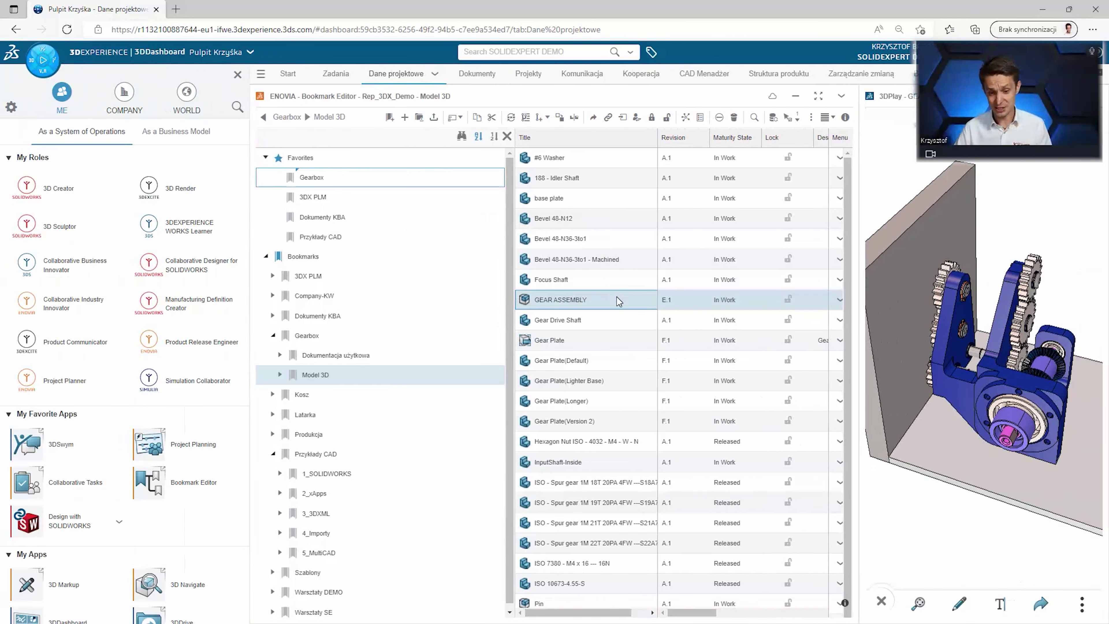
{"action": "right_click", "coordinate": [617, 300]}
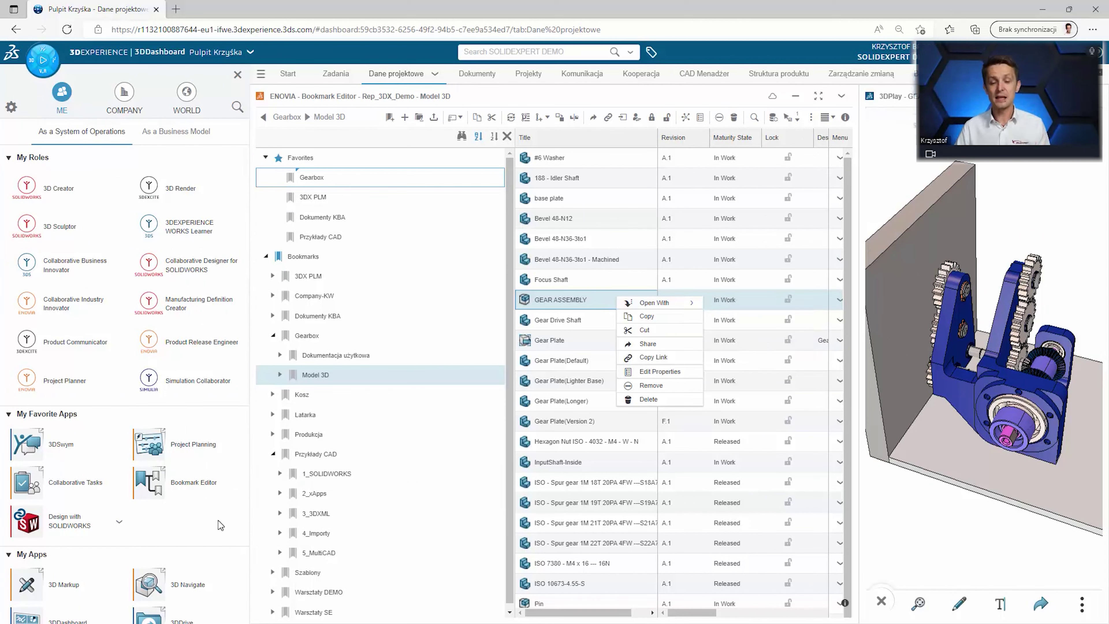
{"action": "left_click", "coordinate": [58, 523]}
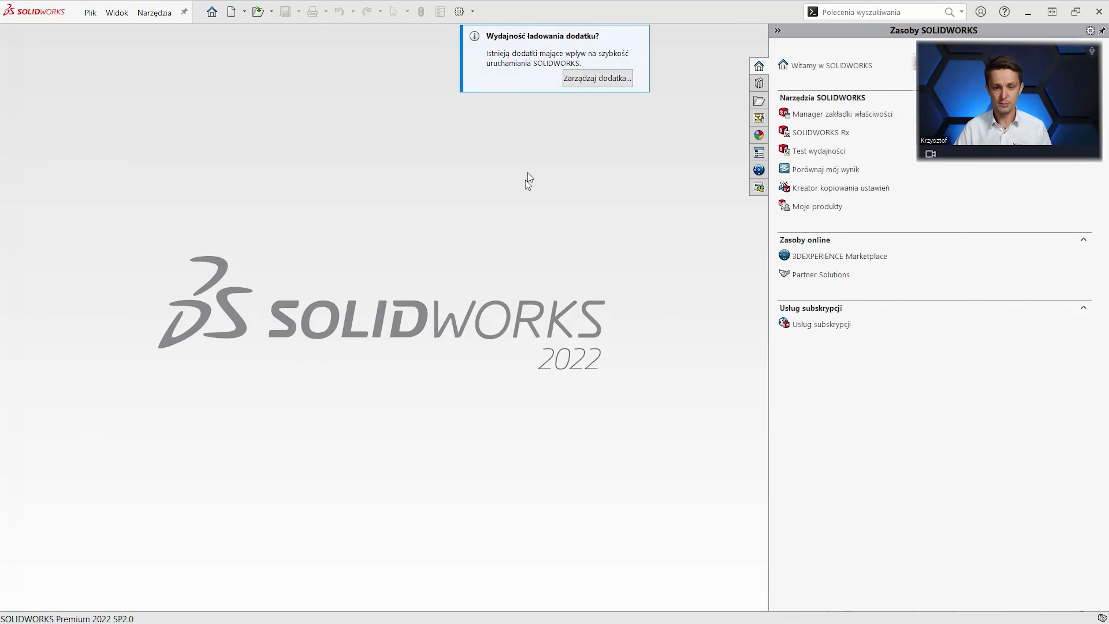
Dismiss the add-in notice, save the cookie preferences, and widen the 3DEXPERIENCE pane.
{"action": "left_click", "coordinate": [640, 36]}
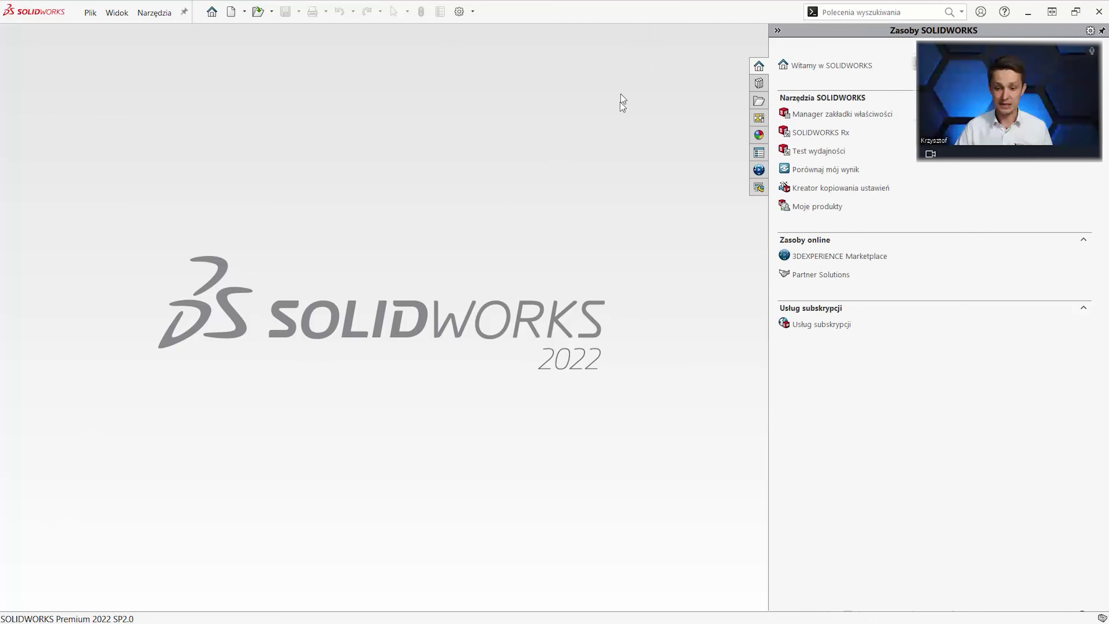
{"action": "left_click", "coordinate": [756, 175]}
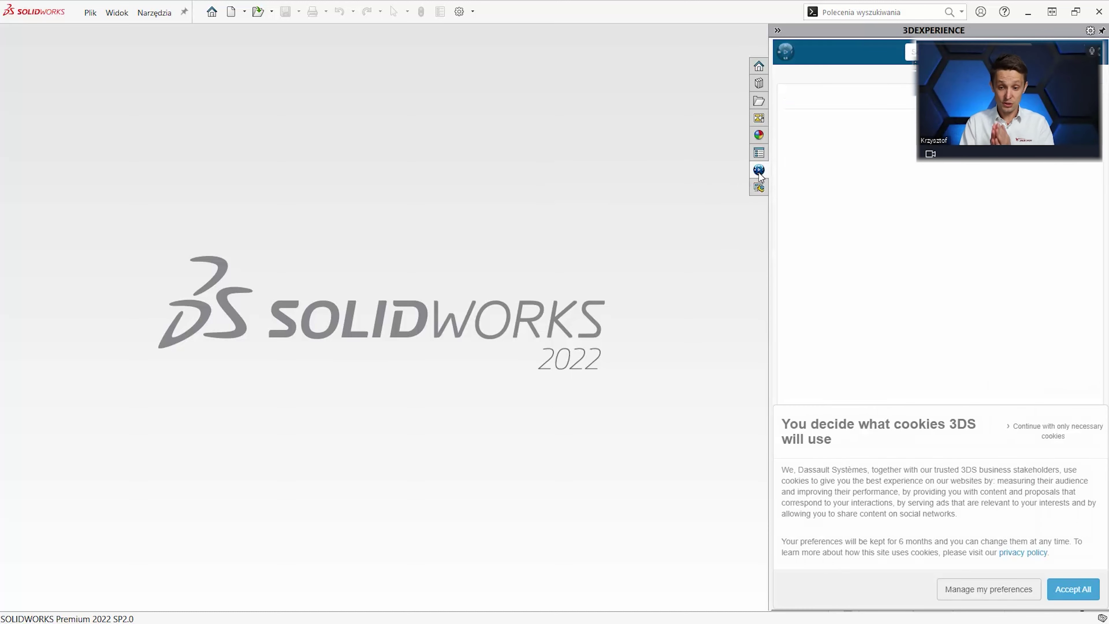
{"action": "left_click", "coordinate": [1004, 588]}
{"action": "scroll", "coordinate": [1042, 315], "scroll_direction": "down", "scroll_amount": 4}
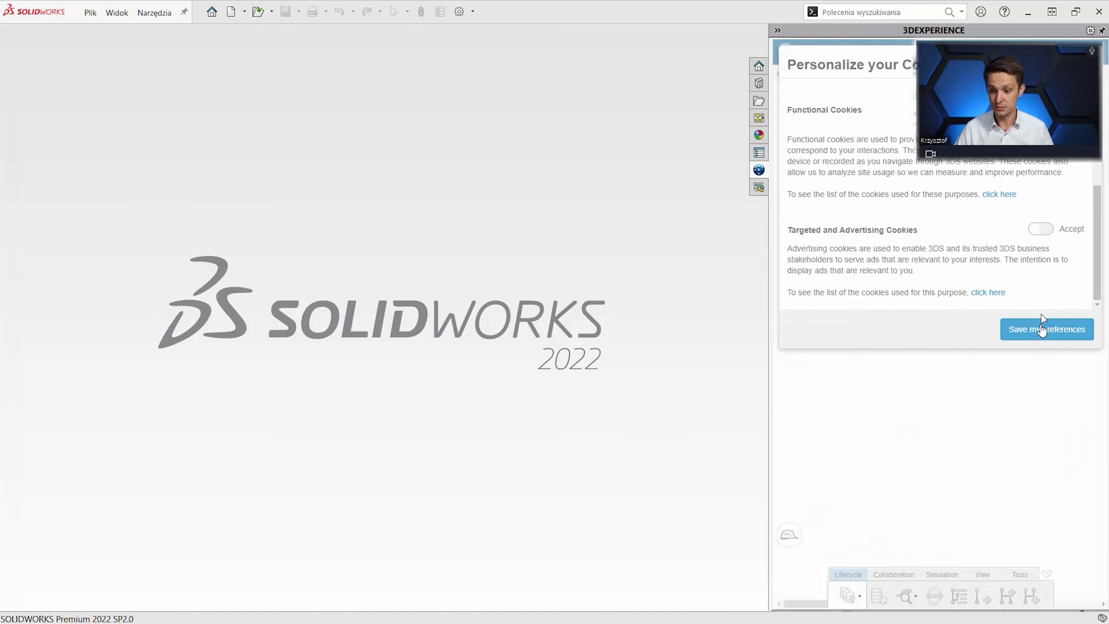
{"action": "left_click", "coordinate": [1043, 329]}
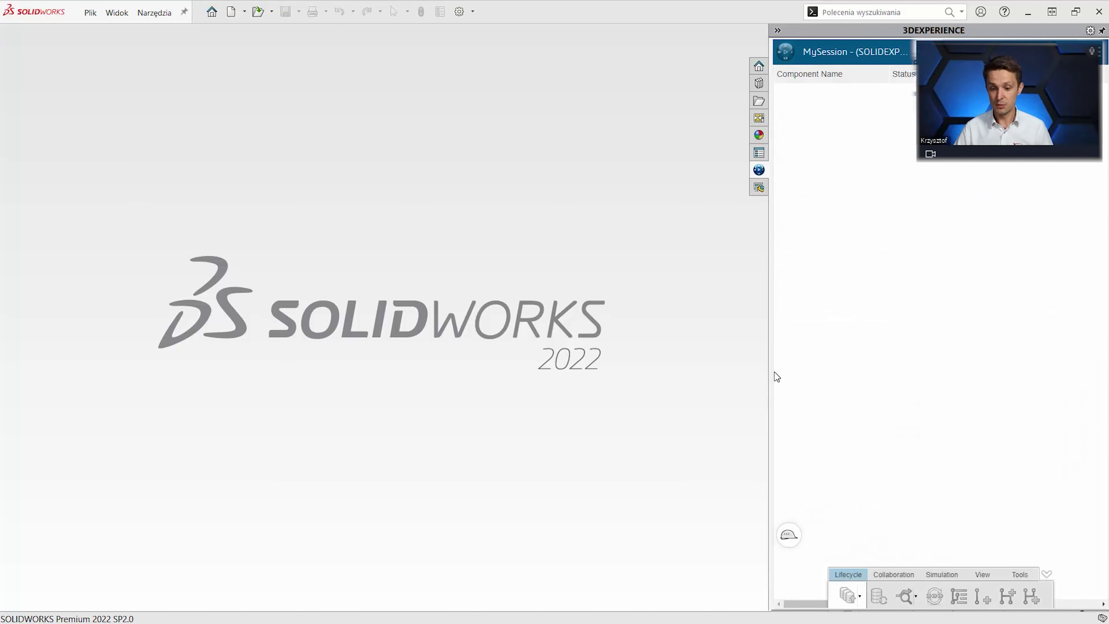
{"action": "left_click_drag", "start_coordinate": [770, 372], "coordinate": [575, 362]}
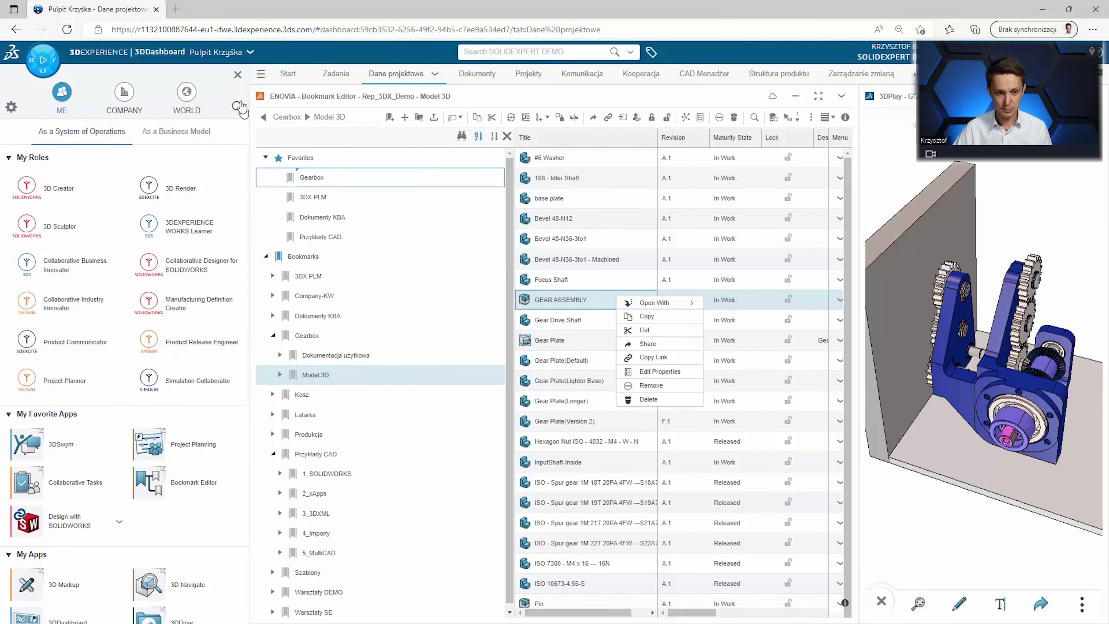
Load Myomo Battery Pack Top from the 5_MultiCAD bookmark into 3DPlay.
{"action": "left_click", "coordinate": [237, 76]}
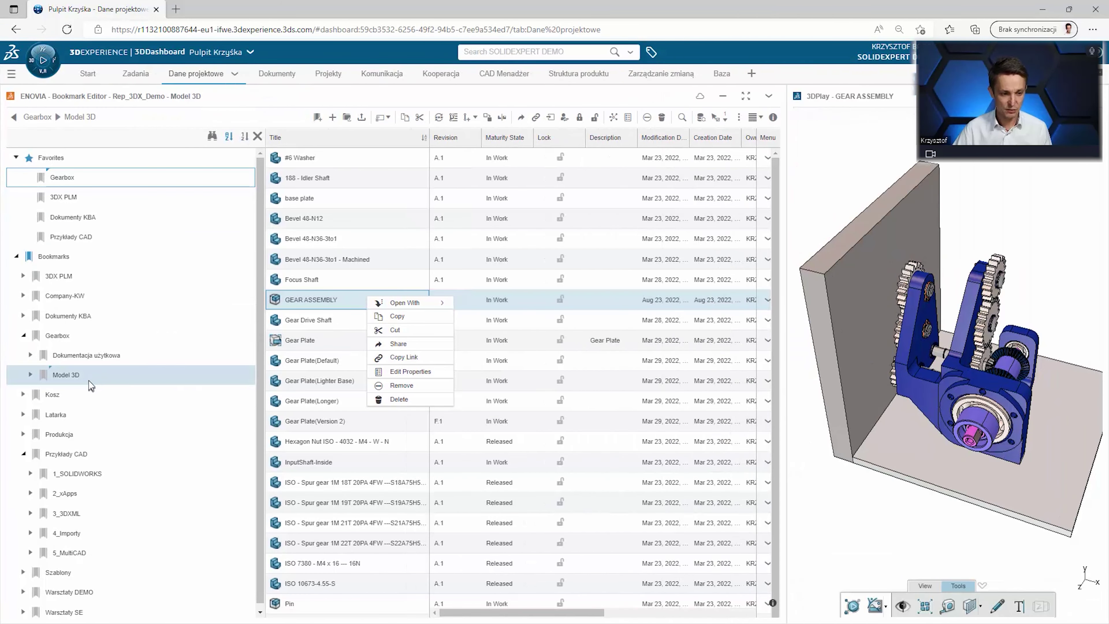
{"action": "left_click", "coordinate": [93, 547]}
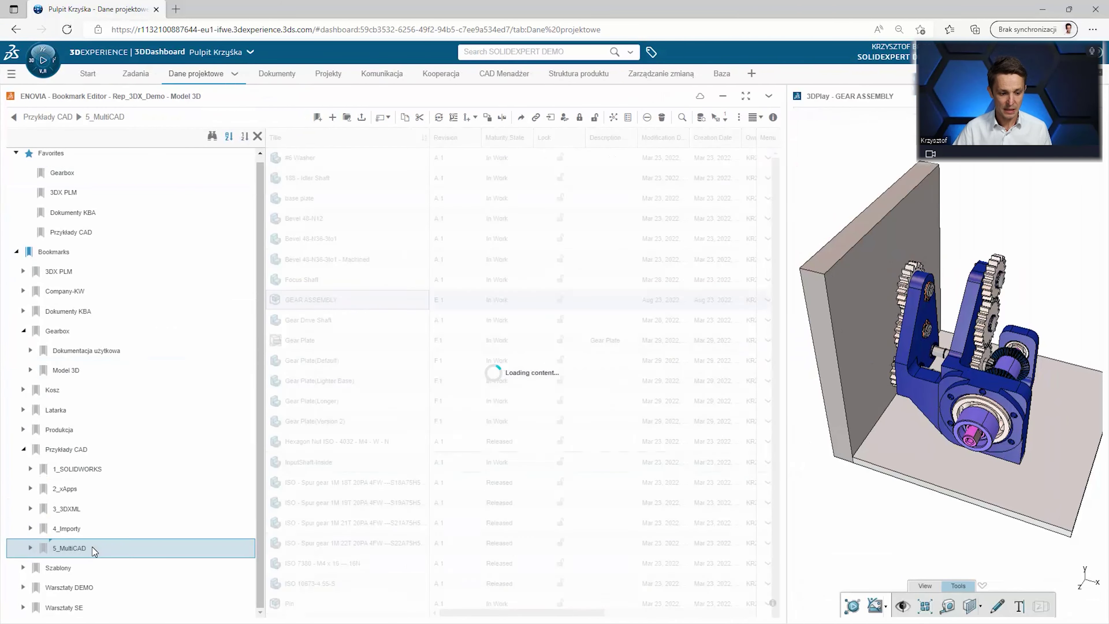
{"action": "left_click_drag", "start_coordinate": [318, 322], "coordinate": [923, 286]}
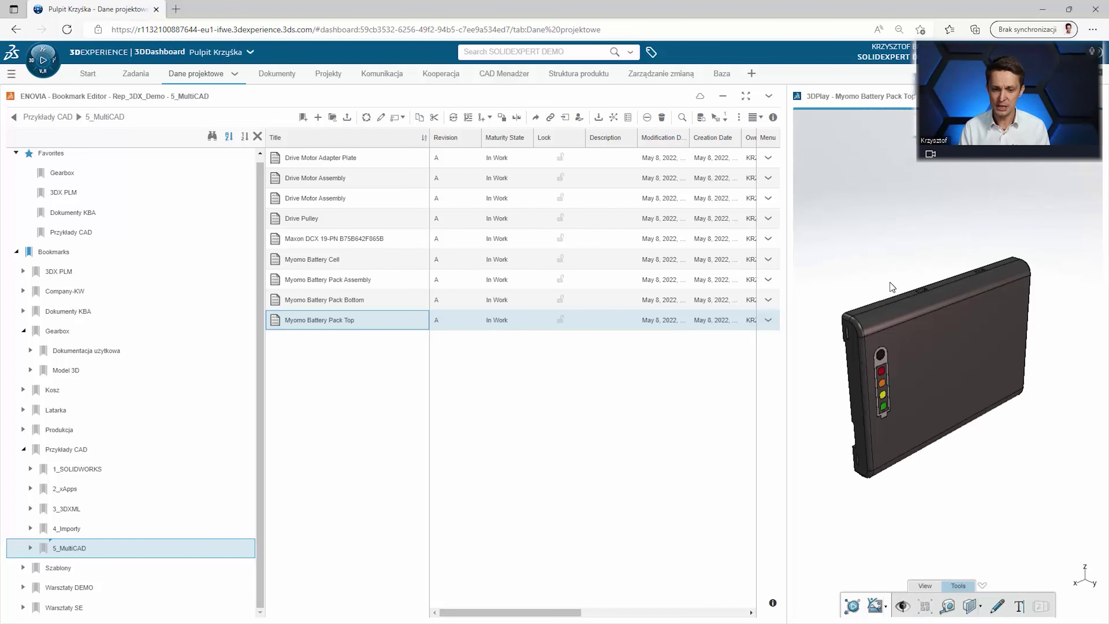
Orbit the battery pack in full-screen 3DPlay to see its back.
{"action": "left_click", "coordinate": [1073, 96]}
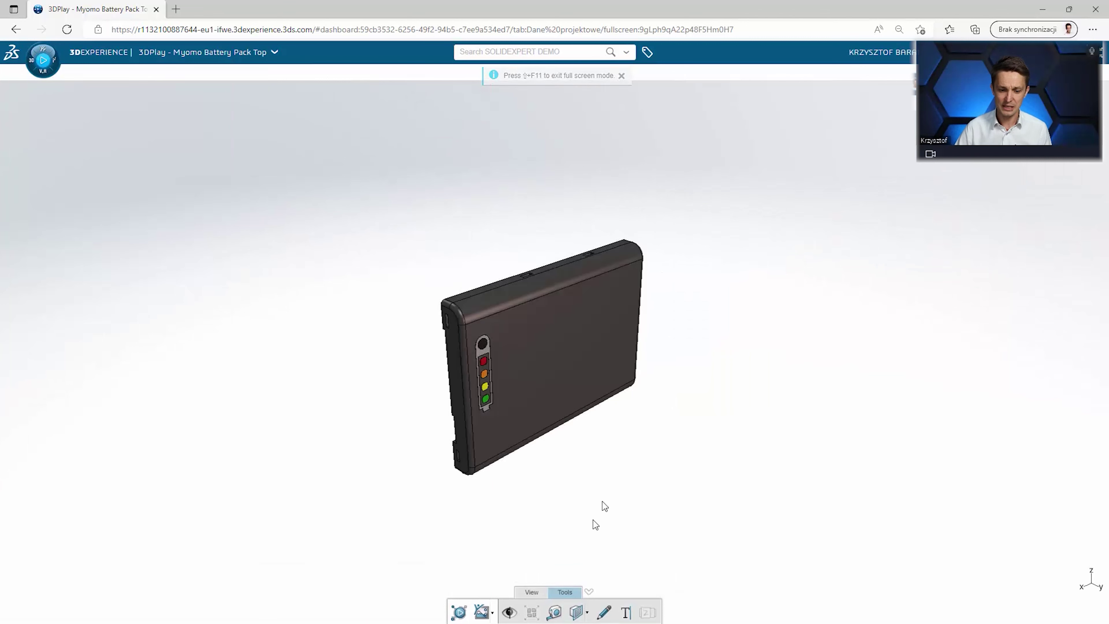
{"action": "left_click", "coordinate": [530, 592]}
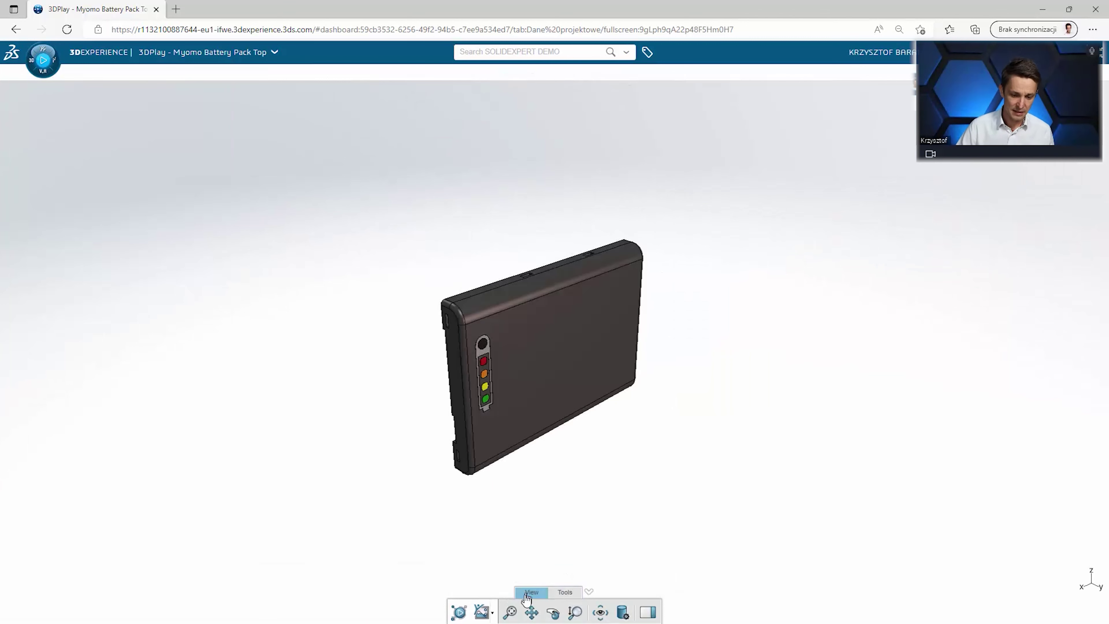
{"action": "left_click", "coordinate": [554, 613]}
{"action": "mouse_move", "coordinate": [490, 362]}
{"action": "left_mouse_down"}
{"action": "mouse_move", "coordinate": [758, 340]}
{"action": "mouse_move", "coordinate": [740, 388]}
{"action": "mouse_move", "coordinate": [560, 402]}
{"action": "mouse_move", "coordinate": [478, 366]}
{"action": "mouse_move", "coordinate": [555, 420]}
{"action": "mouse_move", "coordinate": [698, 293]}
{"action": "left_mouse_up"}
{"action": "left_click", "coordinate": [1101, 52]}
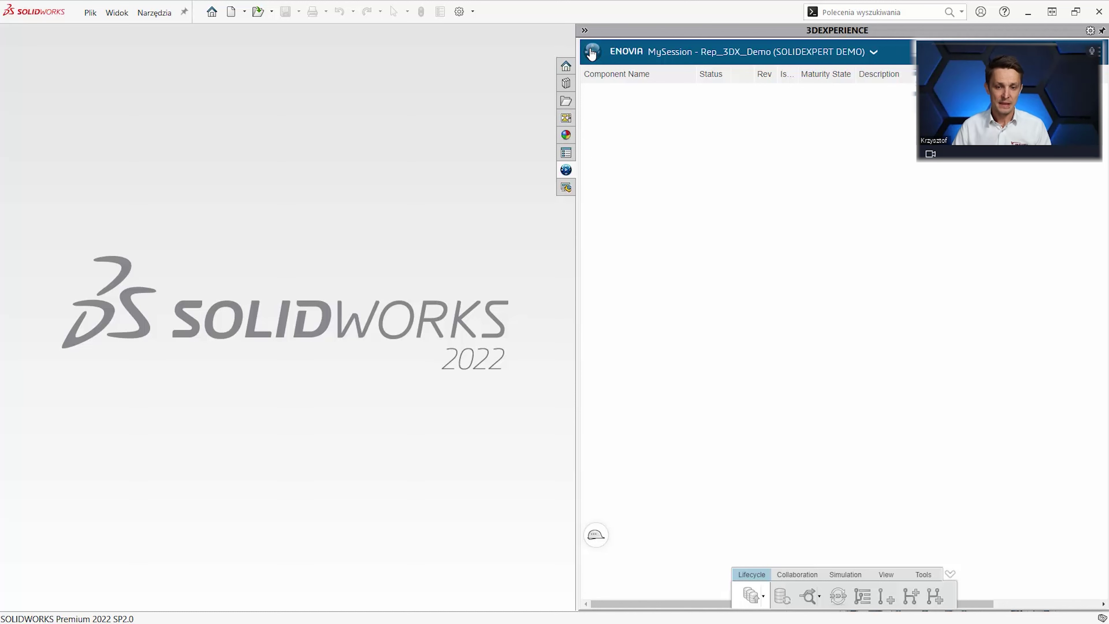
Open Collaborative Tasks in the 3DEXPERIENCE pane, filtered to tasks Owned by me.
{"action": "left_click", "coordinate": [592, 53]}
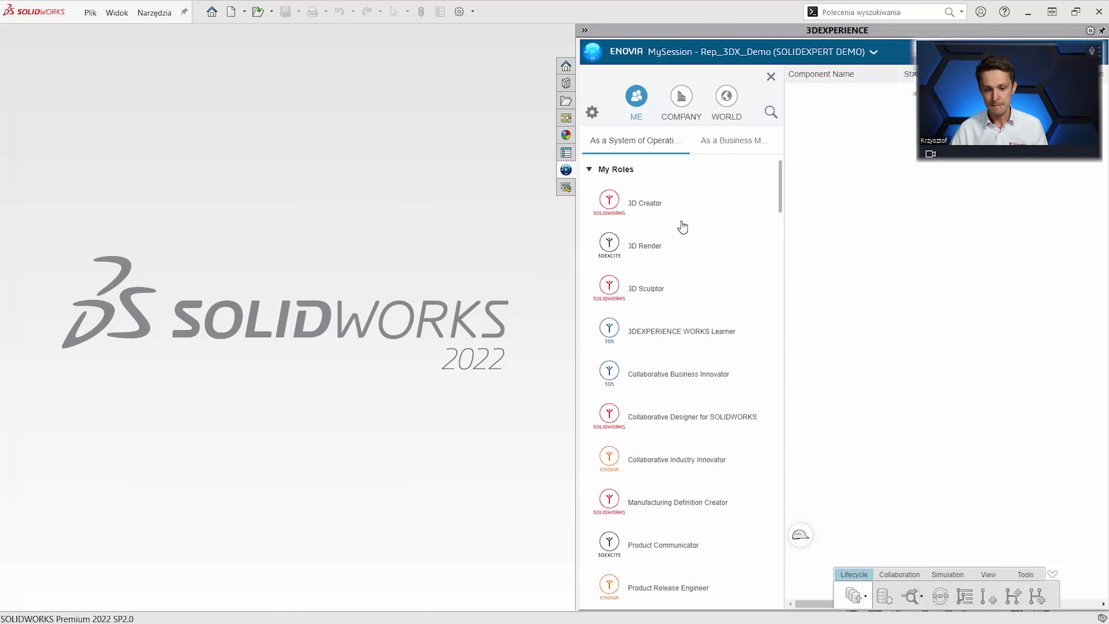
{"action": "scroll", "coordinate": [614, 251], "scroll_direction": "down", "scroll_amount": 4}
{"action": "scroll", "coordinate": [706, 328], "scroll_direction": "down", "scroll_amount": 5}
{"action": "scroll", "coordinate": [694, 336], "scroll_direction": "down", "scroll_amount": 1}
{"action": "scroll", "coordinate": [655, 314], "scroll_direction": "down", "scroll_amount": 3}
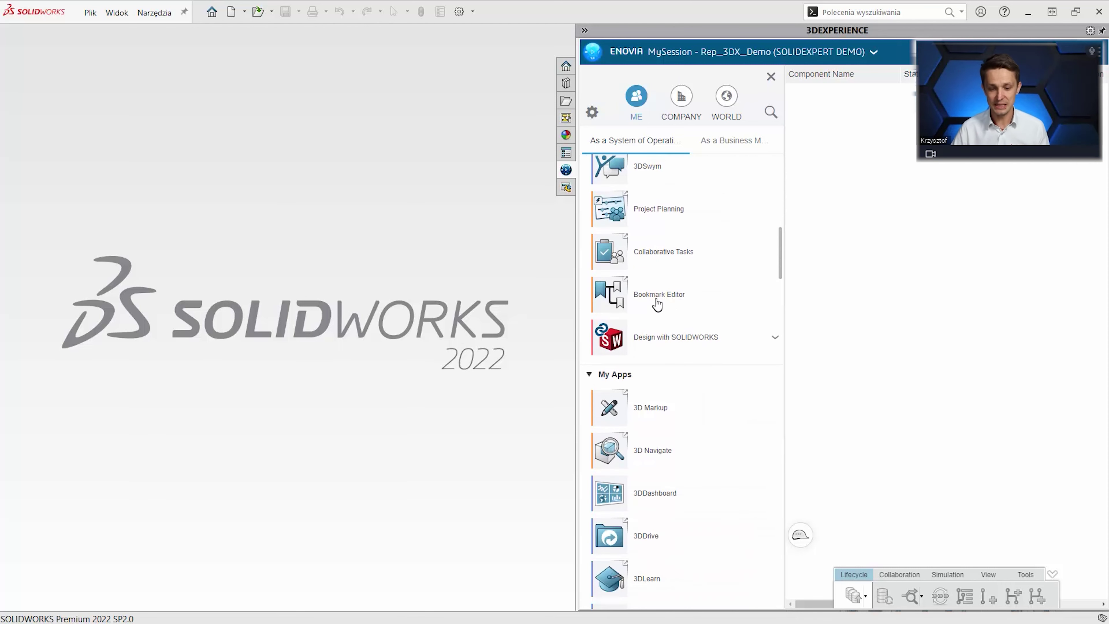
{"action": "left_click", "coordinate": [646, 259]}
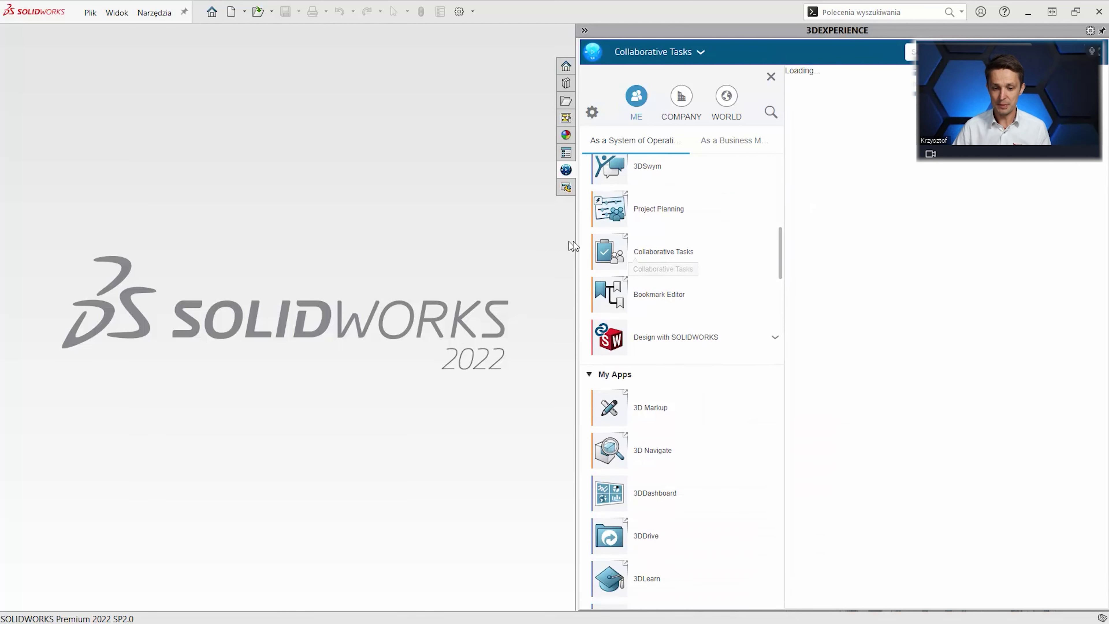
{"action": "left_click_drag", "start_coordinate": [577, 241], "coordinate": [267, 228]}
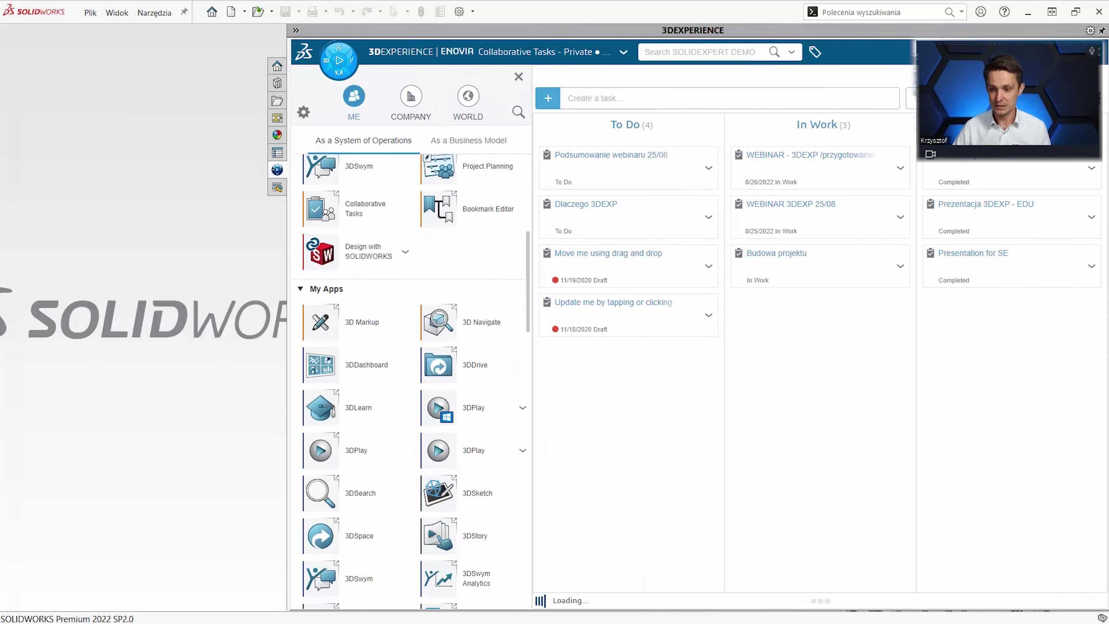
{"action": "left_click", "coordinate": [1061, 159]}
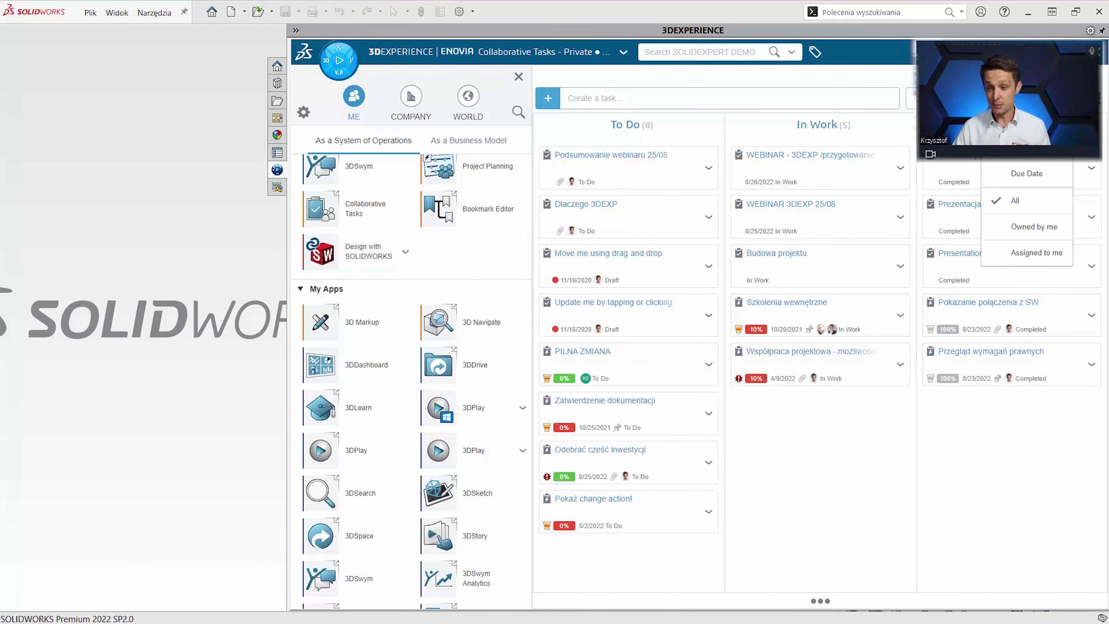
{"action": "left_click", "coordinate": [1043, 230]}
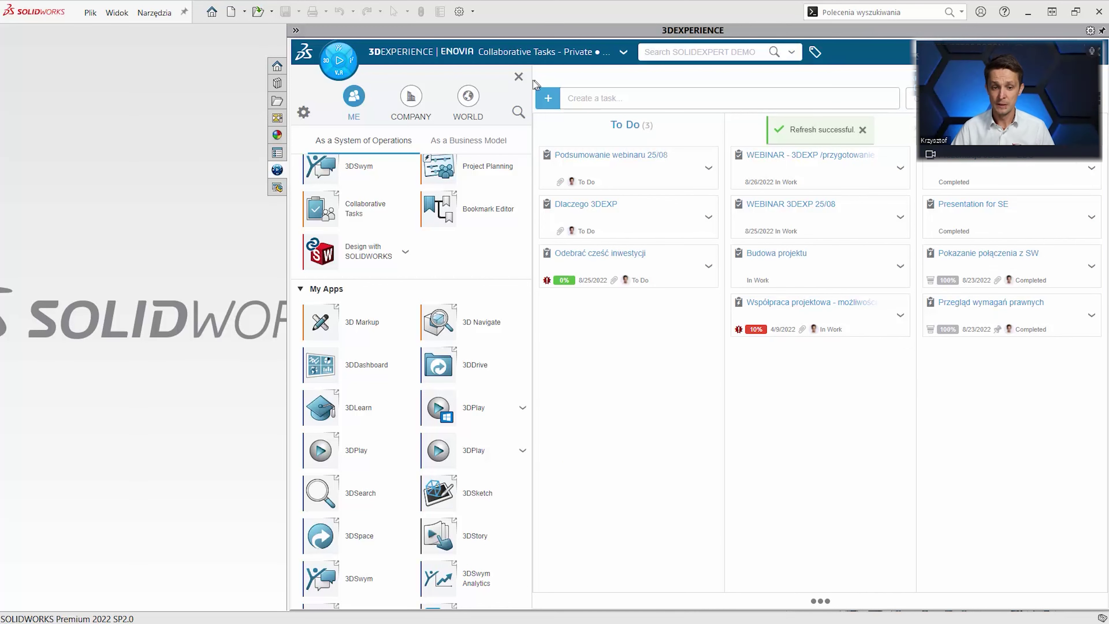
{"action": "left_click", "coordinate": [519, 78]}
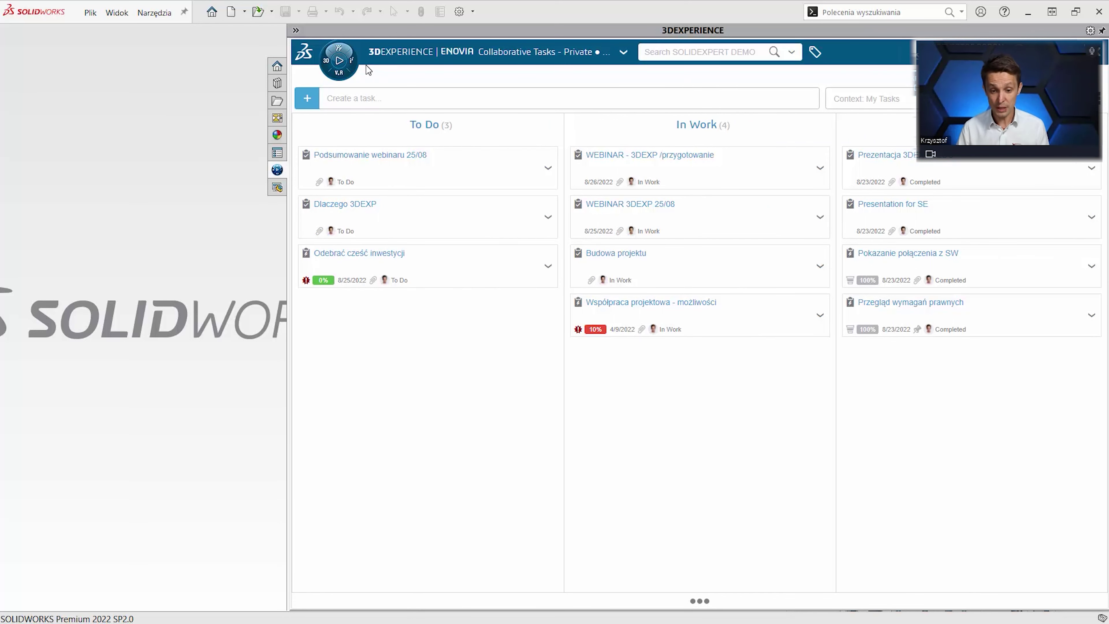
Switch the 3DEXPERIENCE pane to the Bookmark Editor app.
{"action": "left_click", "coordinate": [344, 62]}
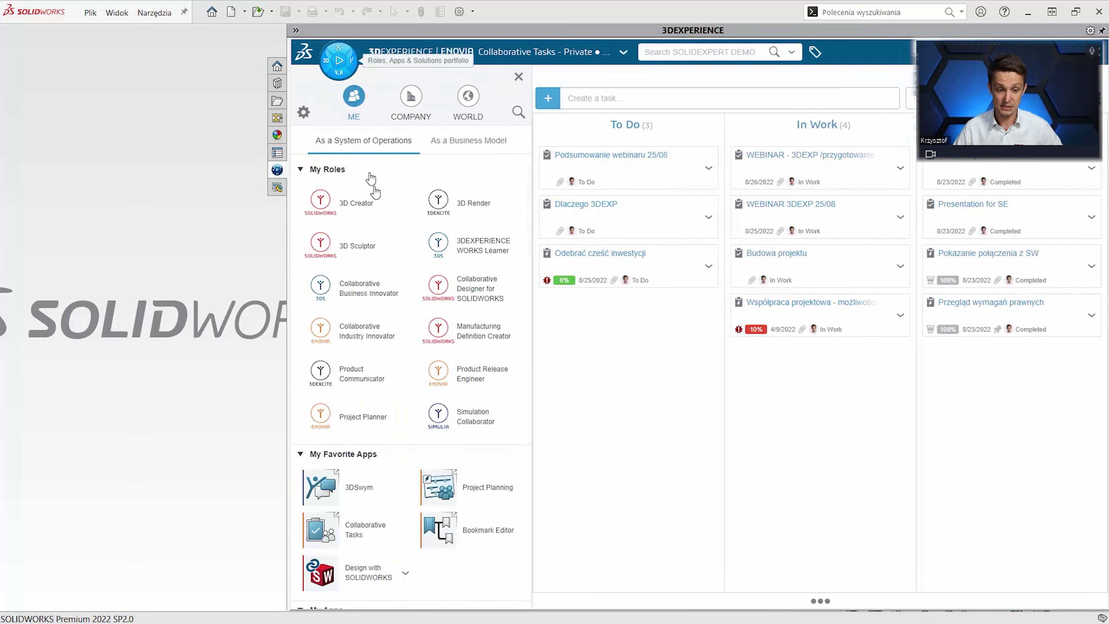
{"action": "scroll", "coordinate": [375, 476], "scroll_direction": "down", "scroll_amount": 3}
{"action": "left_click", "coordinate": [476, 420]}
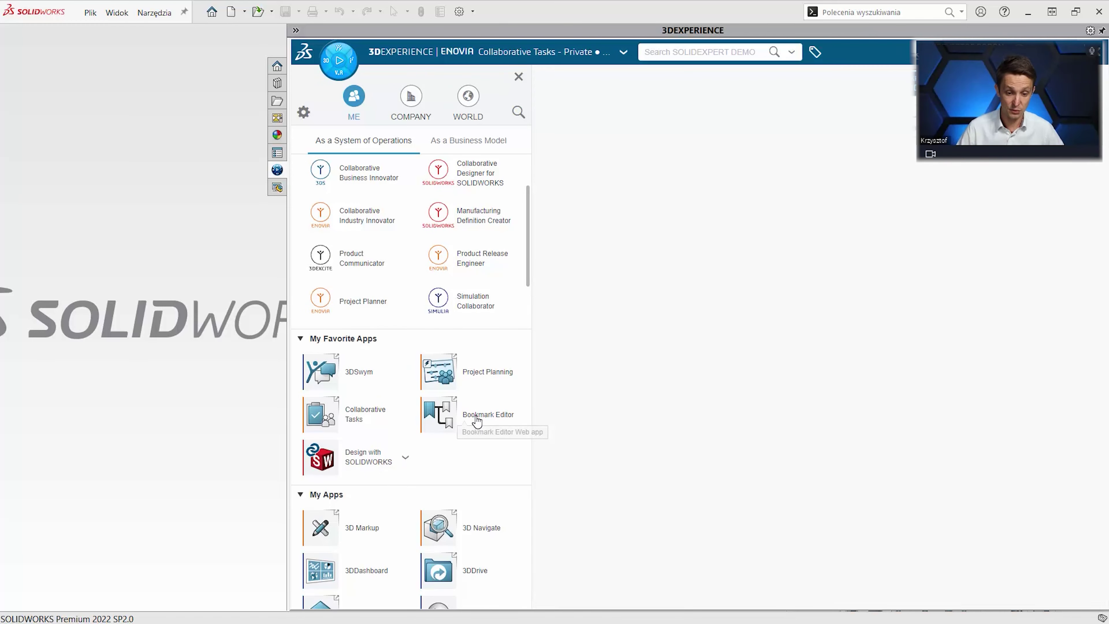
{"action": "left_click", "coordinate": [519, 78]}
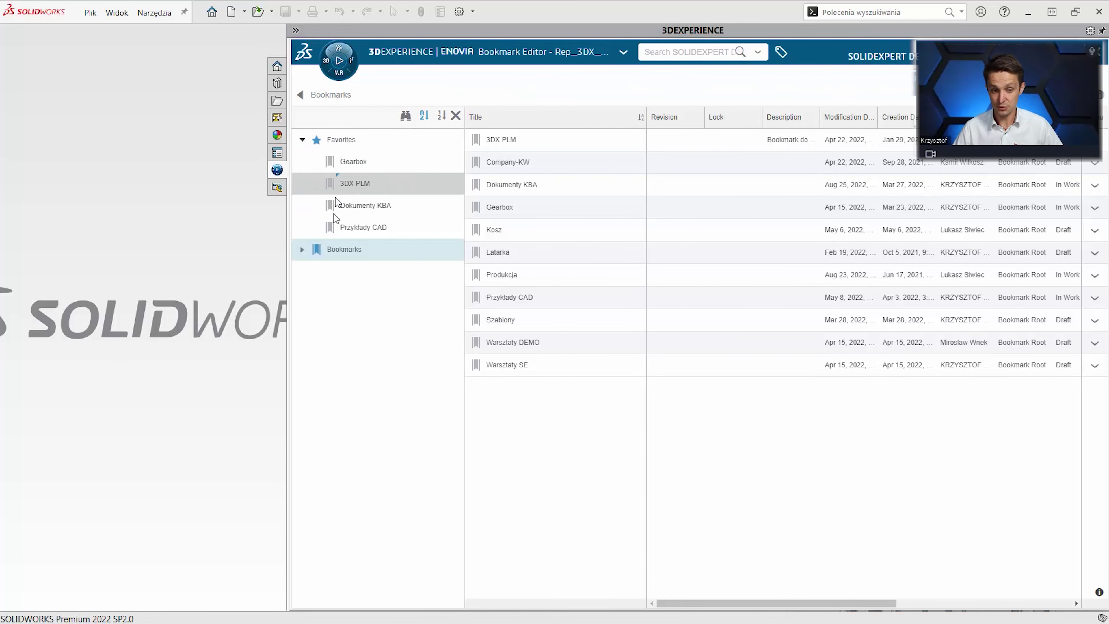
Expand the Bookmarks tree, then return the pane to the Collaborative Tasks board.
{"action": "left_click", "coordinate": [302, 249]}
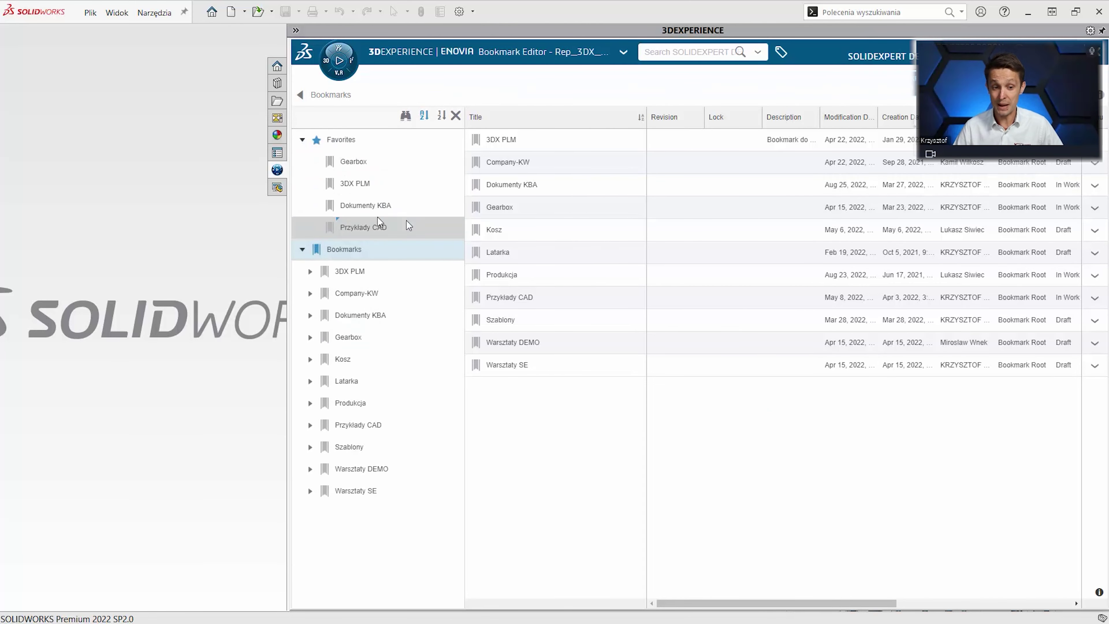
{"action": "left_click", "coordinate": [326, 68]}
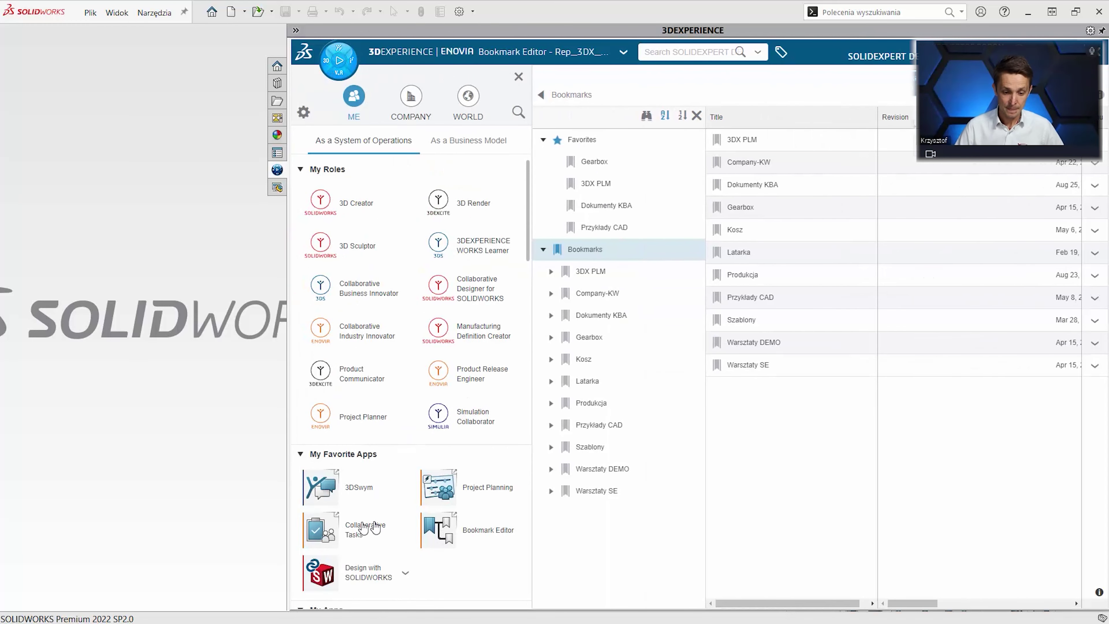
{"action": "left_click", "coordinate": [345, 526]}
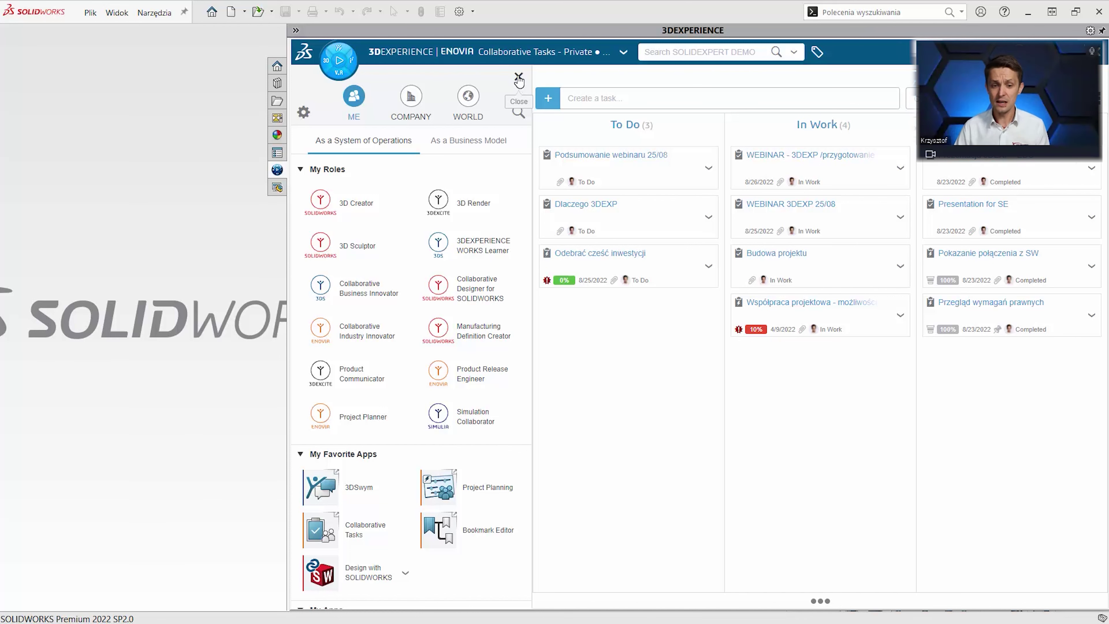
{"action": "left_click", "coordinate": [518, 78]}
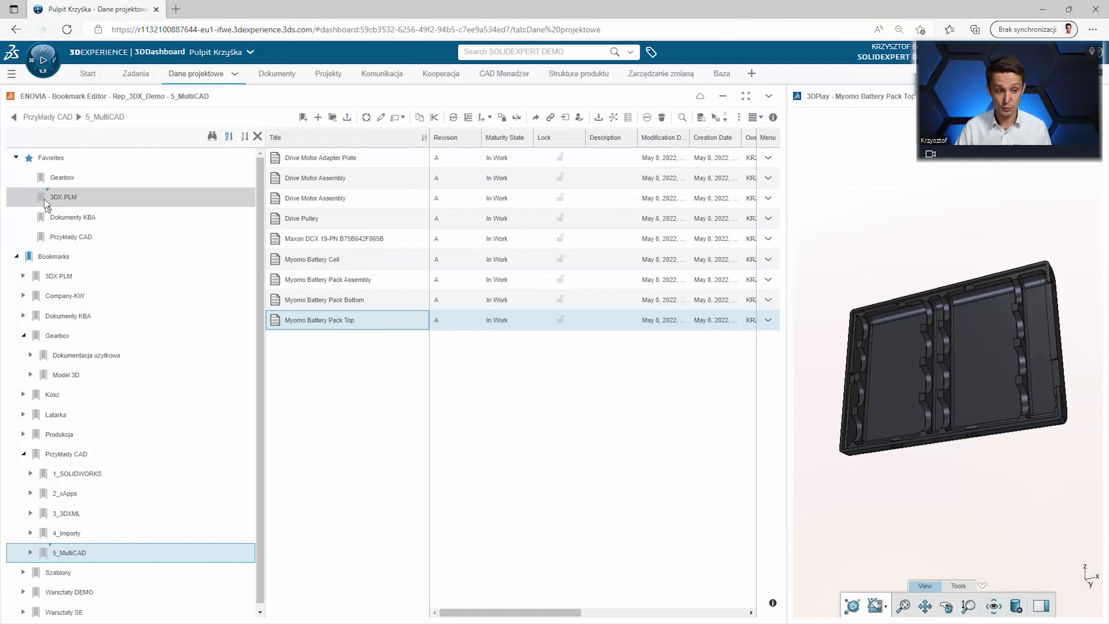
Open the Model 3D folder under the Gearbox favorite bookmark.
{"action": "left_click", "coordinate": [62, 177]}
{"action": "left_click", "coordinate": [303, 180]}
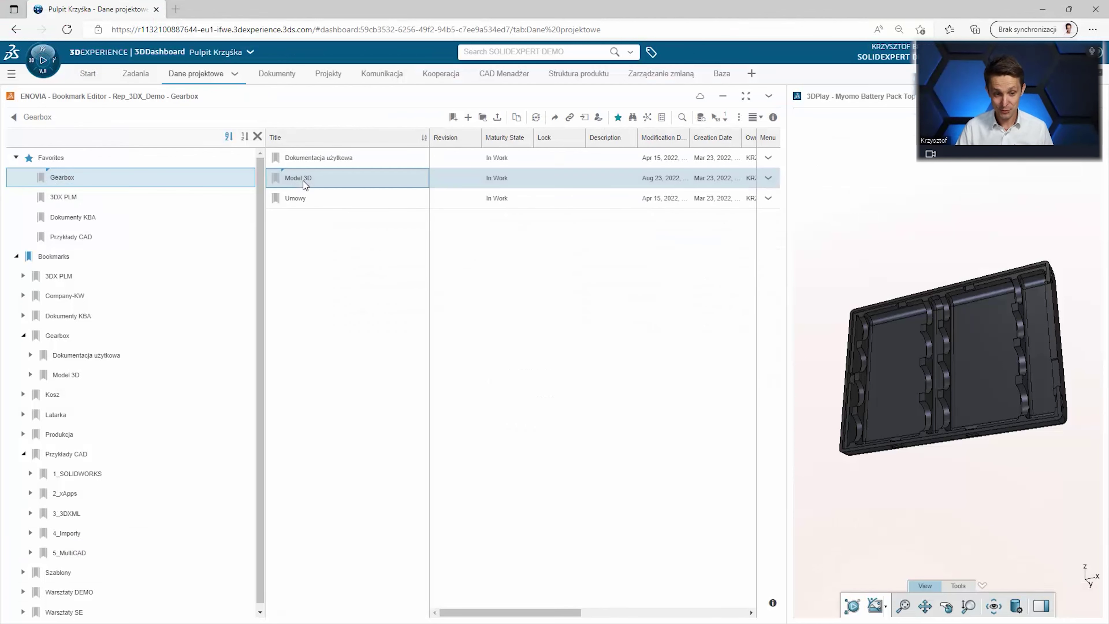
{"action": "double_click", "coordinate": [303, 181]}
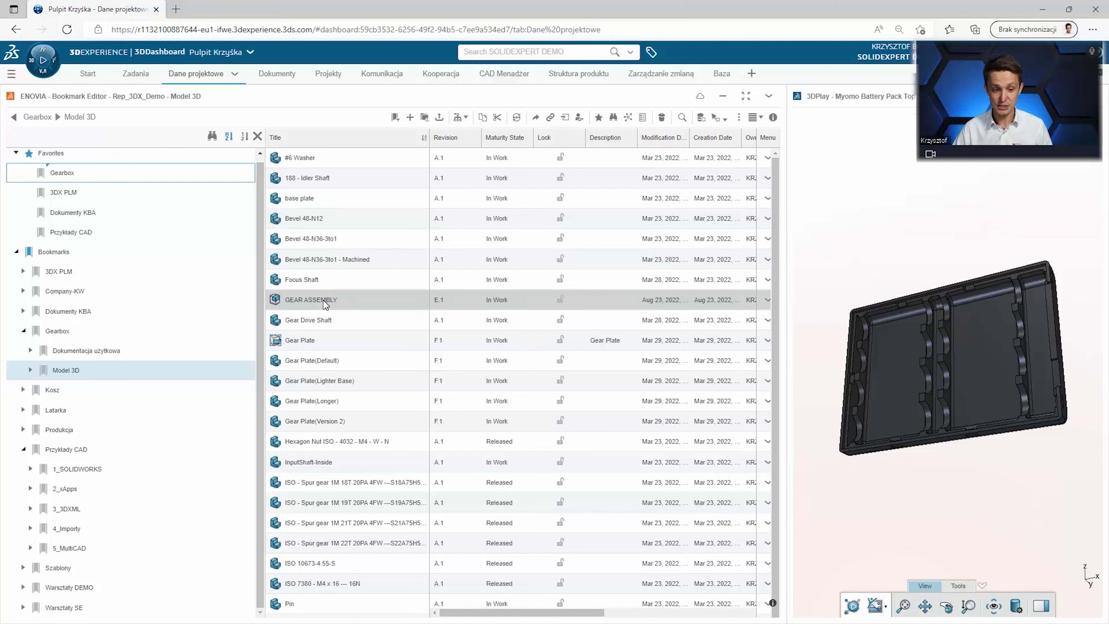
Attach GEAR ASSEMBLY to the WEBINAR 3DEXP 25/08 task, then return to SOLIDWORKS.
{"action": "left_click_drag", "start_coordinate": [321, 300], "coordinate": [156, 82]}
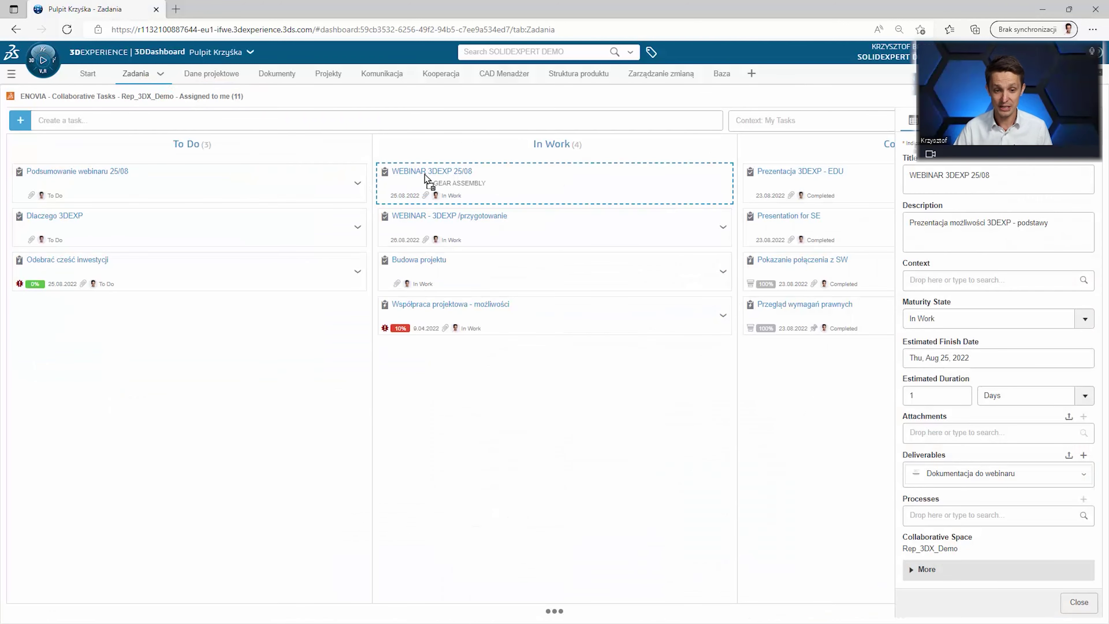
{"action": "left_click_drag", "start_coordinate": [156, 82], "coordinate": [422, 177]}
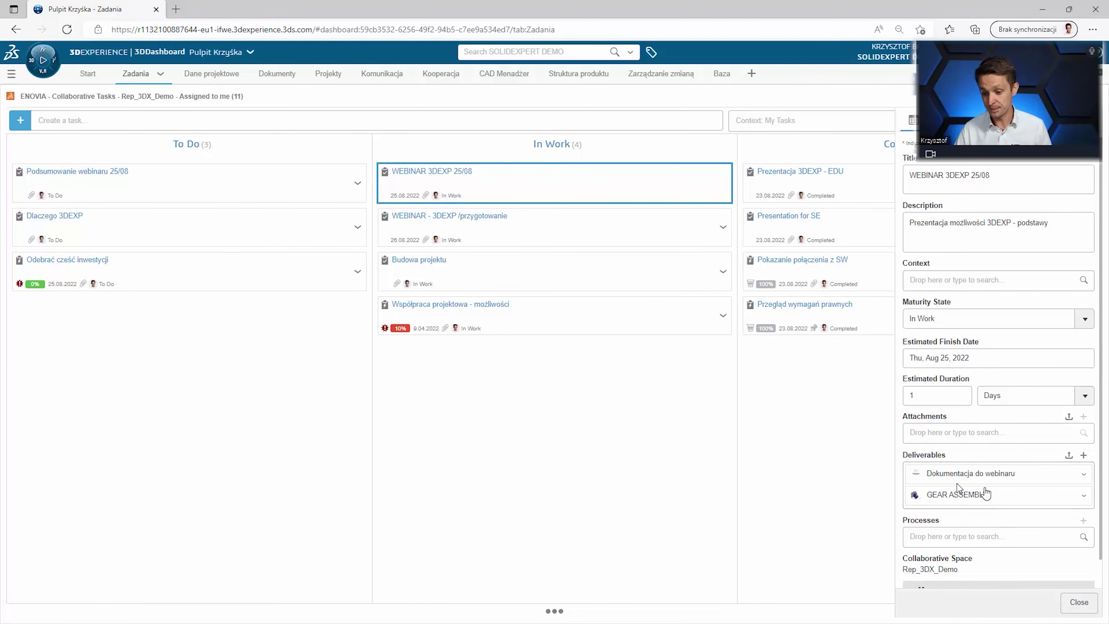
{"action": "left_click", "coordinate": [1079, 602]}
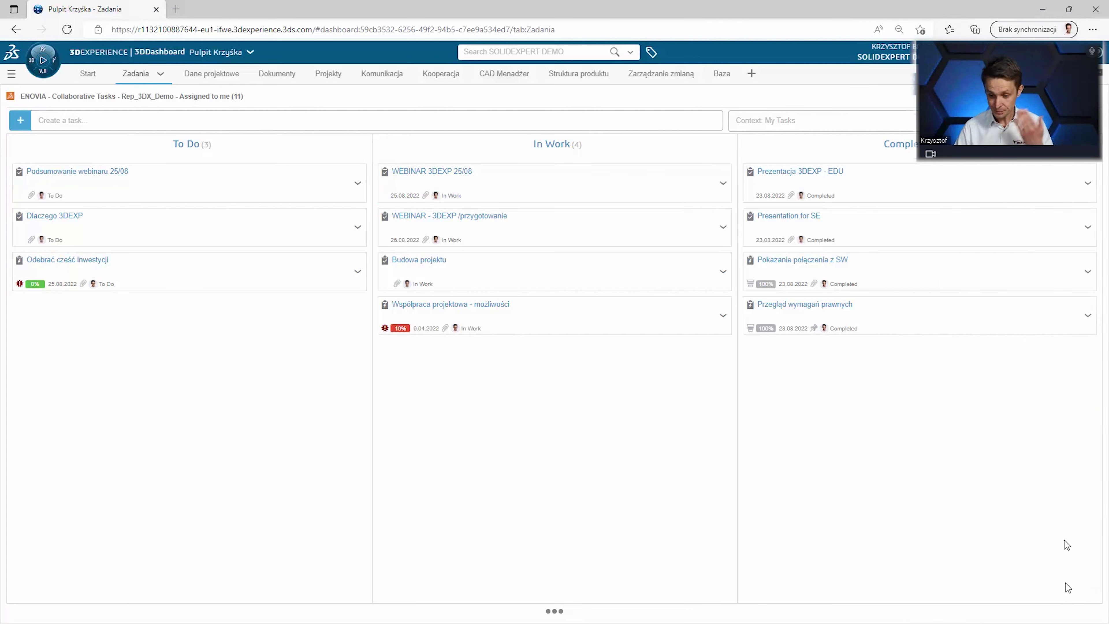
{"action": "left_click", "coordinate": [1041, 10]}
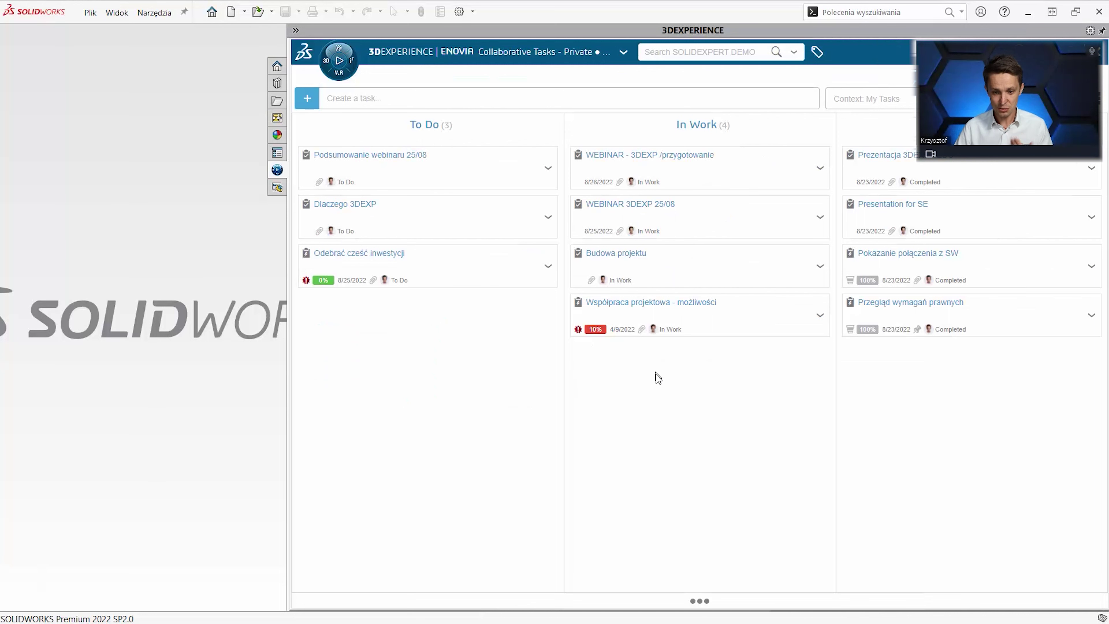
Check the WEBINAR 3DEXP 25/08 task details, then switch the pane to Bookmark Editor.
{"action": "left_click", "coordinate": [701, 215]}
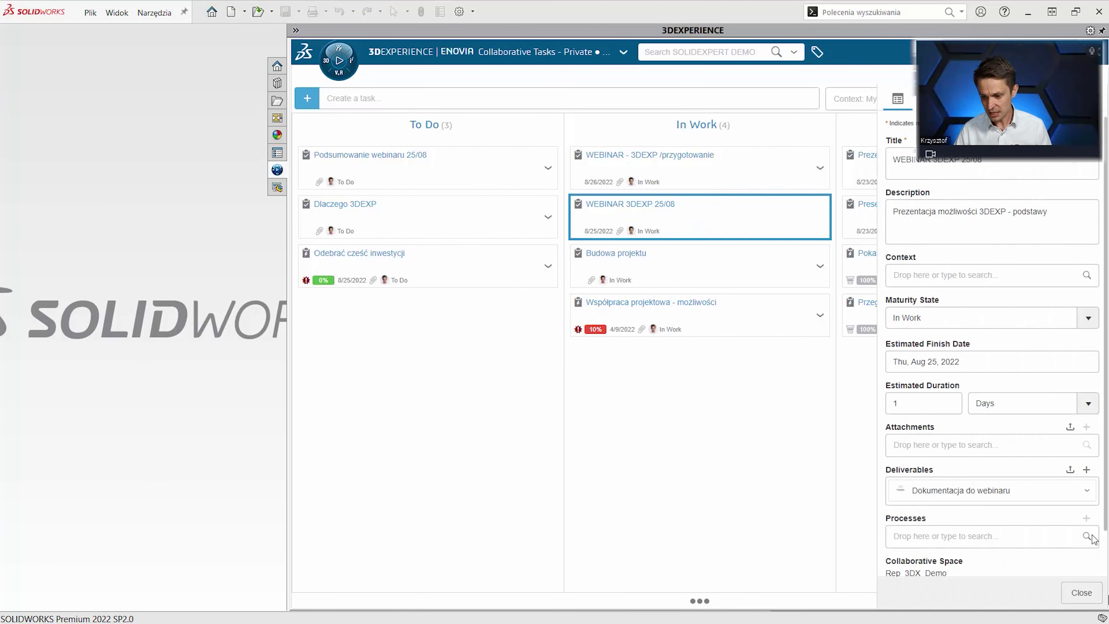
{"action": "left_click", "coordinate": [1081, 593]}
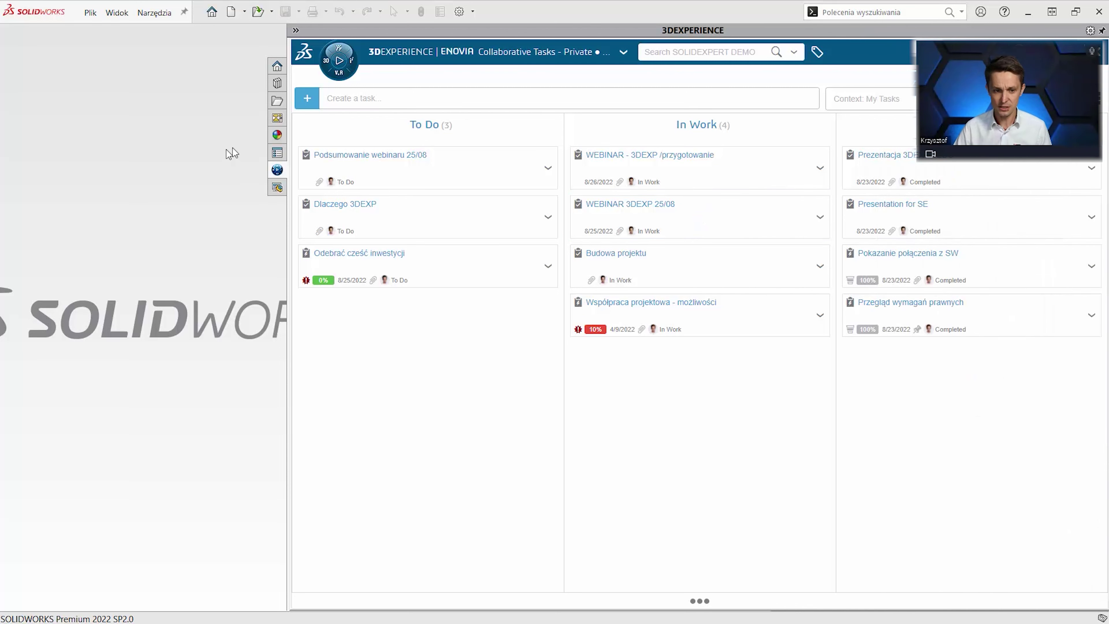
{"action": "left_click", "coordinate": [339, 61]}
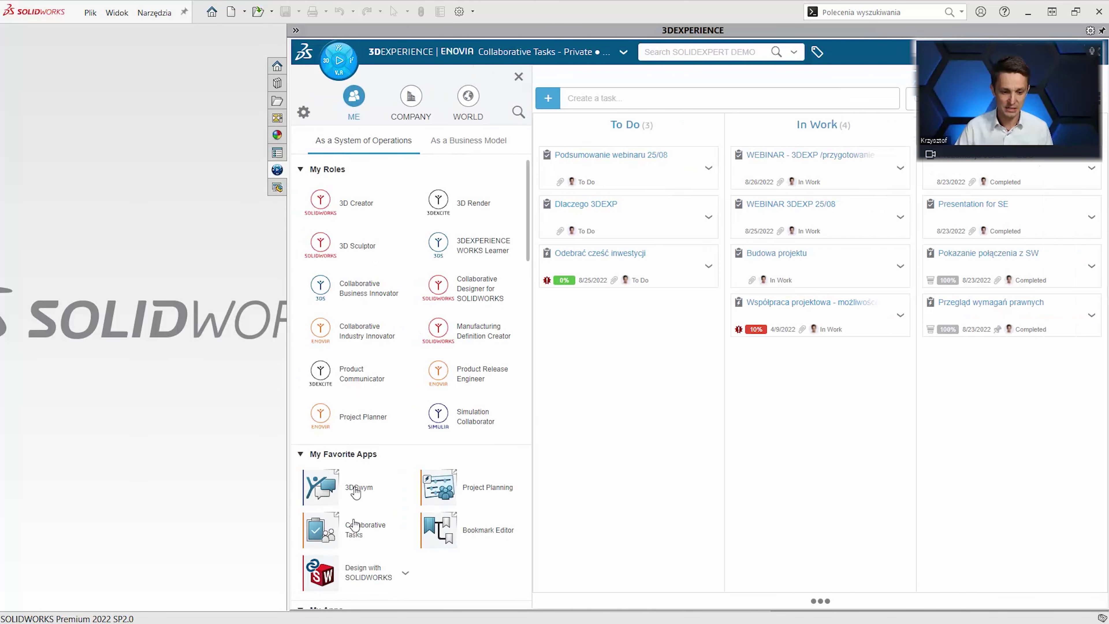
{"action": "left_click", "coordinate": [436, 540]}
{"action": "left_click", "coordinate": [332, 527]}
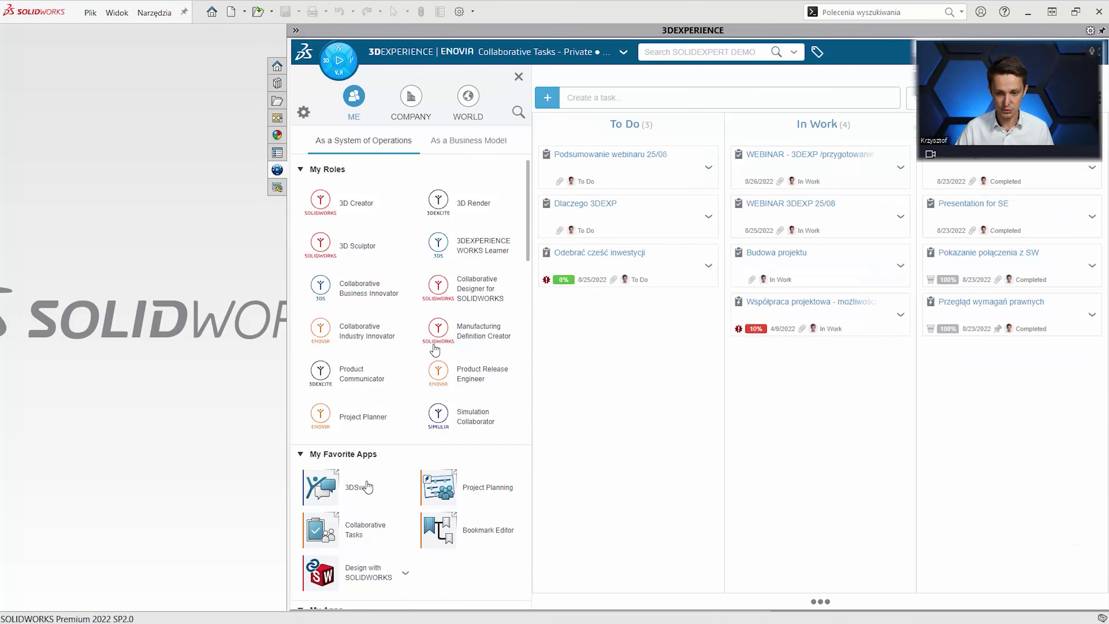
{"action": "left_click", "coordinate": [517, 78]}
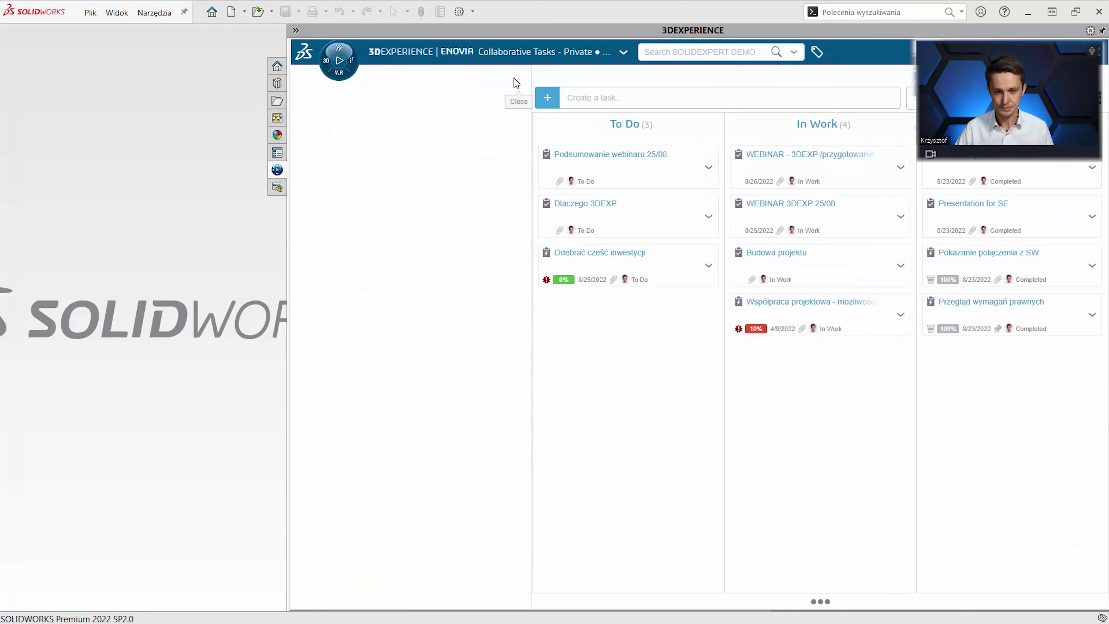
Return to Collaborative Tasks and show the WEBINAR 3DEXP 25/08 task's deliverables.
{"action": "left_click", "coordinate": [691, 215]}
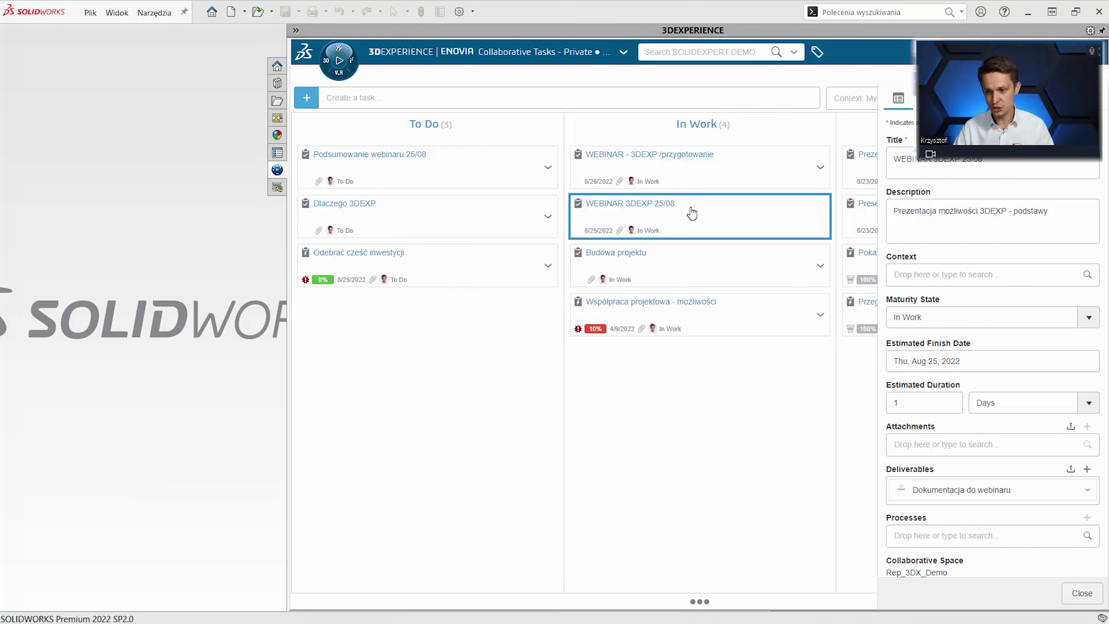
{"action": "left_click", "coordinate": [1082, 593]}
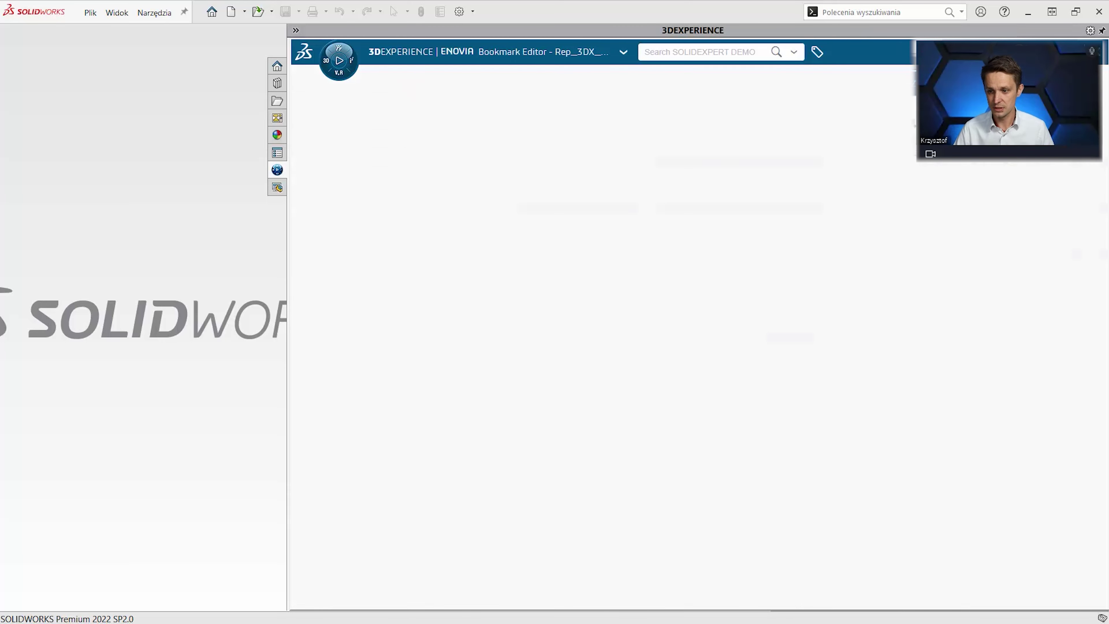
{"action": "left_click", "coordinate": [349, 67]}
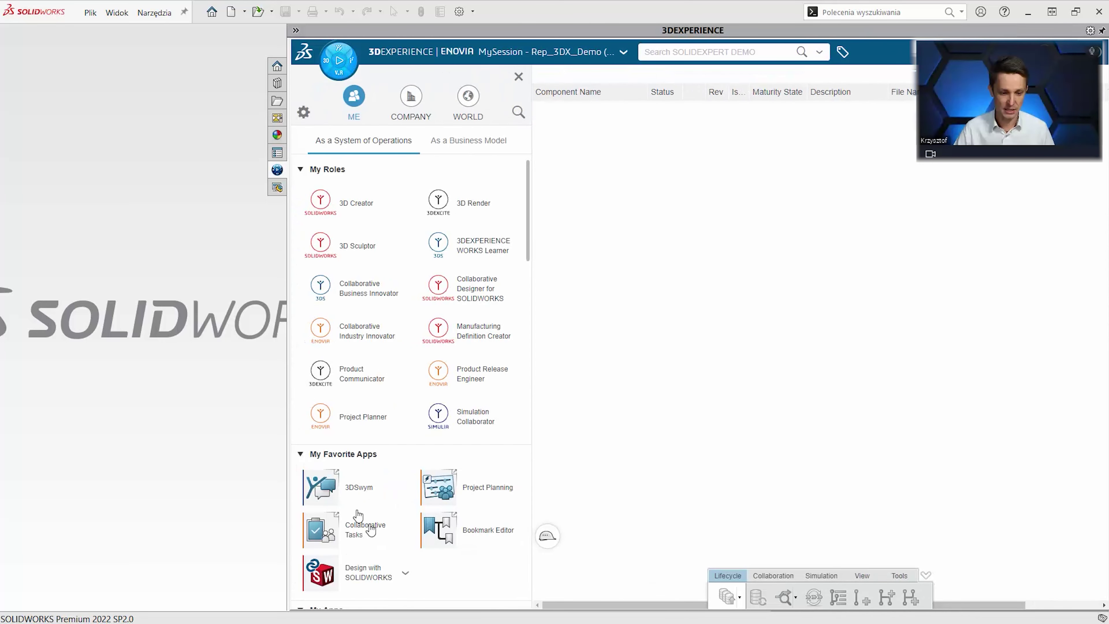
{"action": "left_click", "coordinate": [370, 528]}
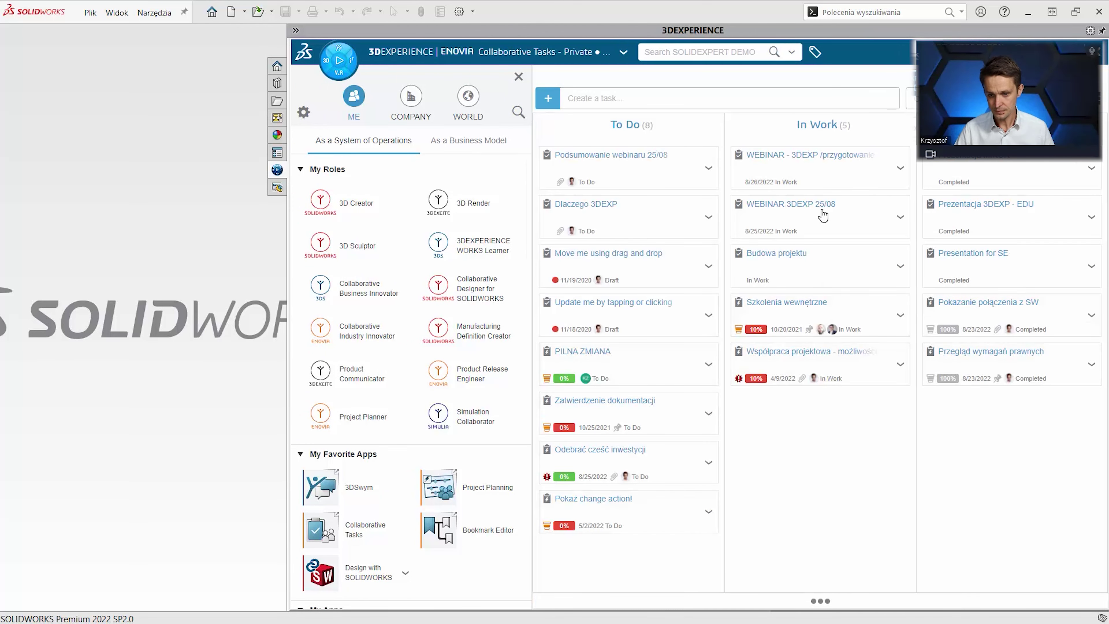
{"action": "left_click", "coordinate": [822, 215]}
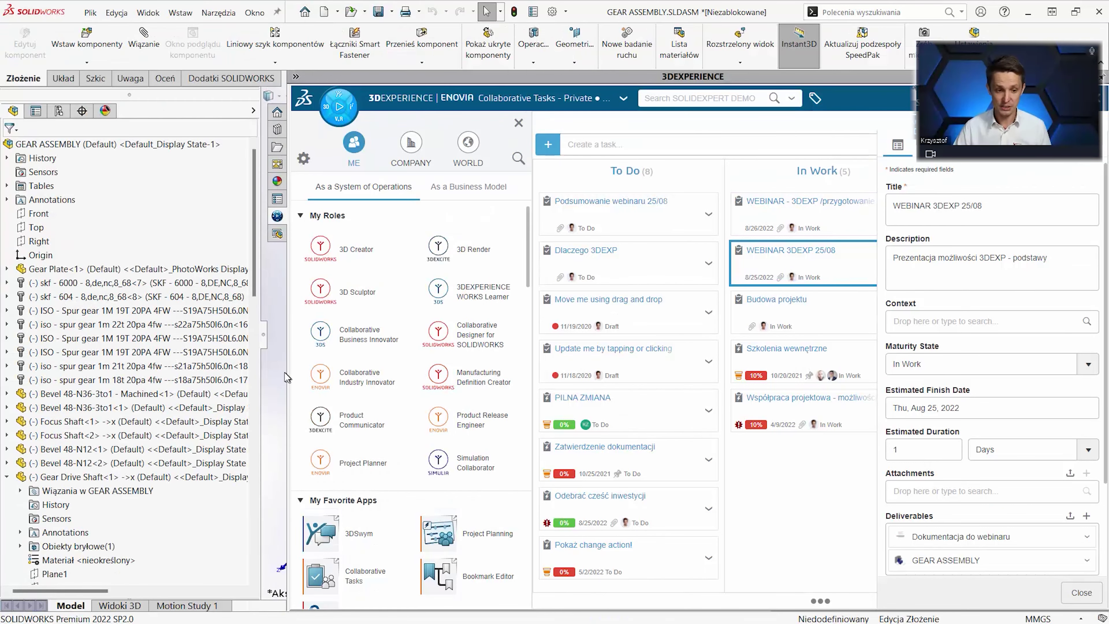
Show the gear model and widen MySession to read each component's A.1 revision and state.
{"action": "left_click_drag", "start_coordinate": [289, 375], "coordinate": [866, 367]}
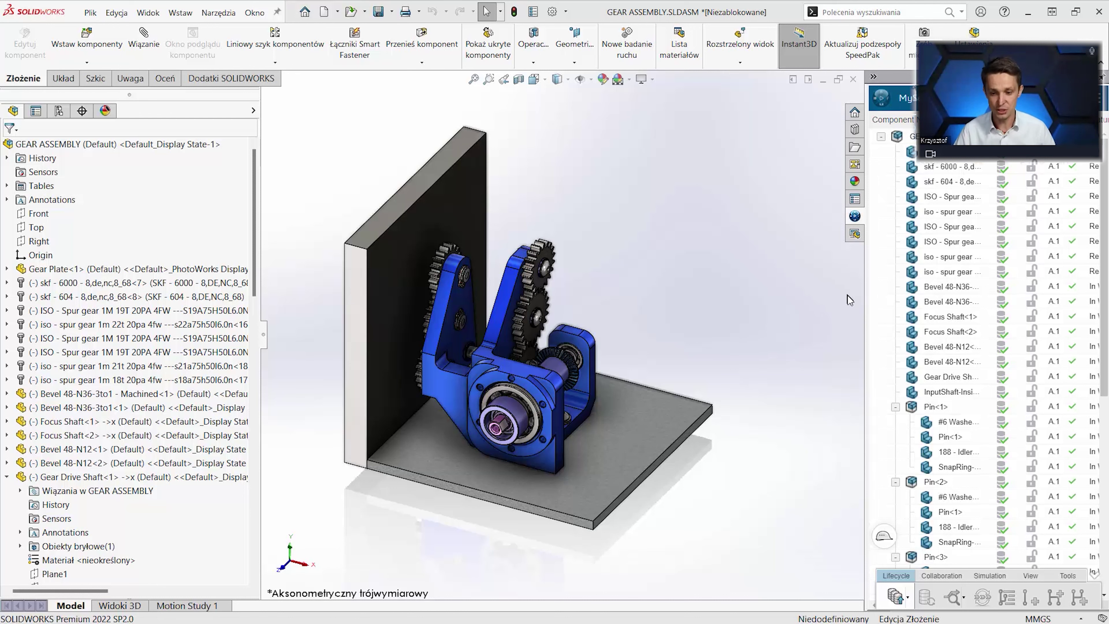
{"action": "left_click_drag", "start_coordinate": [863, 305], "coordinate": [806, 303]}
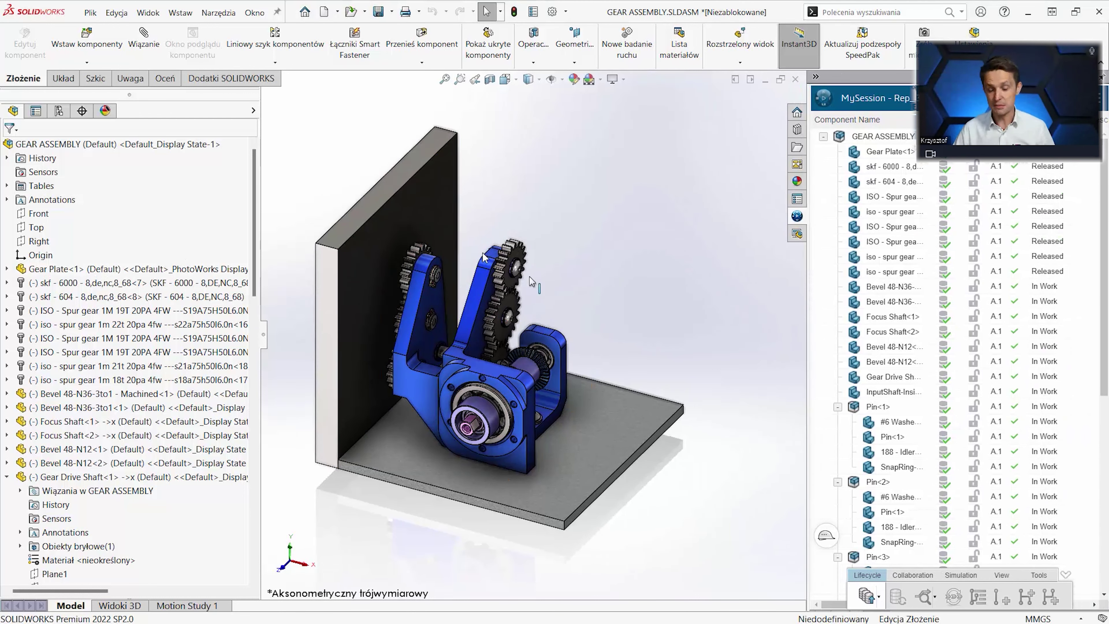
{"action": "left_click", "coordinate": [895, 140]}
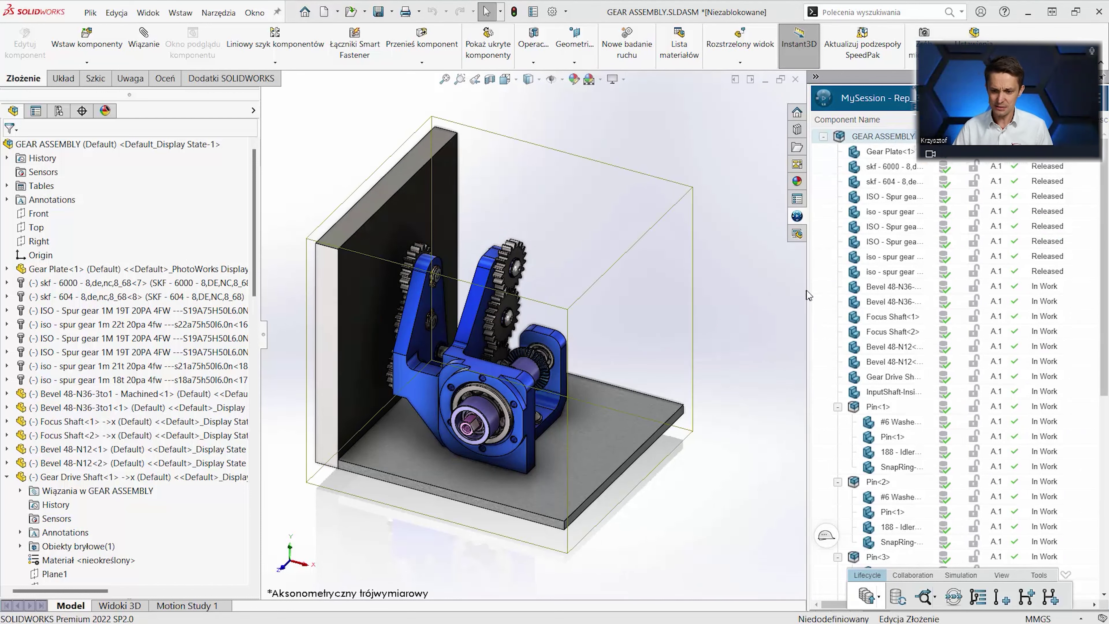
{"action": "left_click_drag", "start_coordinate": [806, 296], "coordinate": [769, 297]}
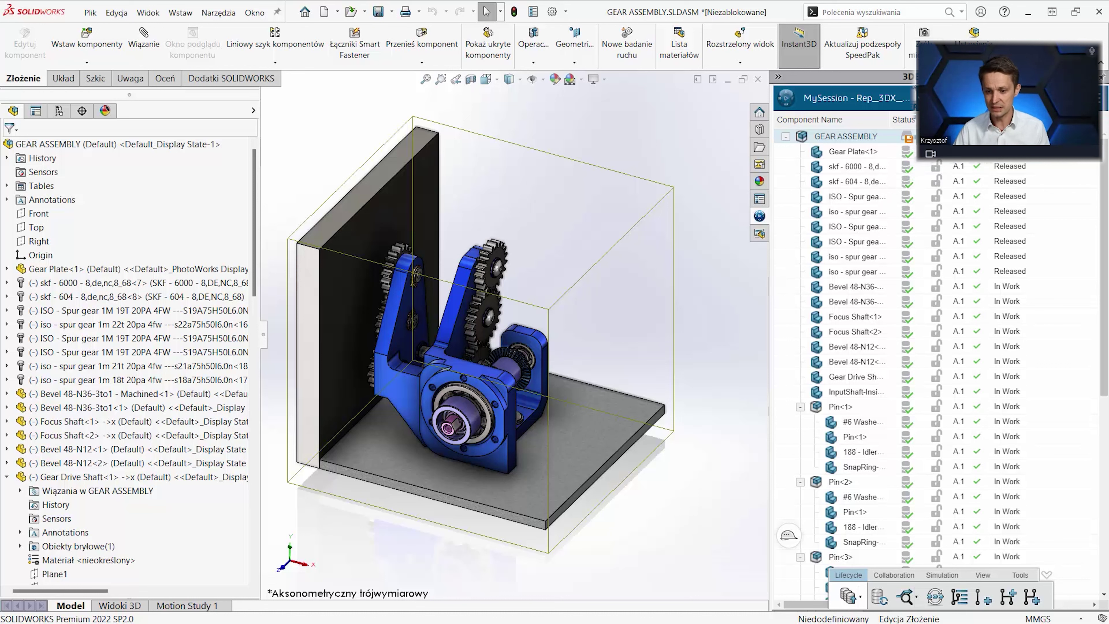
{"action": "scroll", "coordinate": [921, 306], "scroll_direction": "down", "scroll_amount": 8}
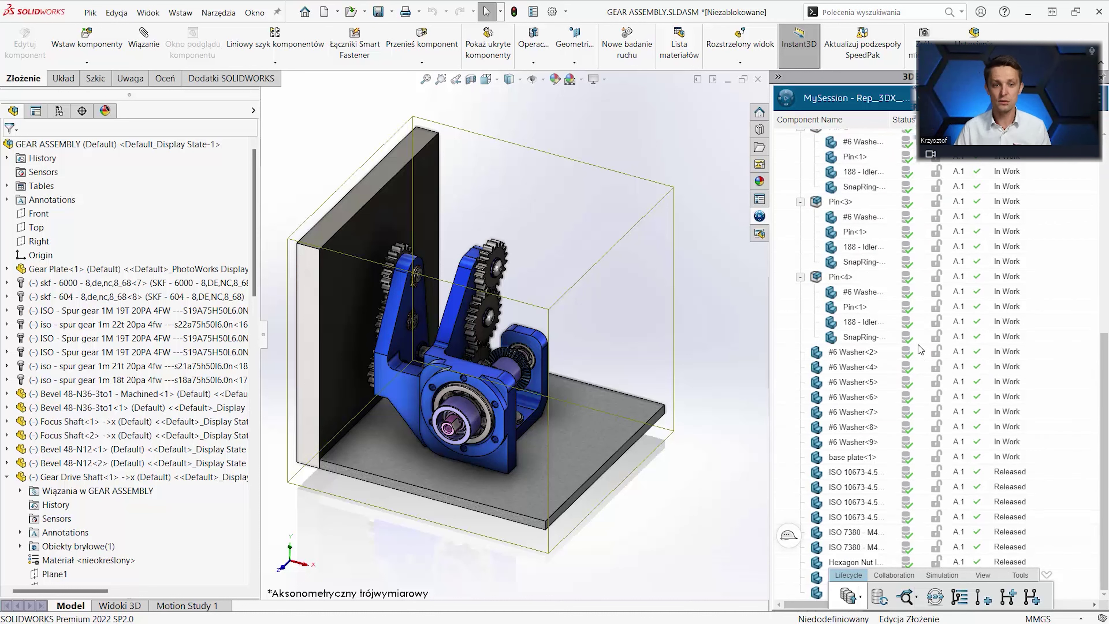
{"action": "scroll", "coordinate": [919, 337], "scroll_direction": "up", "scroll_amount": 8}
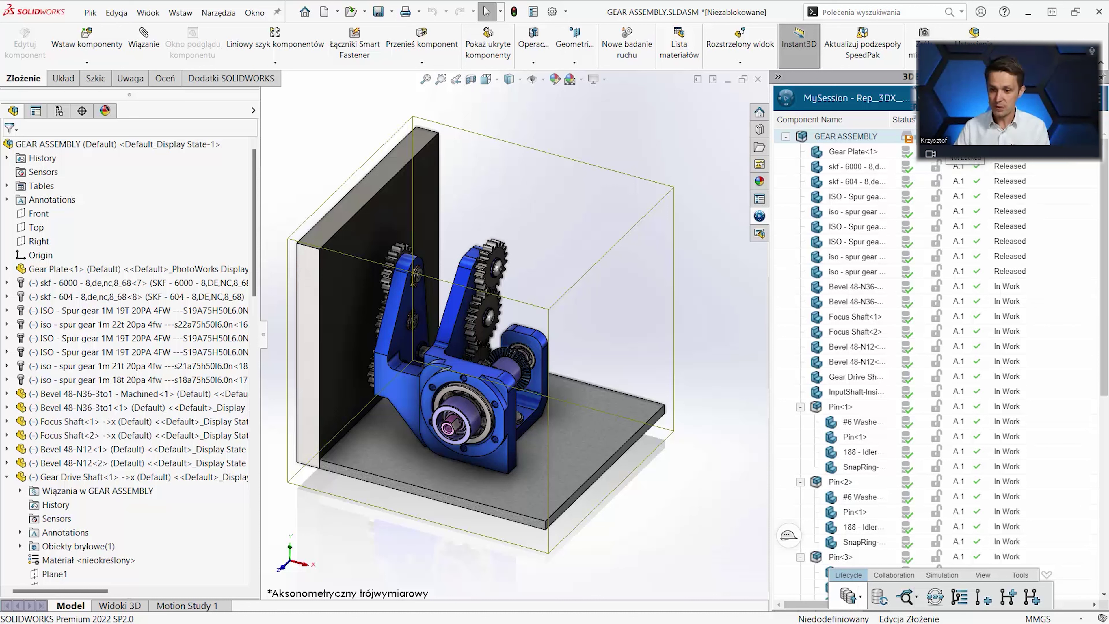
Reserve GEAR ASSEMBLY from MySession, then bring up the New SOLIDWORKS Document dialog.
{"action": "right_click", "coordinate": [856, 141]}
{"action": "left_click", "coordinate": [895, 223]}
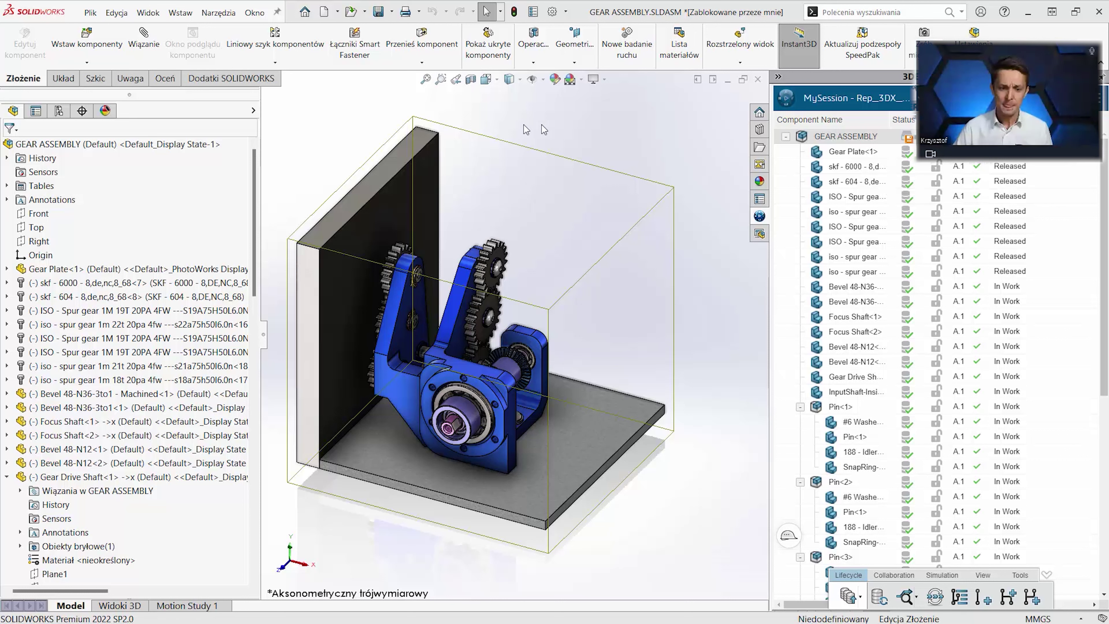
{"action": "left_click", "coordinate": [323, 13]}
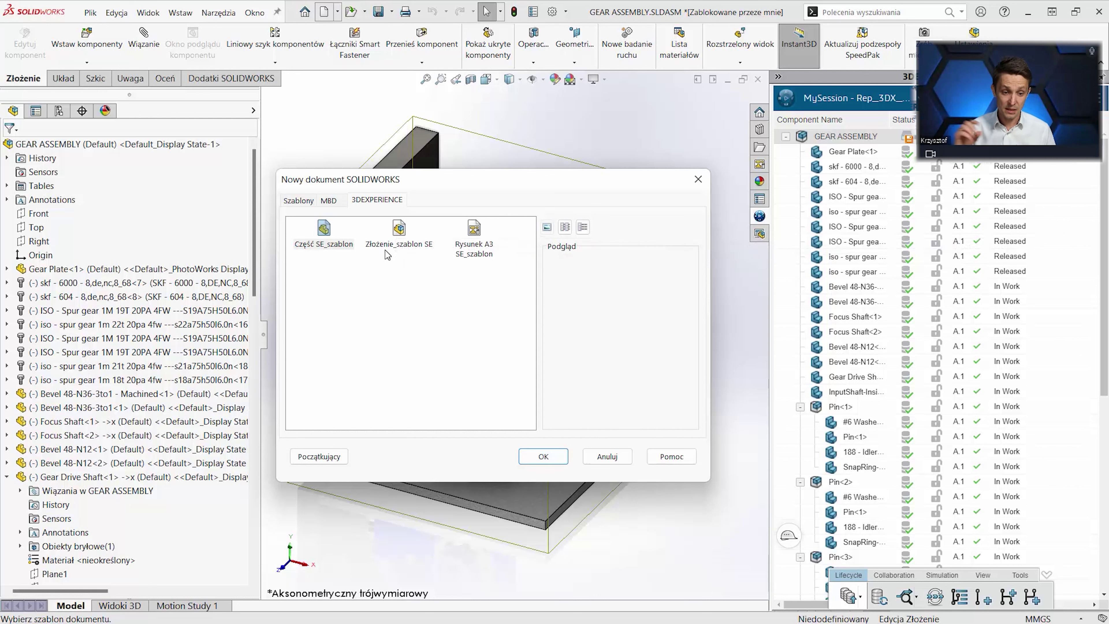
Create a new part and sketch an origin-centered rectangle on the Front Plane.
{"action": "left_click", "coordinate": [536, 452]}
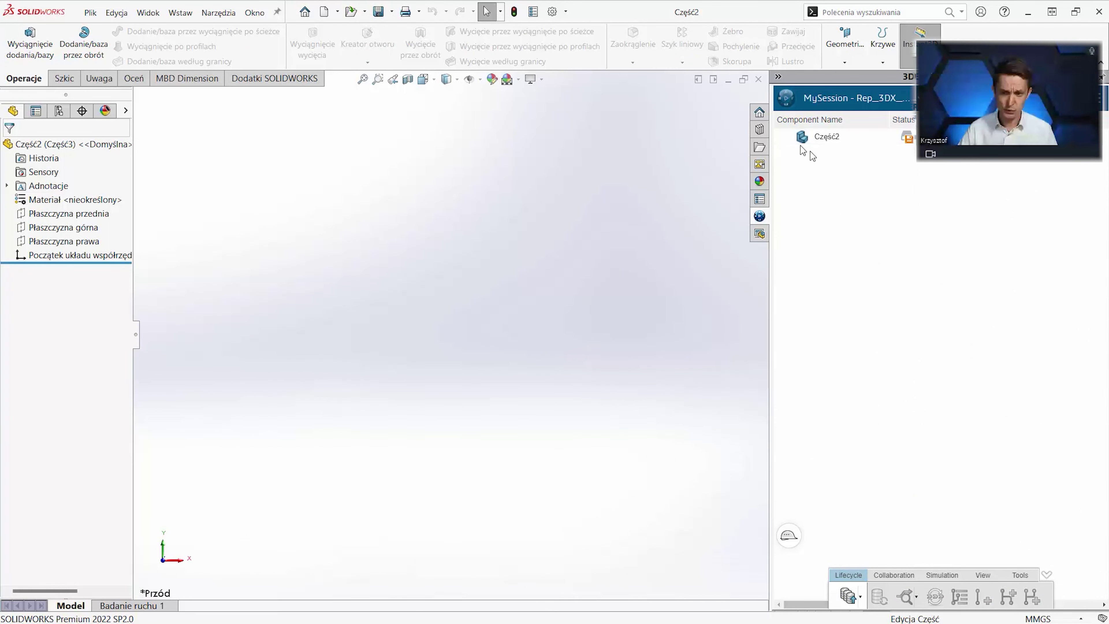
{"action": "left_click", "coordinate": [68, 213]}
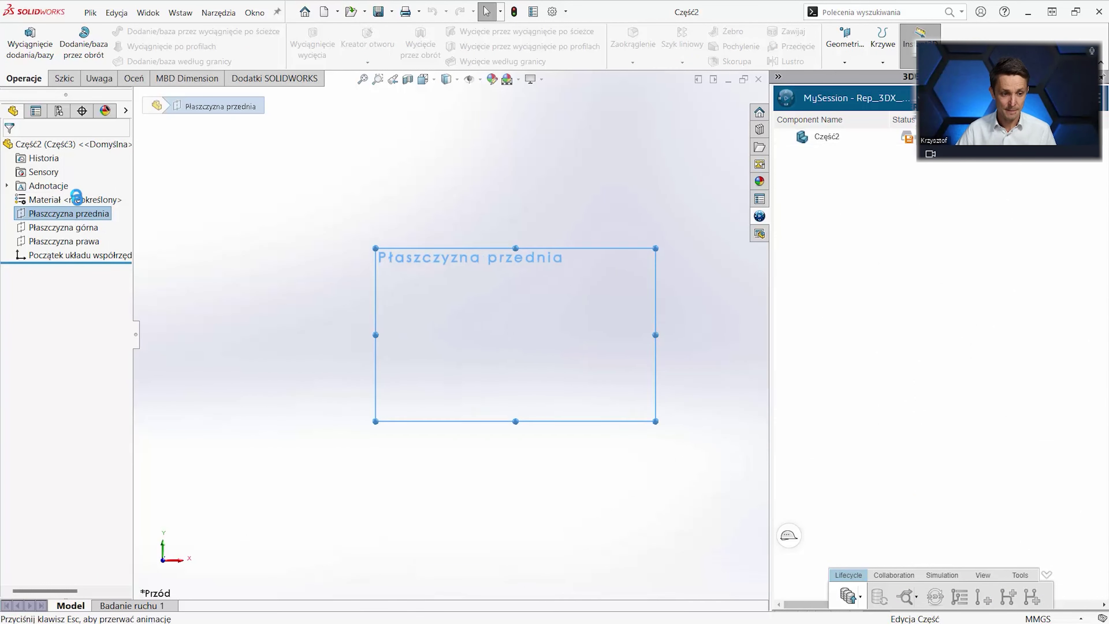
{"action": "key", "text": "s"}
{"action": "left_click", "coordinate": [255, 308]}
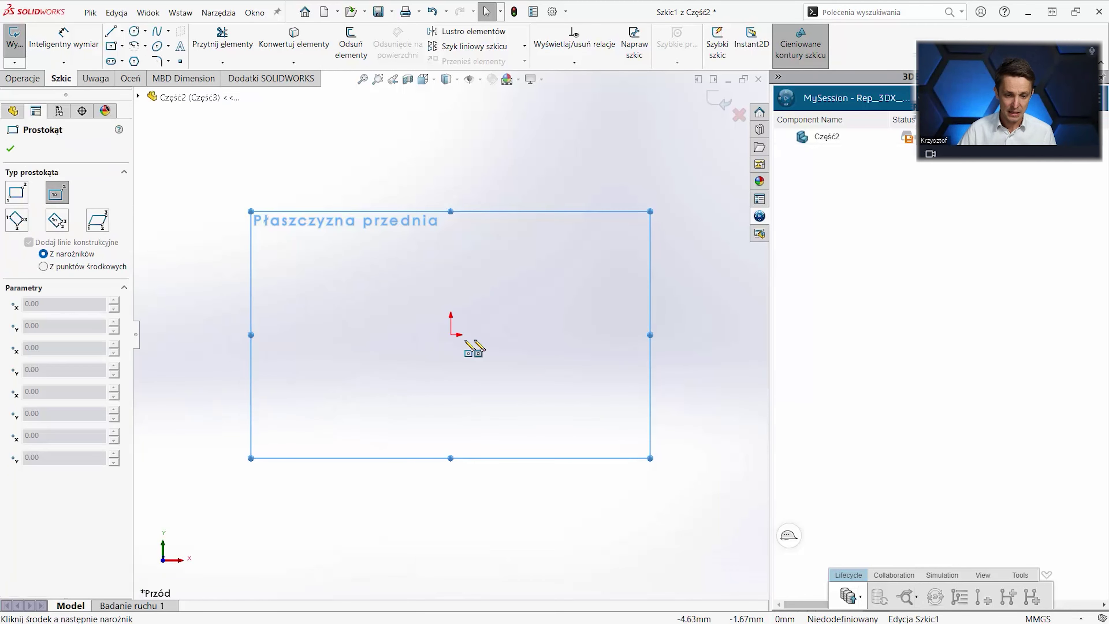
{"action": "left_click", "coordinate": [451, 335]}
{"action": "left_click", "coordinate": [568, 249]}
Dimension the rectangle to 100 wide and 75 high.
{"action": "key", "text": "s"}
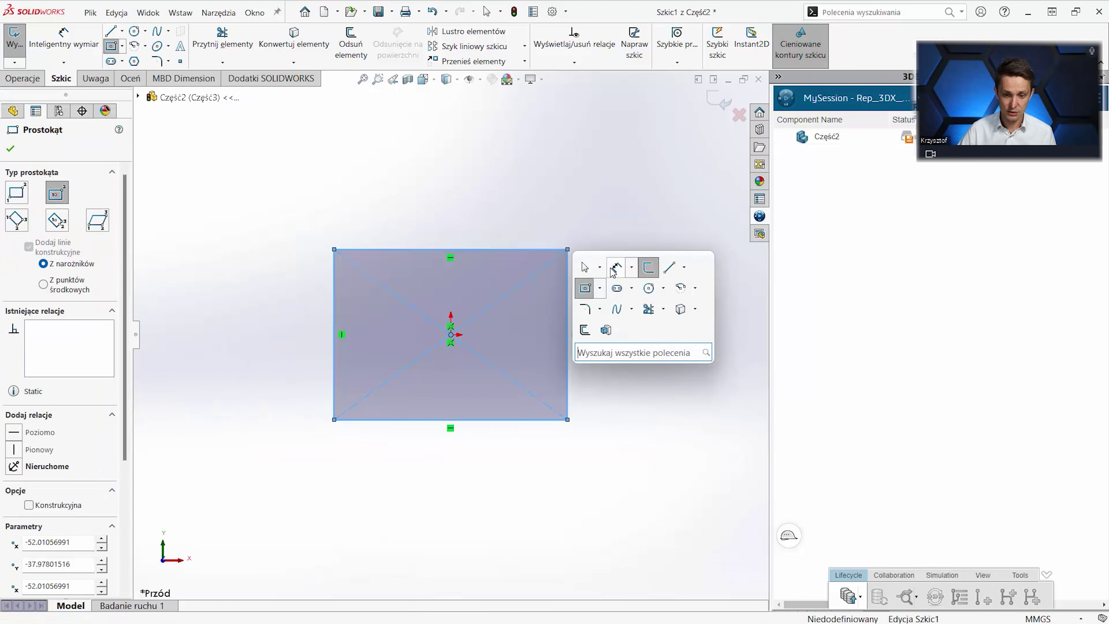
{"action": "left_click", "coordinate": [614, 265]}
{"action": "left_click", "coordinate": [541, 248]}
{"action": "left_click", "coordinate": [519, 216]}
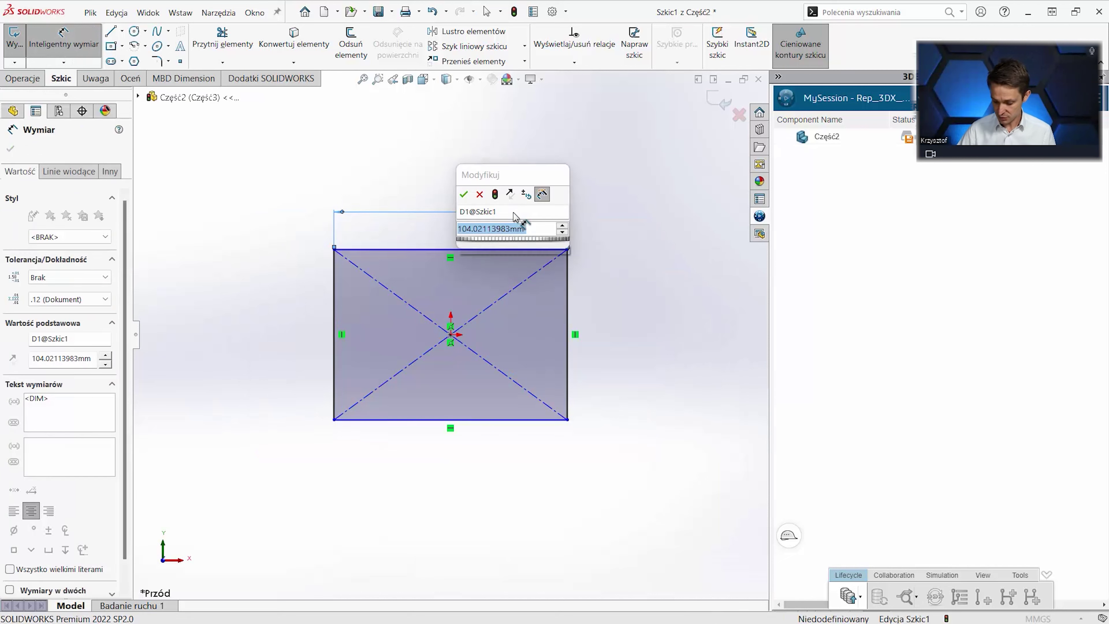
{"action": "type", "text": "100"}
{"action": "key", "text": "Return"}
{"action": "left_click", "coordinate": [568, 279]}
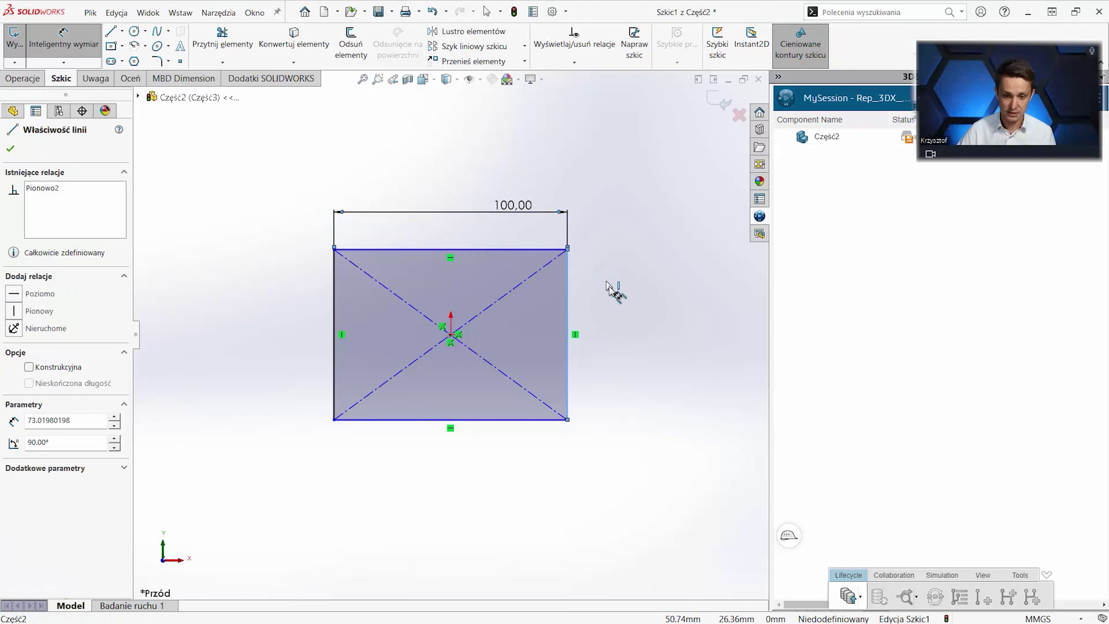
{"action": "left_click", "coordinate": [613, 301]}
{"action": "type", "text": "75"}
{"action": "key", "text": "Return"}
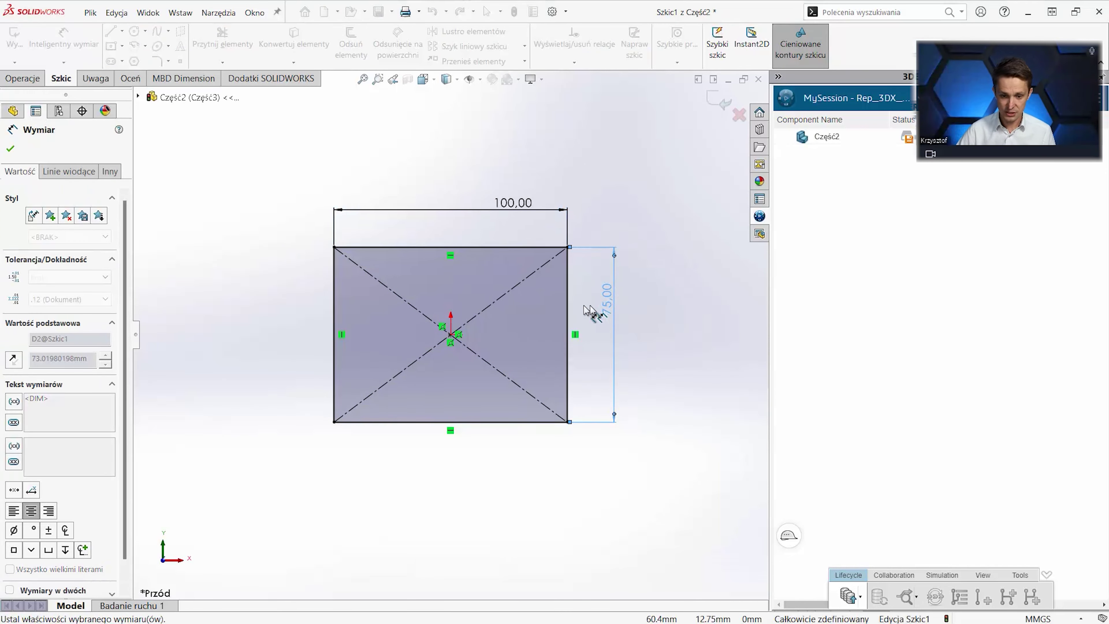
Extrude the sketch 10 mm and assign Stal węglowa material.
{"action": "key", "text": "s"}
{"action": "left_click", "coordinate": [616, 387]}
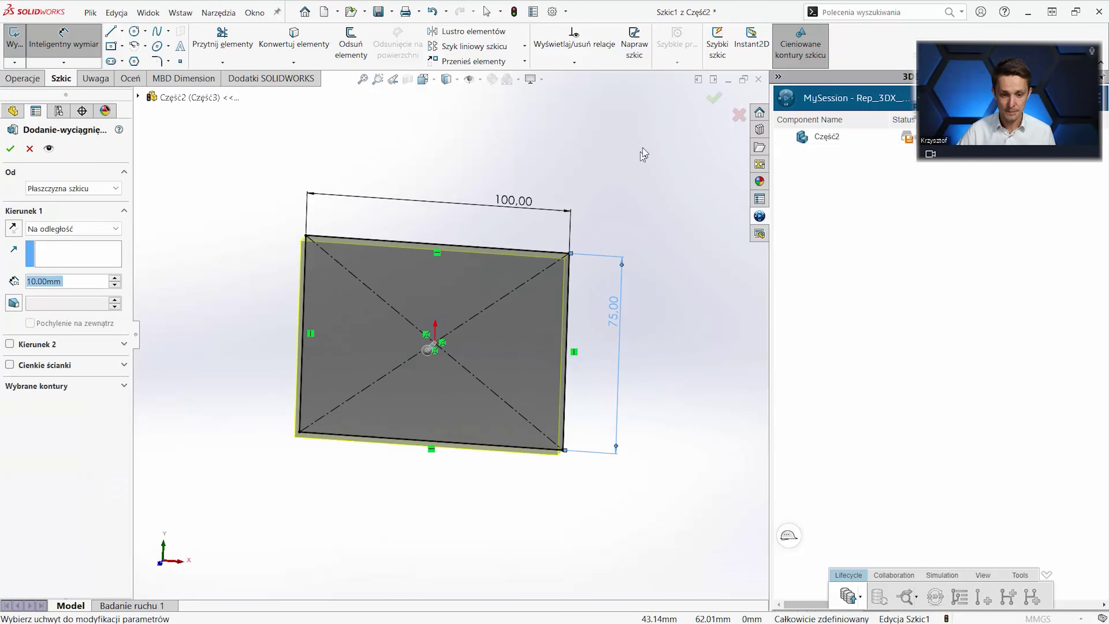
{"action": "left_click", "coordinate": [716, 97]}
{"action": "right_click", "coordinate": [55, 215]}
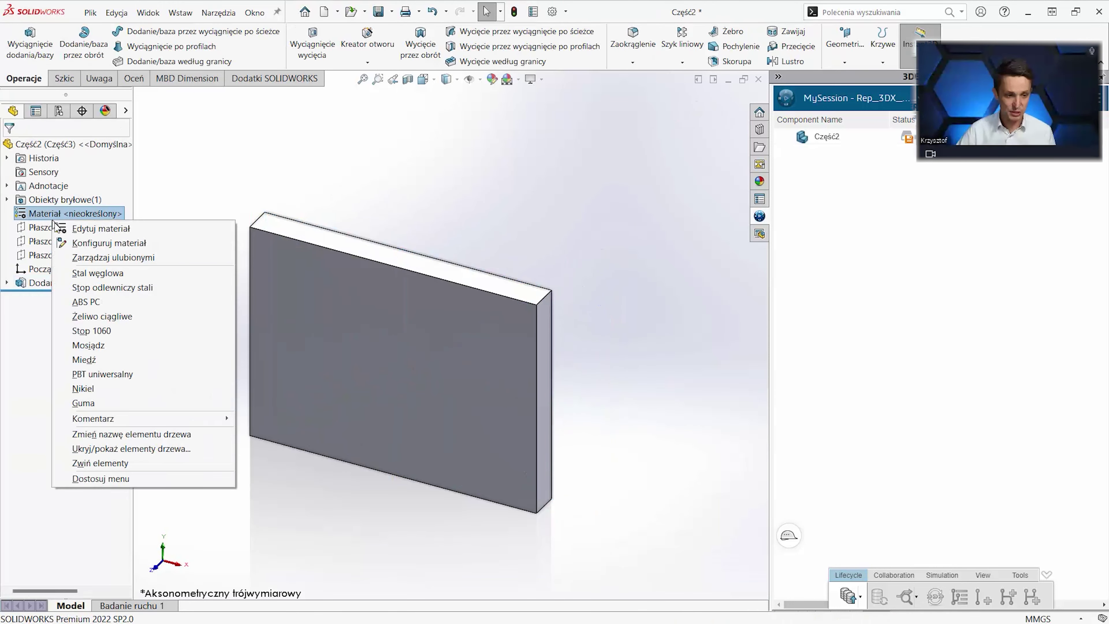
{"action": "left_click", "coordinate": [90, 273]}
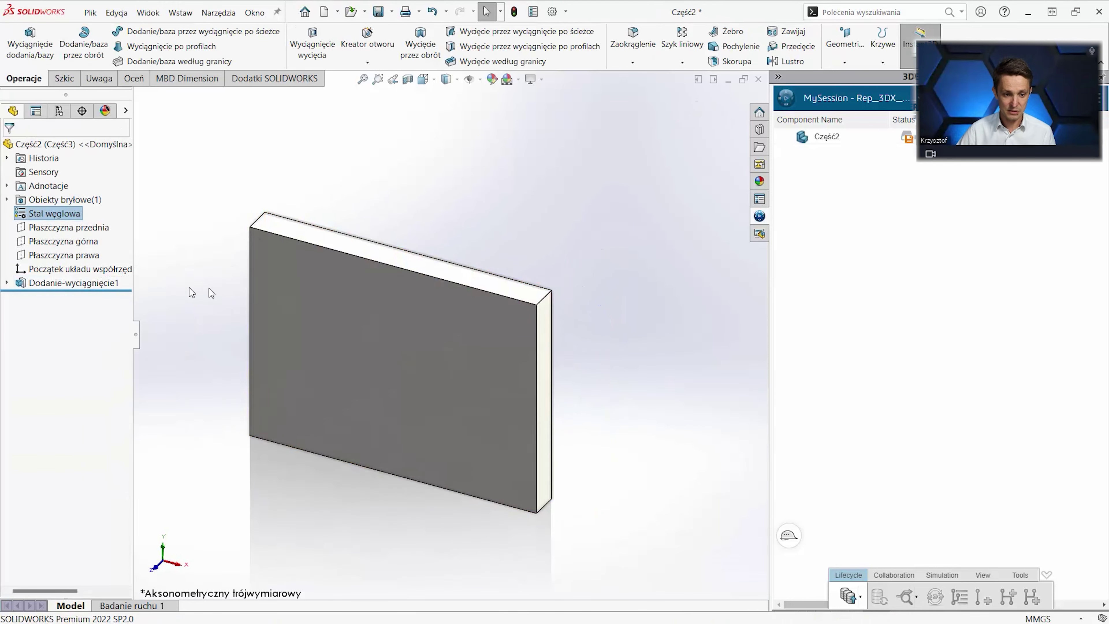
Zoom to fit the plate and save it, prompting a copy to My Work as SE-SW-00014373.SLDPRT.
{"action": "key", "text": "f"}
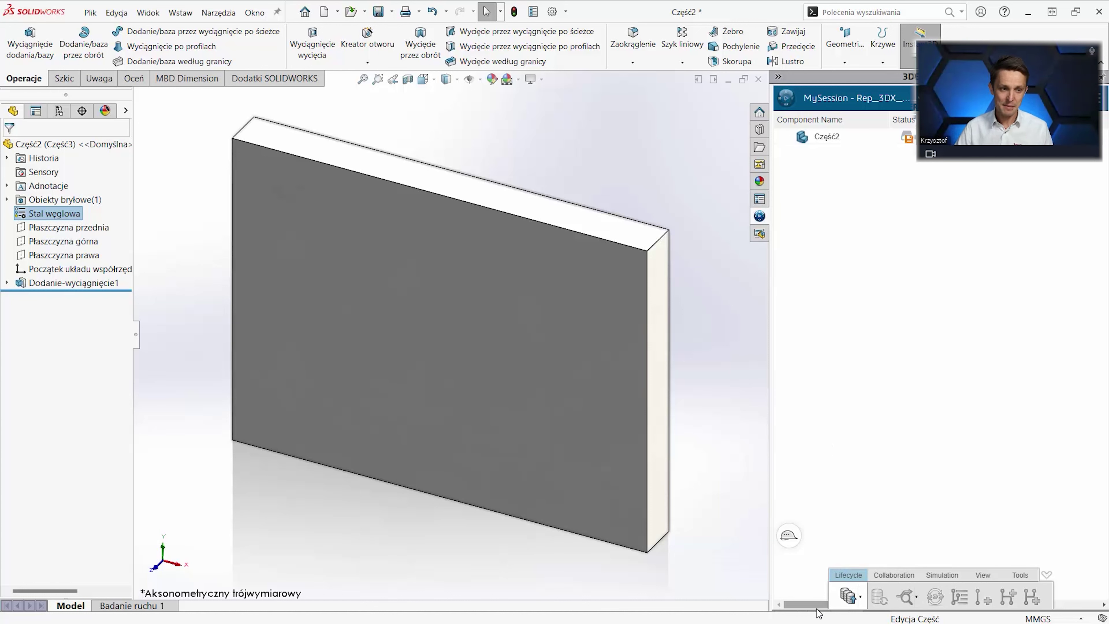
{"action": "left_click", "coordinate": [848, 596]}
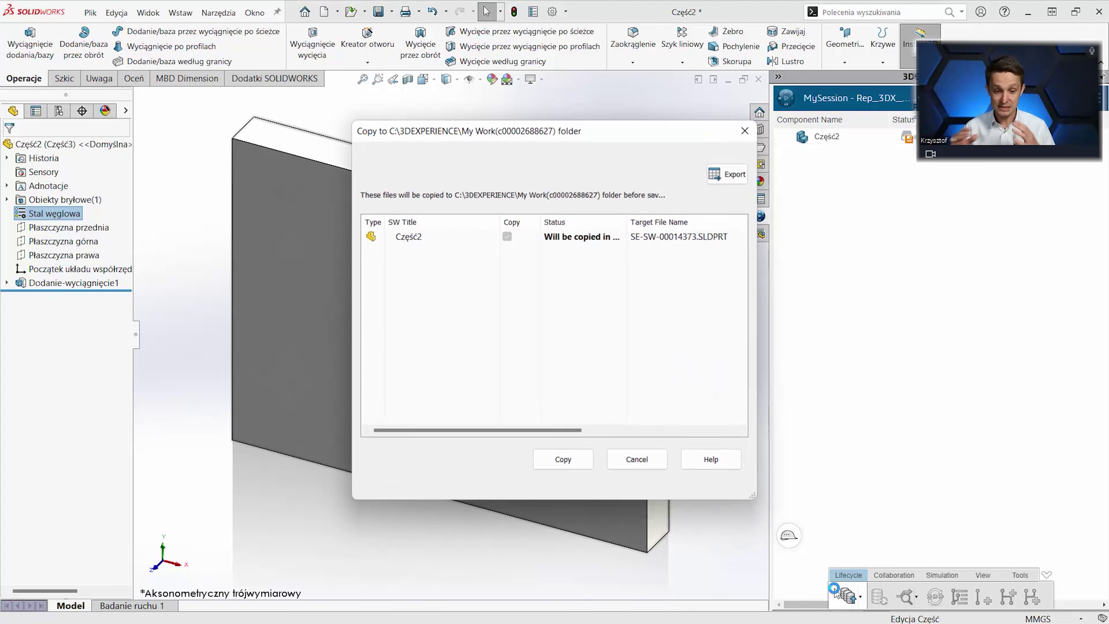
Copy the part to My Work, assign it to the Przykłady CAD bookmark, and add revision comment 'Prosty element'.
{"action": "left_click", "coordinate": [564, 460]}
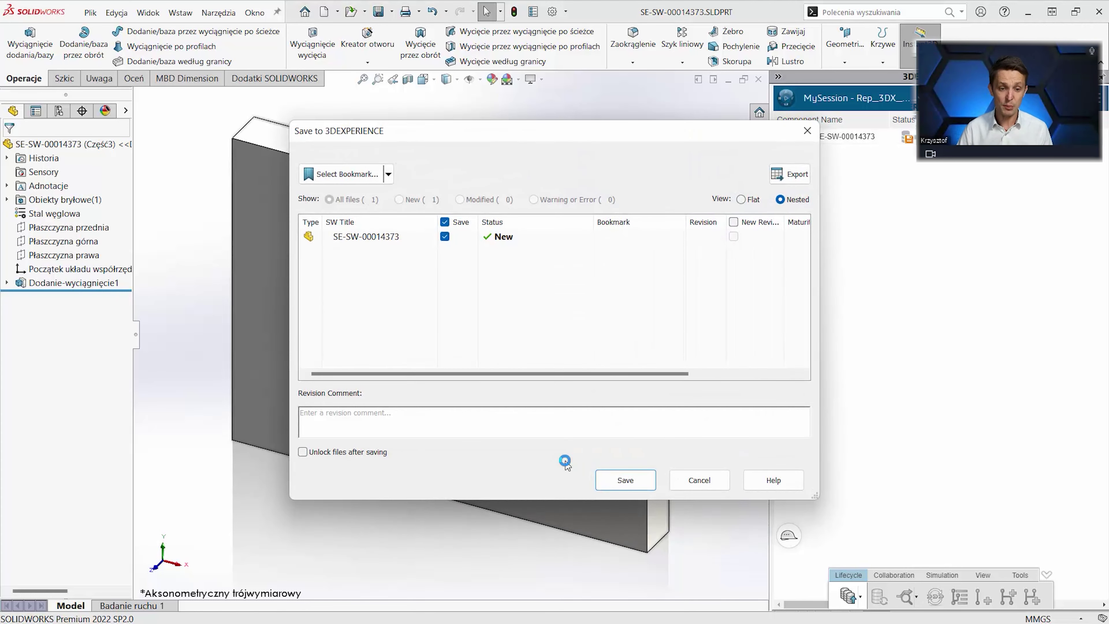
{"action": "left_click", "coordinate": [388, 177]}
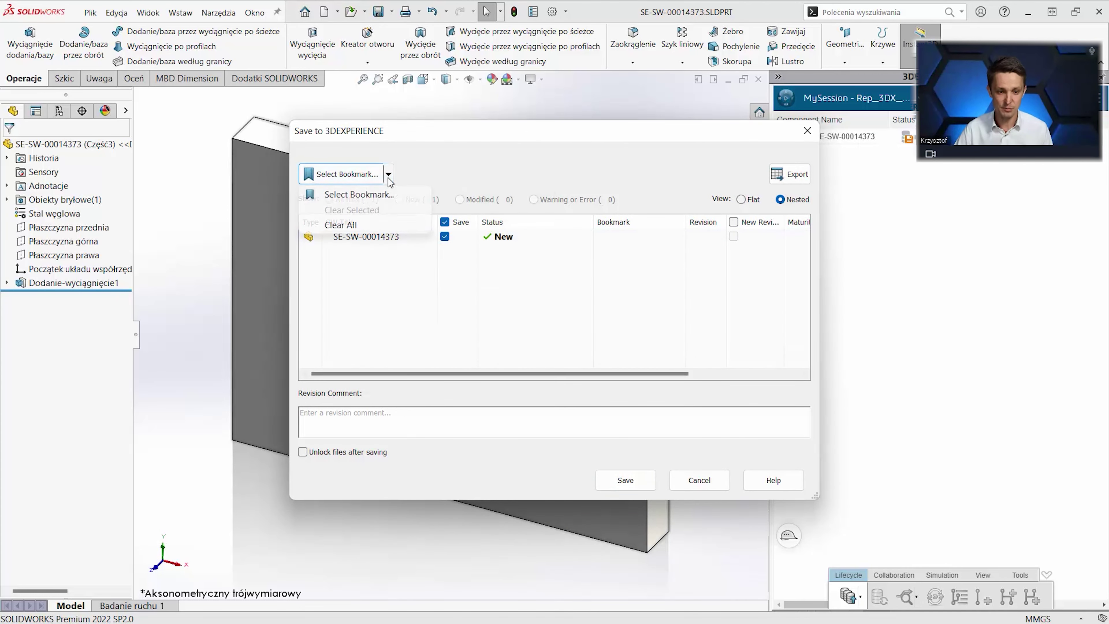
{"action": "left_click", "coordinate": [388, 194]}
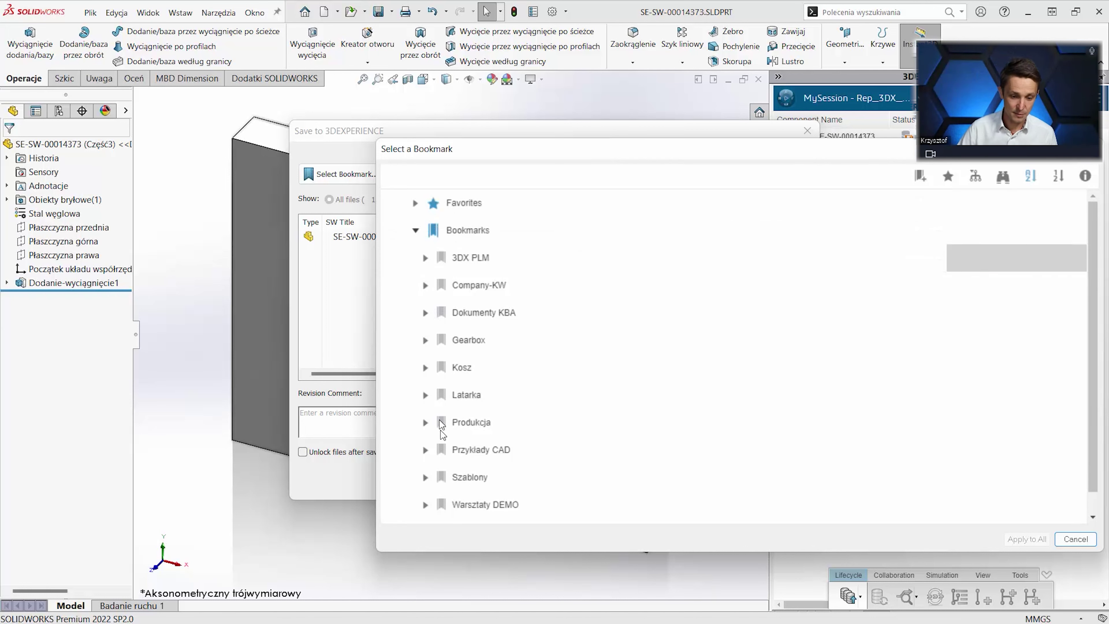
{"action": "left_click", "coordinate": [428, 450]}
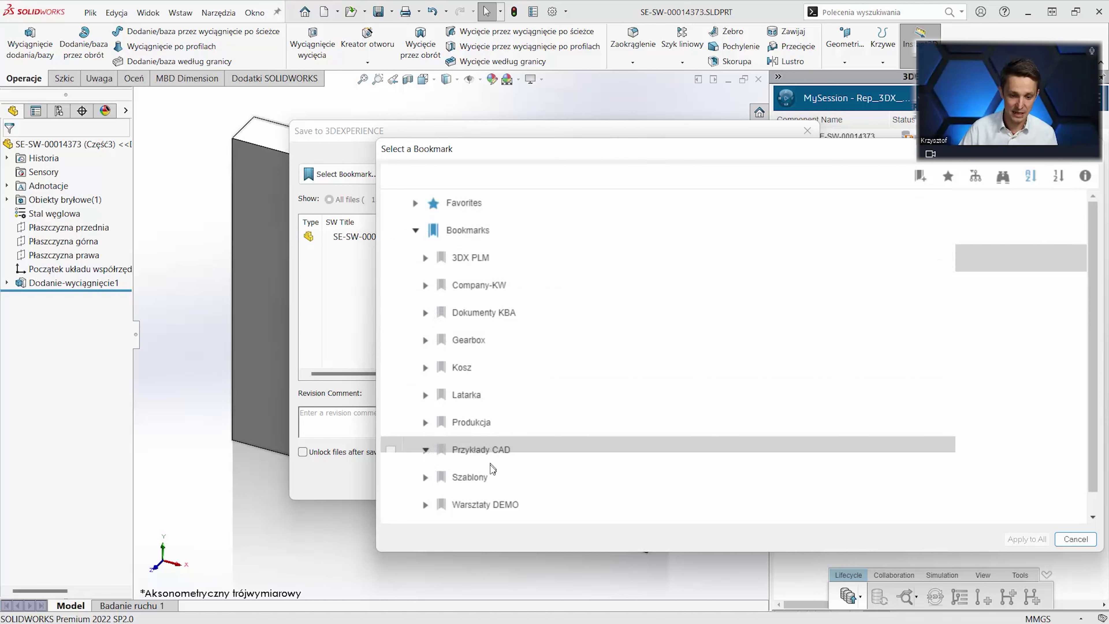
{"action": "left_click_drag", "start_coordinate": [619, 148], "coordinate": [431, 48]}
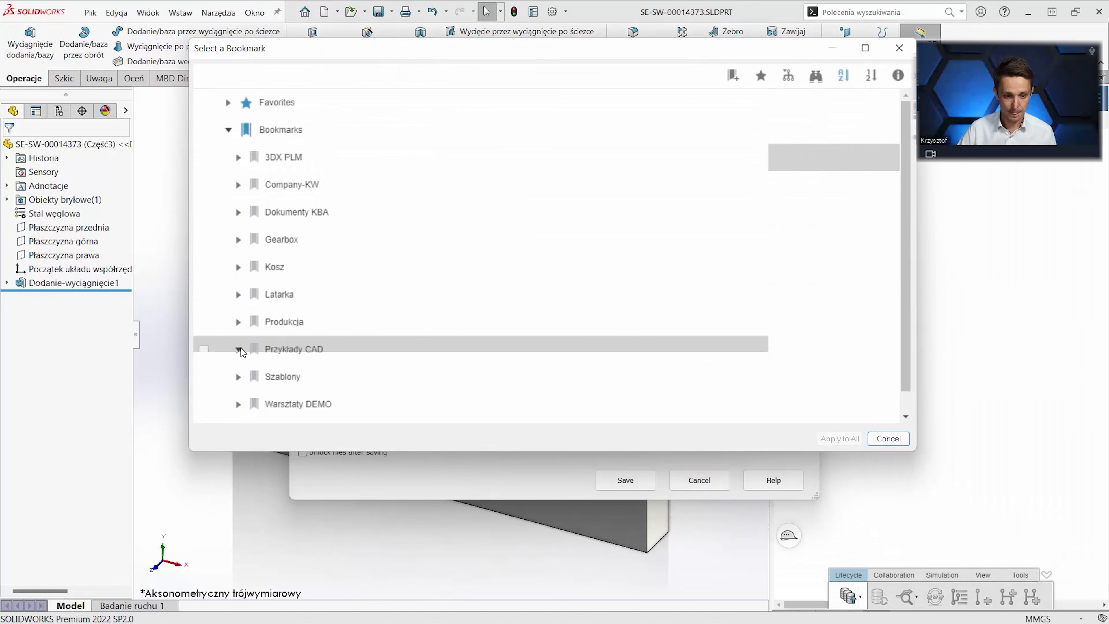
{"action": "left_click", "coordinate": [287, 351]}
{"action": "left_click", "coordinate": [839, 438]}
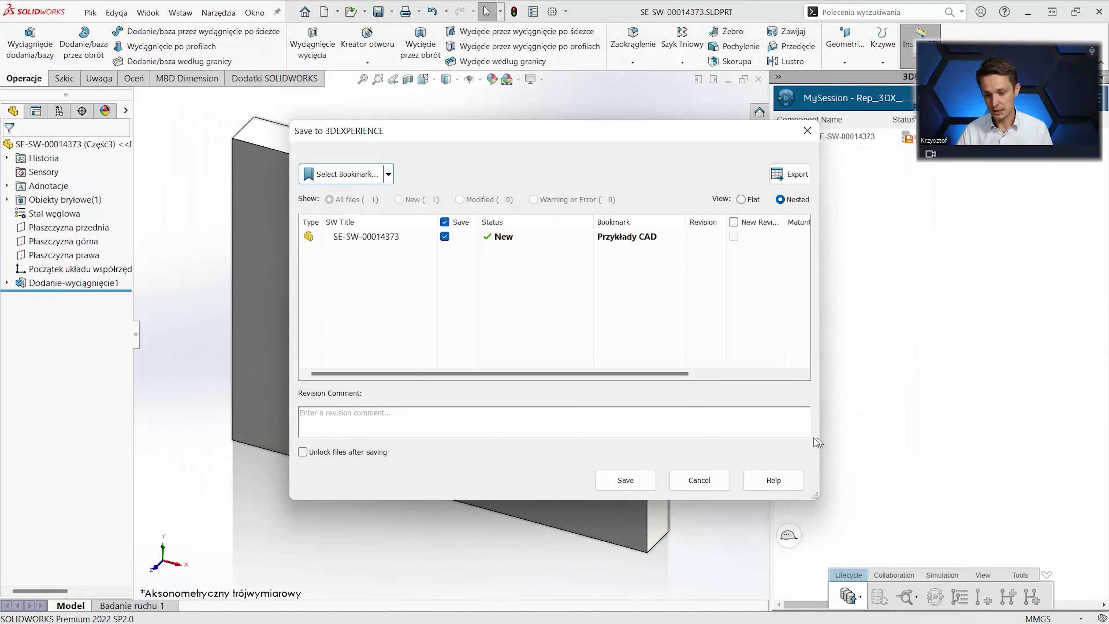
{"action": "left_click", "coordinate": [492, 413]}
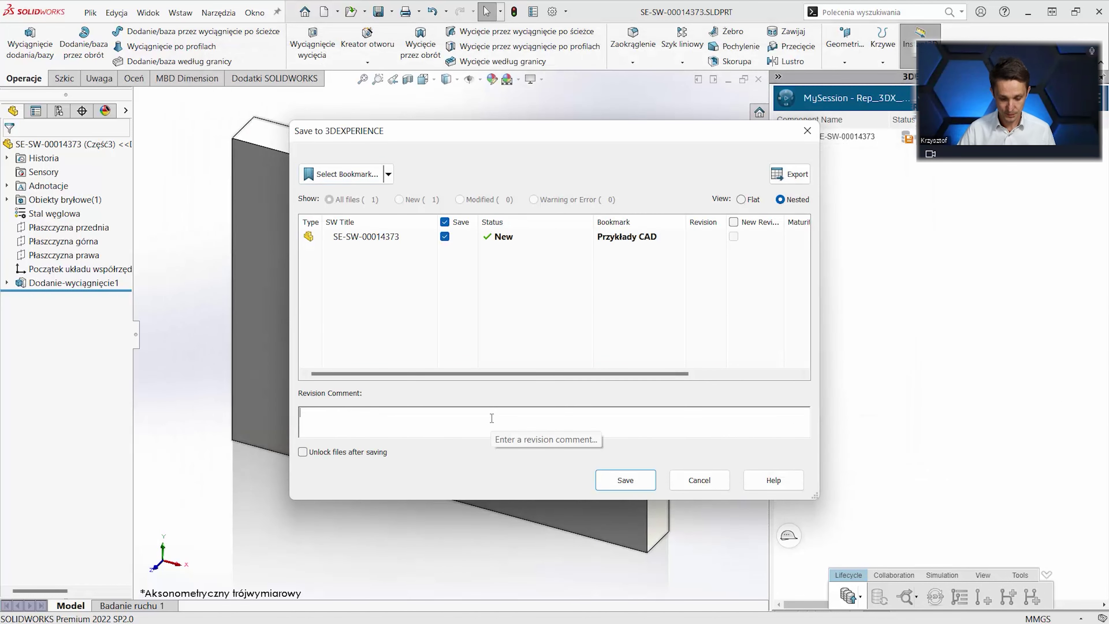
{"action": "type", "text": "Prosty elemen"}
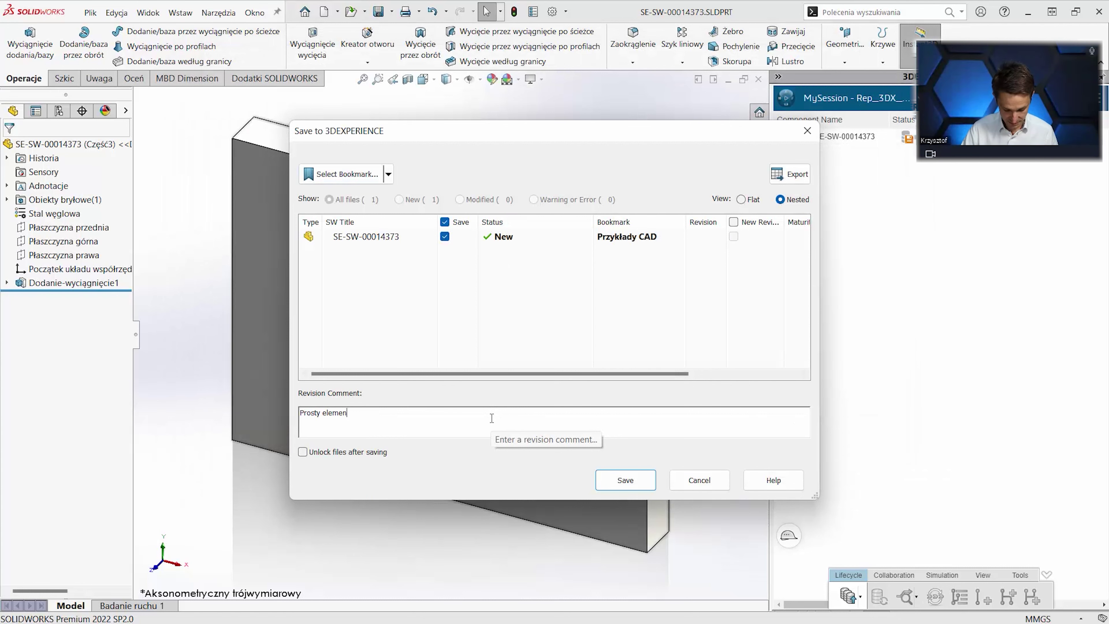
{"action": "type", "text": "t"}
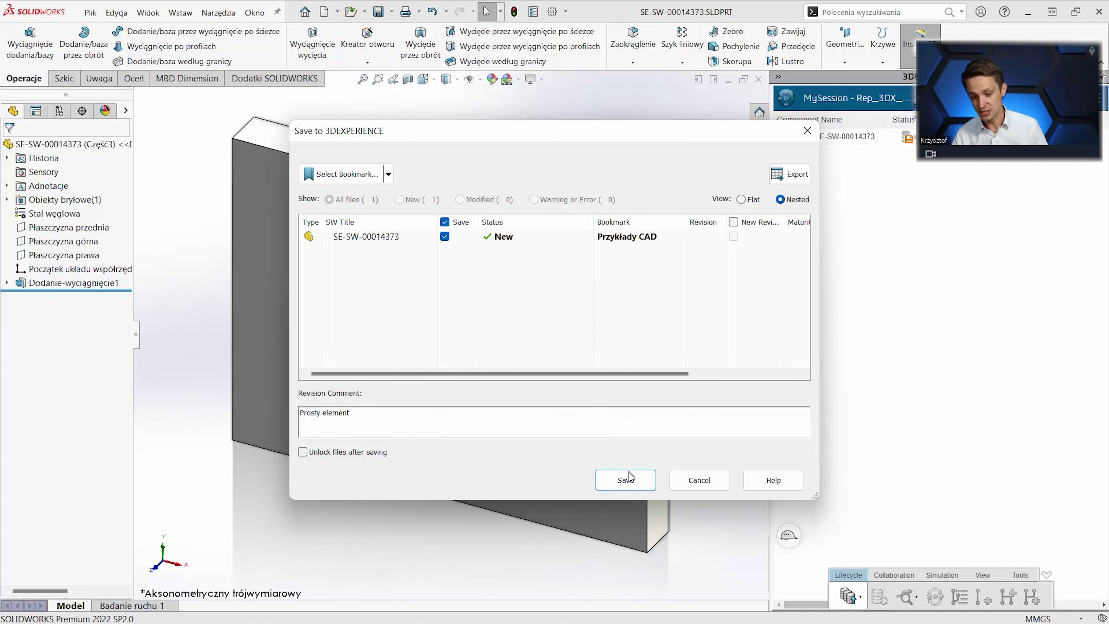
Save SE-SW-00014373 to 3DEXPERIENCE and change its maturity to Frozen.
{"action": "left_click", "coordinate": [627, 473]}
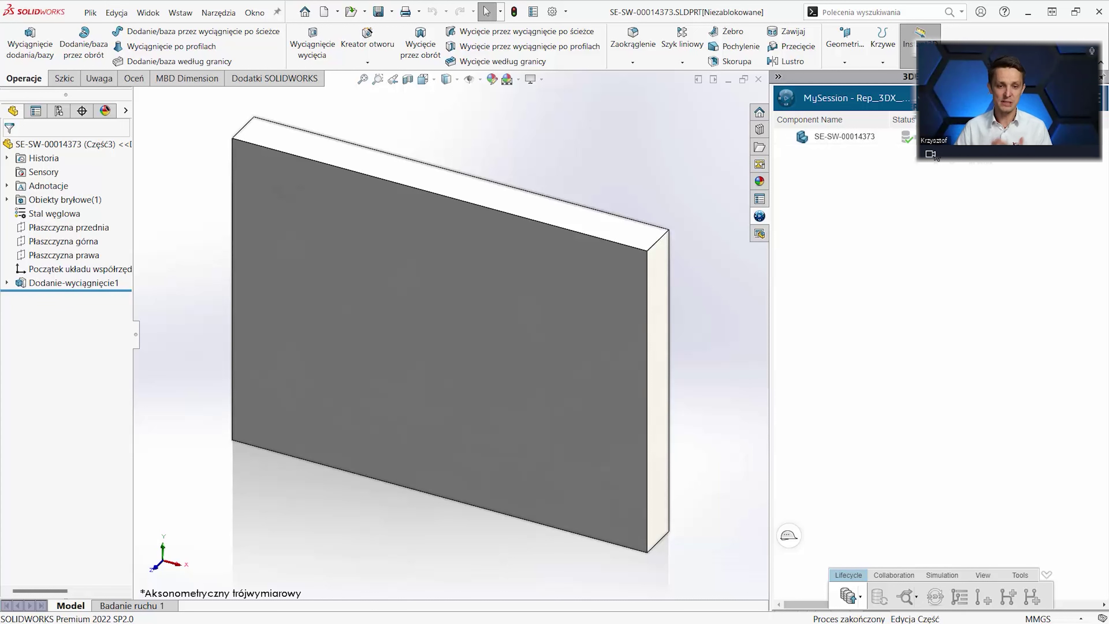
{"action": "left_click", "coordinate": [842, 138]}
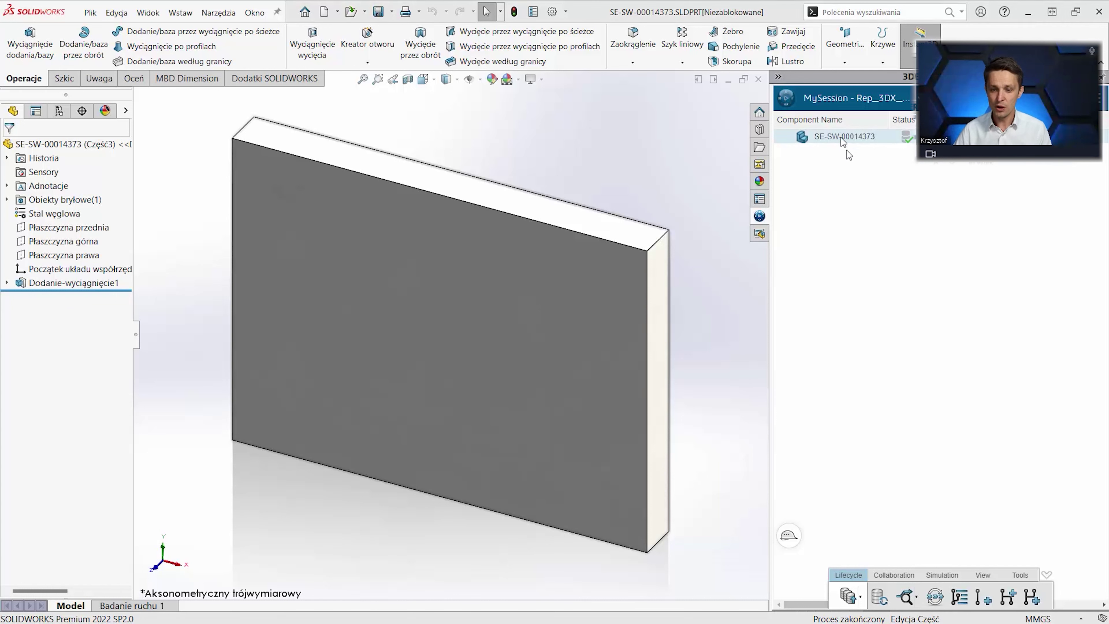
{"action": "left_click", "coordinate": [933, 598]}
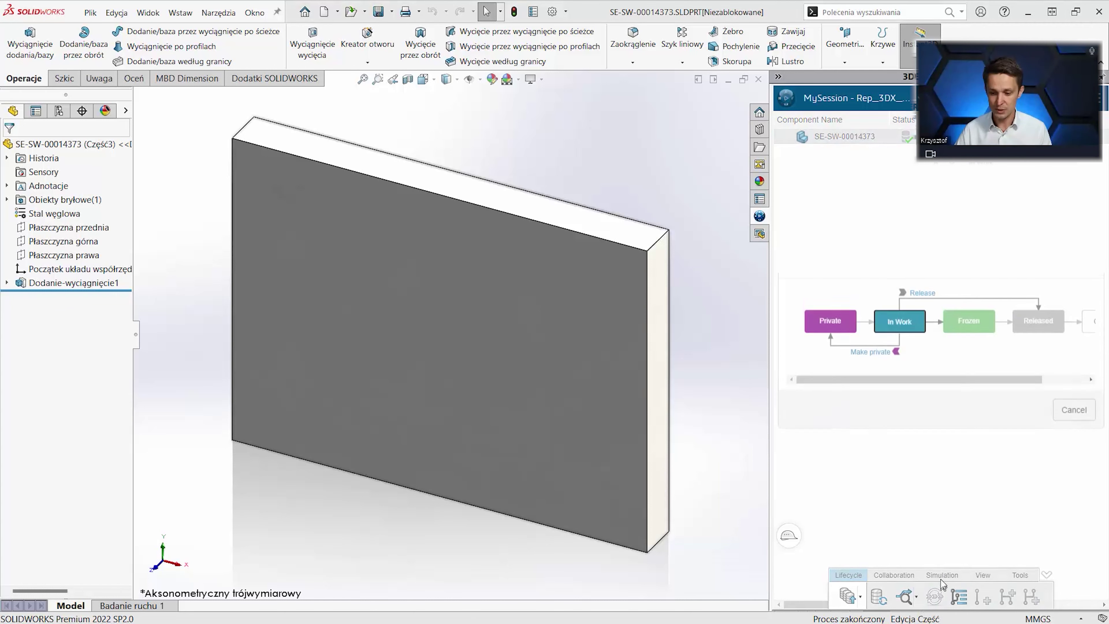
{"action": "left_click", "coordinate": [953, 345]}
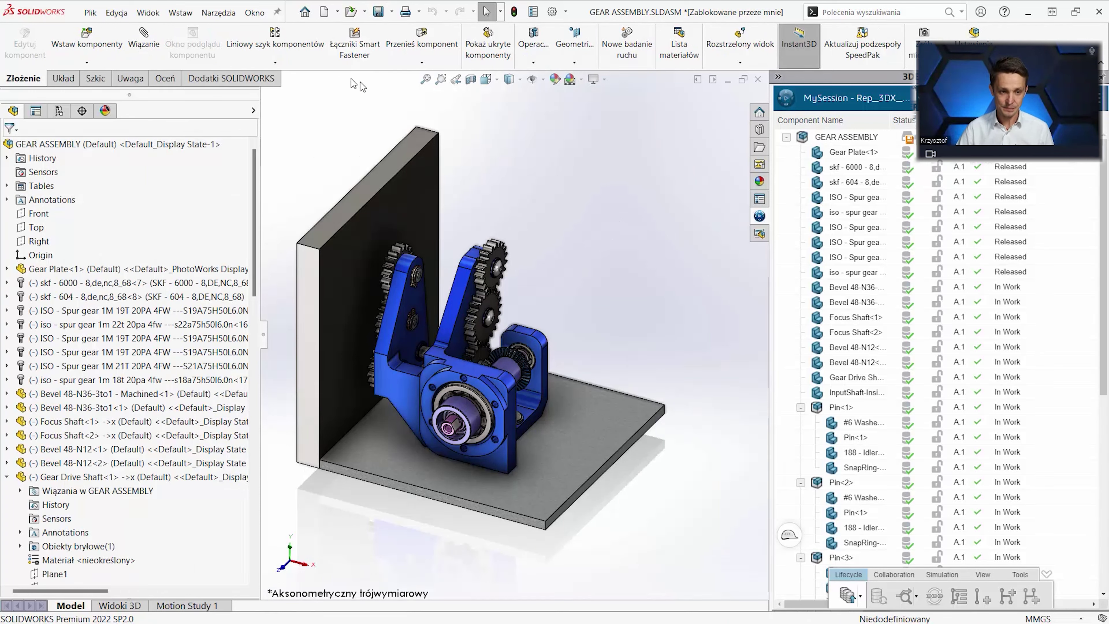
Insert the new plate into GEAR ASSEMBLY at its front-left.
{"action": "left_click", "coordinate": [112, 42]}
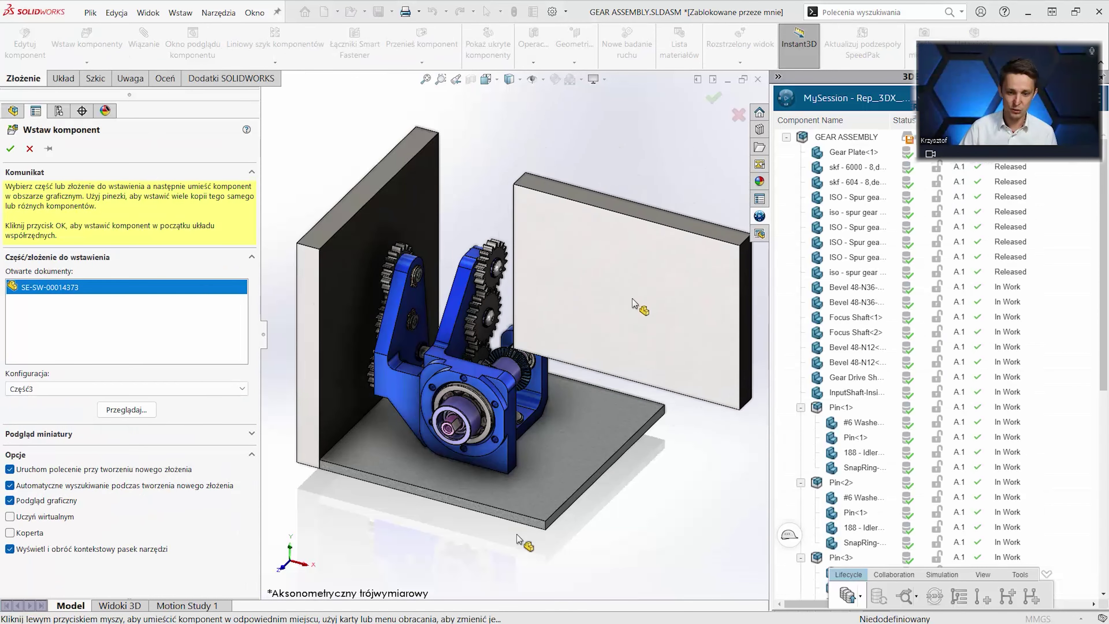
{"action": "scroll", "coordinate": [482, 498], "scroll_direction": "down", "scroll_amount": 5}
{"action": "scroll", "coordinate": [482, 499], "scroll_direction": "up", "scroll_amount": 3}
{"action": "scroll", "coordinate": [438, 483], "scroll_direction": "up", "scroll_amount": 2}
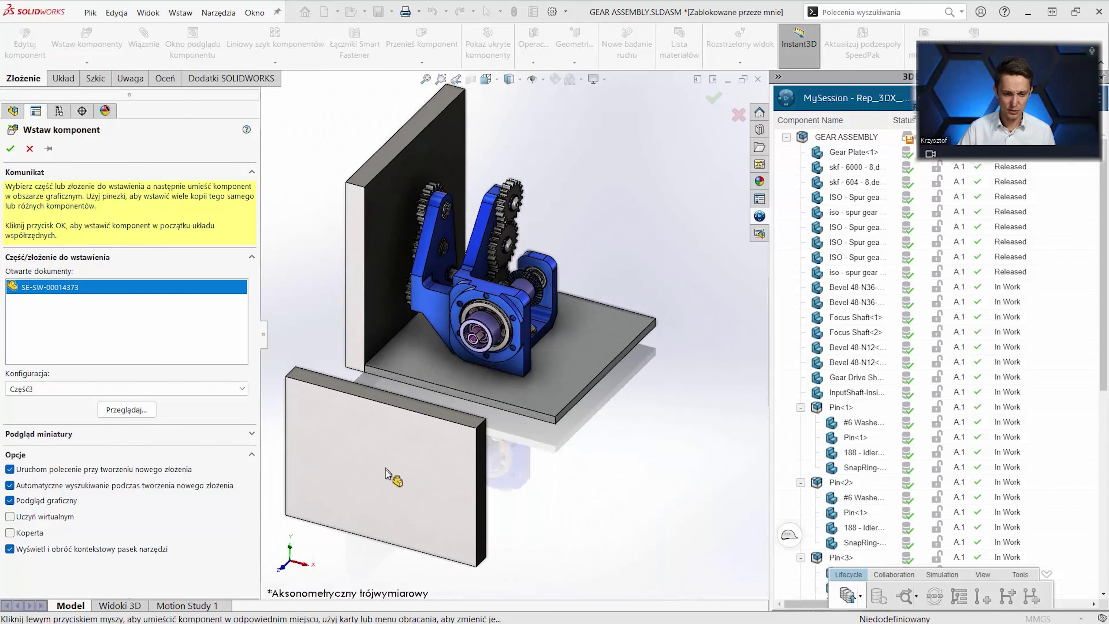
{"action": "left_click", "coordinate": [384, 479]}
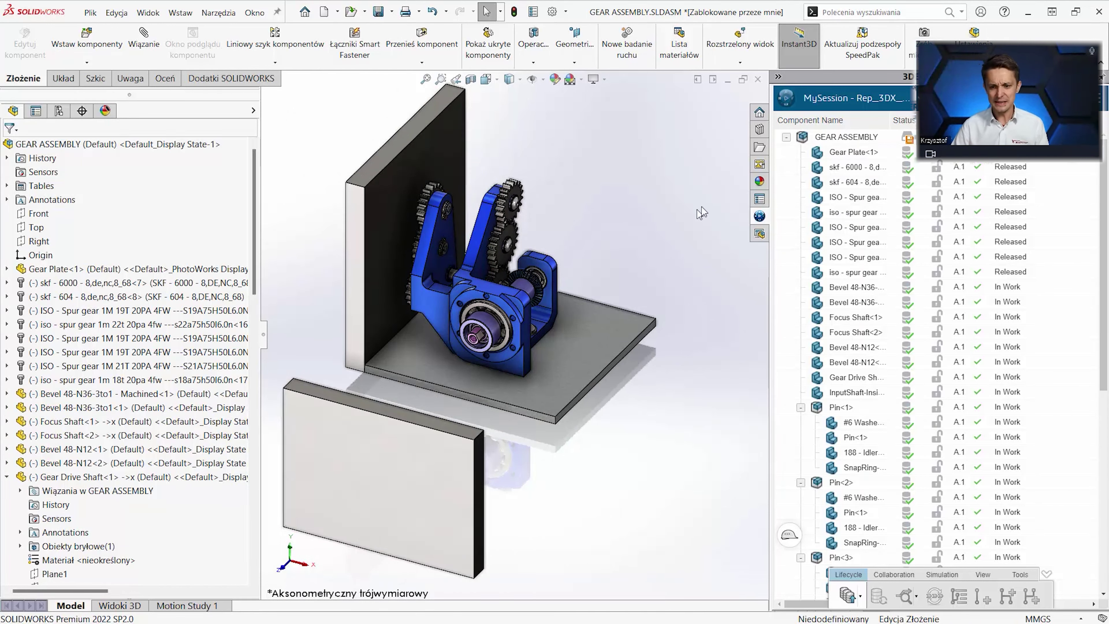
Save the modified GEAR ASSEMBLY to 3DEXPERIENCE and unlock it.
{"action": "right_click", "coordinate": [853, 139]}
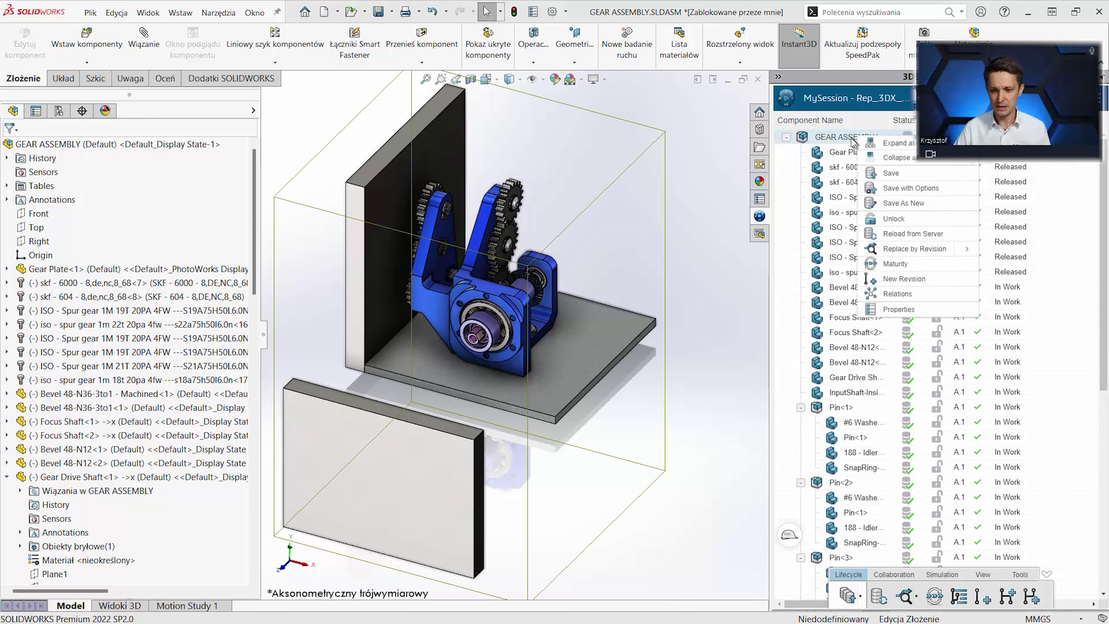
{"action": "left_click", "coordinate": [848, 594]}
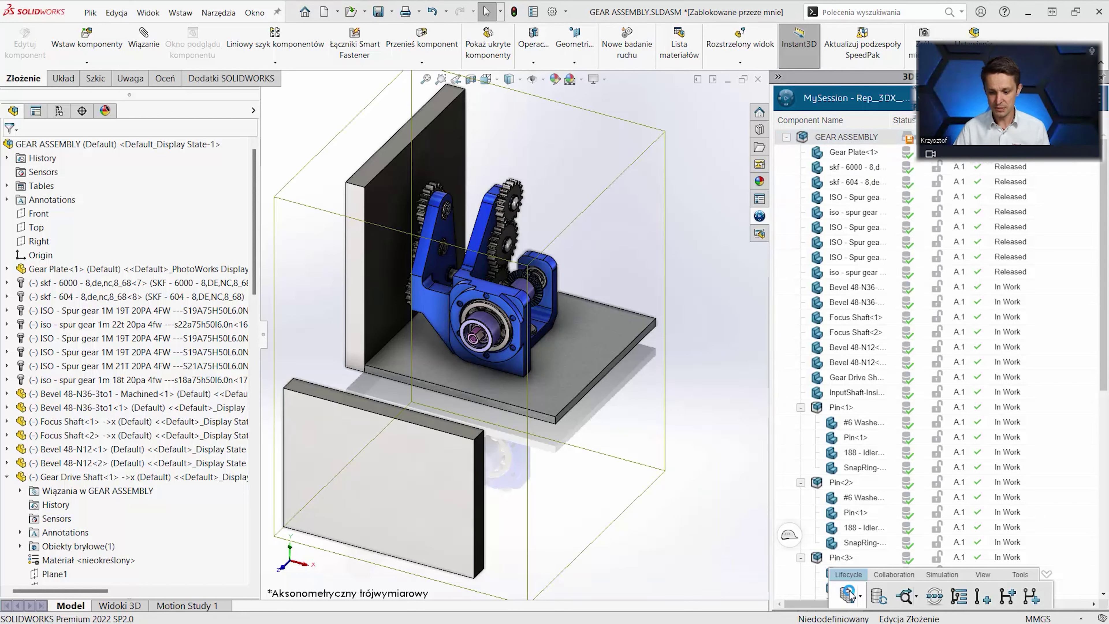
{"action": "left_click", "coordinate": [848, 595]}
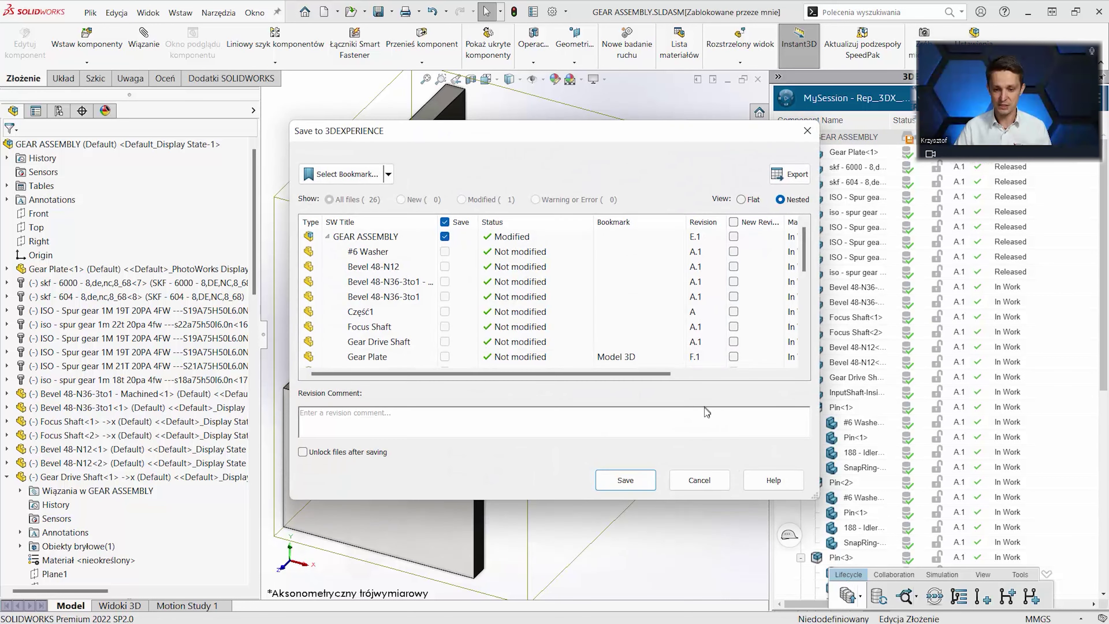
{"action": "left_click", "coordinate": [616, 482]}
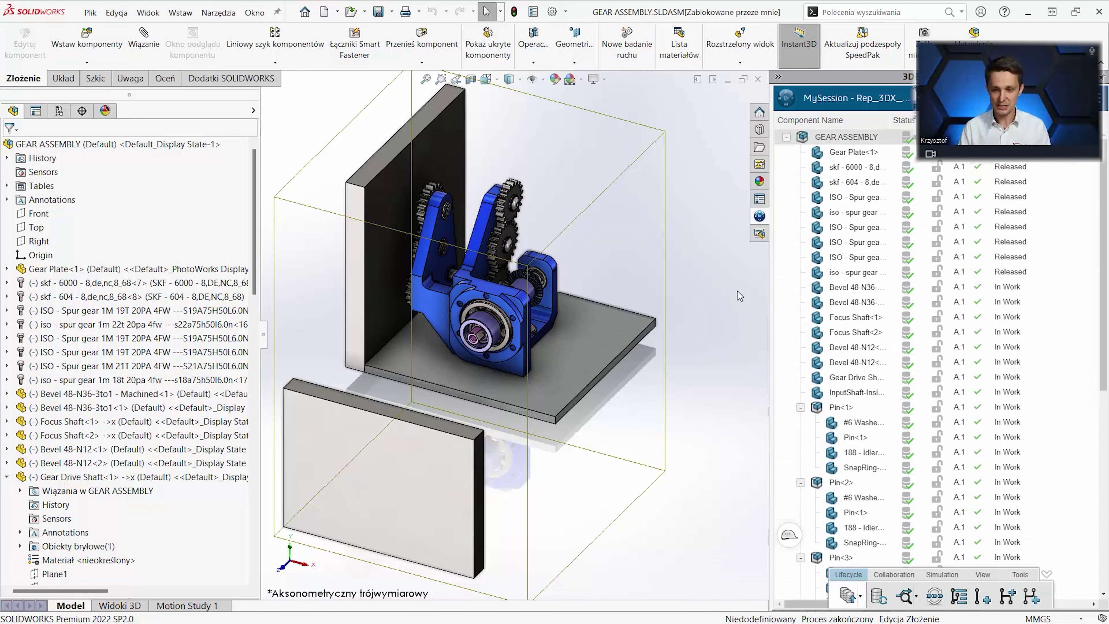
{"action": "right_click", "coordinate": [858, 138]}
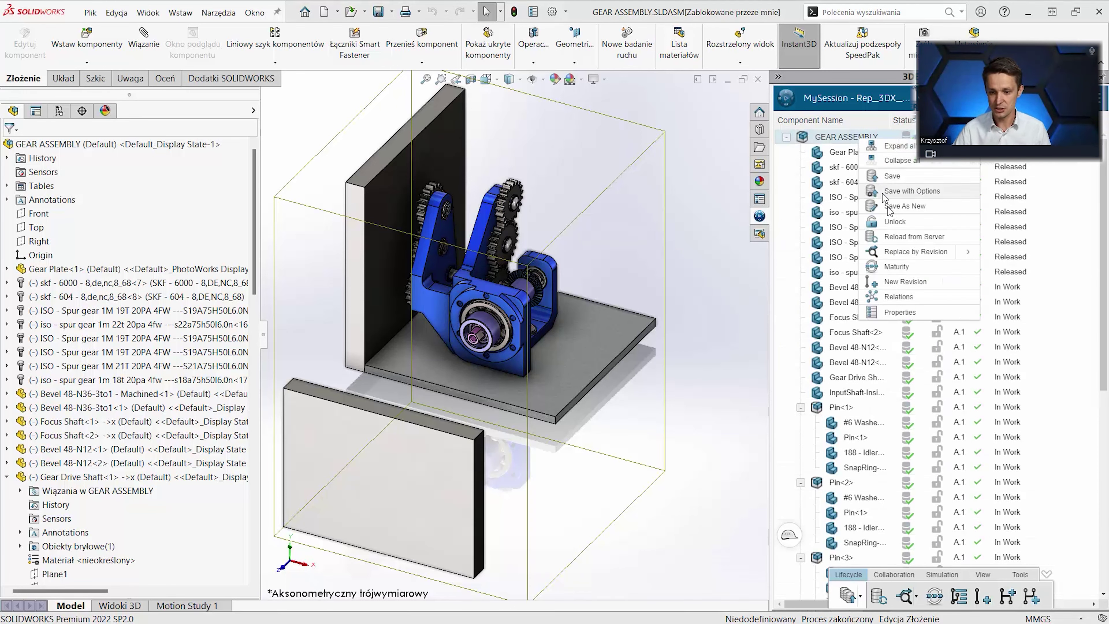
{"action": "left_click", "coordinate": [894, 223]}
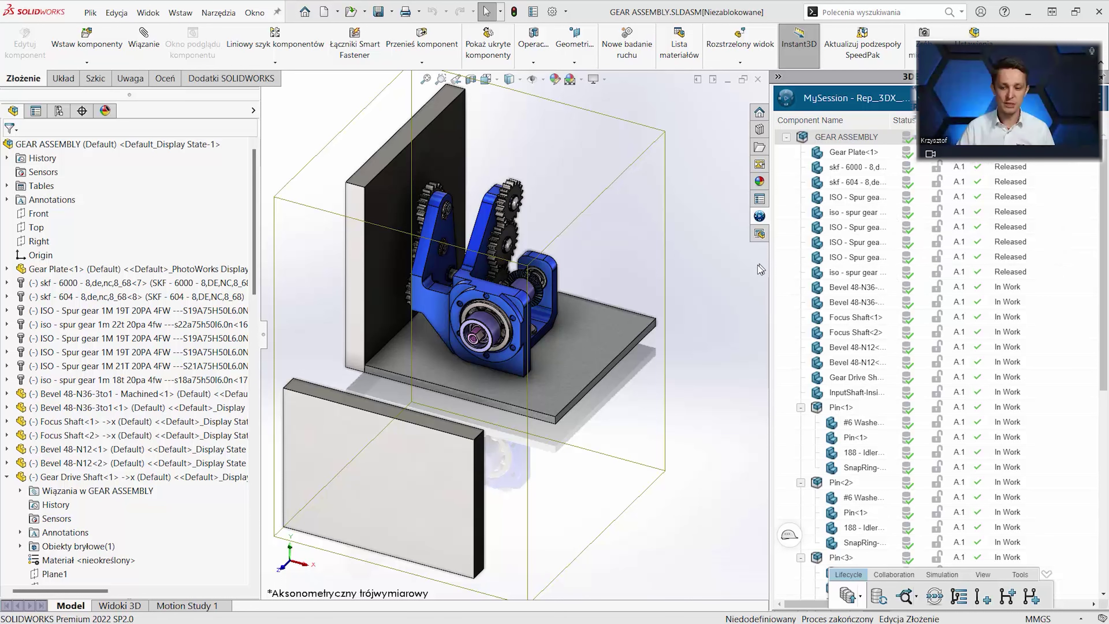
Widen the 3DEXPERIENCE panel and review GEAR ASSEMBLY's 38 child parts in the Relations view.
{"action": "left_click_drag", "start_coordinate": [771, 279], "coordinate": [585, 275]}
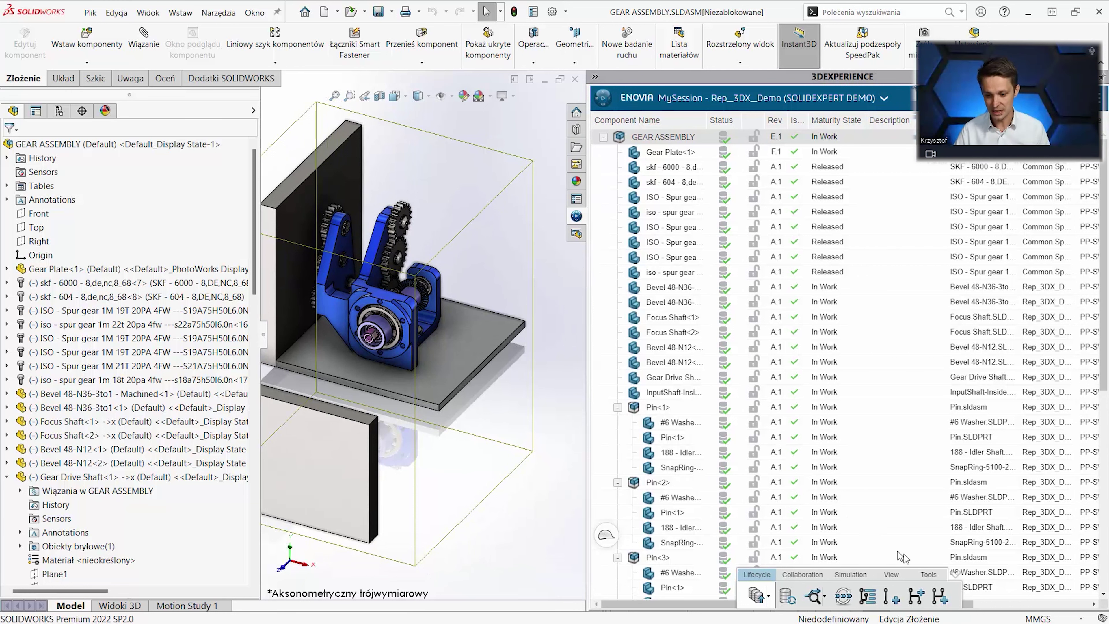
{"action": "left_click", "coordinate": [919, 575]}
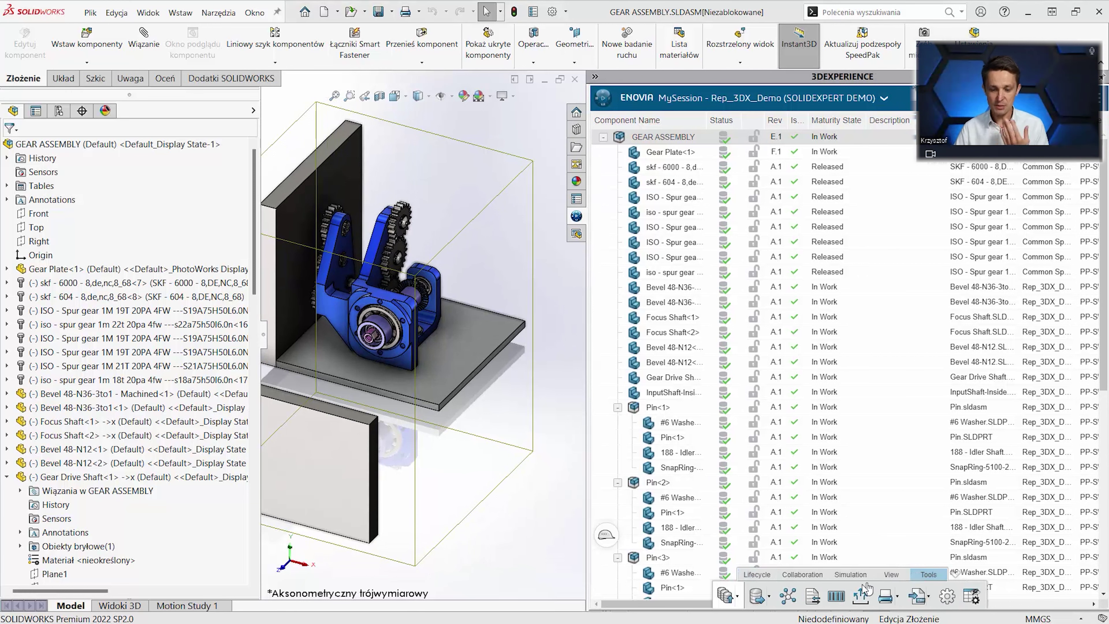
{"action": "left_click", "coordinate": [790, 593]}
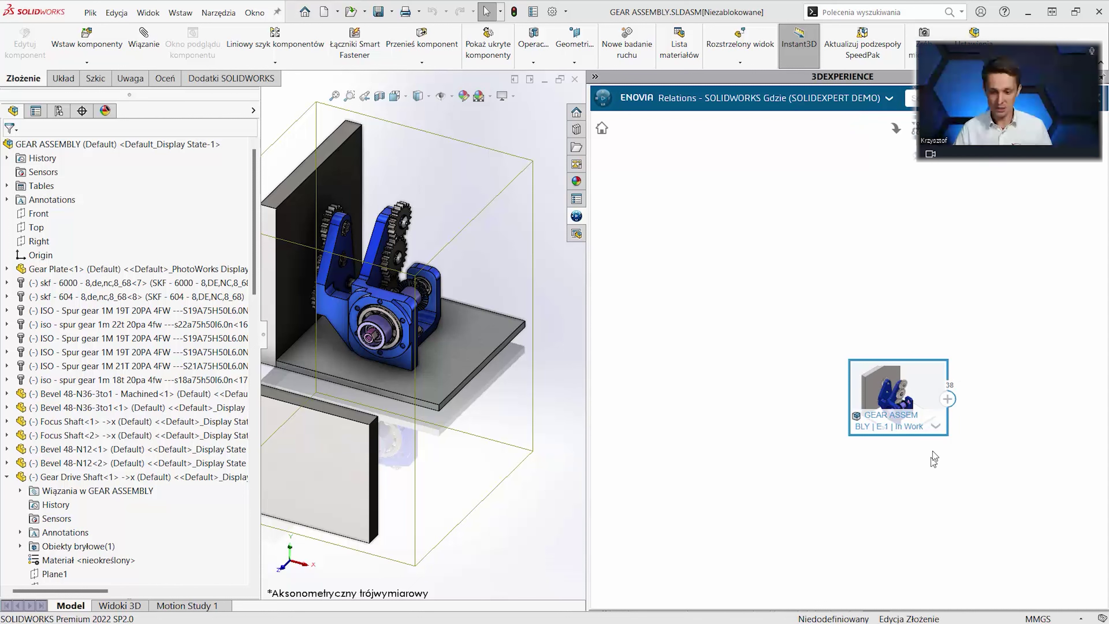
{"action": "mouse_move", "coordinate": [947, 399]}
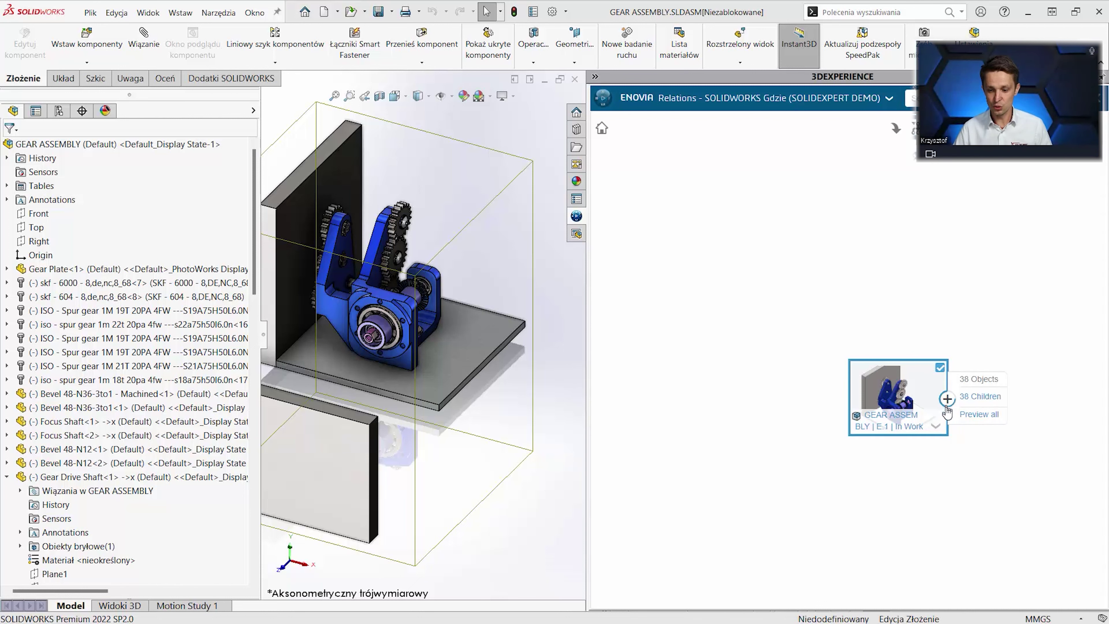
{"action": "left_click", "coordinate": [946, 398]}
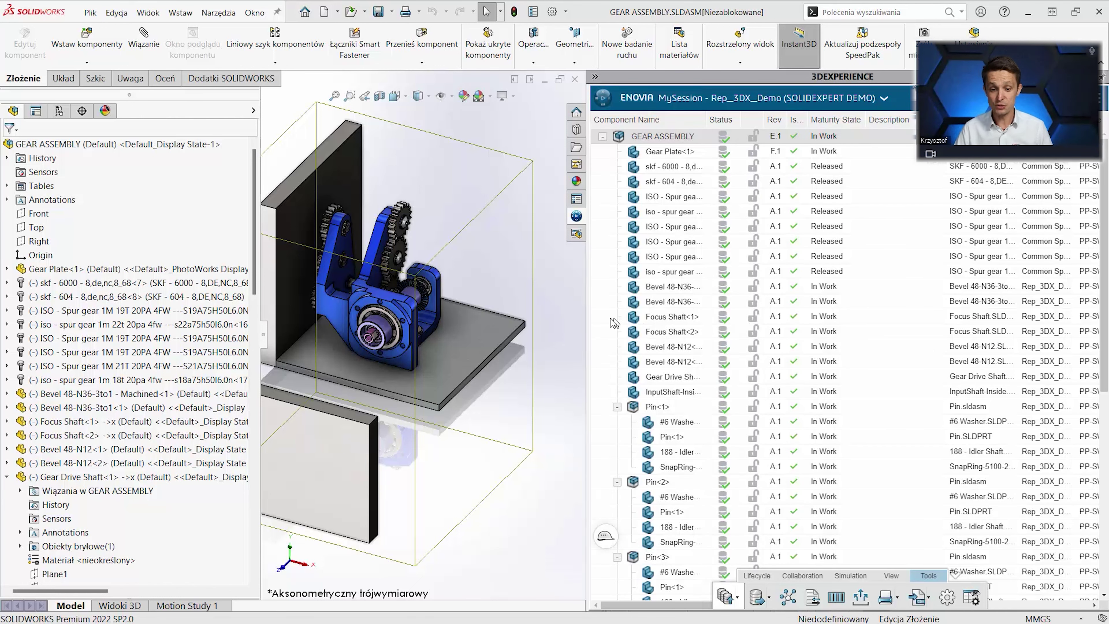
{"action": "left_click_drag", "start_coordinate": [589, 320], "coordinate": [704, 312]}
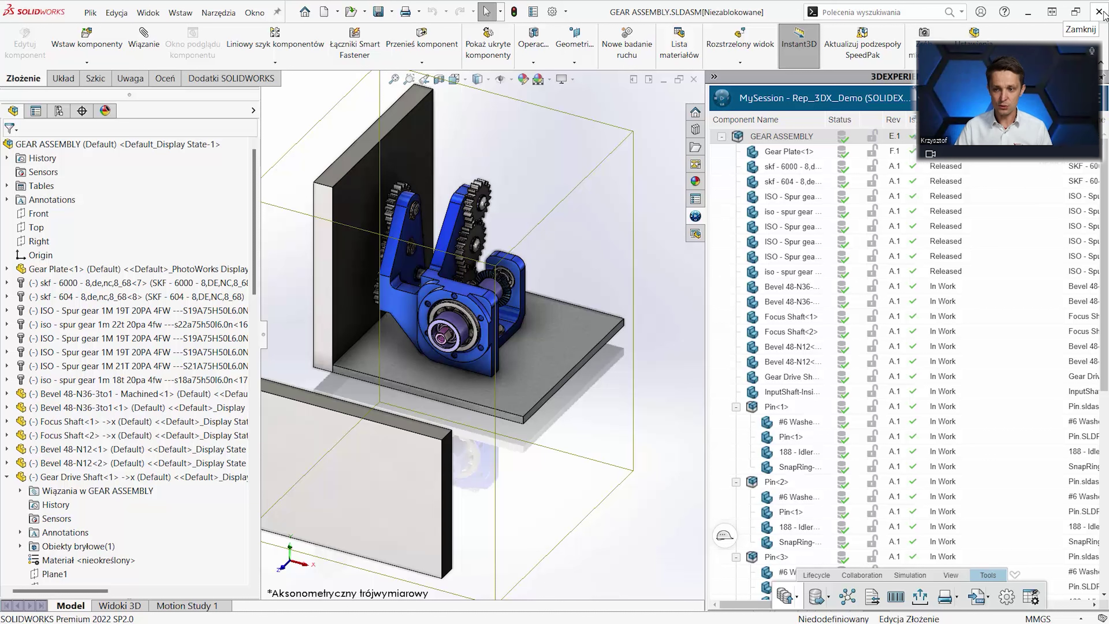
Close SOLIDWORKS and minimize PowerPoint to reveal the 3DEXPERIENCE Zadania task board.
{"action": "left_click", "coordinate": [1099, 13]}
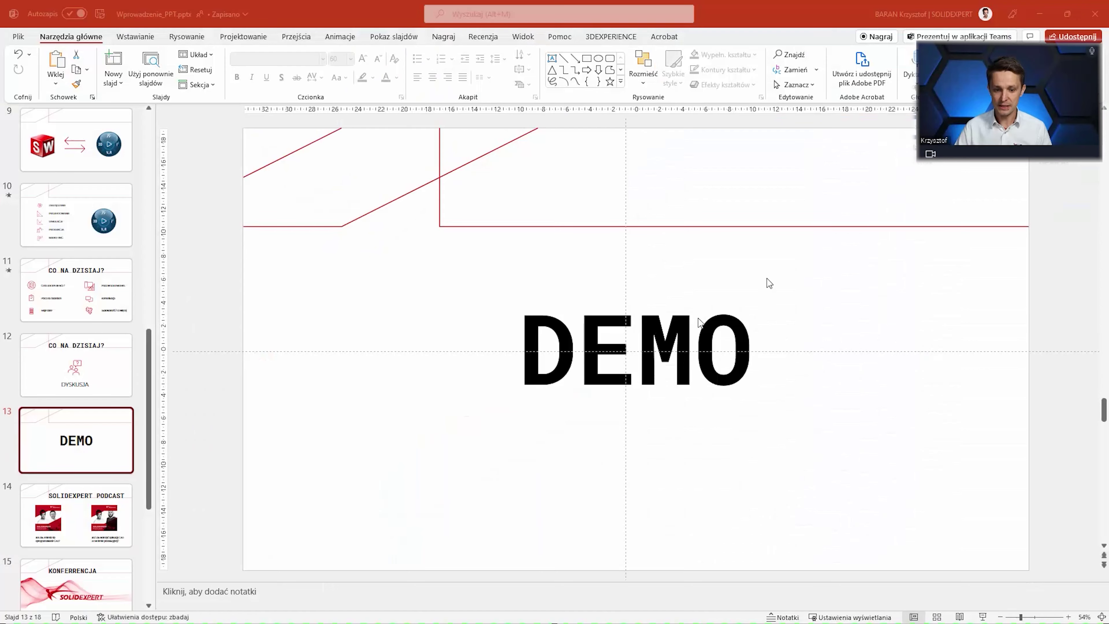
{"action": "left_click", "coordinate": [1046, 13]}
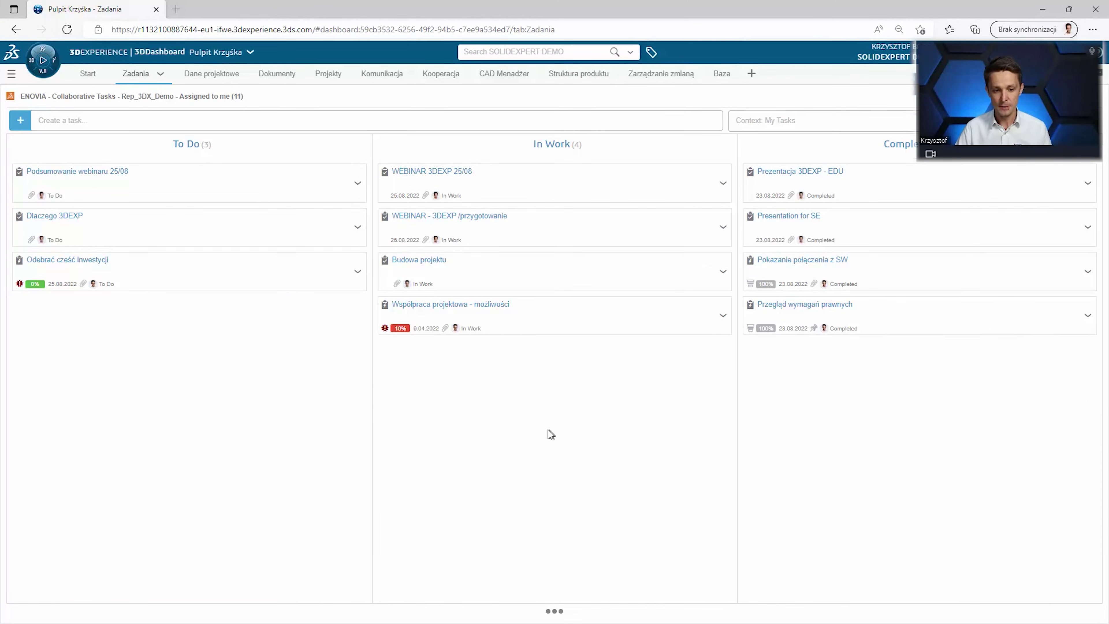
In Dane projektowe, update the bookmark to latest revisions and load GEAR ASSEMBLY into 3DPlay.
{"action": "left_click", "coordinate": [200, 73]}
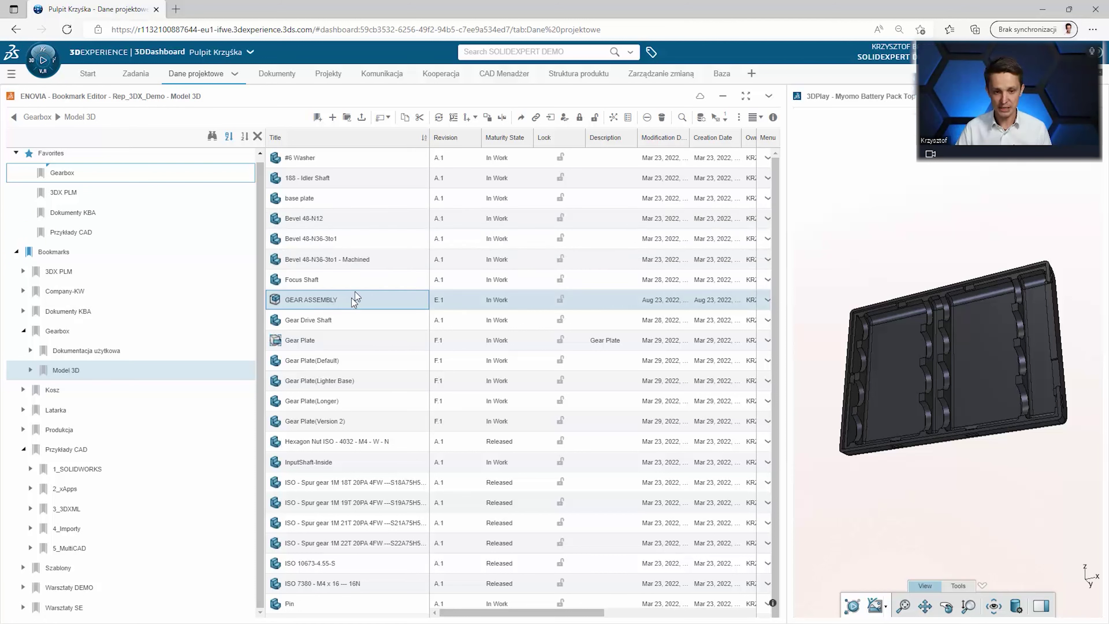
{"action": "left_click", "coordinate": [387, 117]}
{"action": "left_click", "coordinate": [392, 132]}
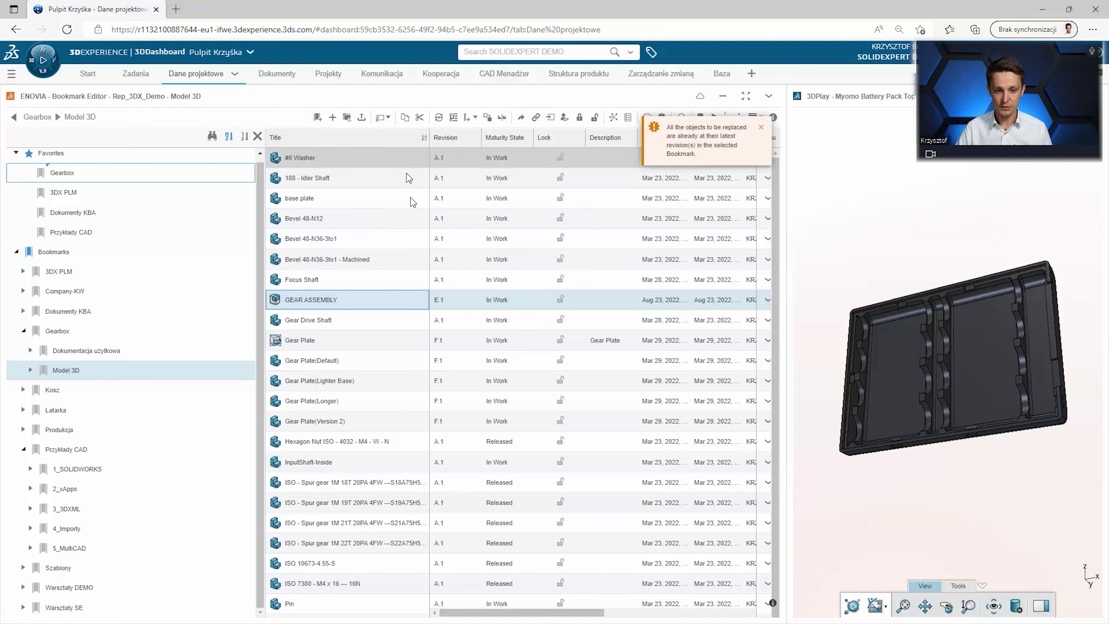
{"action": "left_click_drag", "start_coordinate": [331, 299], "coordinate": [866, 257]}
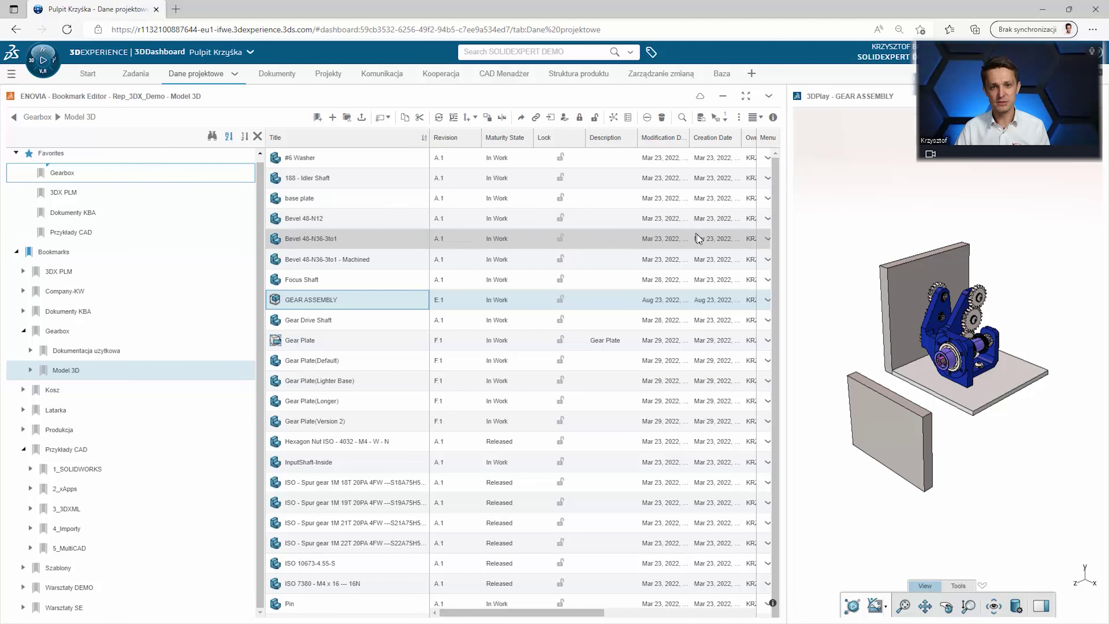
Maximize the 3DPlay widget so GEAR ASSEMBLY fills the screen.
{"action": "left_click", "coordinate": [1072, 96]}
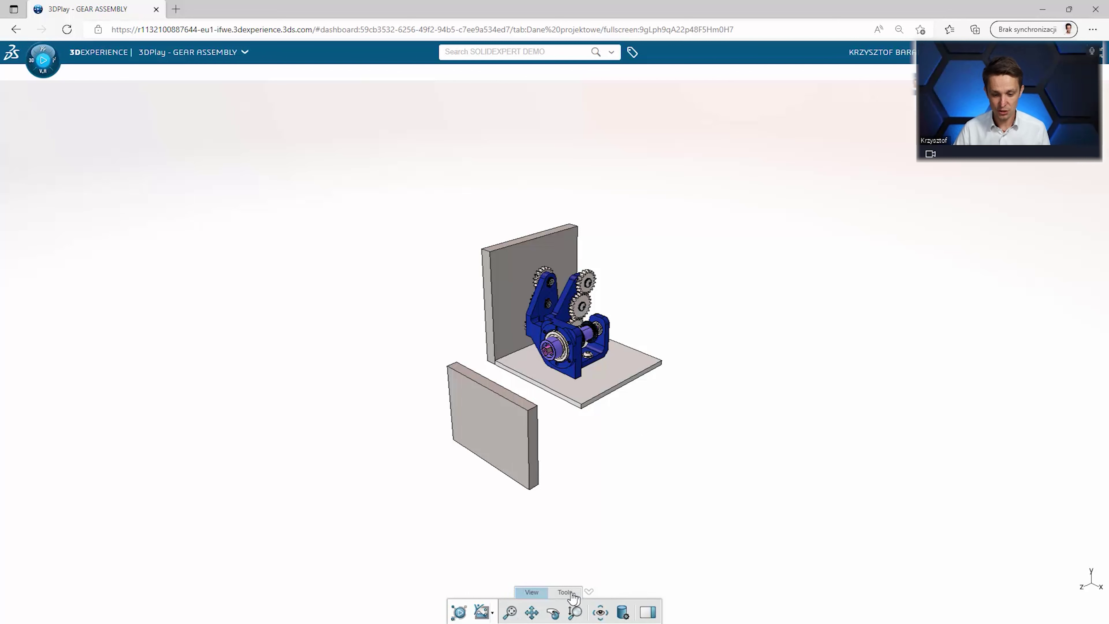
Try red circle and freehand annotations around the added plate, then clear them.
{"action": "left_click", "coordinate": [563, 593]}
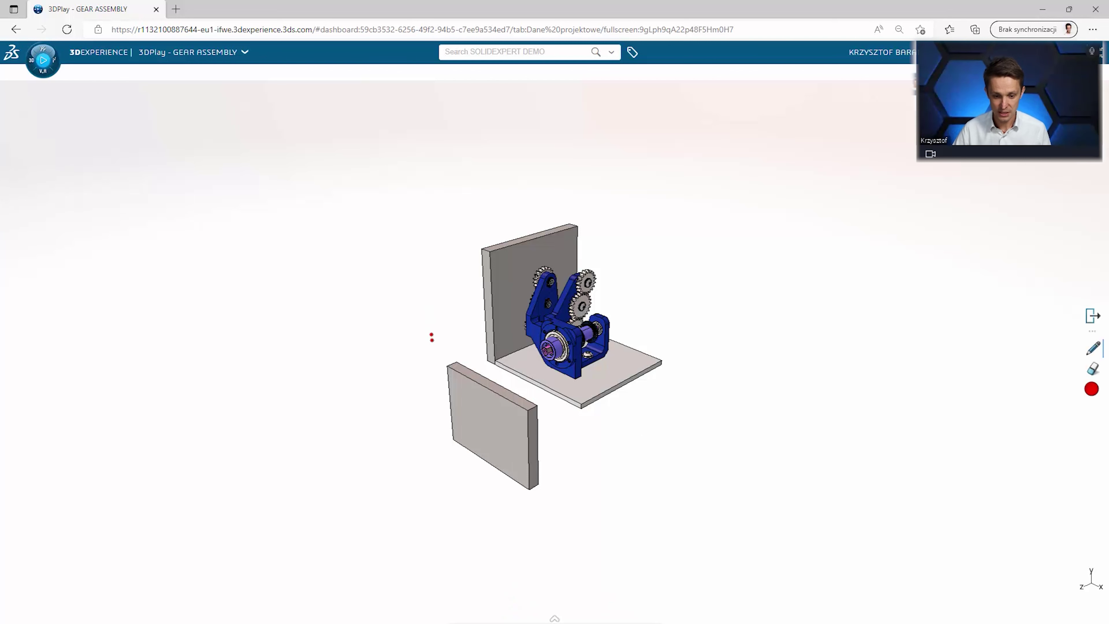
{"action": "mouse_move", "coordinate": [433, 351]}
{"action": "left_mouse_down"}
{"action": "mouse_move", "coordinate": [433, 478]}
{"action": "mouse_move", "coordinate": [463, 363]}
{"action": "mouse_move", "coordinate": [428, 378]}
{"action": "mouse_move", "coordinate": [413, 344]}
{"action": "mouse_move", "coordinate": [421, 378]}
{"action": "mouse_move", "coordinate": [494, 356]}
{"action": "left_mouse_up"}
{"action": "key", "text": "Escape"}
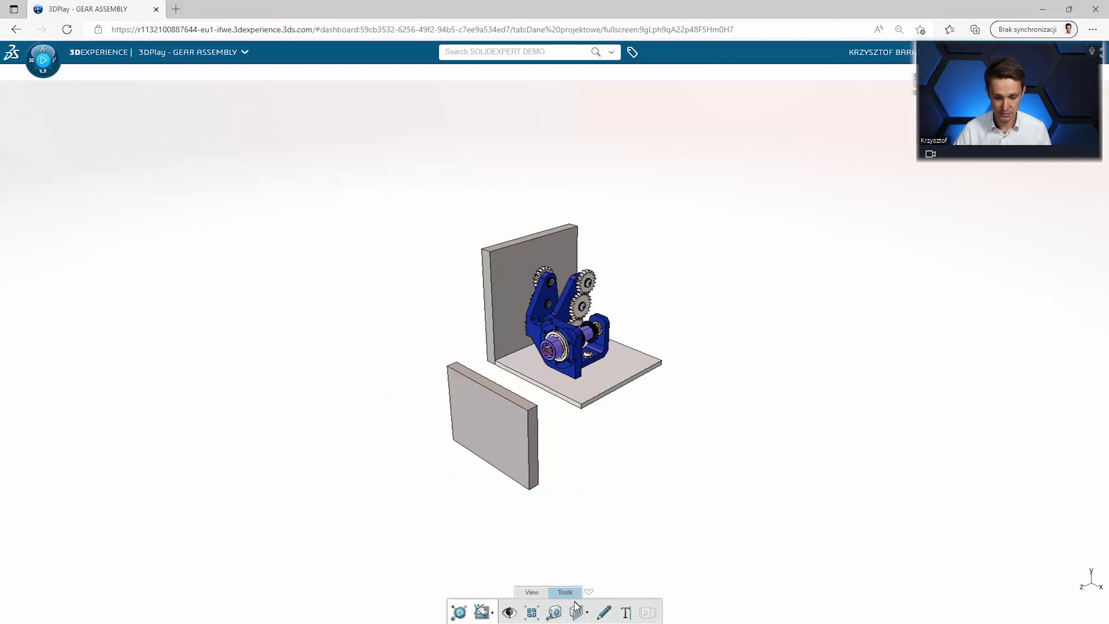
{"action": "left_click", "coordinate": [604, 612]}
{"action": "left_click_drag", "start_coordinate": [472, 348], "coordinate": [370, 423]}
{"action": "mouse_move", "coordinate": [402, 459]}
{"action": "left_mouse_down"}
{"action": "mouse_move", "coordinate": [427, 356]}
{"action": "mouse_move", "coordinate": [440, 351]}
{"action": "mouse_move", "coordinate": [426, 351]}
{"action": "mouse_move", "coordinate": [451, 372]}
{"action": "mouse_move", "coordinate": [1050, 328]}
{"action": "left_mouse_up"}
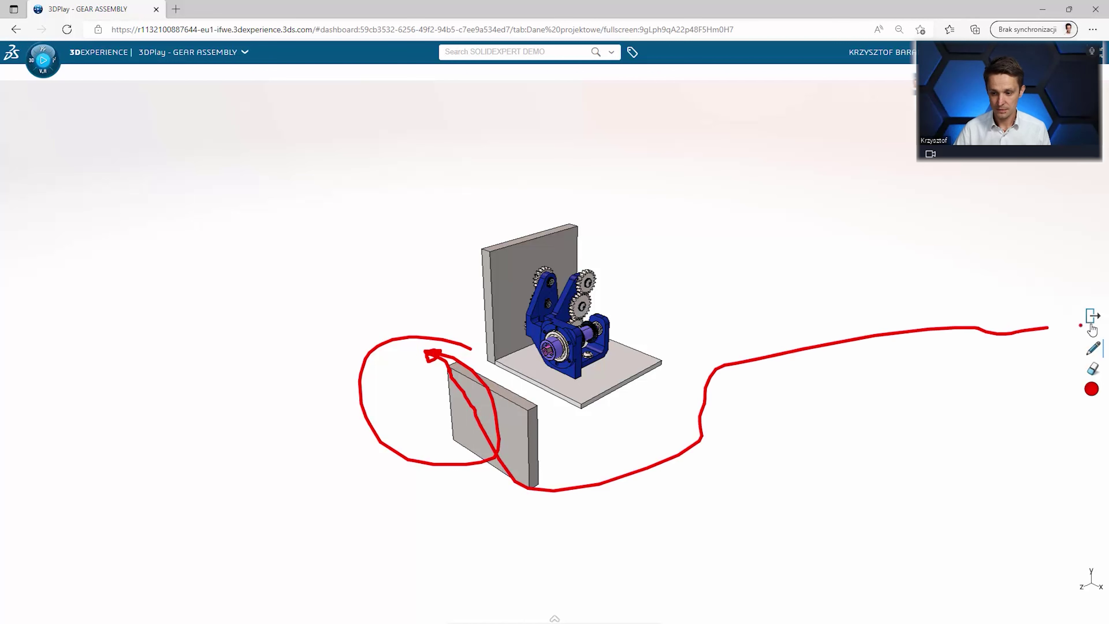
{"action": "left_click", "coordinate": [1093, 322]}
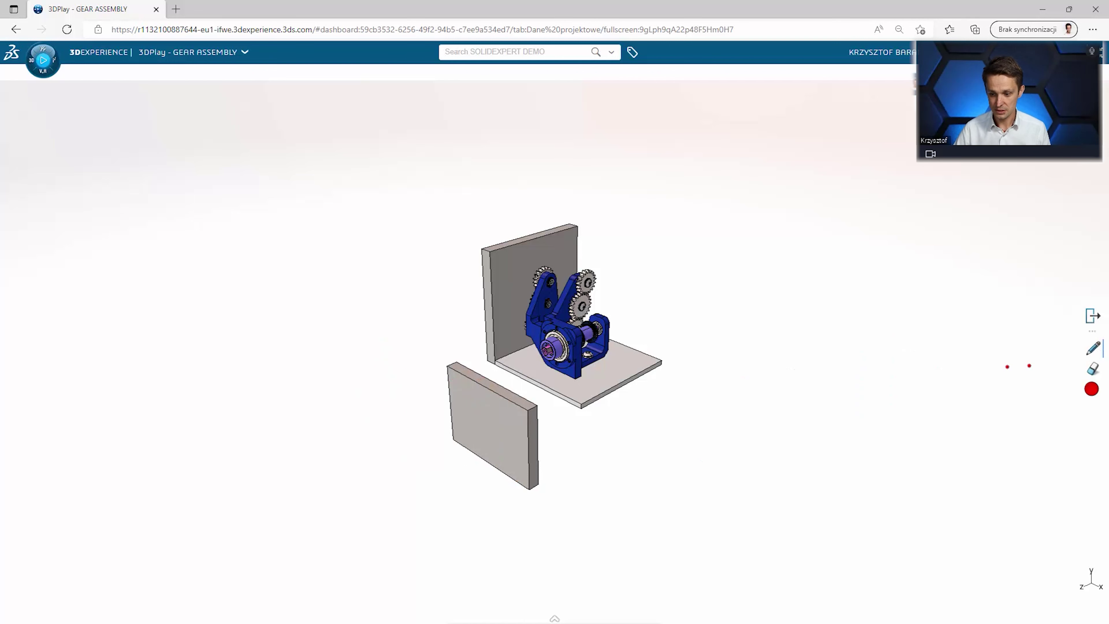
{"action": "mouse_move", "coordinate": [532, 395]}
{"action": "left_mouse_down"}
{"action": "mouse_move", "coordinate": [513, 430]}
{"action": "mouse_move", "coordinate": [507, 392]}
{"action": "mouse_move", "coordinate": [535, 378]}
{"action": "left_mouse_up"}
{"action": "key", "text": "Escape"}
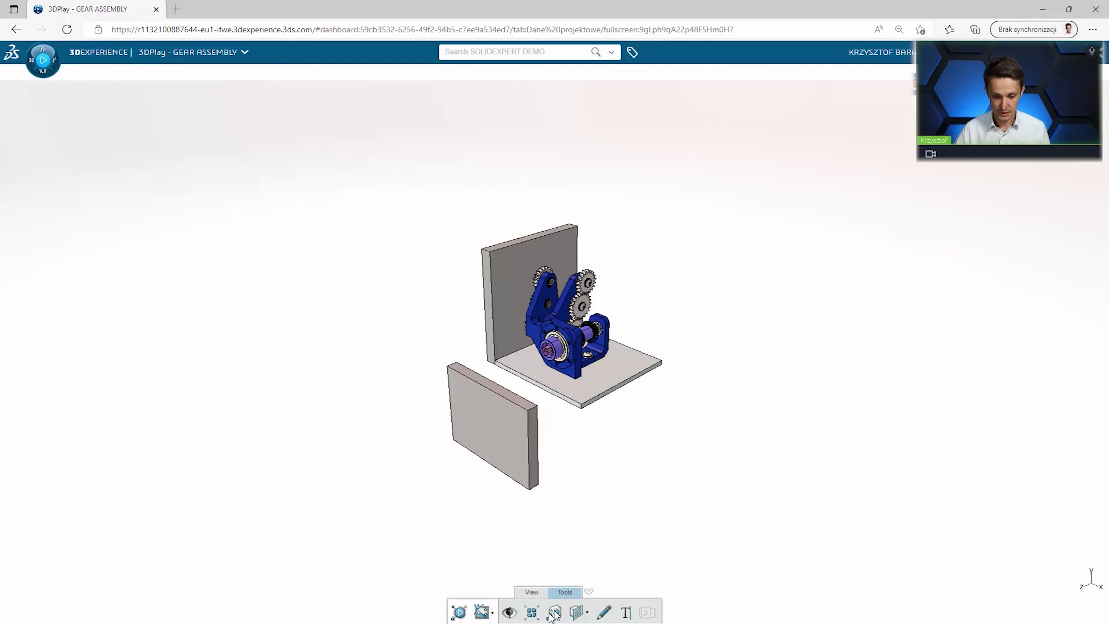
Add the text note 'To jest nowe!!!!' at the lower left of the model.
{"action": "left_click", "coordinate": [626, 613]}
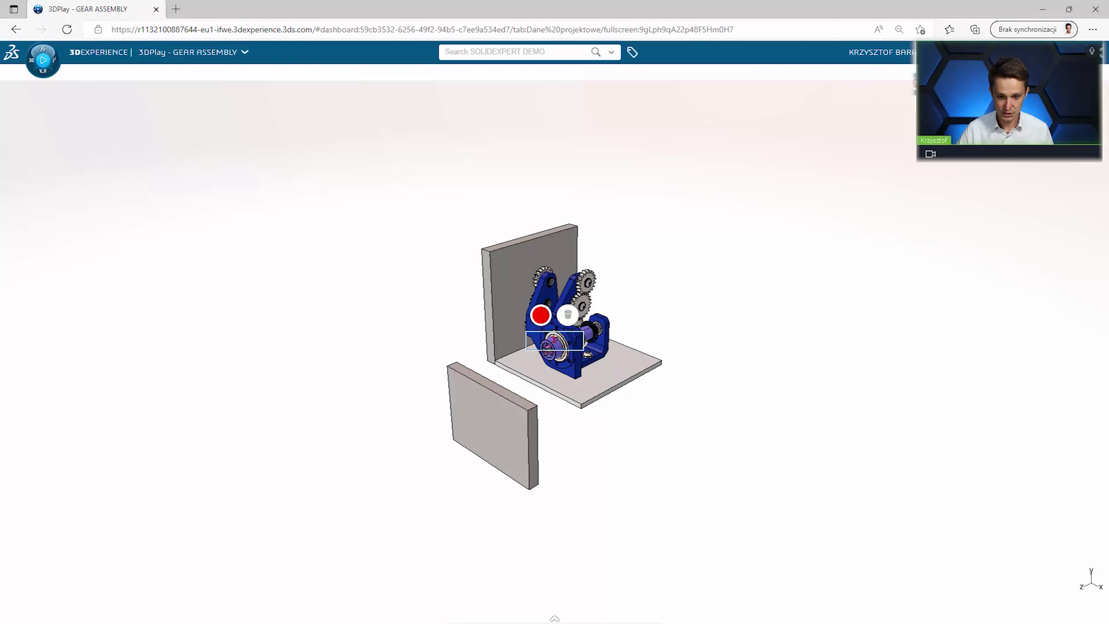
{"action": "left_click_drag", "start_coordinate": [543, 356], "coordinate": [336, 508]}
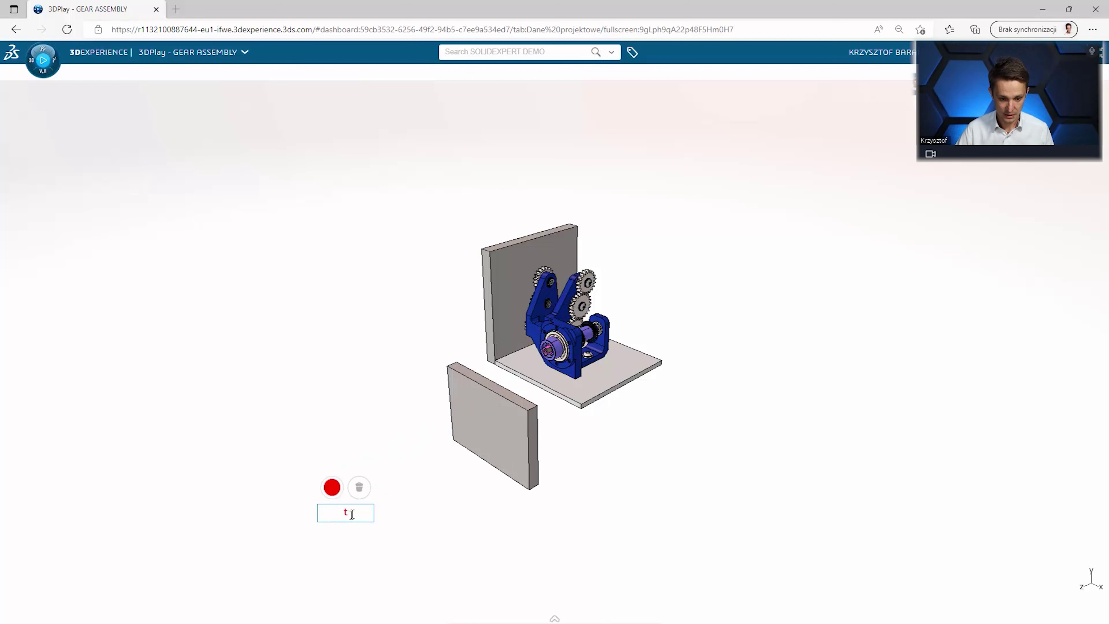
{"action": "type", "text": "0"}
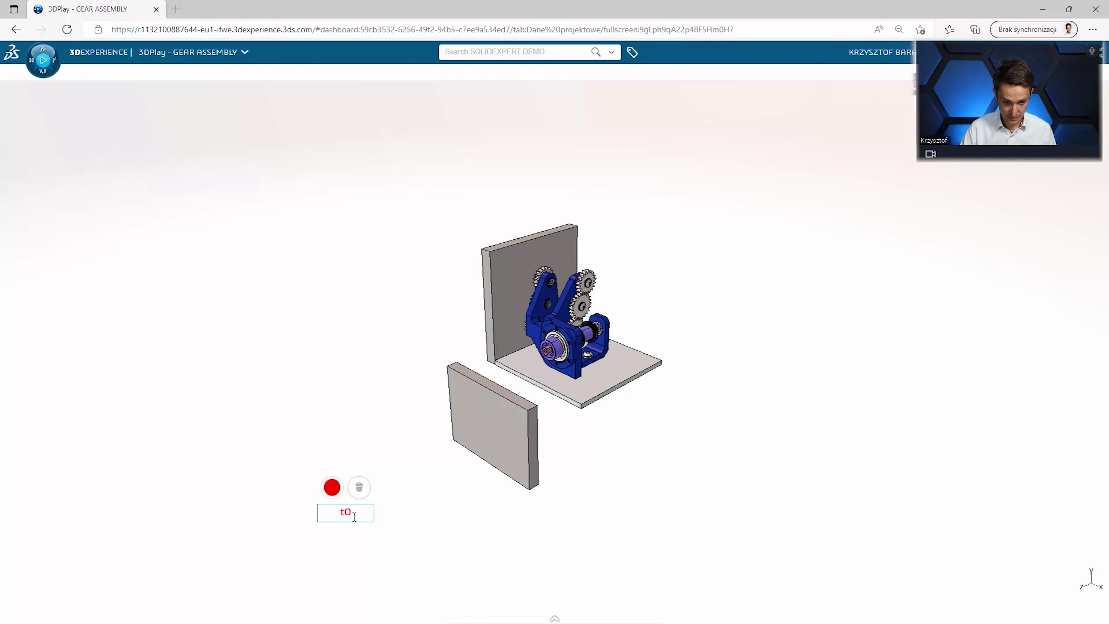
{"action": "key", "text": "BackSpace"}
{"action": "key", "text": "BackSpace"}
{"action": "type", "text": "To jest n"}
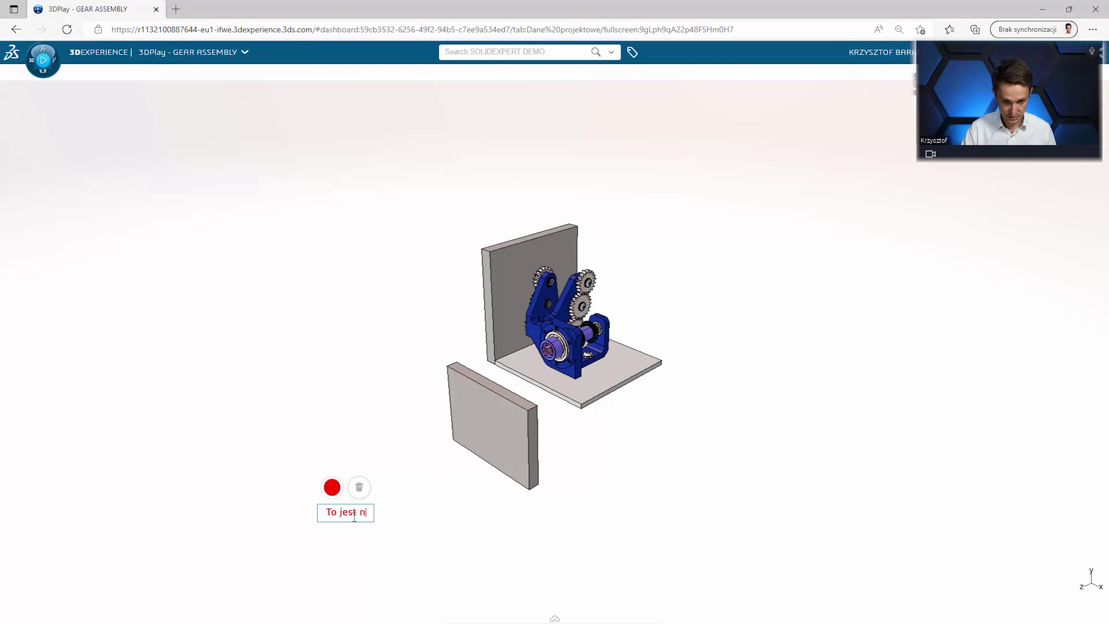
{"action": "type", "text": "owe!!!!"}
{"action": "key", "text": "Return"}
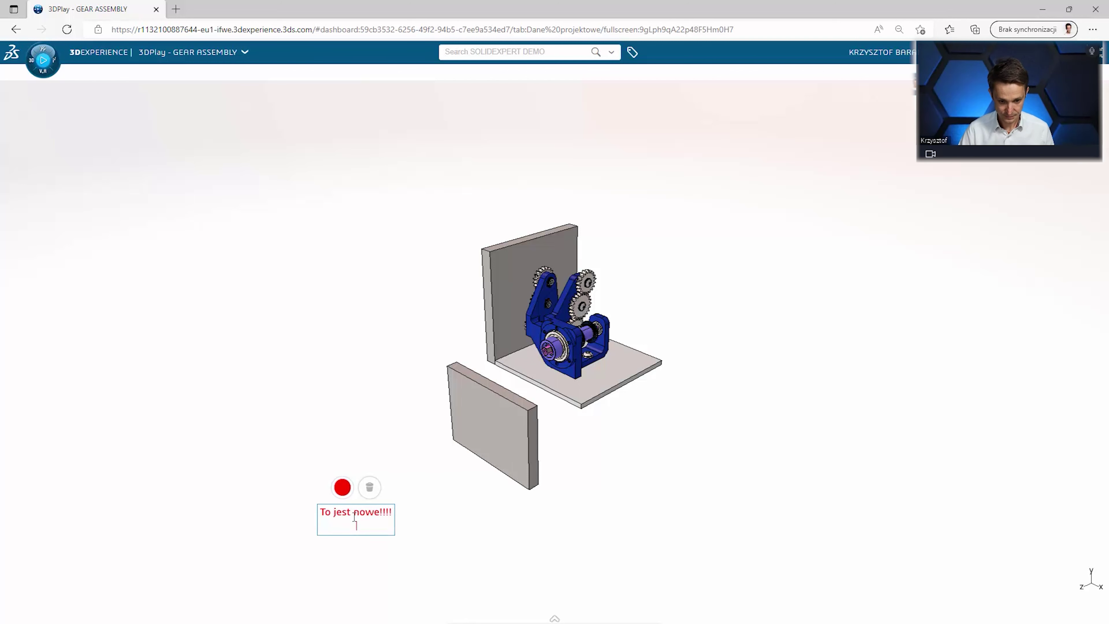
{"action": "left_click", "coordinate": [495, 516]}
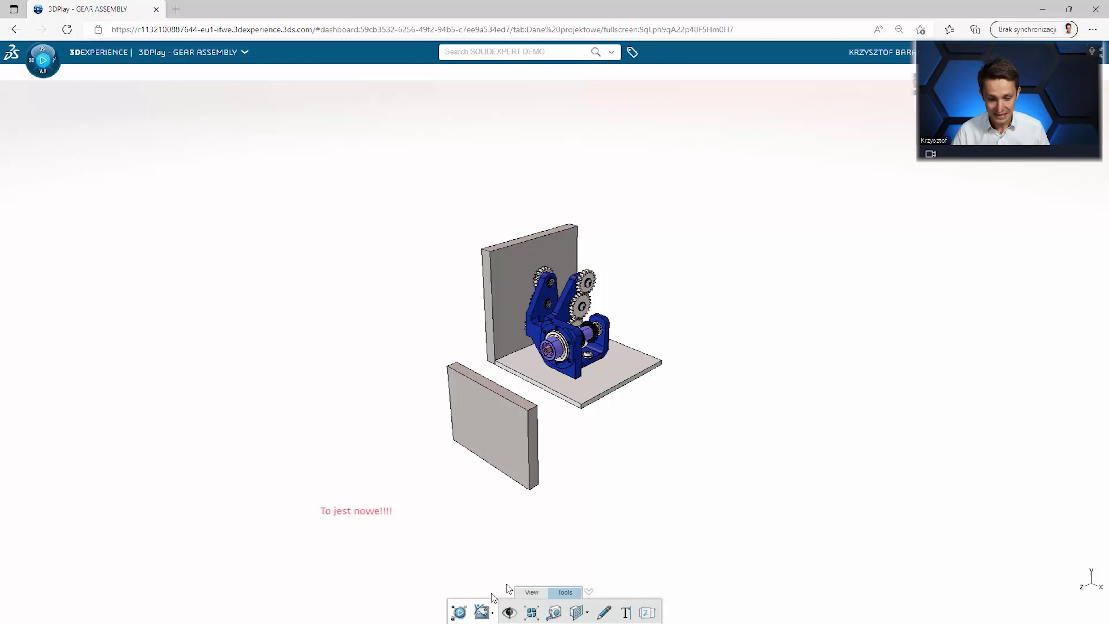
Start publishing the image as a Post to the Projekt 3DX PLM community.
{"action": "left_click", "coordinate": [483, 613]}
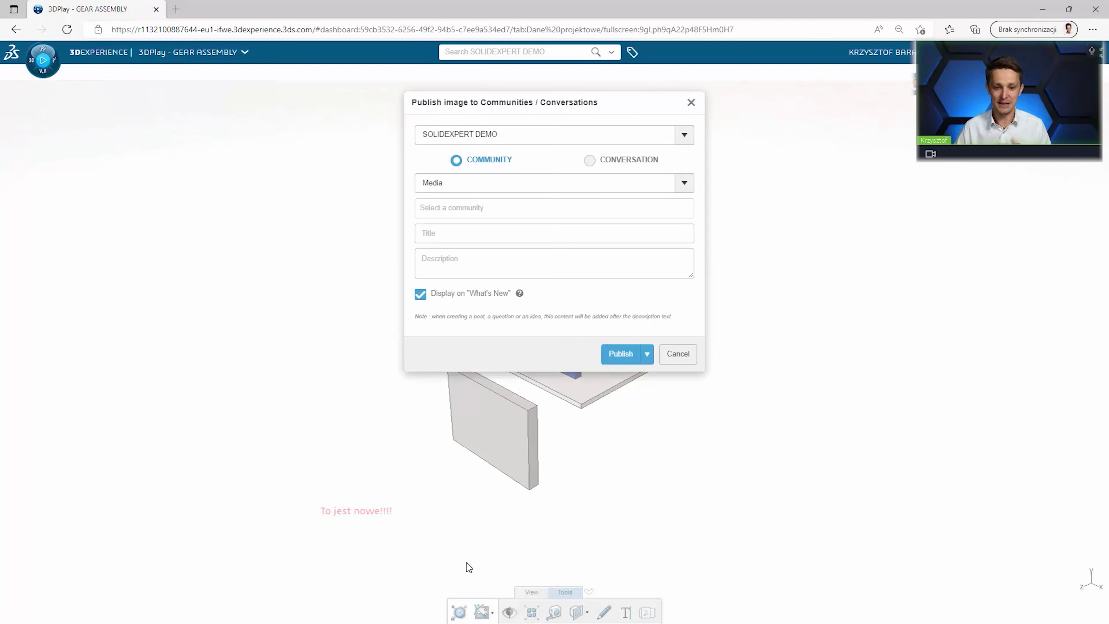
{"action": "left_click", "coordinate": [502, 191]}
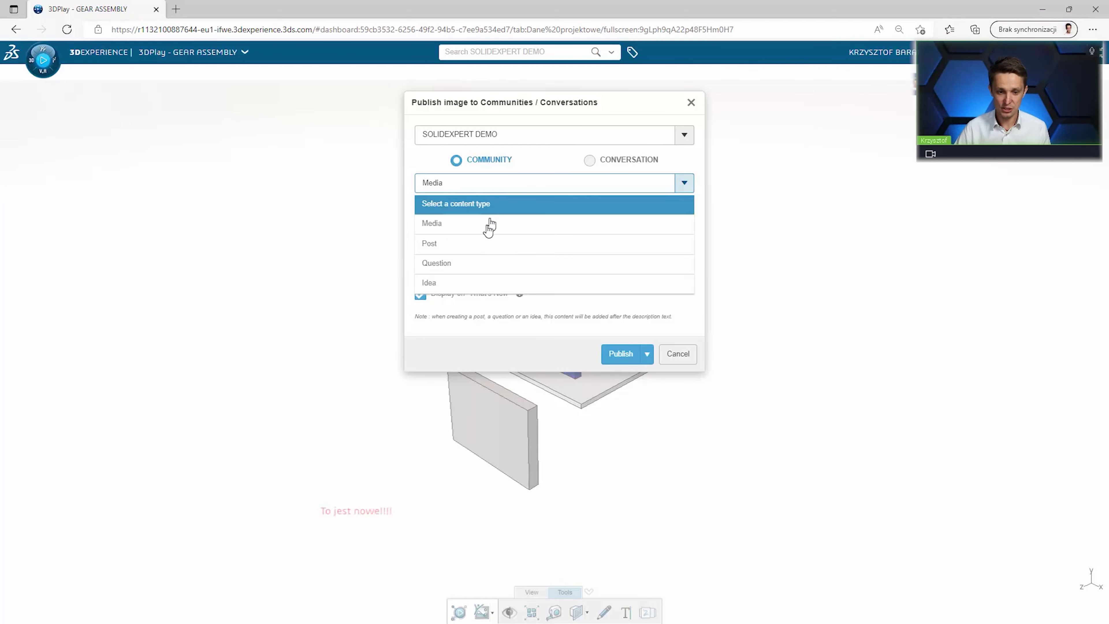
{"action": "left_click", "coordinate": [482, 243]}
{"action": "left_click", "coordinate": [479, 212]}
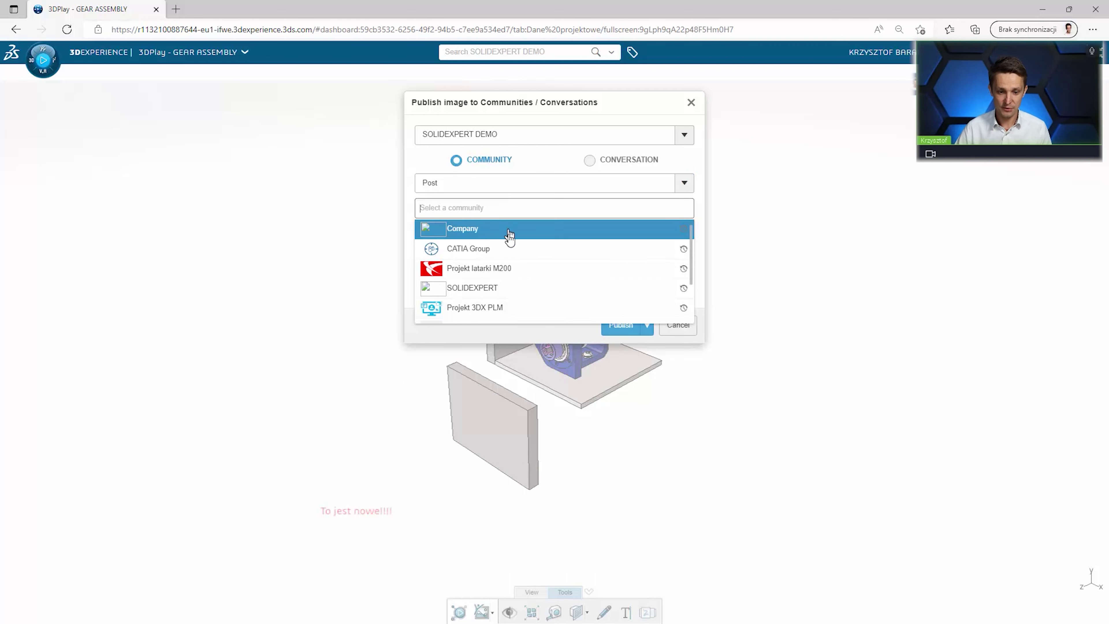
{"action": "left_click", "coordinate": [499, 307]}
Title the post 'Zmiany w projekcie!!', describe the new production element, and publish it.
{"action": "left_click", "coordinate": [457, 229]}
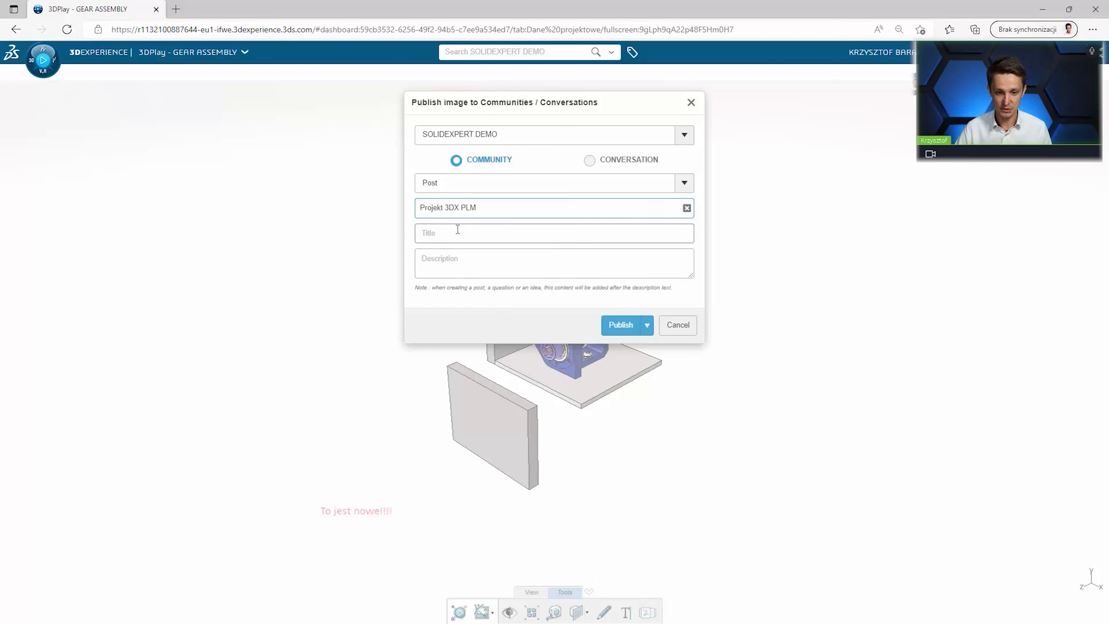
{"action": "type", "text": "Zmiany"}
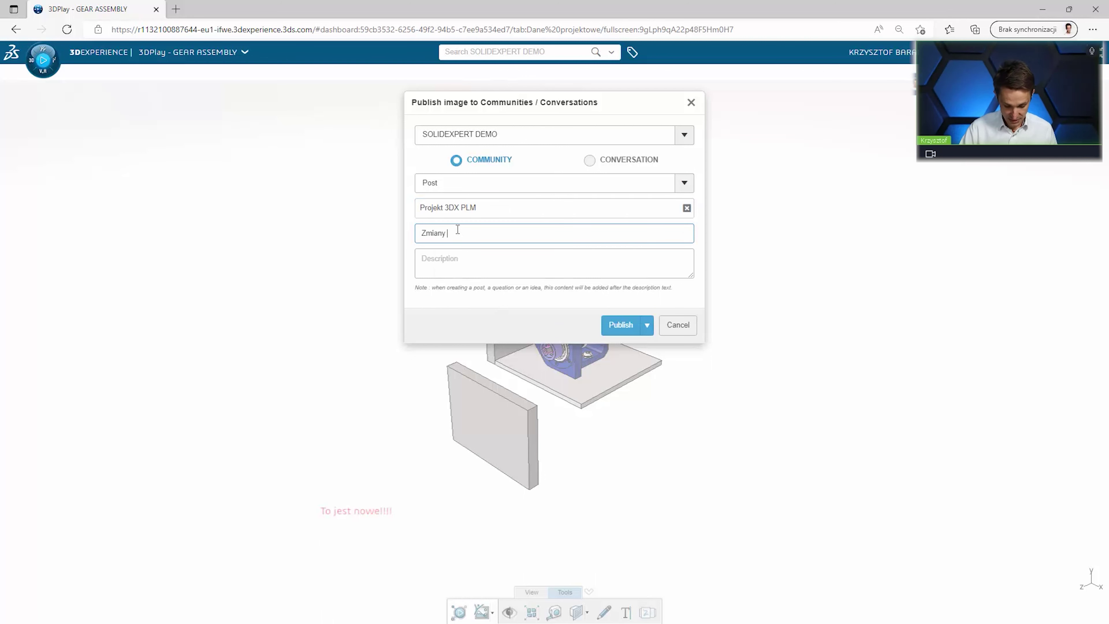
{"action": "type", "text": " w projekcie!!"}
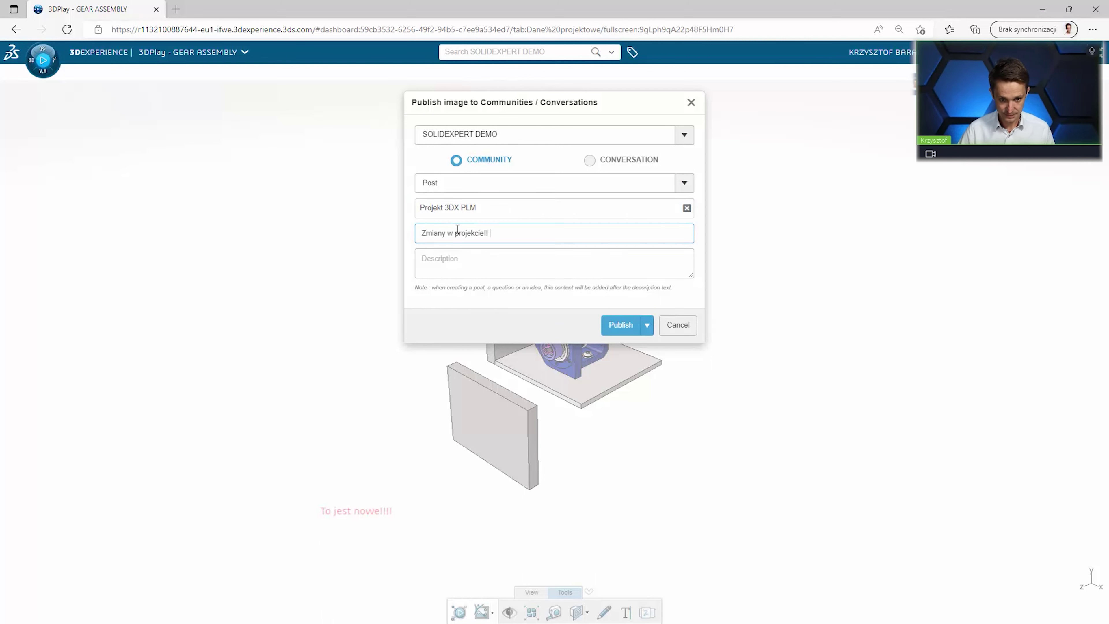
{"action": "left_click", "coordinate": [464, 254]}
{"action": "type", "text": "now"}
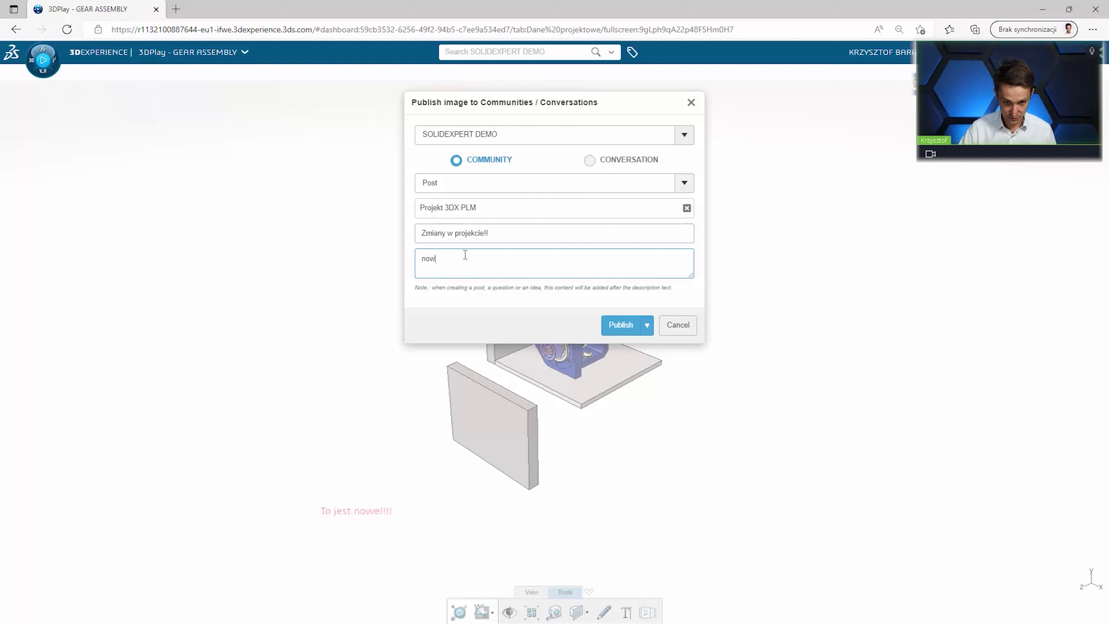
{"action": "type", "text": "y ek"}
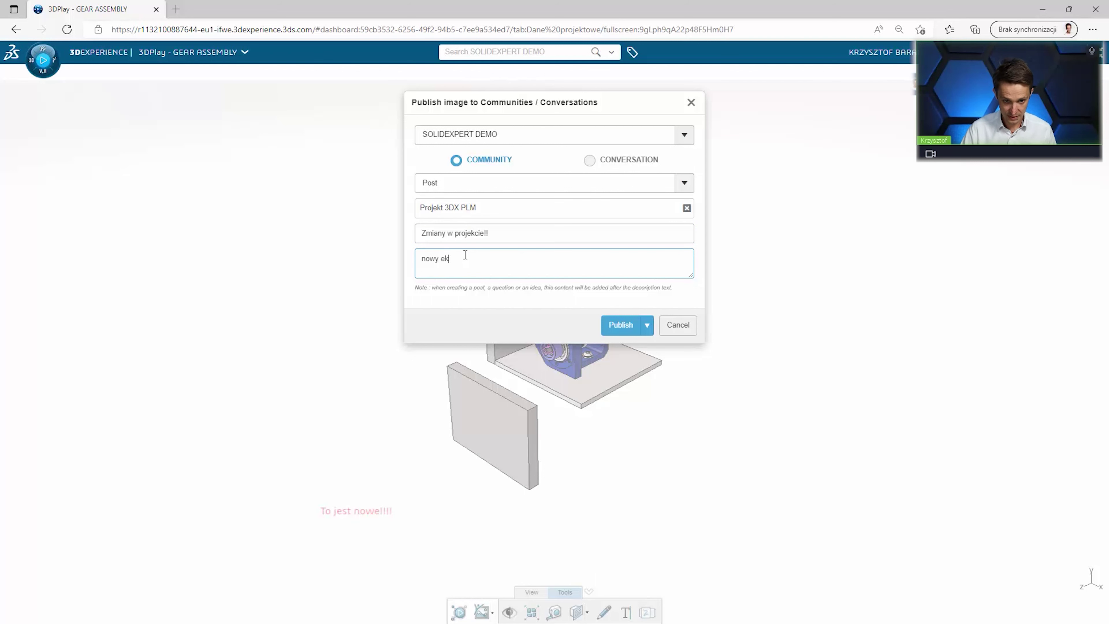
{"action": "key", "text": "BackSpace"}
{"action": "type", "text": "lemt w"}
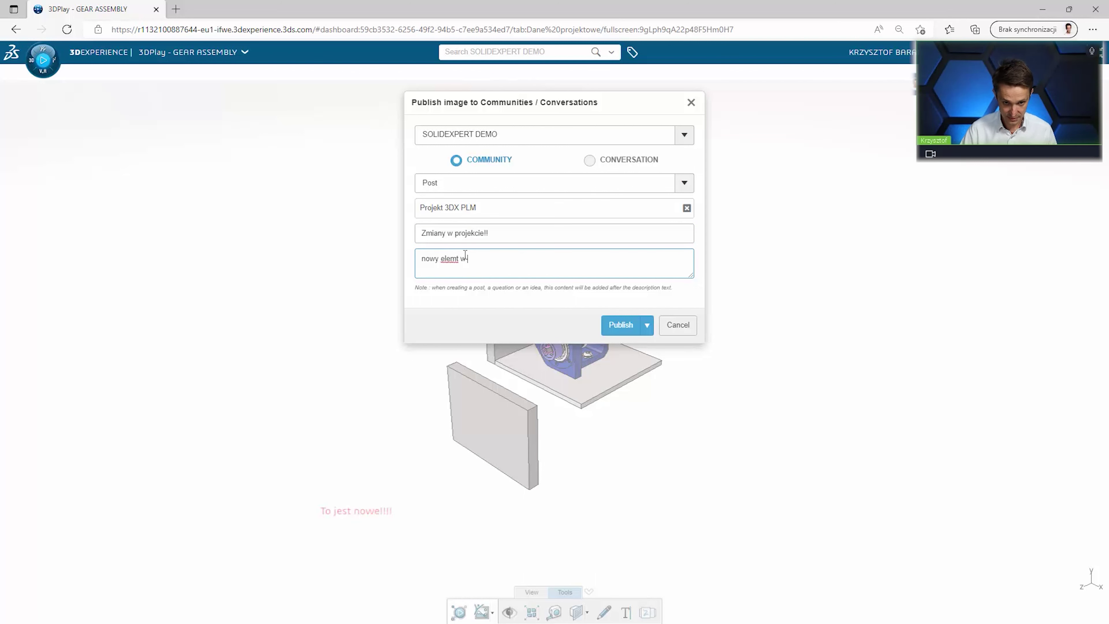
{"action": "key", "text": "BackSpace"}
{"action": "key", "text": "BackSpace"}
{"action": "key", "text": "BackSpace"}
{"action": "type", "text": "ent w pr"}
{"action": "type", "text": "odukcie"}
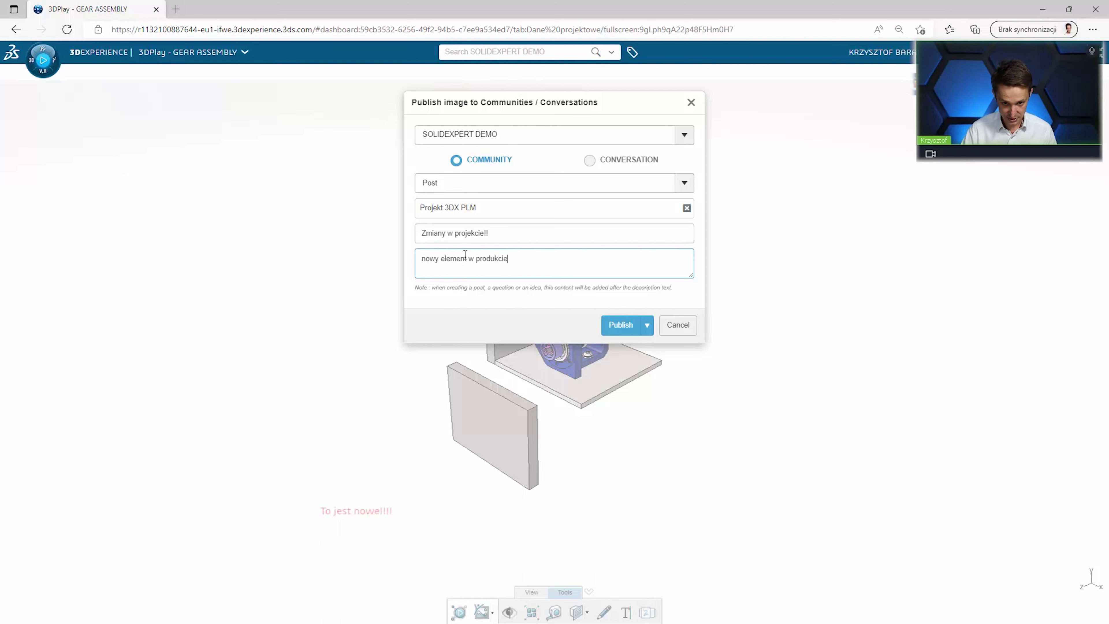
{"action": "left_click", "coordinate": [628, 331]}
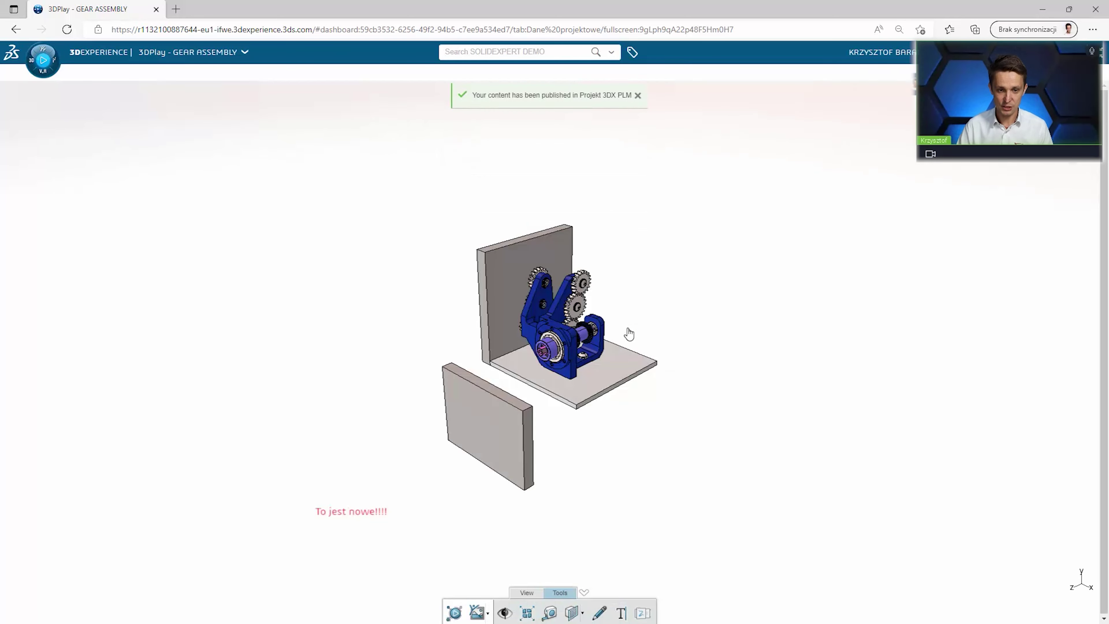
Leave full screen and scroll the Projekt 3DX PLM feed on Komunikacja to check the new post.
{"action": "left_click", "coordinate": [1105, 60]}
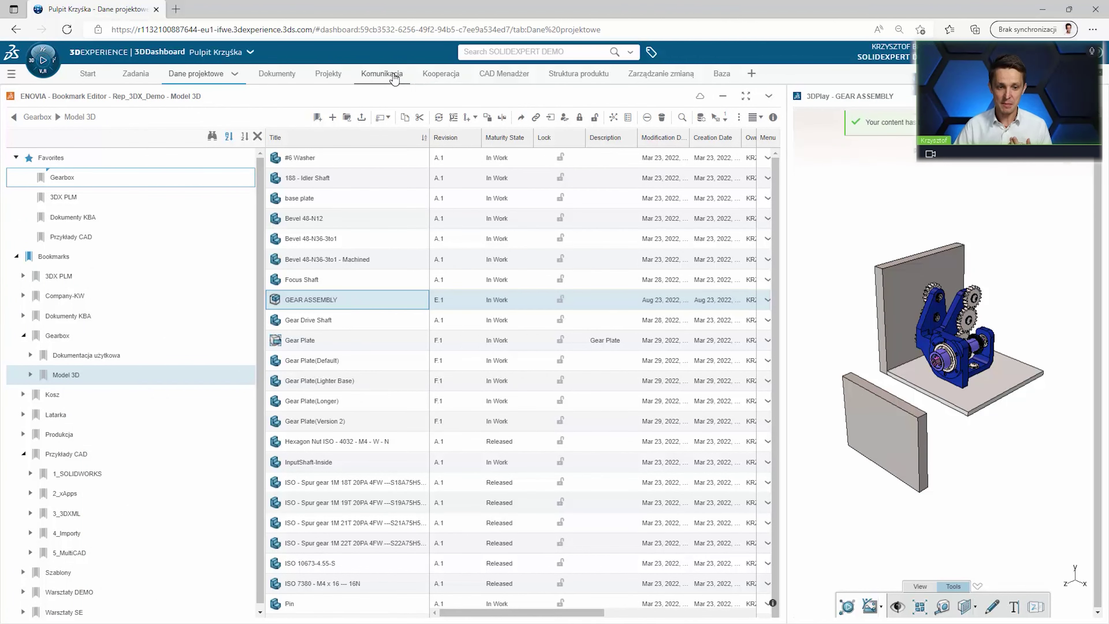
{"action": "left_click", "coordinate": [382, 74]}
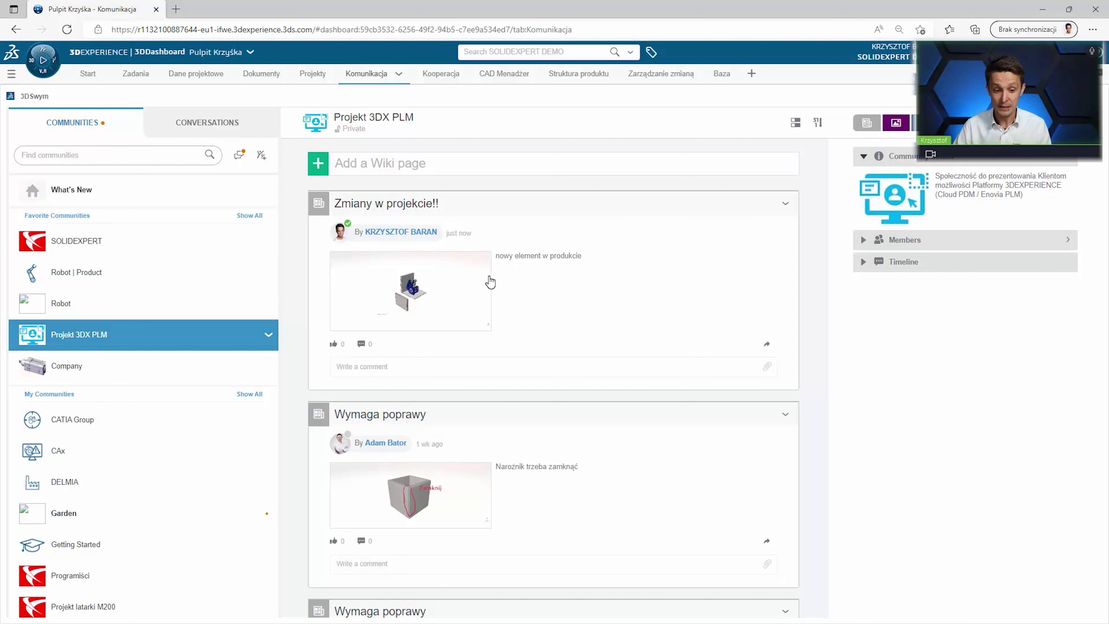
{"action": "scroll", "coordinate": [508, 322], "scroll_direction": "down", "scroll_amount": 5}
{"action": "scroll", "coordinate": [513, 327], "scroll_direction": "down", "scroll_amount": 5}
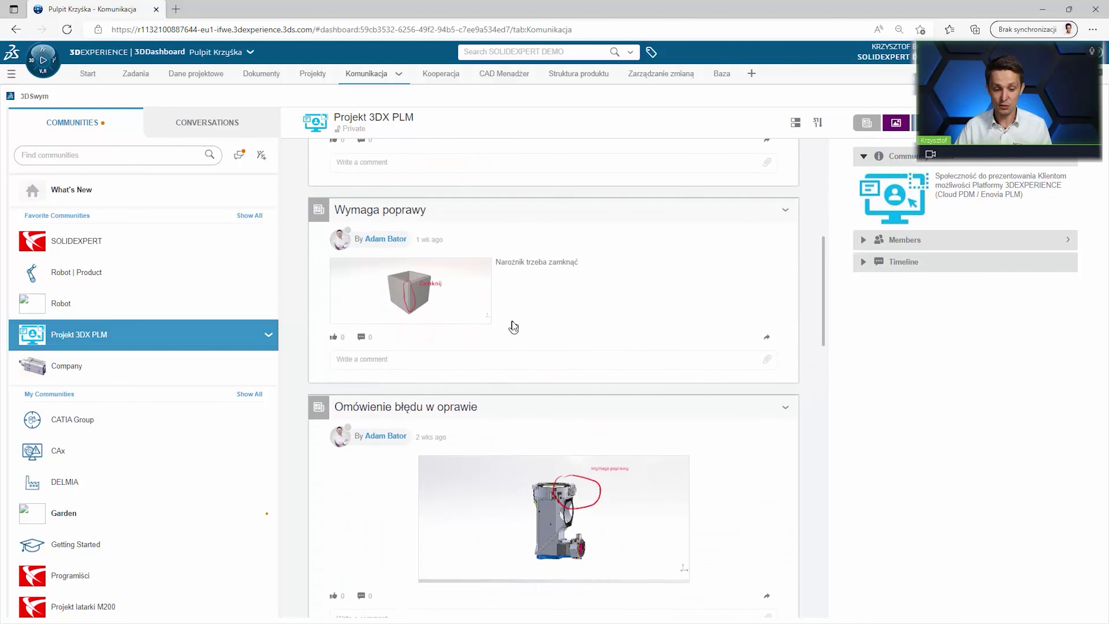
{"action": "scroll", "coordinate": [549, 388], "scroll_direction": "down", "scroll_amount": 2}
{"action": "scroll", "coordinate": [551, 393], "scroll_direction": "down", "scroll_amount": 5}
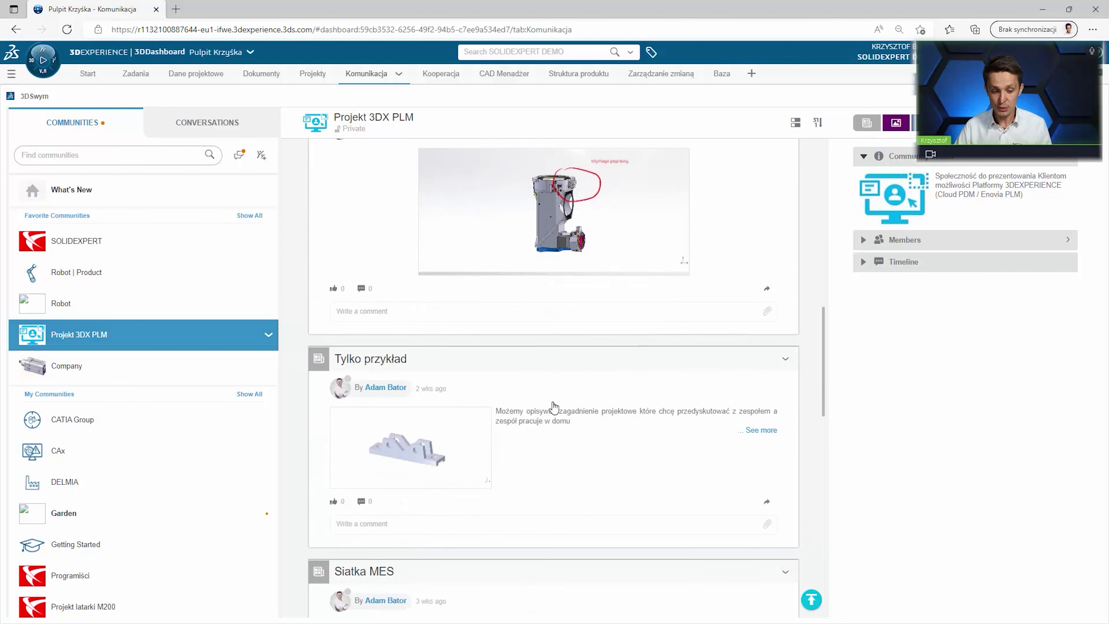
{"action": "scroll", "coordinate": [551, 407], "scroll_direction": "up", "scroll_amount": 3}
{"action": "scroll", "coordinate": [550, 397], "scroll_direction": "up", "scroll_amount": 3}
{"action": "scroll", "coordinate": [524, 336], "scroll_direction": "up", "scroll_amount": 3}
{"action": "scroll", "coordinate": [520, 335], "scroll_direction": "up", "scroll_amount": 1}
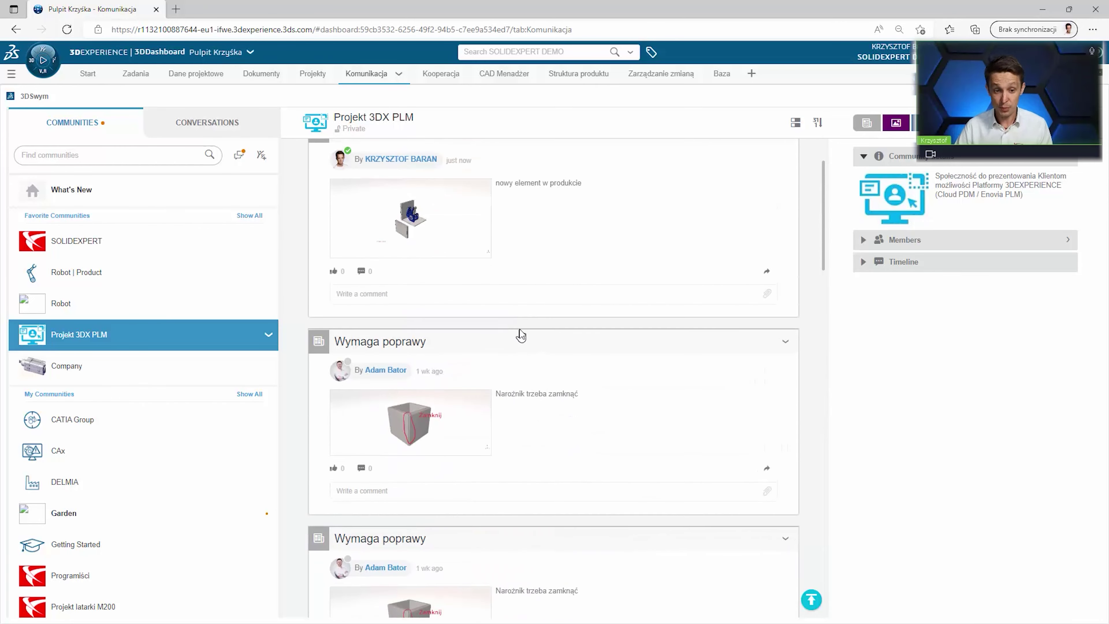
{"action": "scroll", "coordinate": [520, 335], "scroll_direction": "up", "scroll_amount": 2}
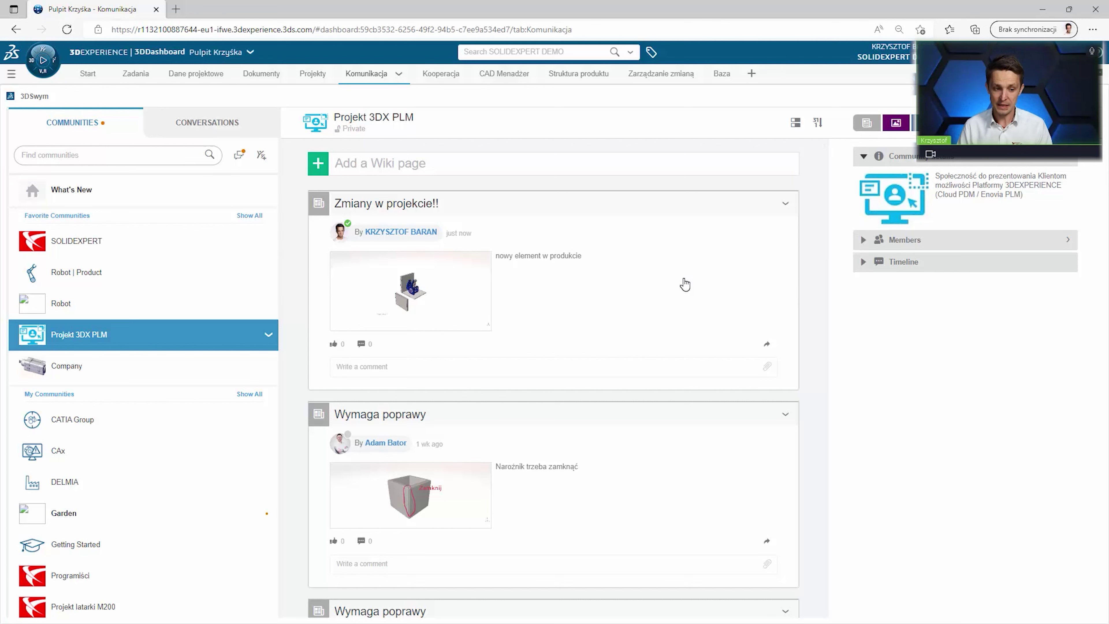
{"action": "left_click", "coordinate": [924, 122]}
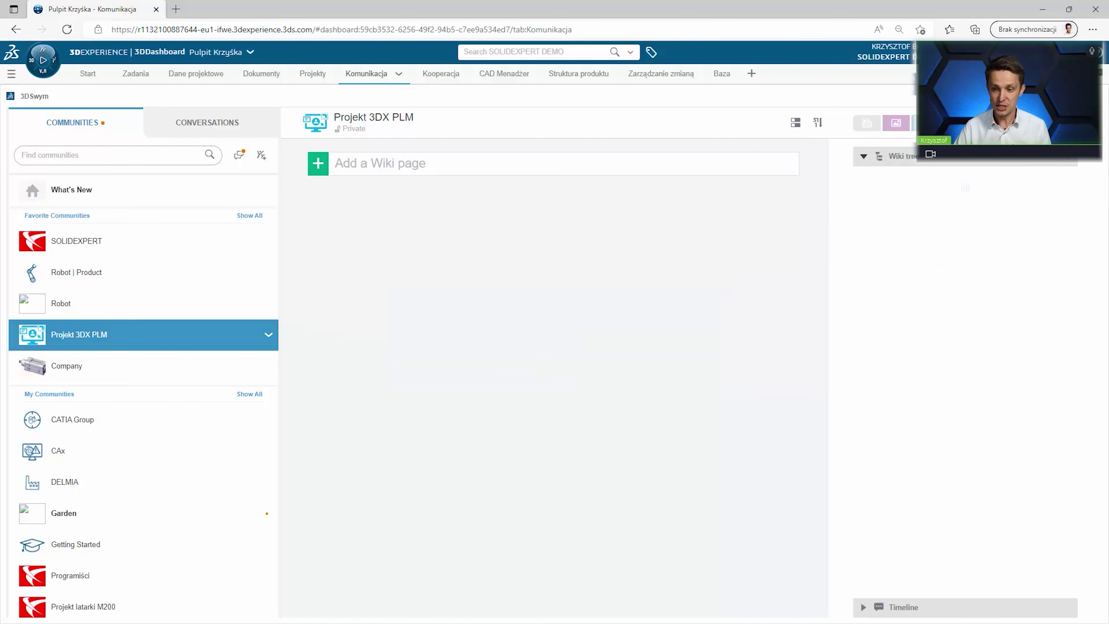
{"action": "left_click", "coordinate": [896, 185]}
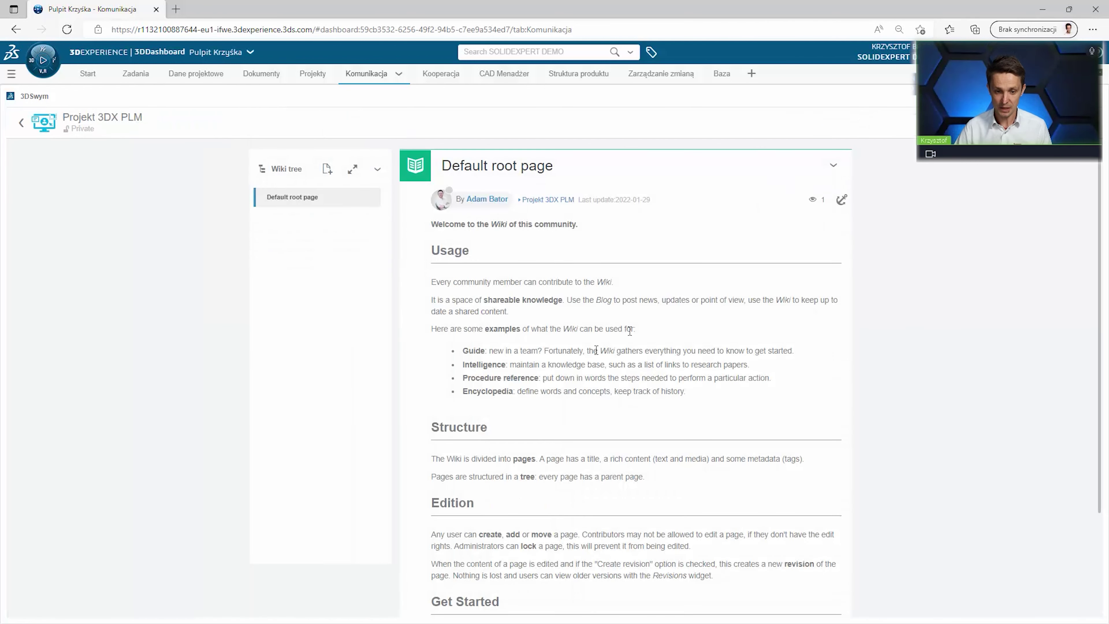
{"action": "scroll", "coordinate": [529, 318], "scroll_direction": "down", "scroll_amount": 3}
{"action": "scroll", "coordinate": [558, 345], "scroll_direction": "up", "scroll_amount": 3}
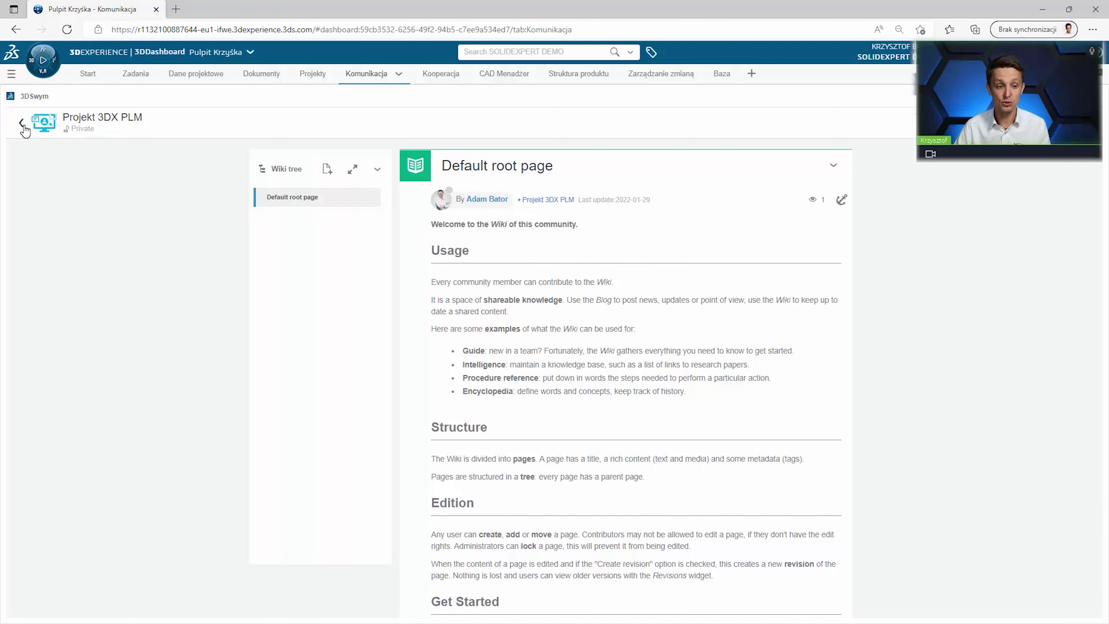
{"action": "left_click", "coordinate": [22, 124]}
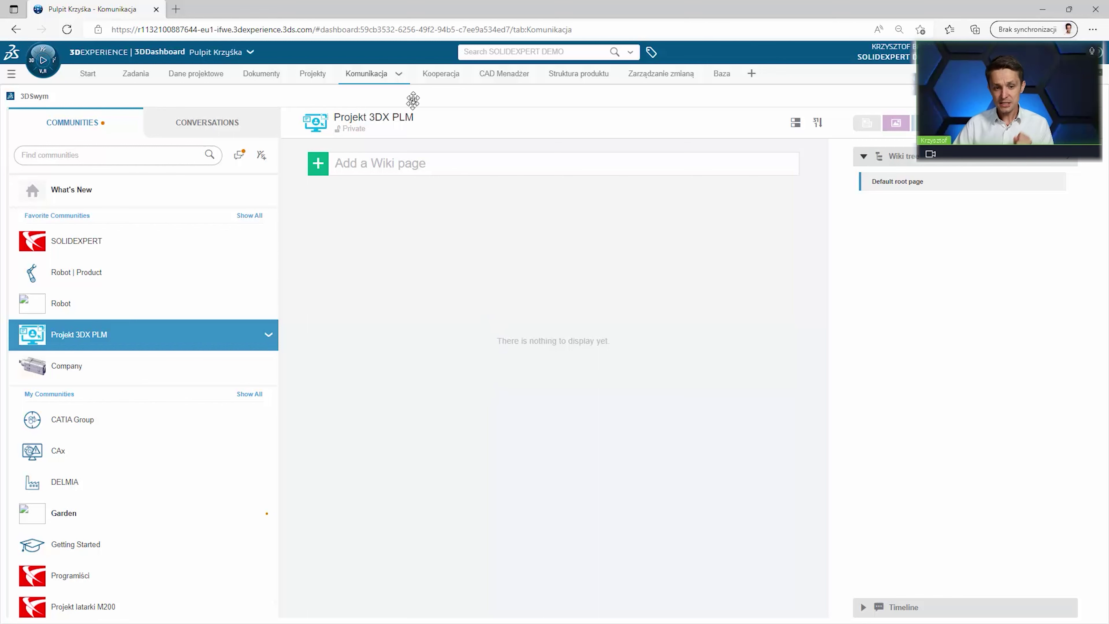
On the Kooperacja tab, show Wspornik.SLDPRT's details with 3DDrive maximized.
{"action": "left_click", "coordinate": [438, 78]}
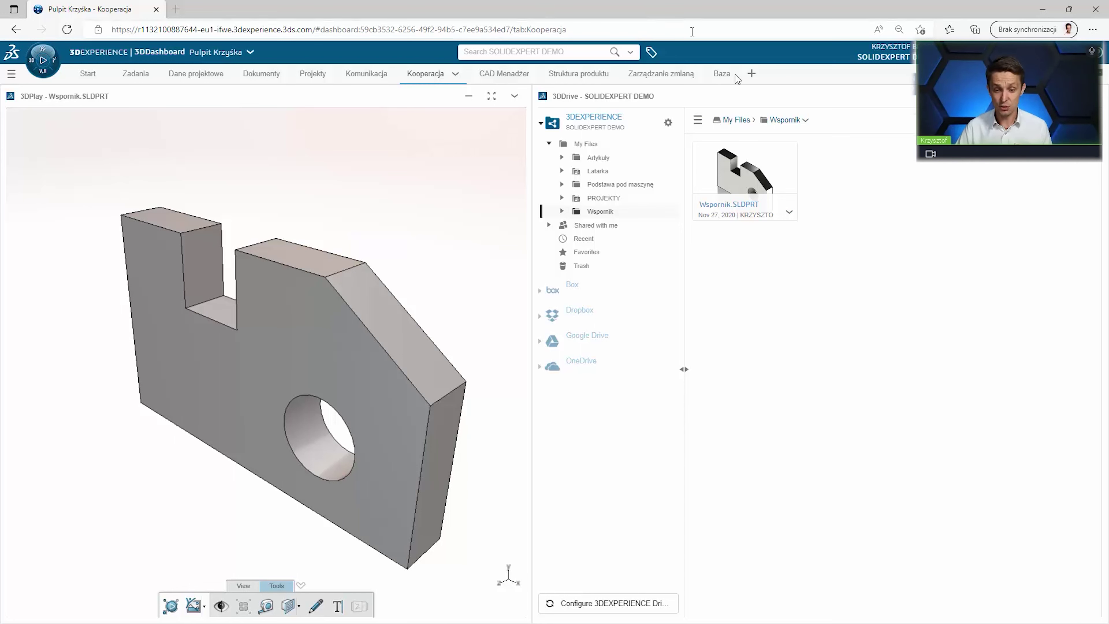
{"action": "mouse_move", "coordinate": [745, 180]}
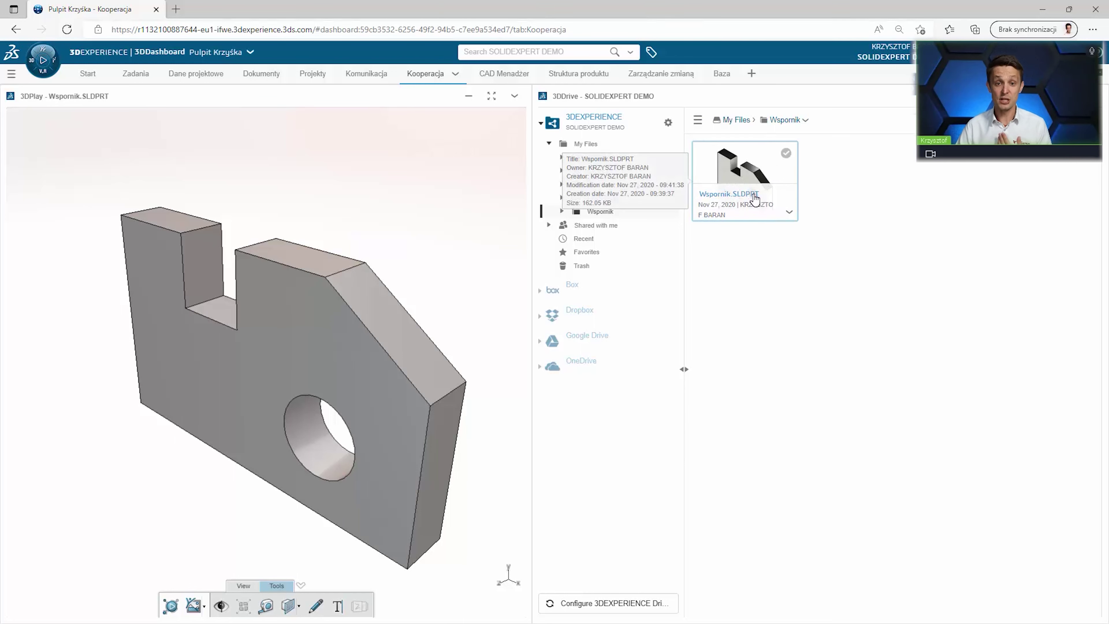
{"action": "left_click", "coordinate": [782, 210]}
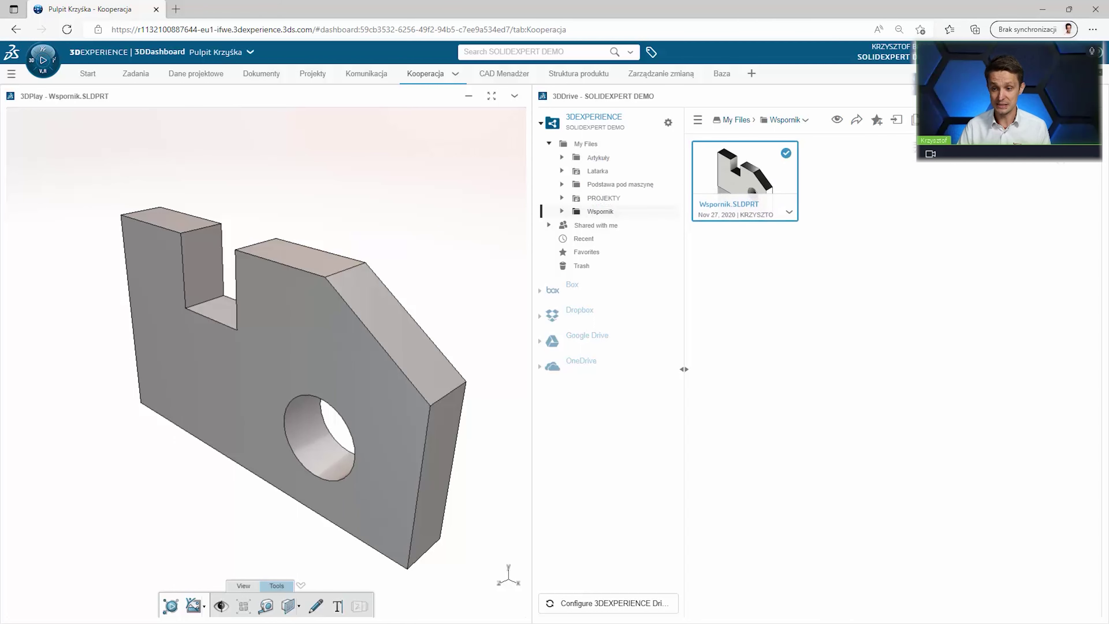
{"action": "left_click", "coordinate": [1070, 96]}
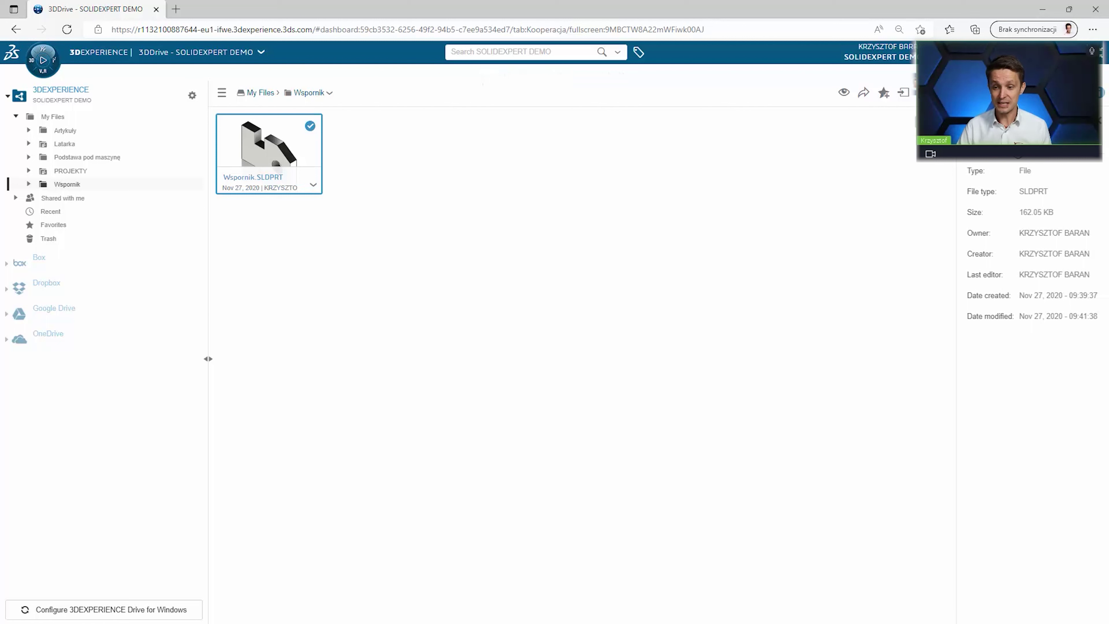
Review Wspornik.SLDPRT's history and sharing, then activate its external sharing link.
{"action": "left_click", "coordinate": [1013, 156]}
{"action": "left_click", "coordinate": [1034, 156]}
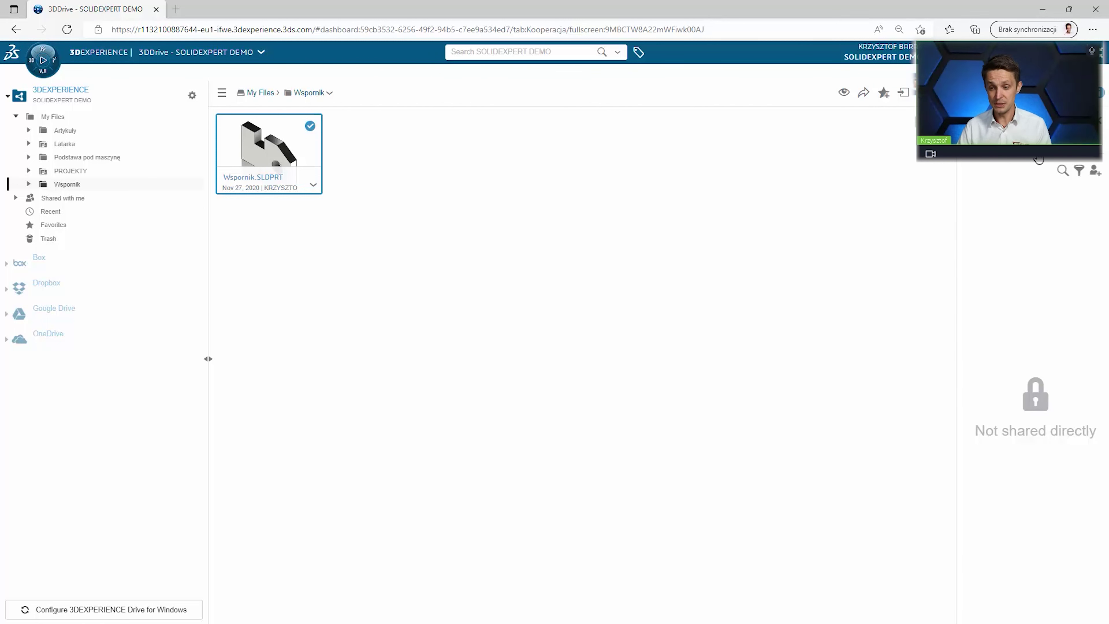
{"action": "left_click", "coordinate": [1058, 157]}
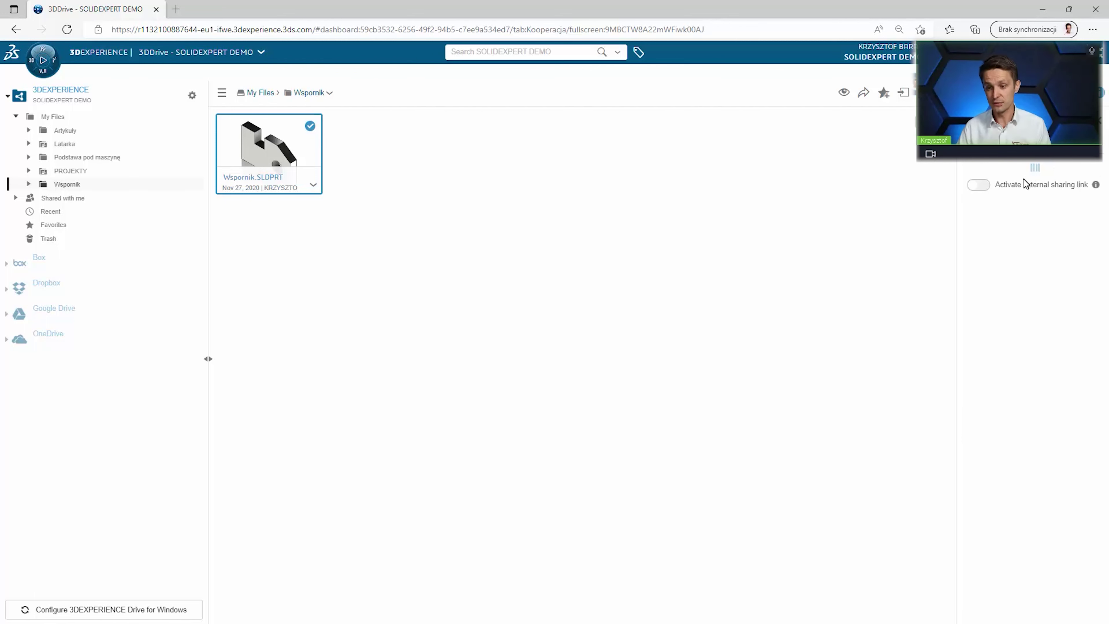
{"action": "left_click", "coordinate": [982, 174]}
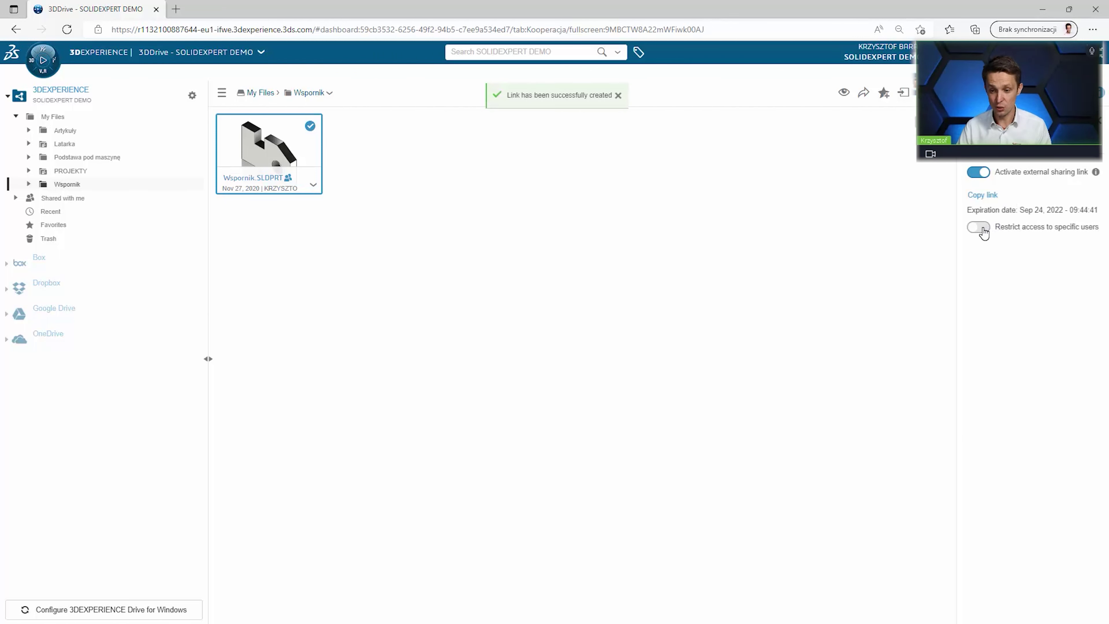
Turn on Restrict access, cancel adding users, then deactivate and delete the external link.
{"action": "left_click", "coordinate": [977, 227]}
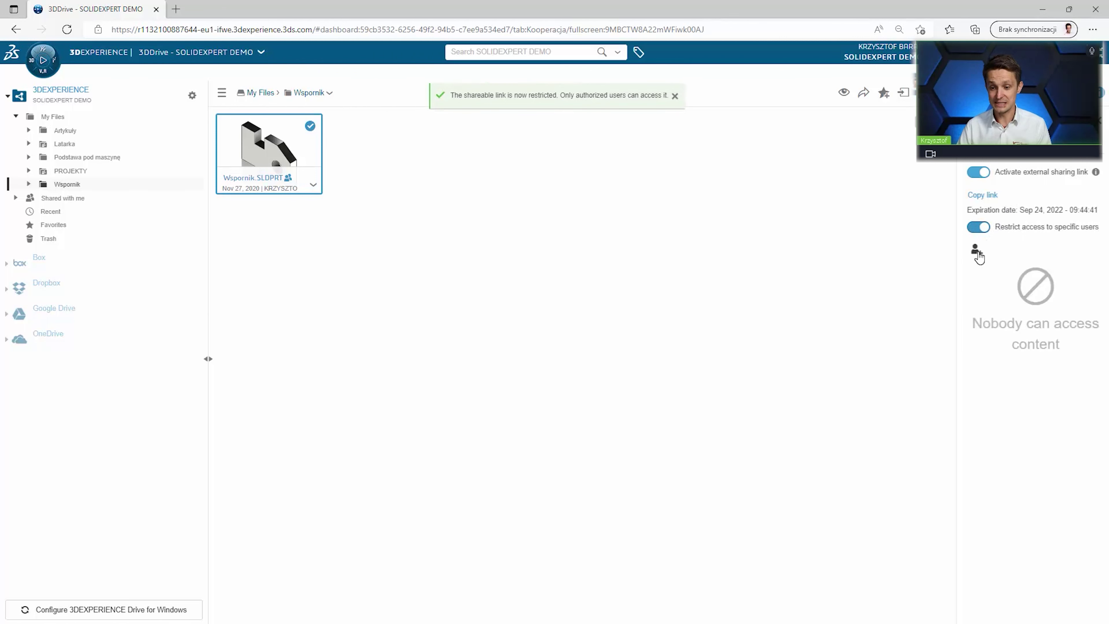
{"action": "left_click", "coordinate": [977, 253]}
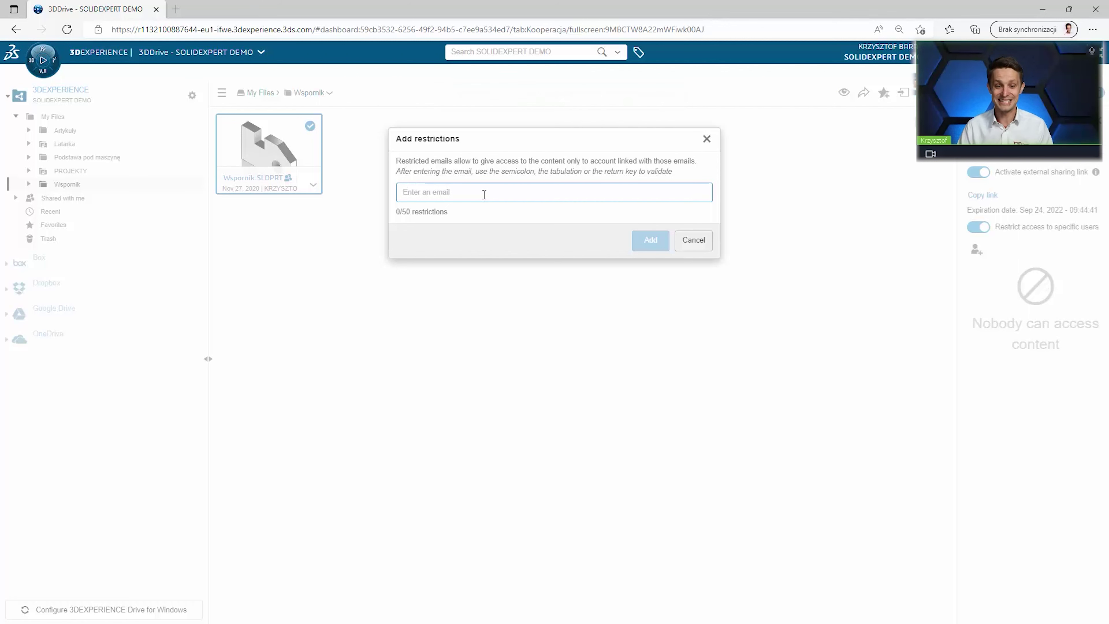
{"action": "left_click", "coordinate": [705, 242]}
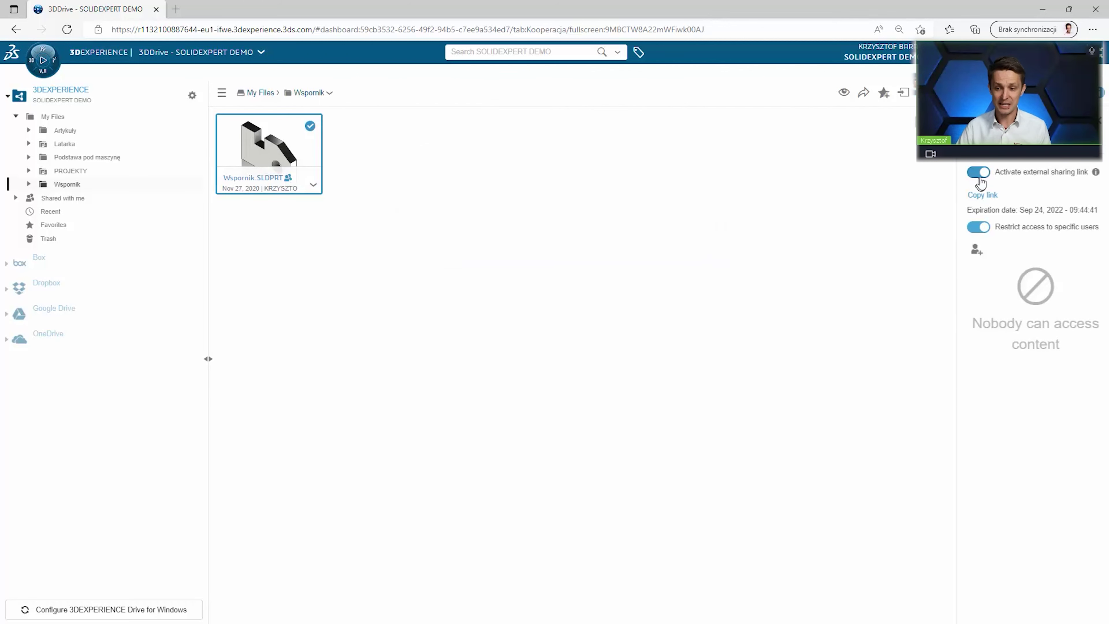
{"action": "left_click", "coordinate": [978, 172]}
{"action": "left_click", "coordinate": [638, 231]}
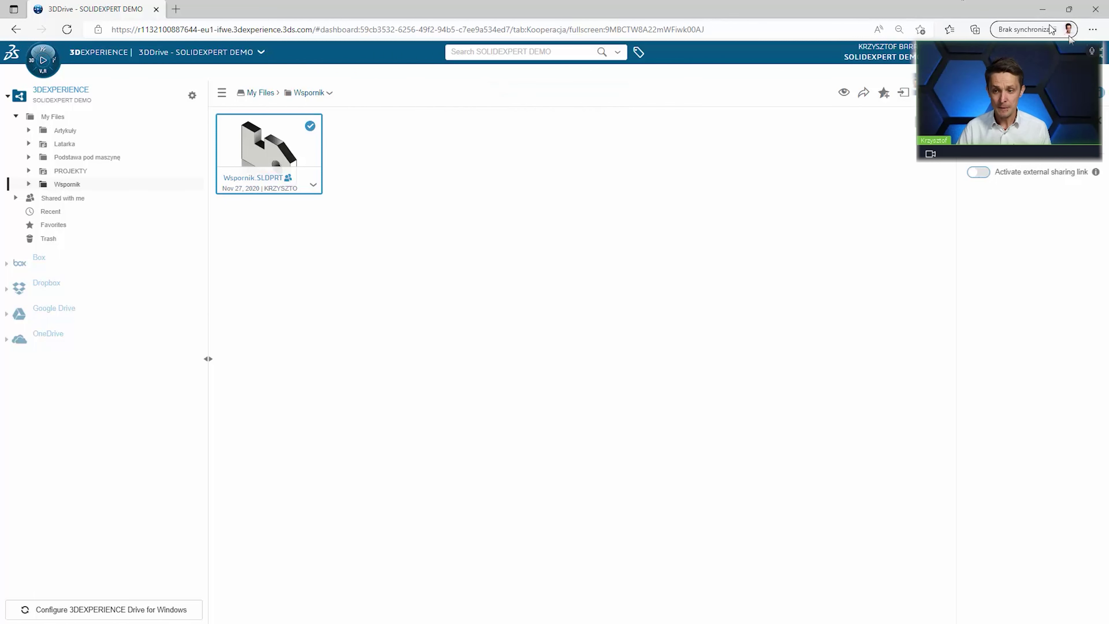
View the Wspornik part full-screen in 3DPlay and orbit it, then check its information and empty history.
{"action": "left_click", "coordinate": [1102, 58]}
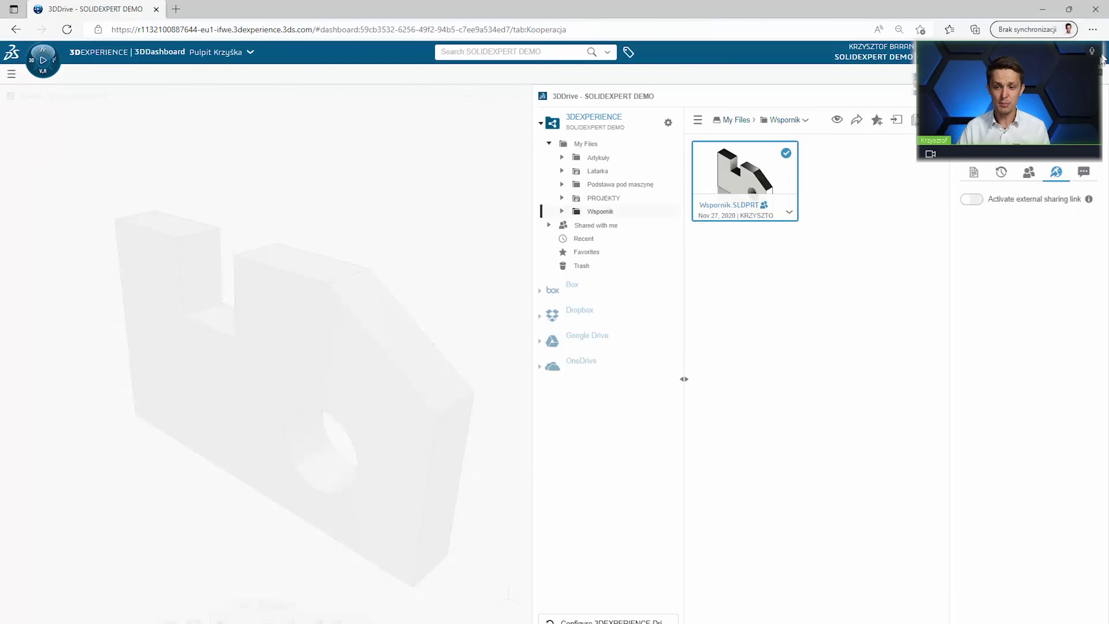
{"action": "left_click", "coordinate": [491, 97]}
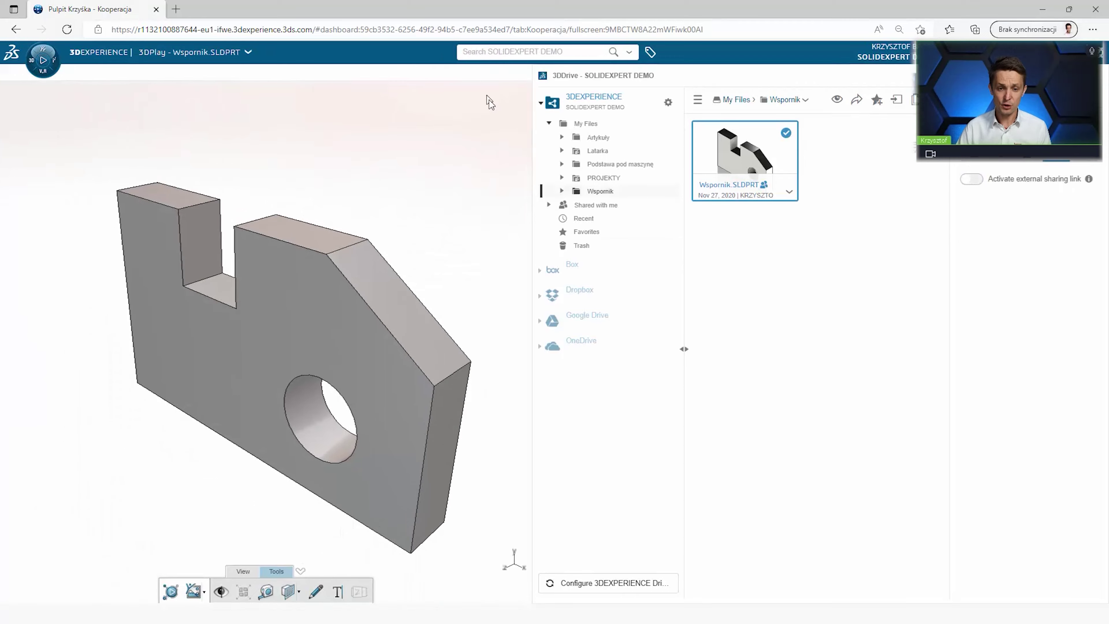
{"action": "left_click_drag", "start_coordinate": [570, 374], "coordinate": [581, 381]}
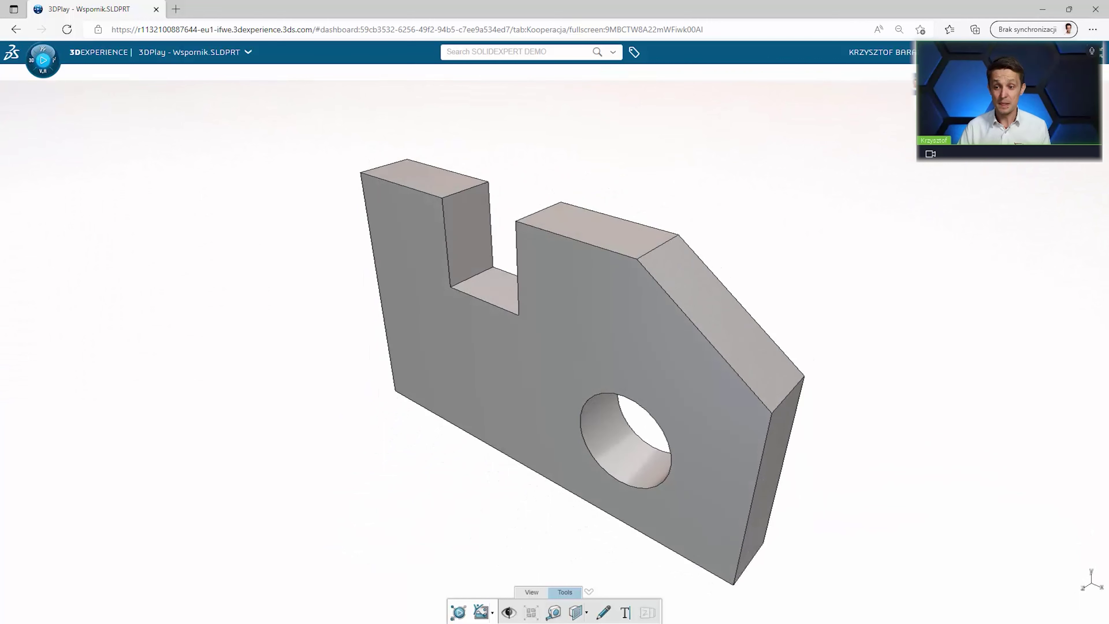
{"action": "key", "text": "Escape"}
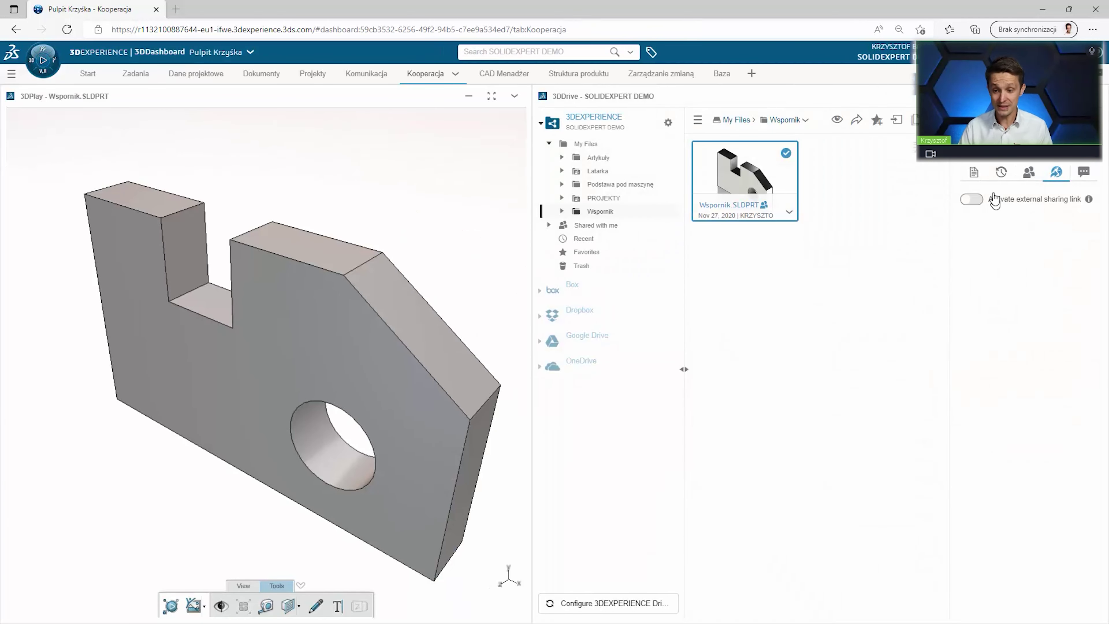
{"action": "left_click", "coordinate": [974, 175]}
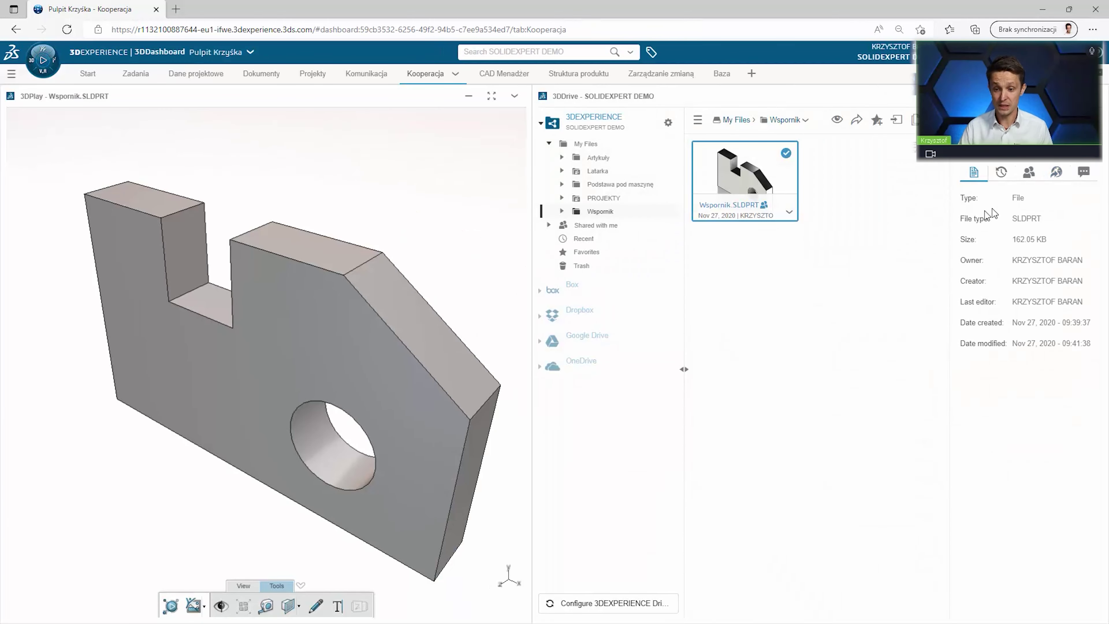
{"action": "left_click", "coordinate": [1002, 175]}
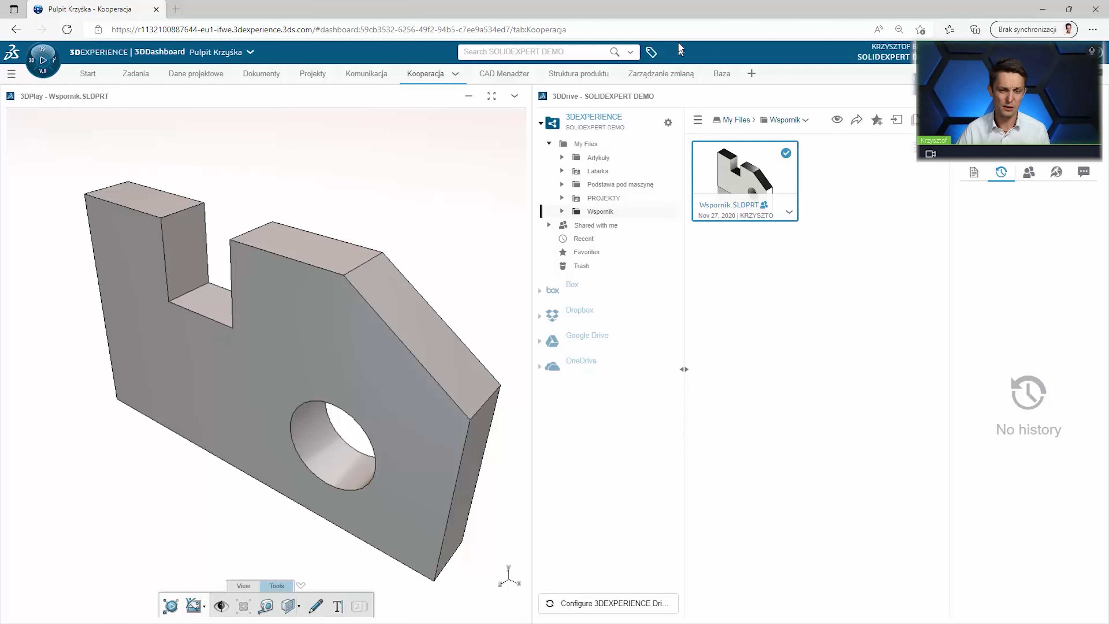
Open the 1_SOLIDWORKS folder under Przykłady CAD on the Dane projektowe page.
{"action": "left_click", "coordinate": [500, 75]}
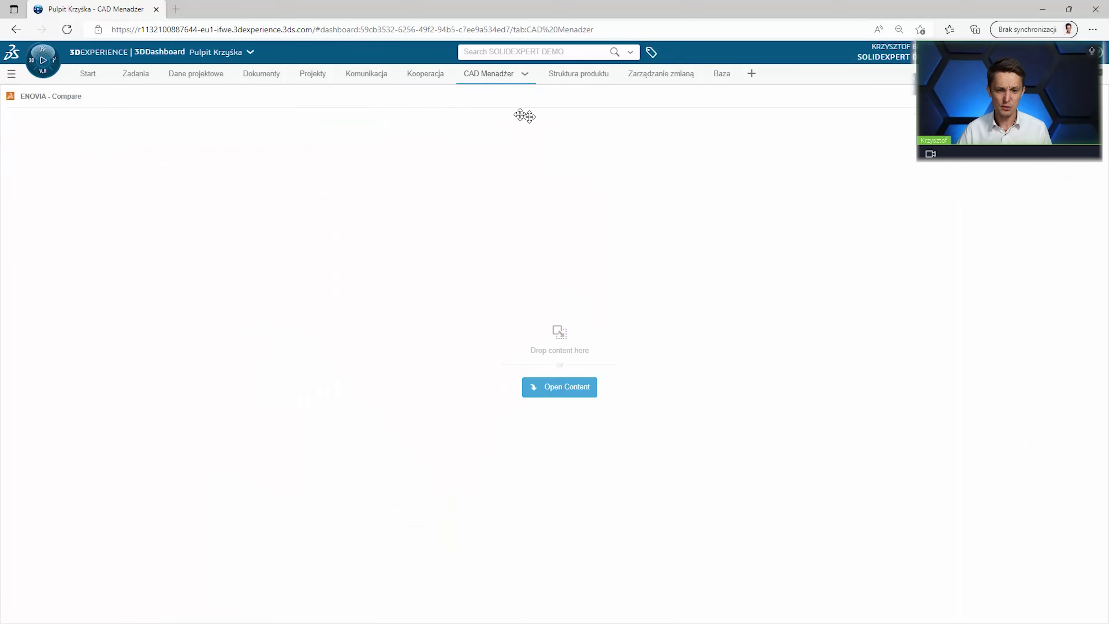
{"action": "left_click", "coordinate": [136, 75]}
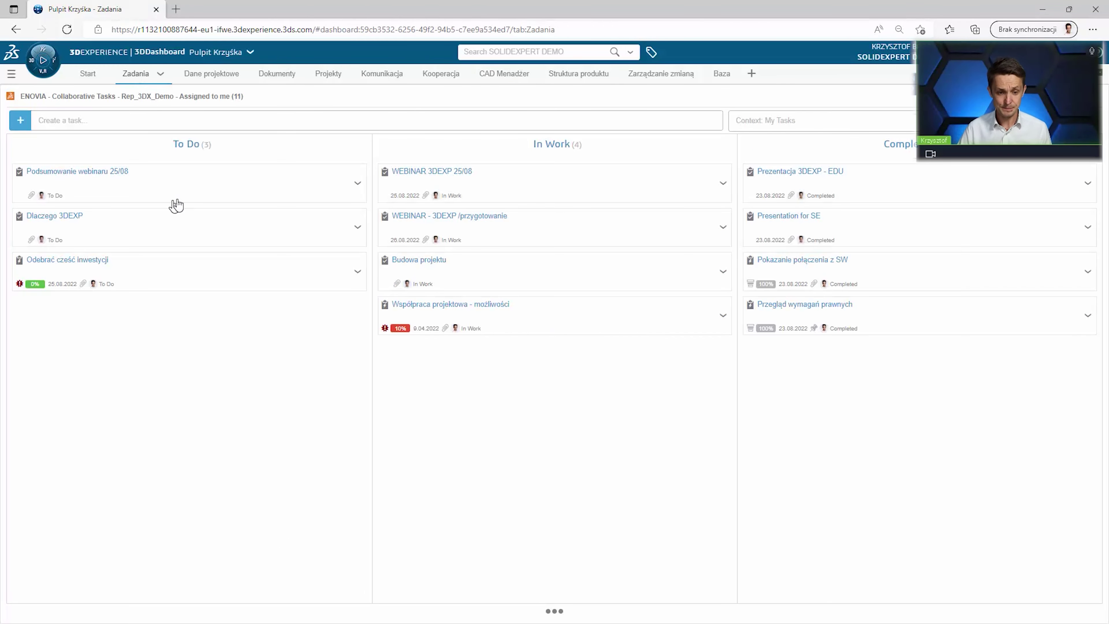
{"action": "left_click", "coordinate": [211, 74]}
{"action": "left_click", "coordinate": [79, 231]}
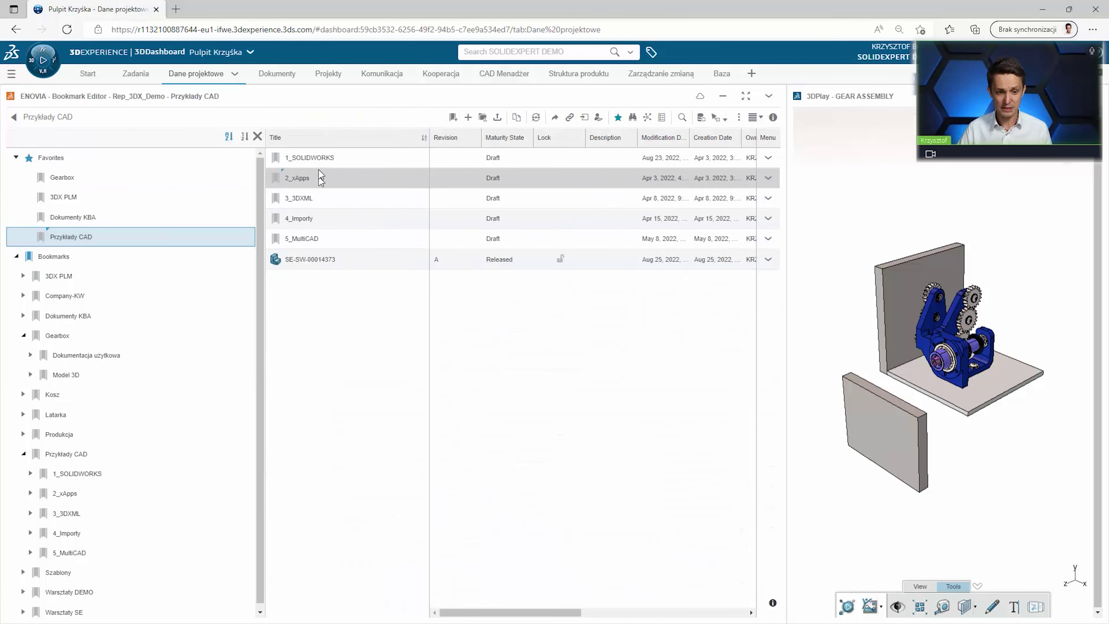
{"action": "left_click", "coordinate": [317, 160]}
{"action": "double_click", "coordinate": [317, 161]}
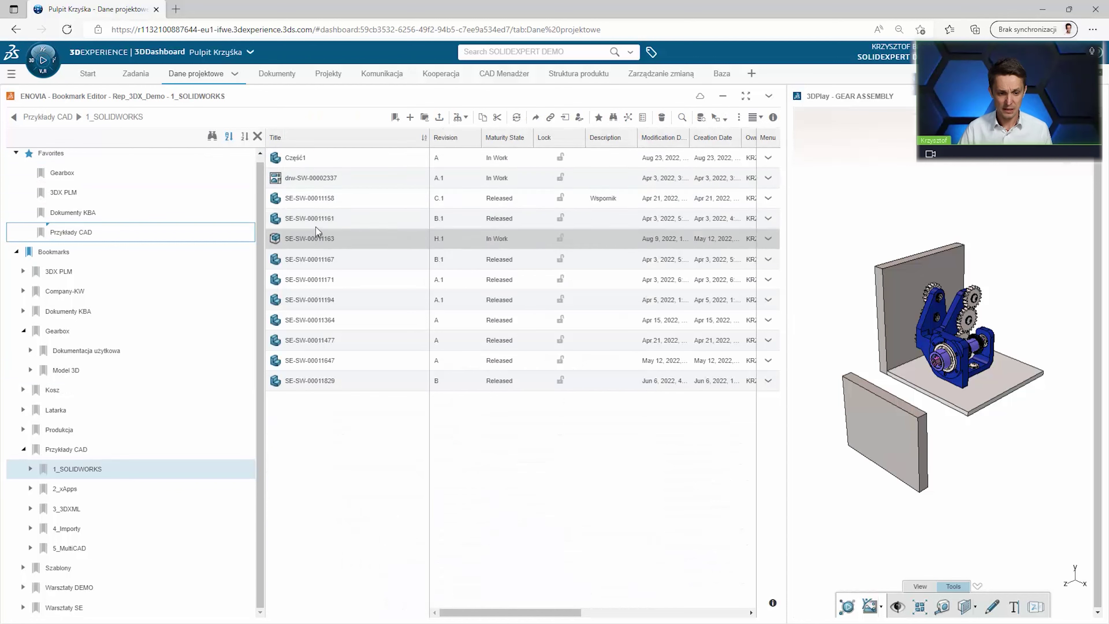
Compare SE-SW-00011163 revision H.1 against revision D.1 in the CAD Menadżer Compare widget.
{"action": "mouse_move", "coordinate": [308, 238]}
{"action": "left_mouse_down"}
{"action": "mouse_move", "coordinate": [310, 75]}
{"action": "mouse_move", "coordinate": [460, 364]}
{"action": "left_mouse_up"}
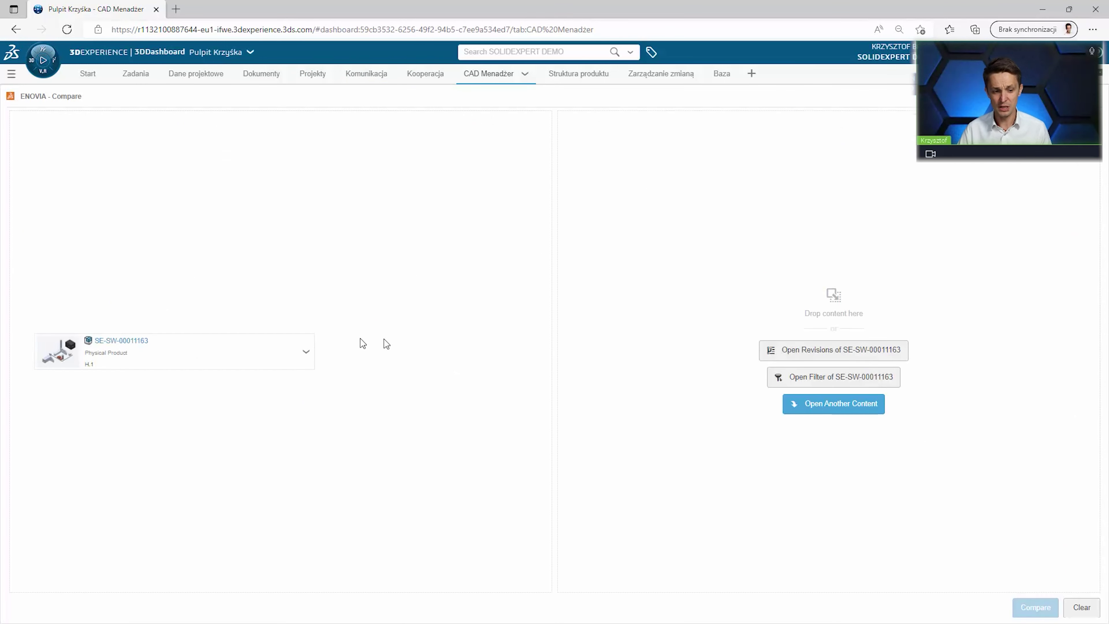
{"action": "left_click", "coordinate": [306, 353]}
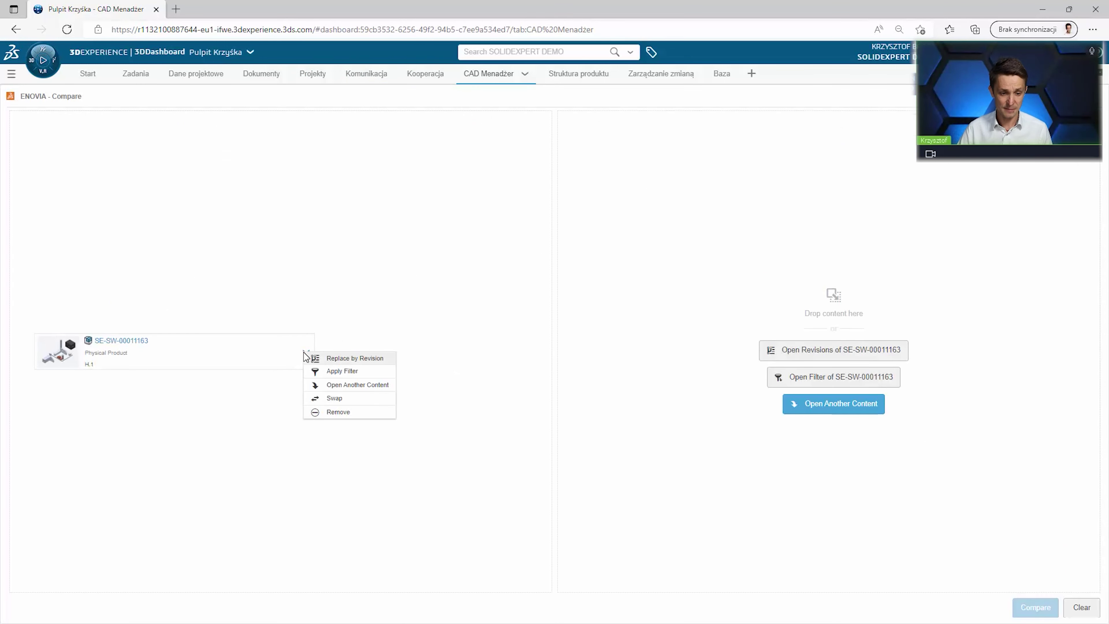
{"action": "left_click", "coordinate": [779, 352]}
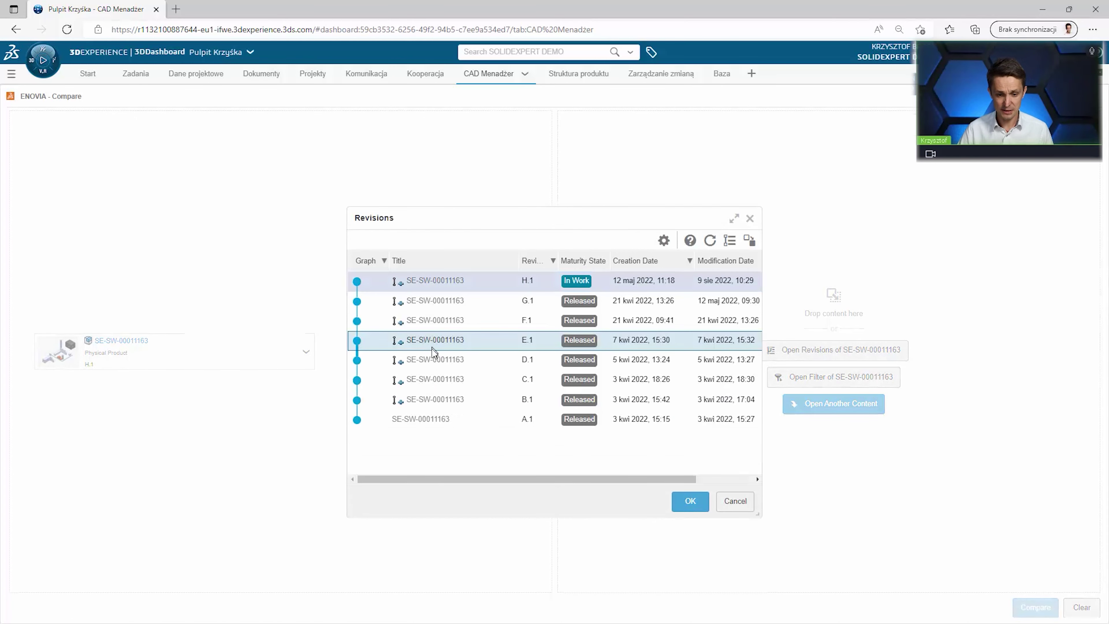
{"action": "left_click", "coordinate": [434, 359]}
{"action": "left_click", "coordinate": [688, 500]}
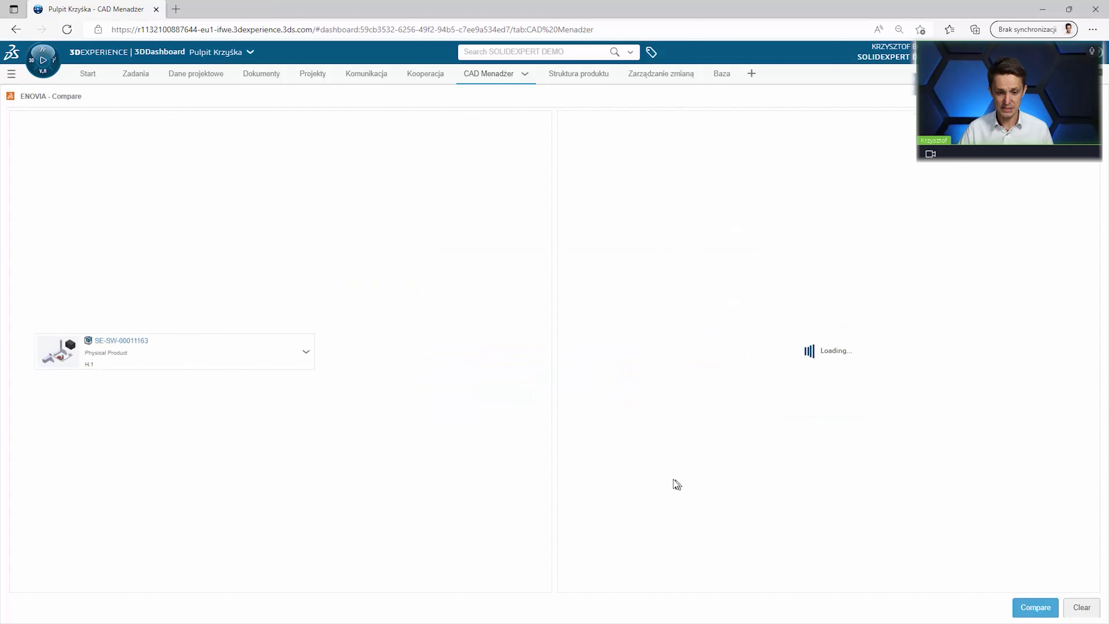
{"action": "left_click", "coordinate": [1040, 607]}
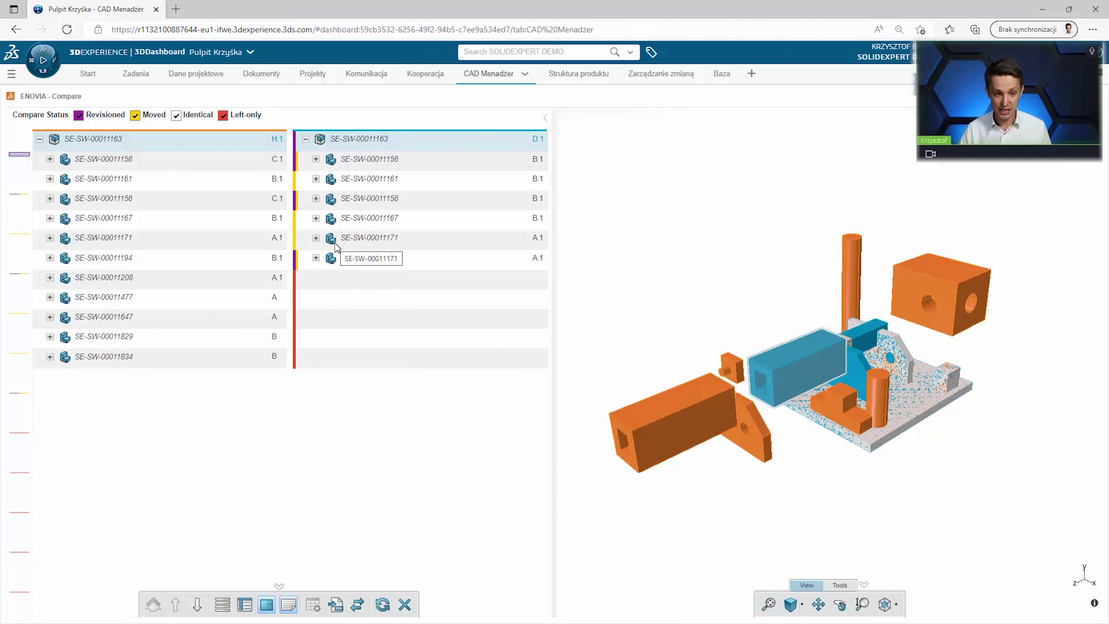
Toggle the Left-only, Identical, Moved and Revisioned comparison filters, then go to Struktura produktu.
{"action": "left_click", "coordinate": [225, 116]}
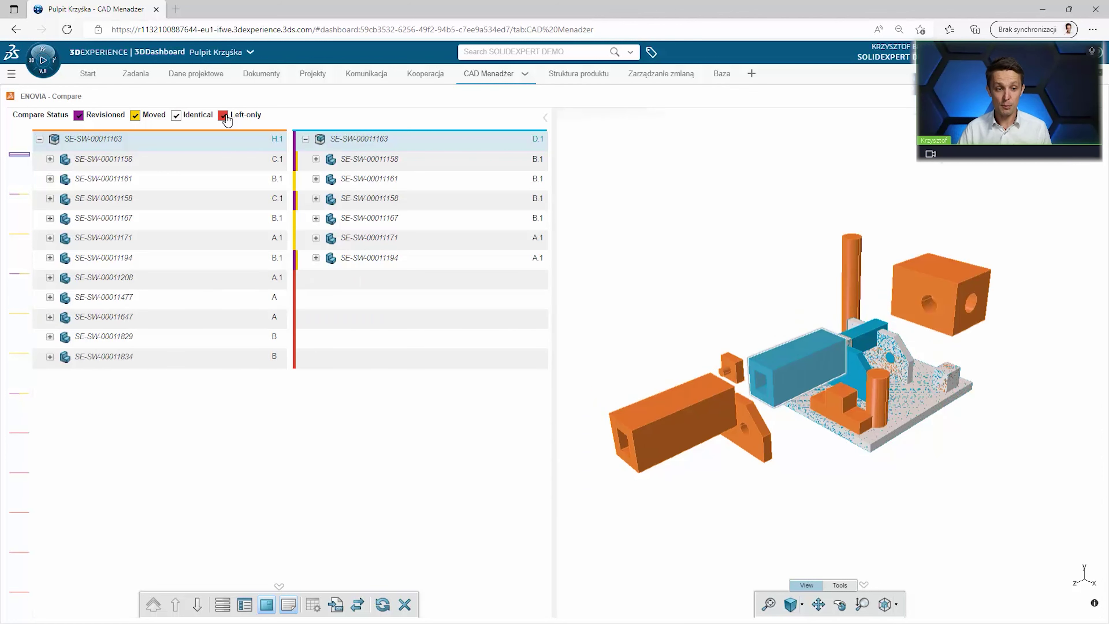
{"action": "left_click", "coordinate": [185, 117]}
{"action": "left_click", "coordinate": [185, 117]}
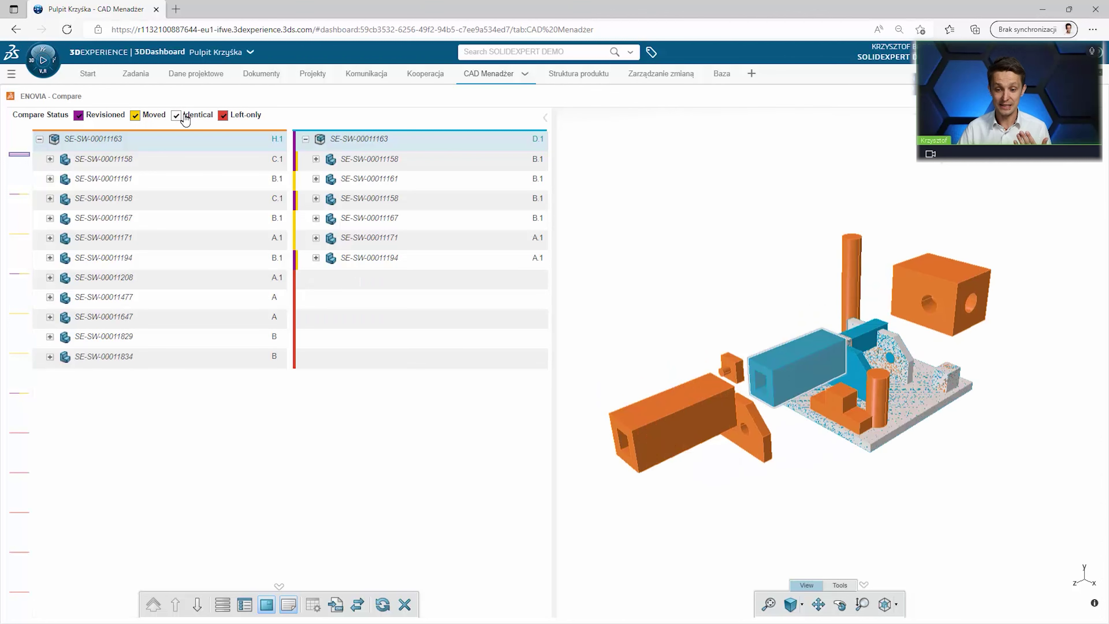
{"action": "left_click", "coordinate": [148, 122]}
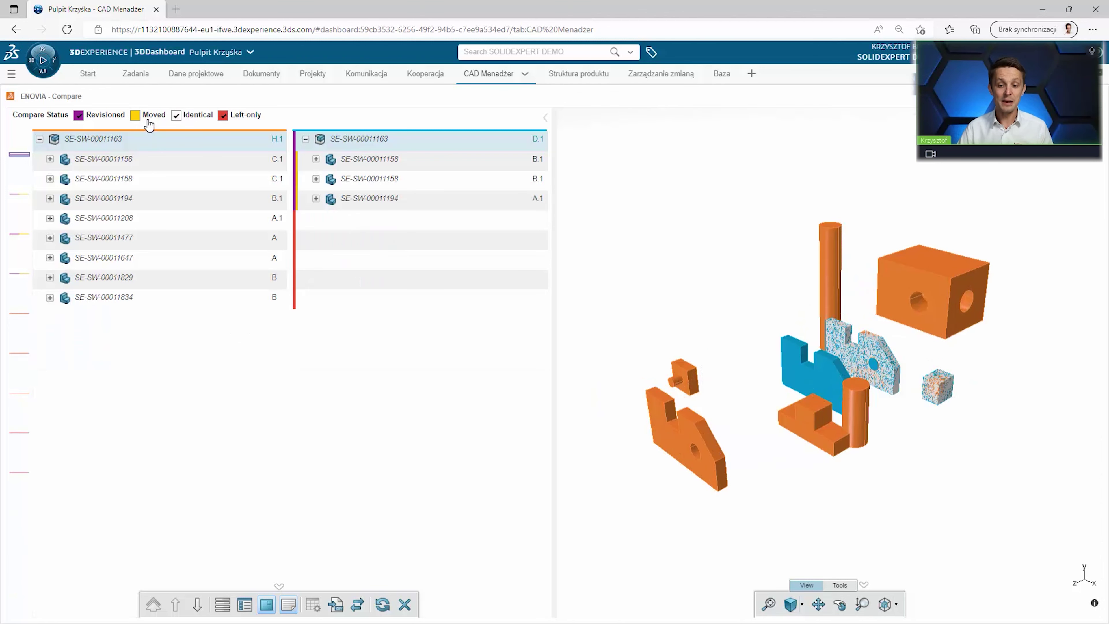
{"action": "left_click", "coordinate": [148, 124]}
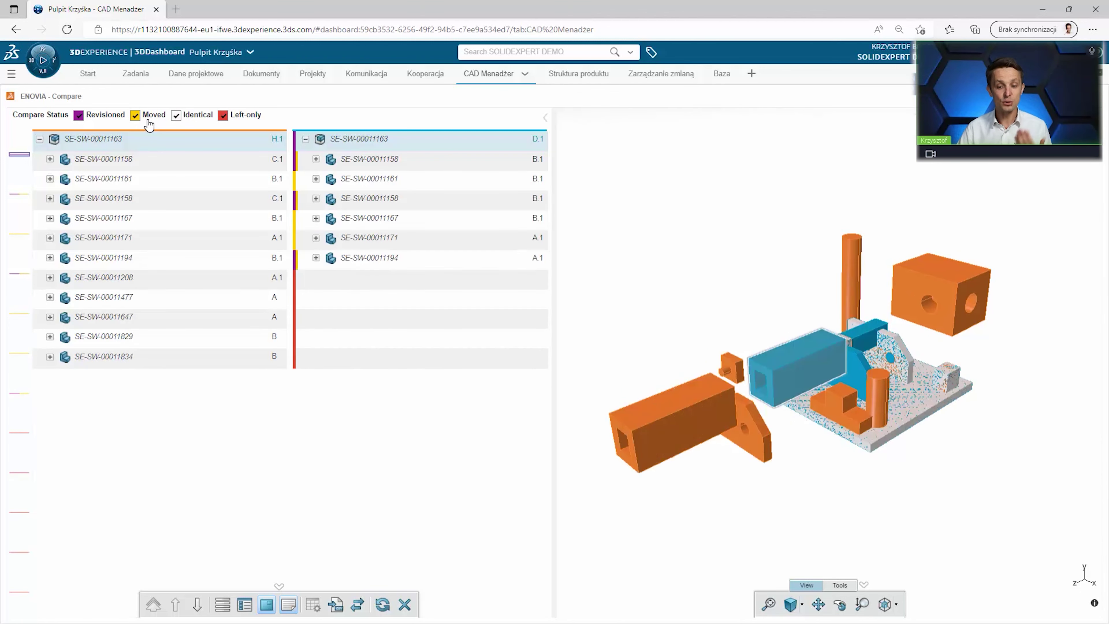
{"action": "left_click", "coordinate": [116, 123]}
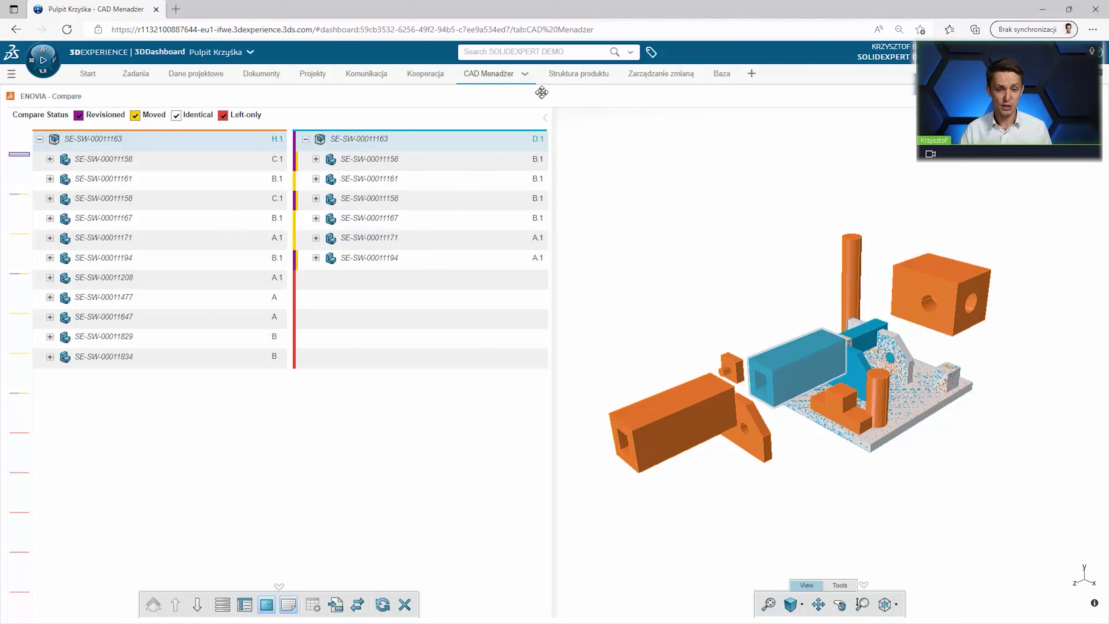
{"action": "left_click", "coordinate": [562, 82]}
Load GEAR ASSEMBLY from Recents, expand its structure tree, and show the 6WTags filters.
{"action": "left_click", "coordinate": [222, 165]}
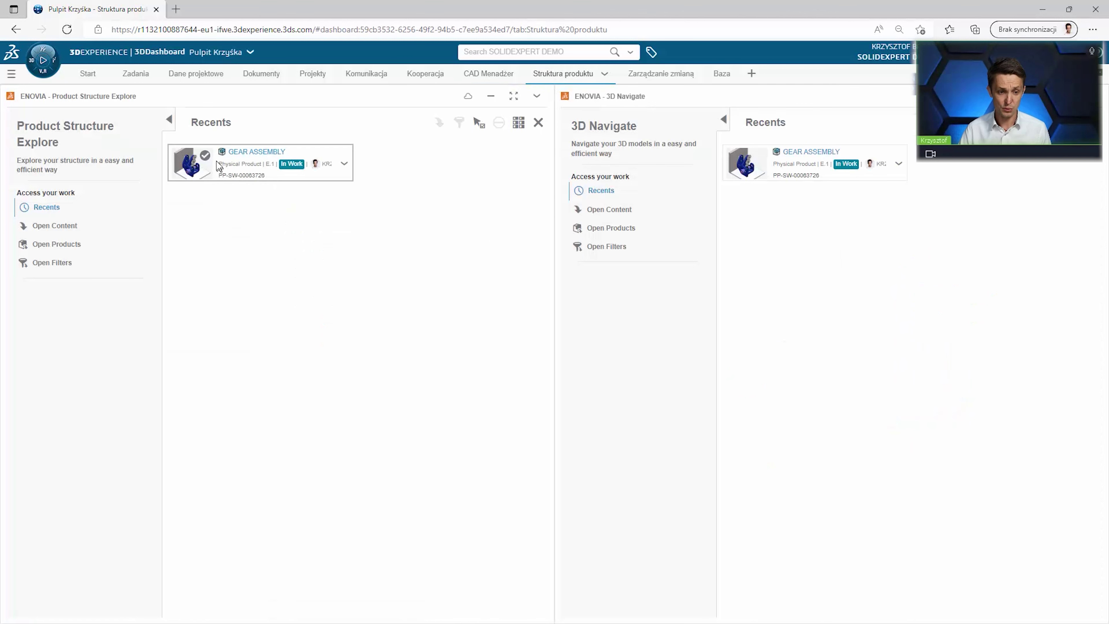
{"action": "double_click", "coordinate": [240, 162]}
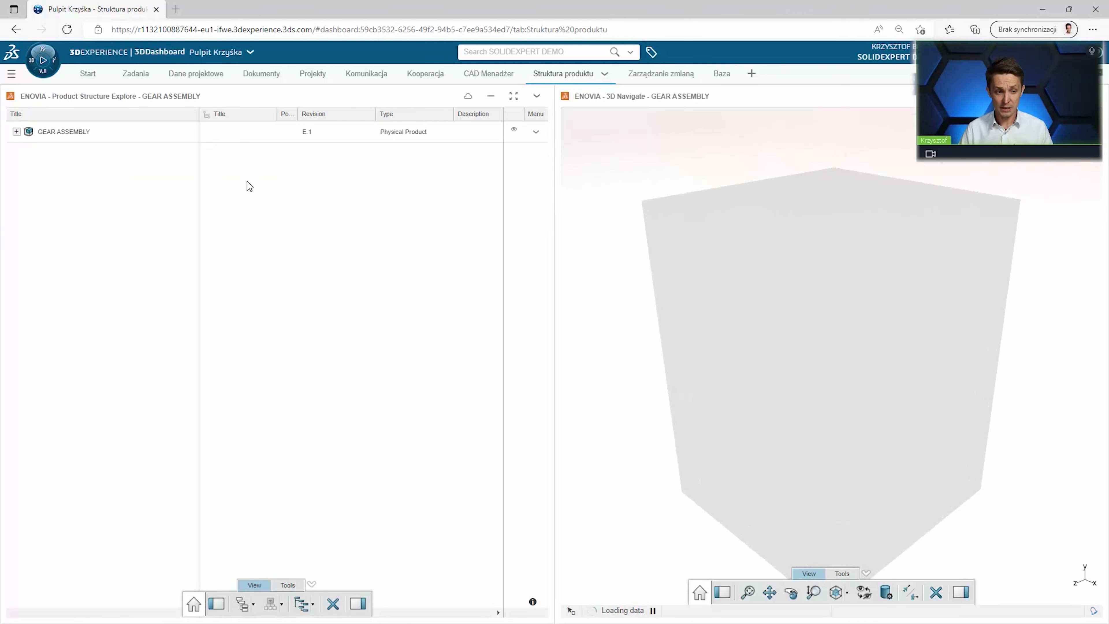
{"action": "left_click", "coordinate": [16, 132]}
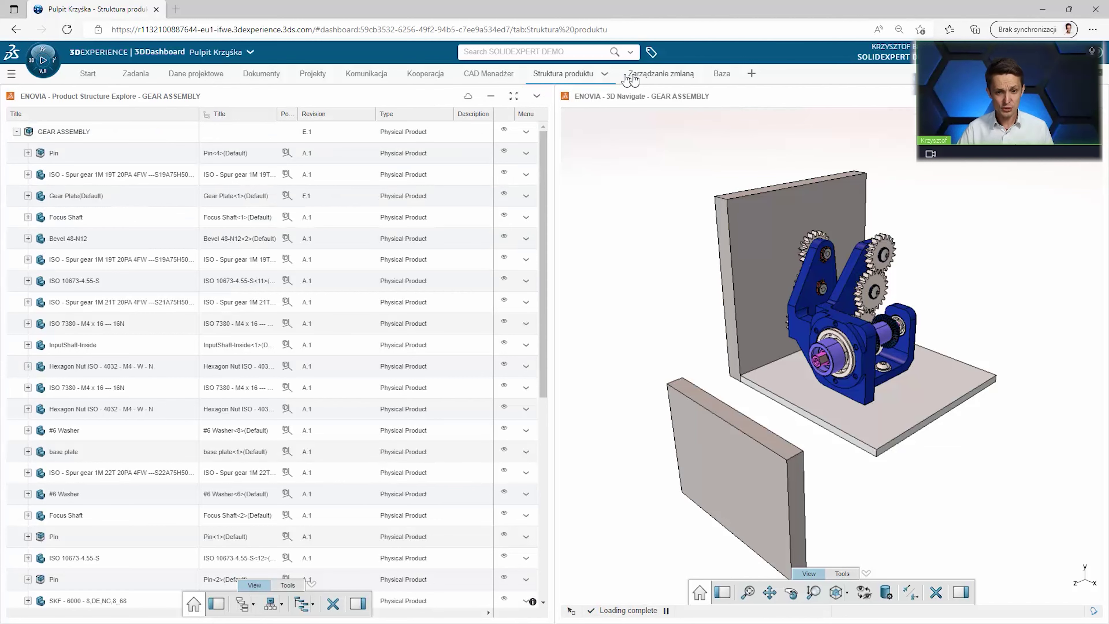
{"action": "left_click", "coordinate": [651, 52]}
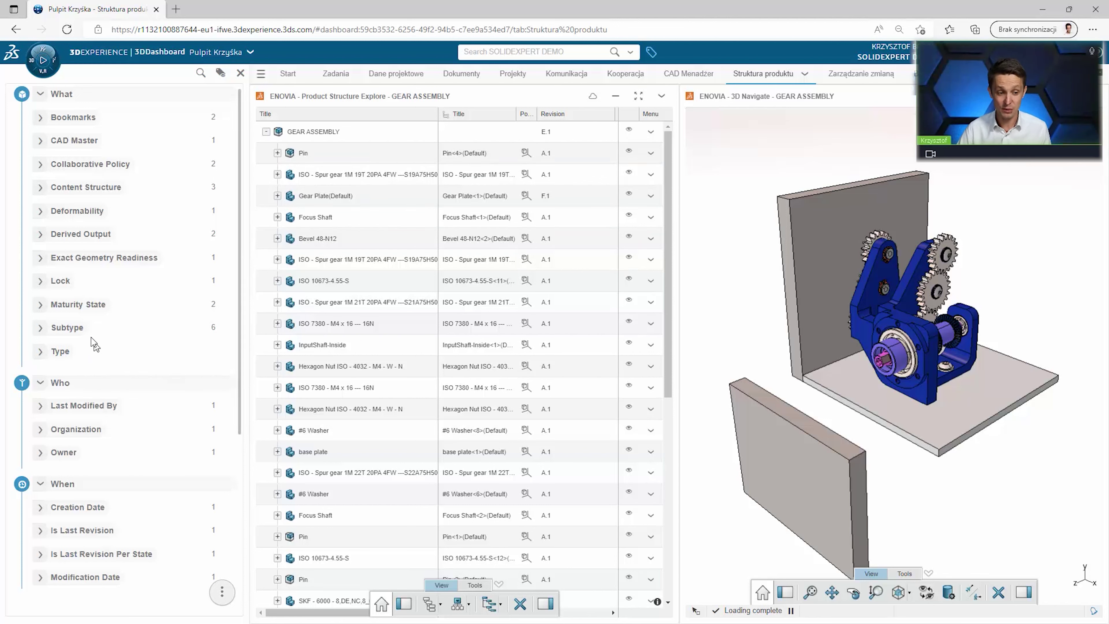
Filter the assembly to Released parts, orbit the view, then remove the Released tag.
{"action": "left_click", "coordinate": [41, 305]}
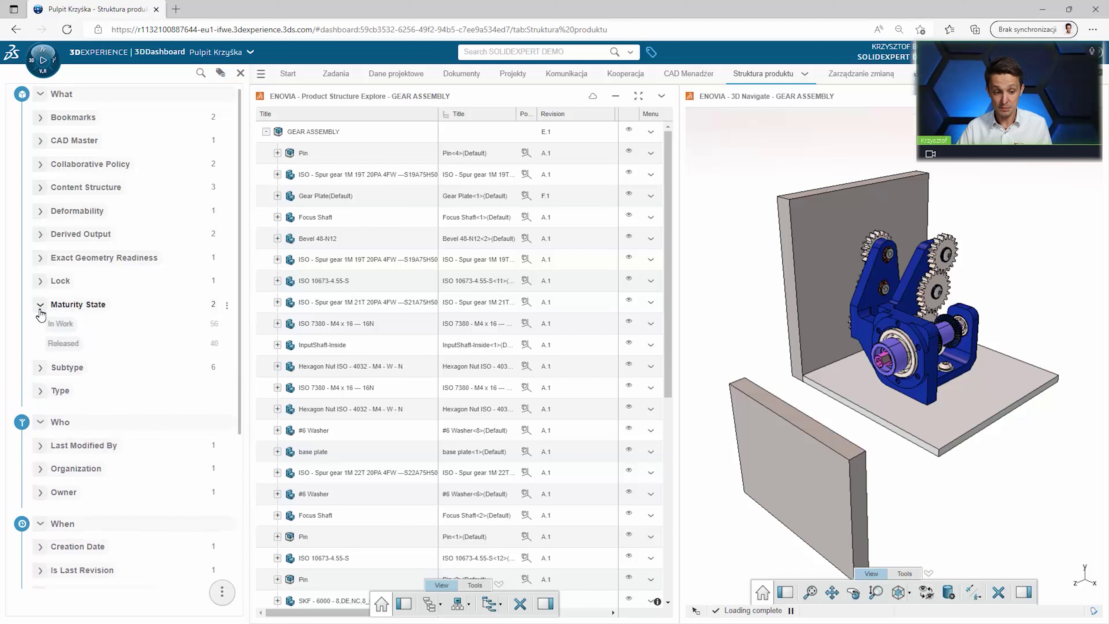
{"action": "left_click", "coordinate": [63, 345]}
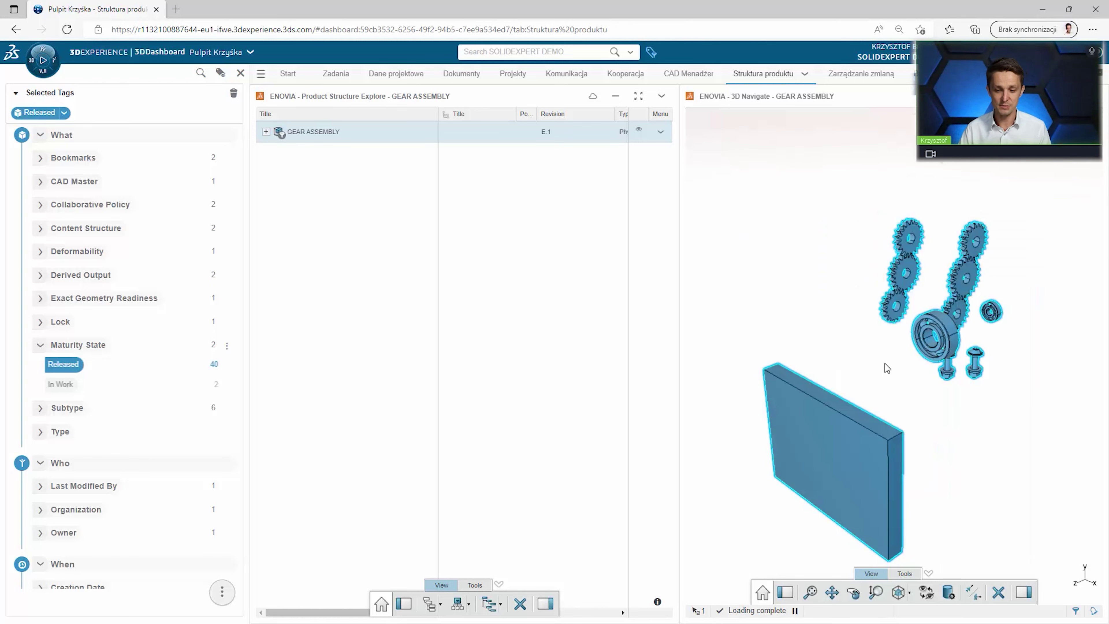
{"action": "mouse_move", "coordinate": [970, 392]}
{"action": "middle_mouse_down"}
{"action": "mouse_move", "coordinate": [910, 389]}
{"action": "mouse_move", "coordinate": [977, 376]}
{"action": "mouse_move", "coordinate": [982, 392]}
{"action": "middle_mouse_up"}
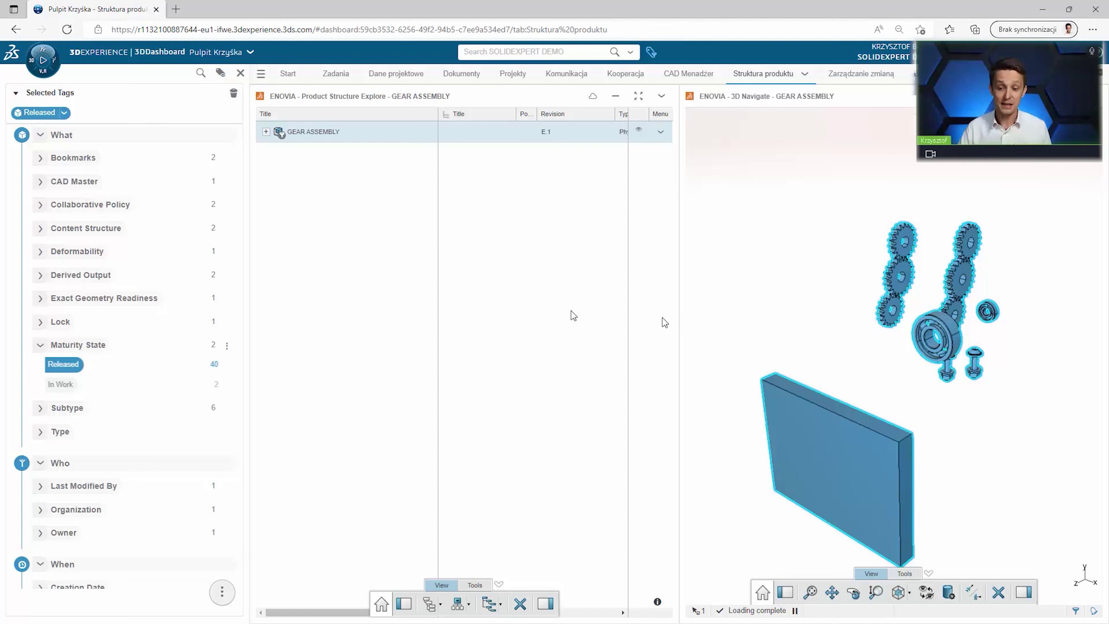
{"action": "left_click", "coordinate": [69, 365]}
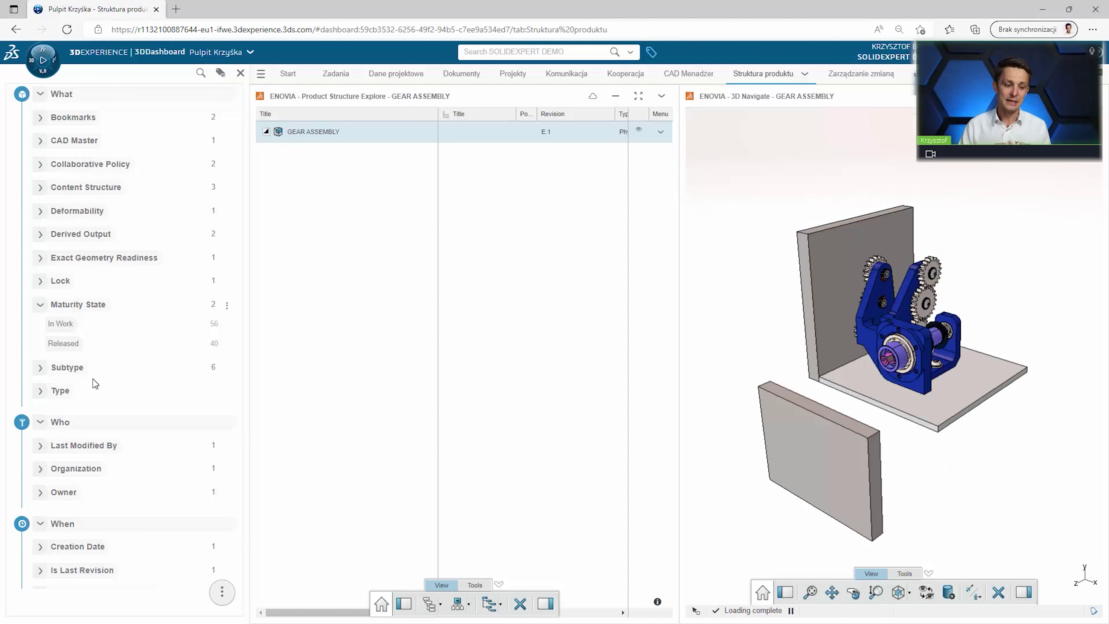
Filter by a Last Modified By user, then rerun the 'wspornik' search.
{"action": "left_click", "coordinate": [40, 445]}
{"action": "left_click", "coordinate": [113, 476]}
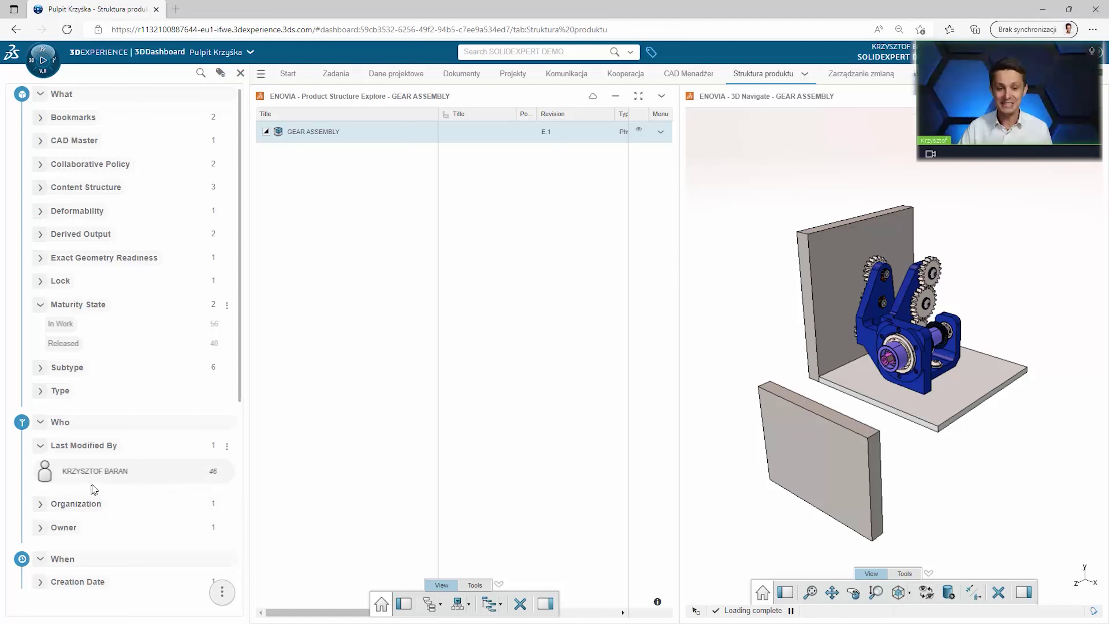
{"action": "left_click", "coordinate": [496, 51]}
{"action": "left_click", "coordinate": [498, 82]}
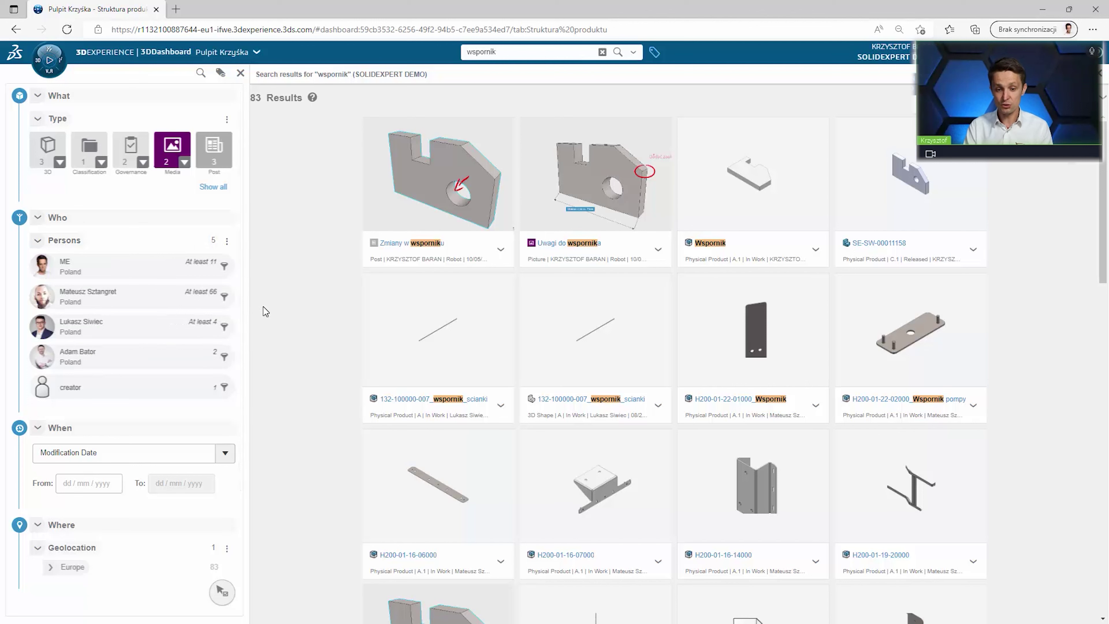
{"action": "mouse_move", "coordinate": [438, 191]}
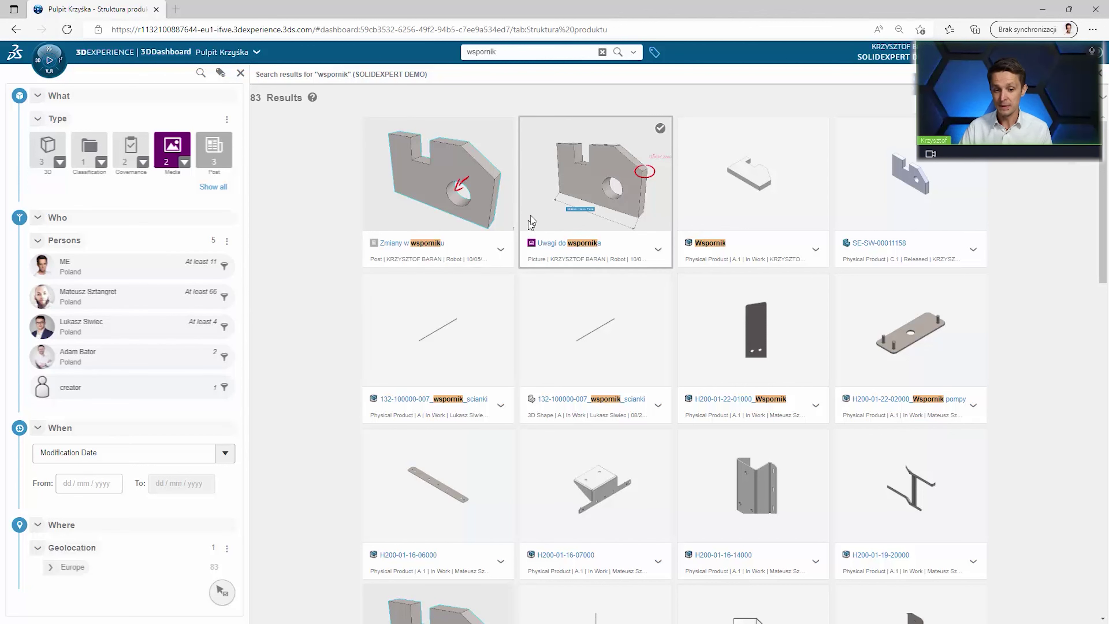
{"action": "mouse_move", "coordinate": [595, 191]}
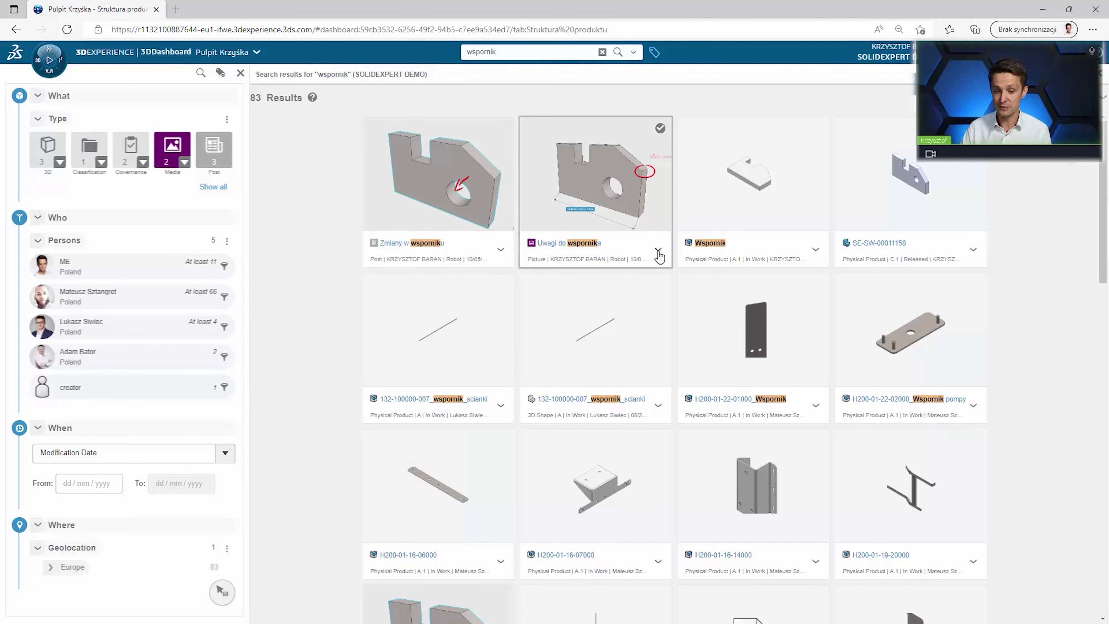
{"action": "left_click", "coordinate": [658, 251]}
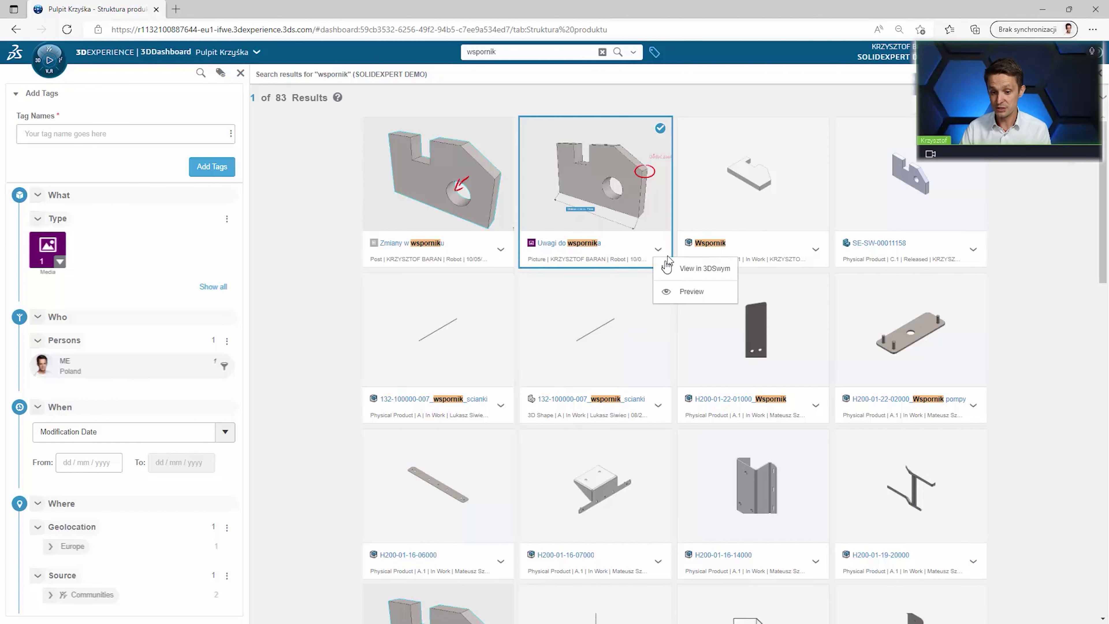
{"action": "left_click", "coordinate": [685, 291]}
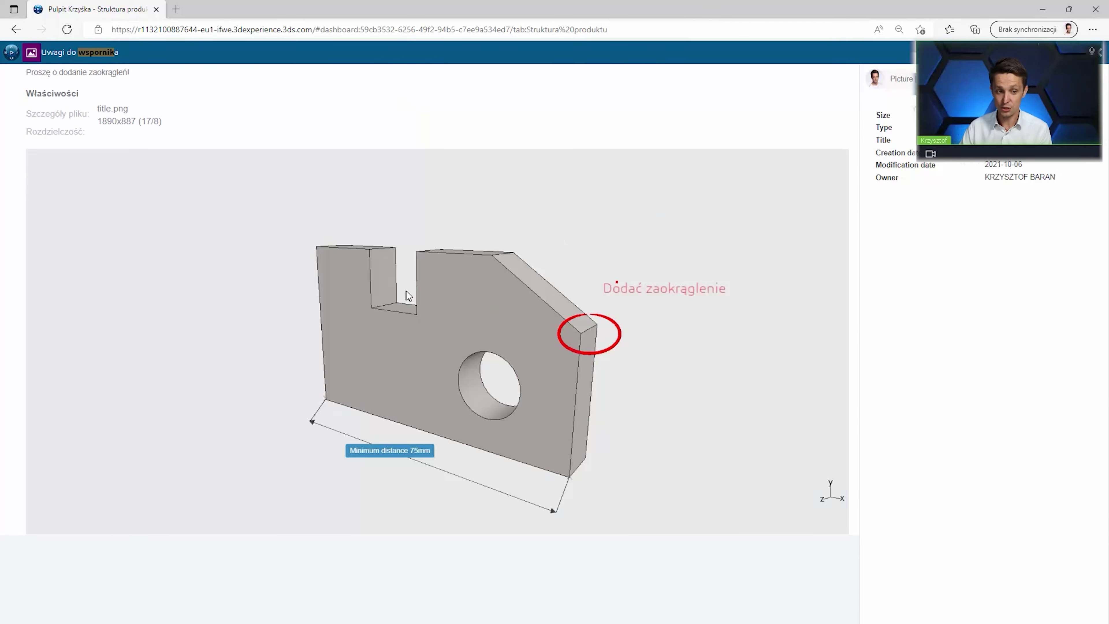
{"action": "key", "text": "Escape"}
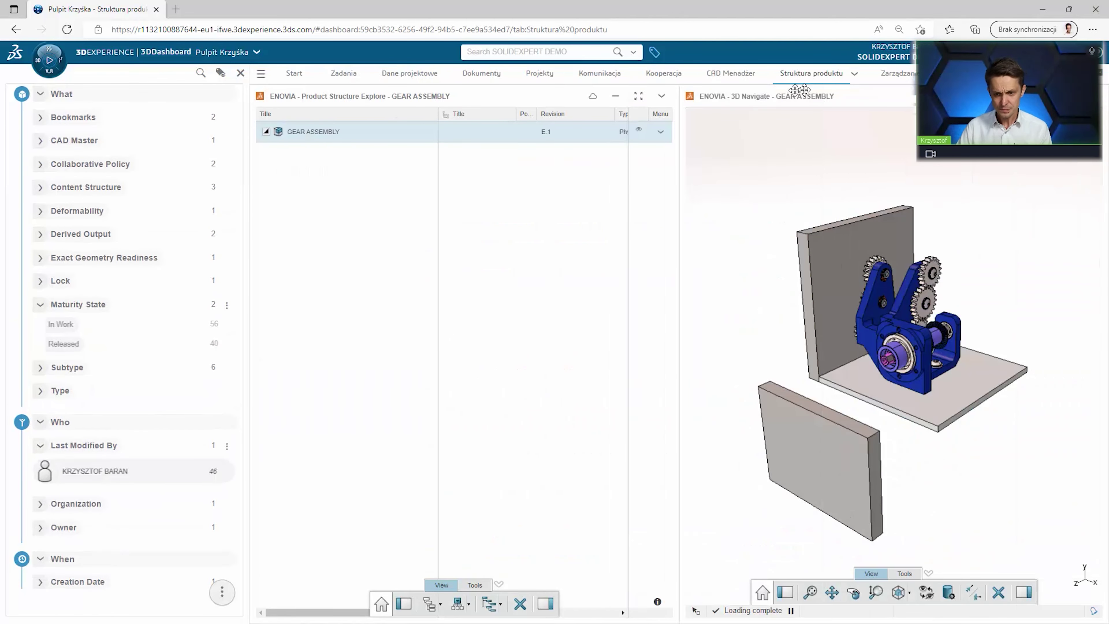
Close the tag panel on Zarządzanie zmianą and view the Zmiana średnicy otworu issue's contents.
{"action": "left_click", "coordinate": [901, 73]}
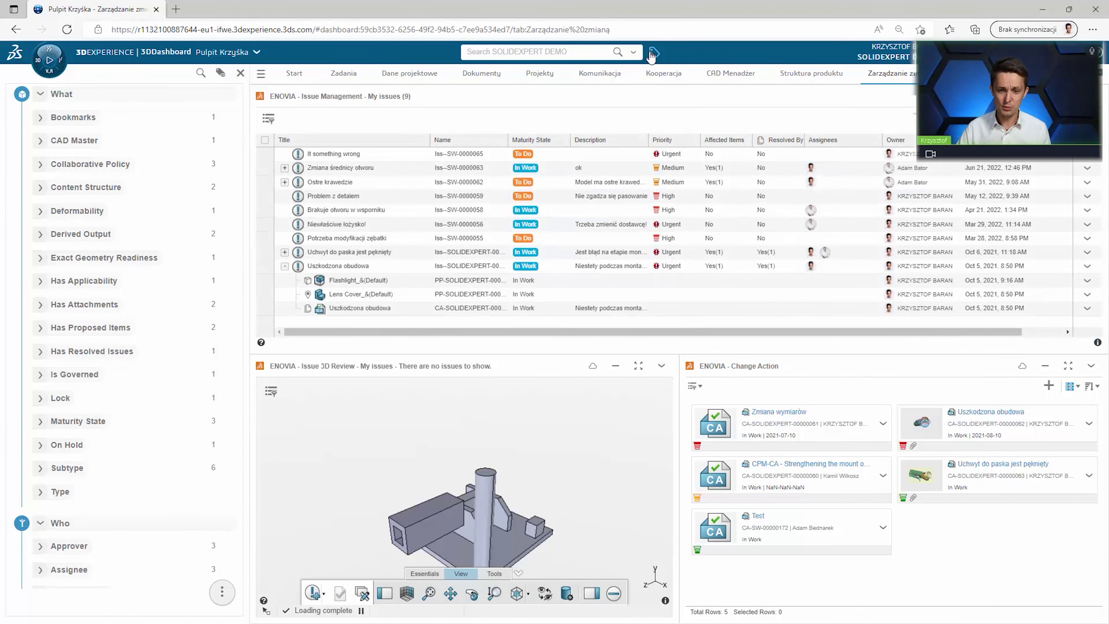
{"action": "left_click", "coordinate": [653, 53]}
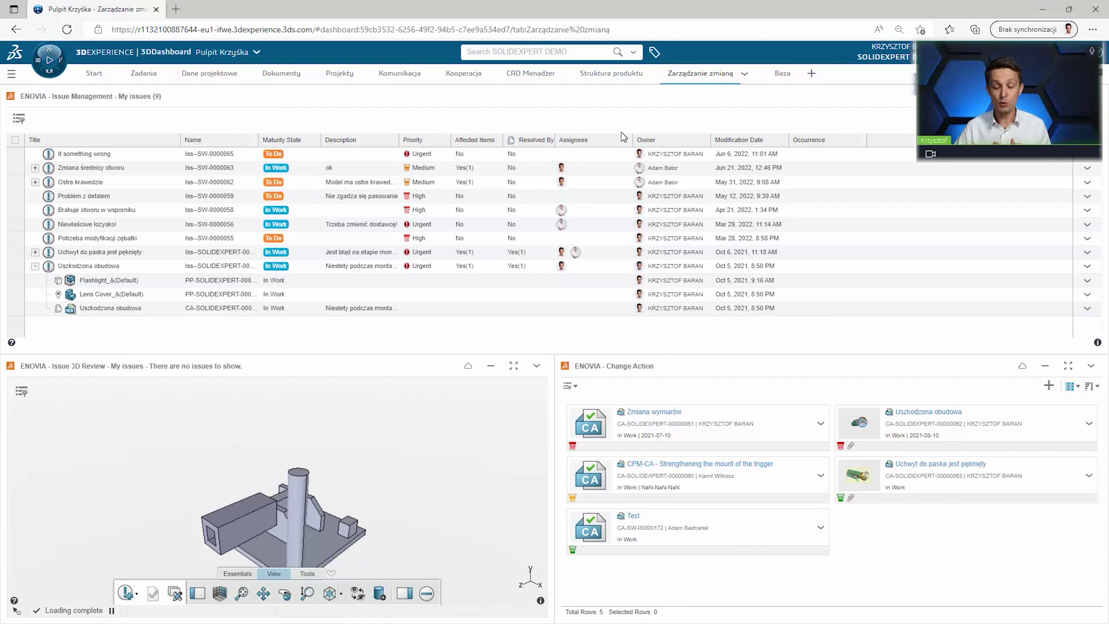
{"action": "left_click", "coordinate": [101, 168]}
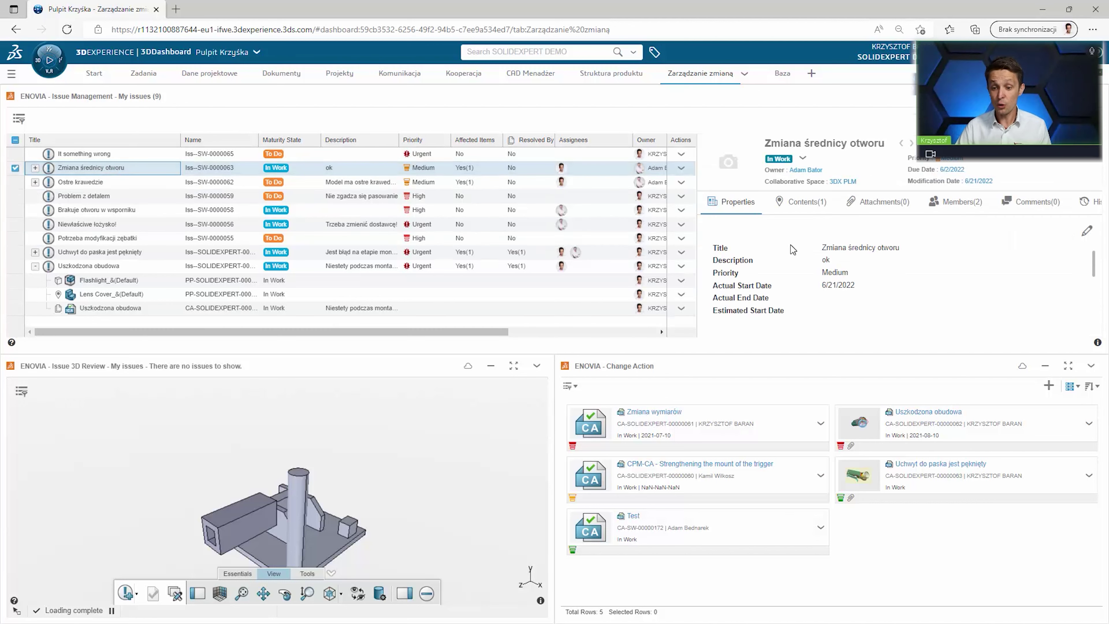
{"action": "left_click", "coordinate": [803, 203]}
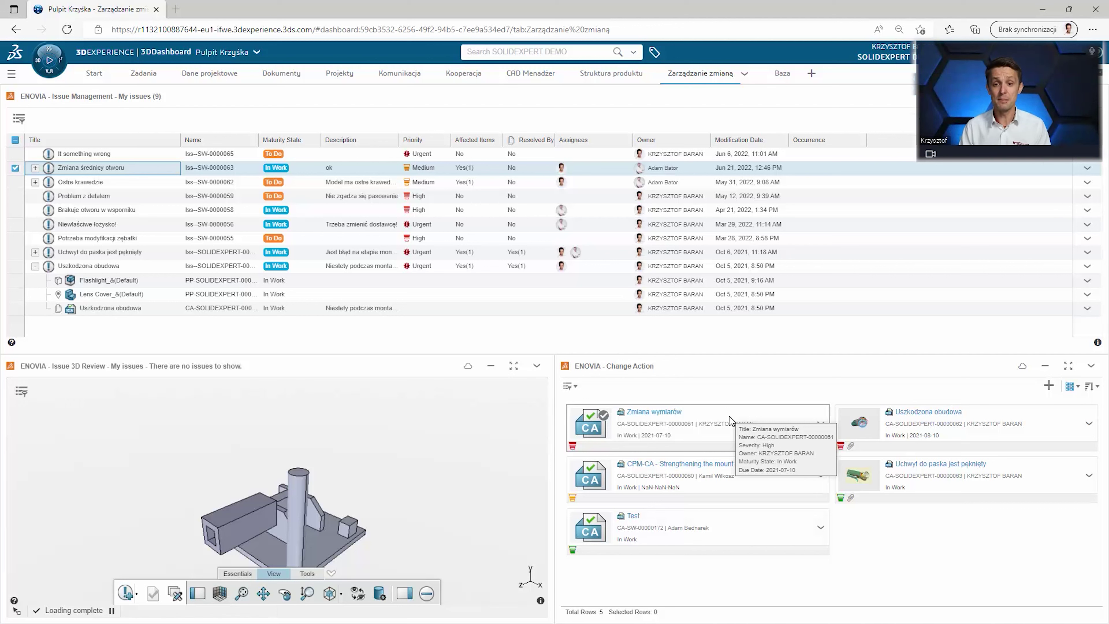
Launch xDesign from the 3D Creator role in the compass, then close the apps panel.
{"action": "left_click", "coordinate": [51, 64]}
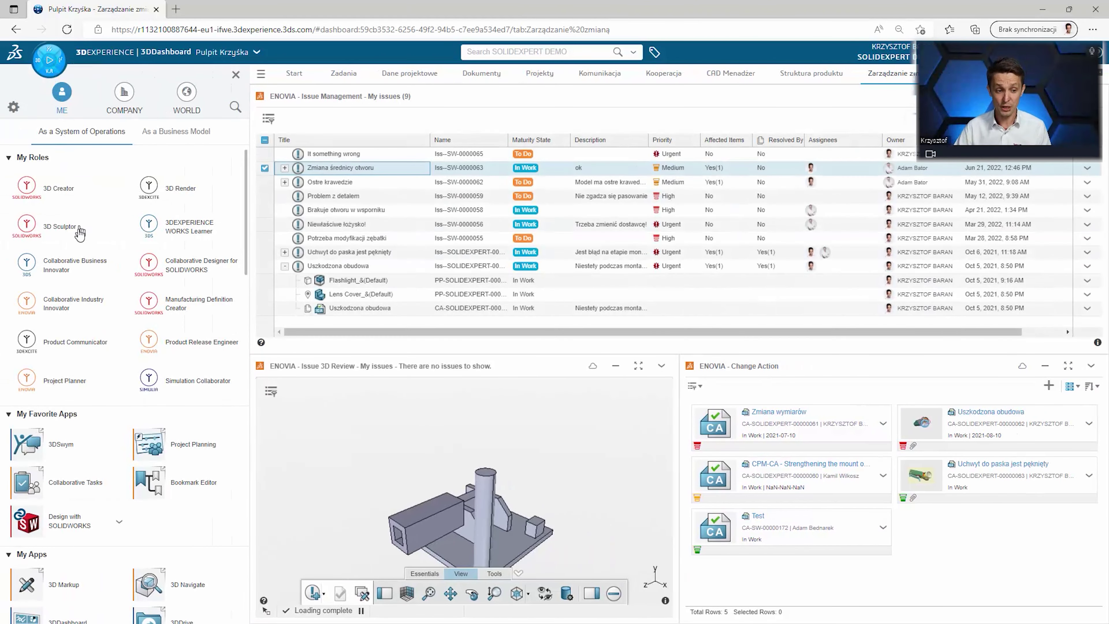
{"action": "left_click", "coordinate": [79, 190]}
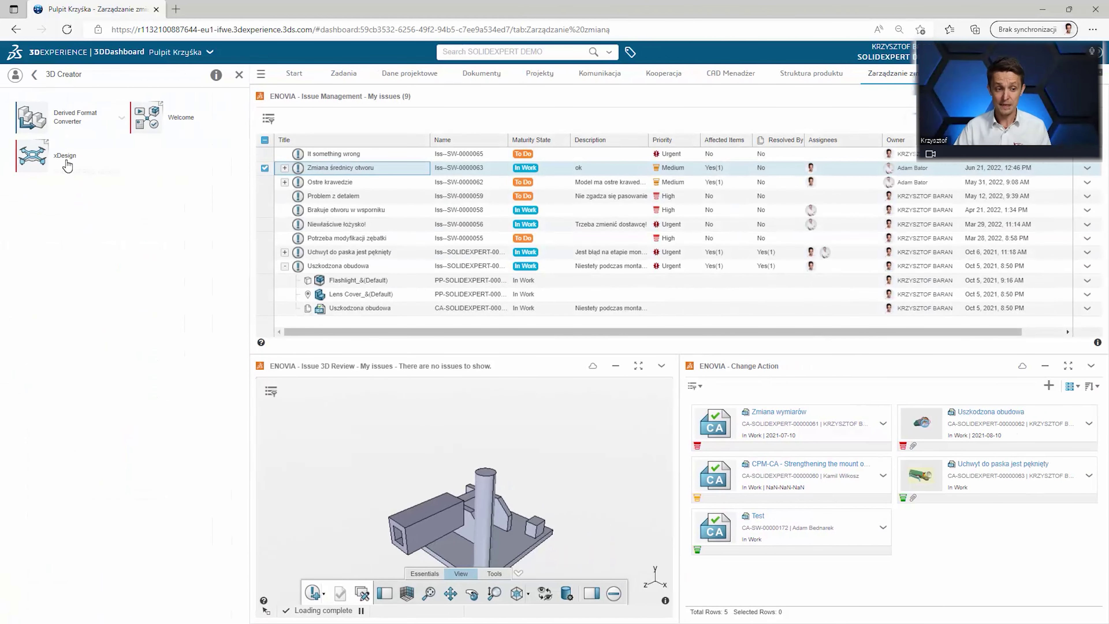
{"action": "left_click", "coordinate": [26, 165]}
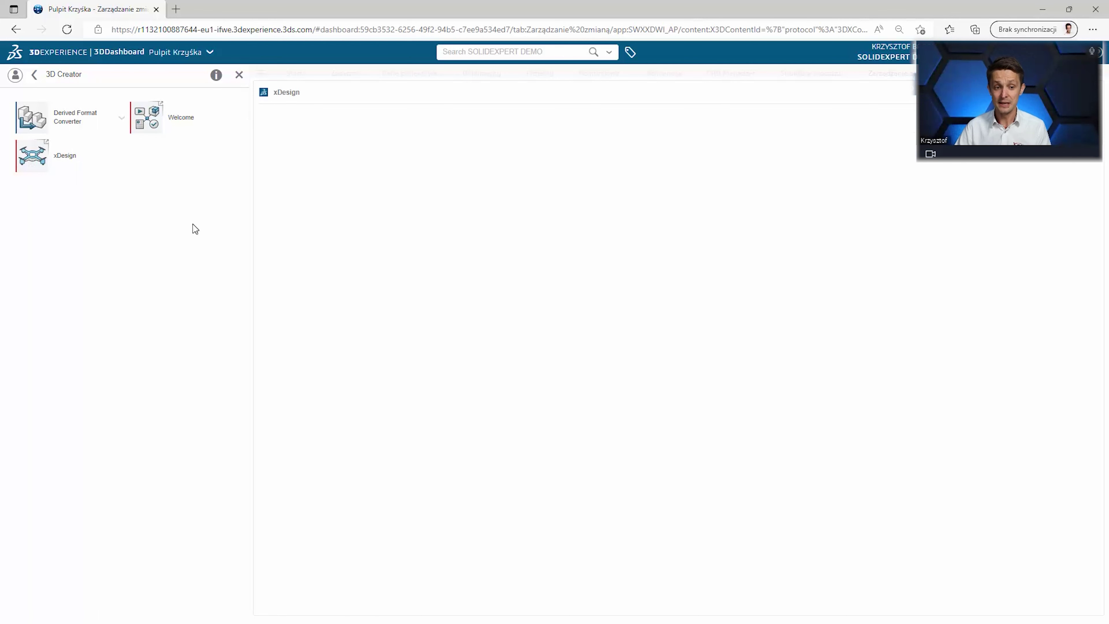
{"action": "left_click", "coordinate": [239, 75]}
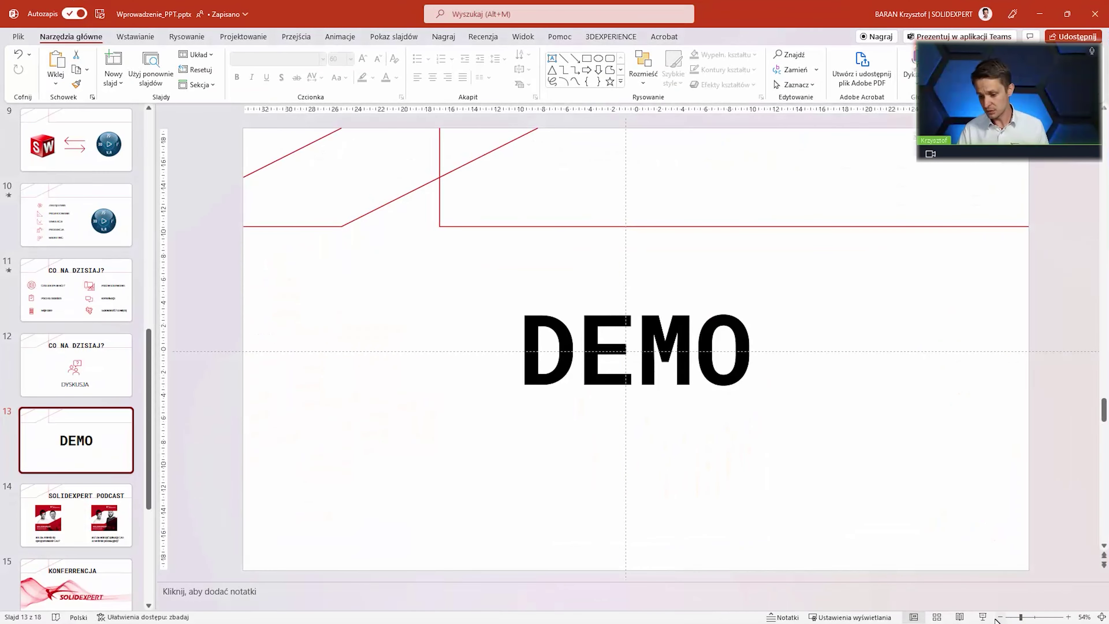
Start the slide show from the DEMO slide and advance past podcast and KONFERRENCJA to KONTAKT.
{"action": "left_click", "coordinate": [982, 616]}
{"action": "key", "text": "Right"}
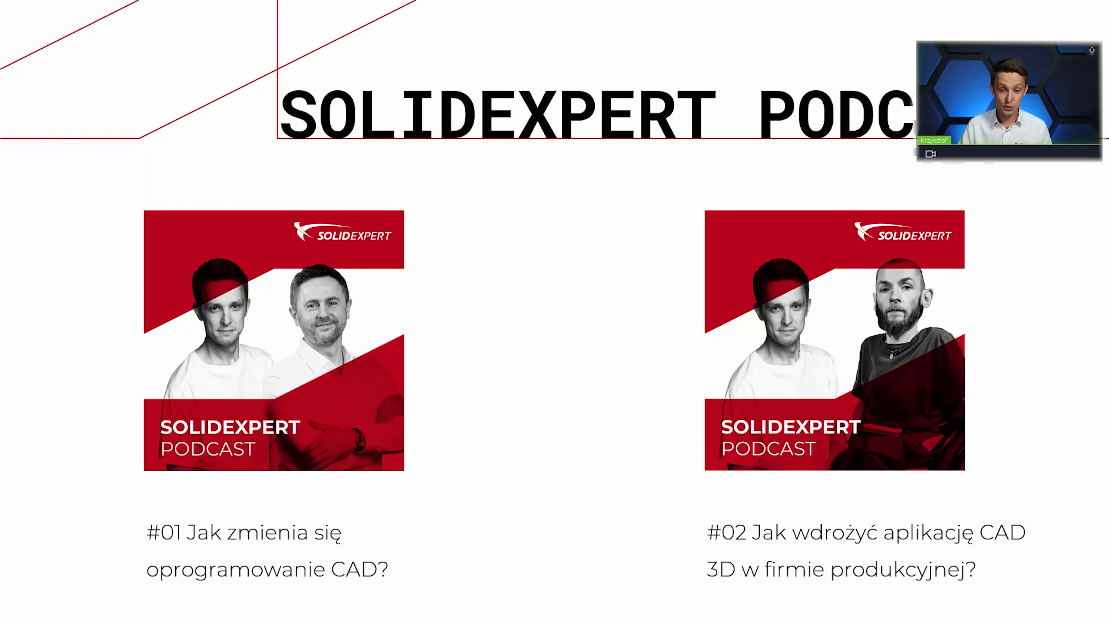
{"action": "key", "text": "Right"}
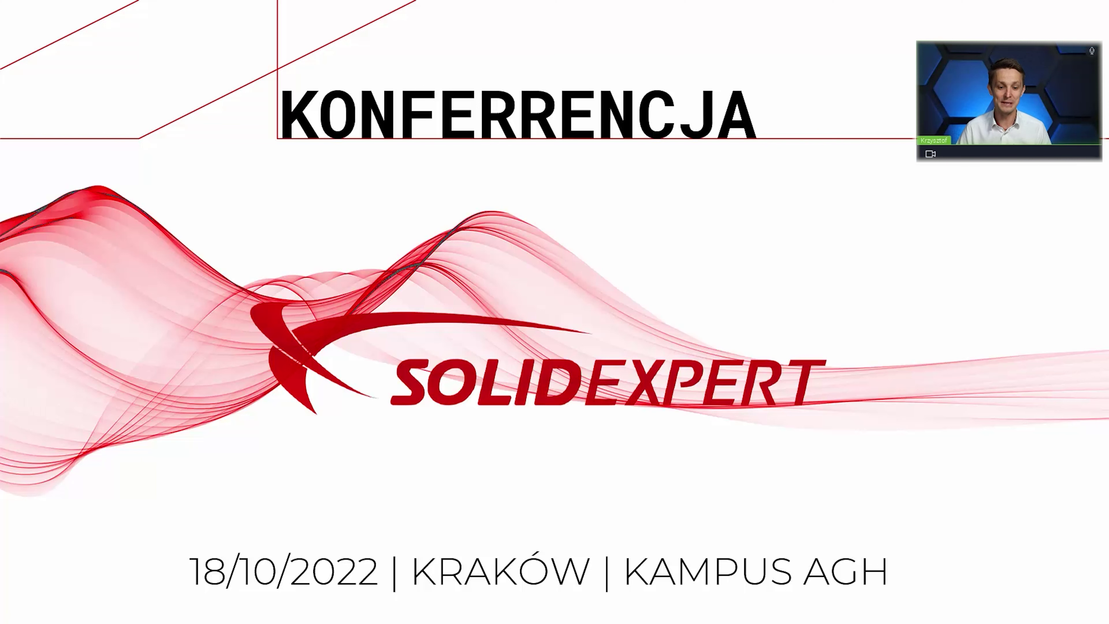
{"action": "key", "text": "Right"}
{"action": "key", "text": "Right"}
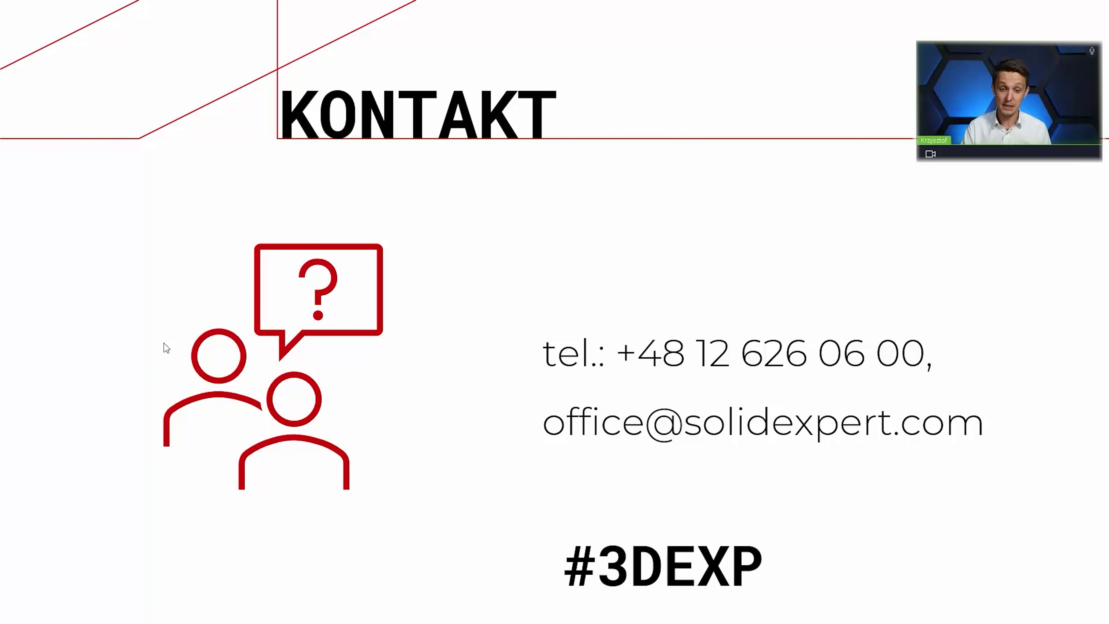
Advance through the presenter and DZIĘKI! slides to the 25 sierpnia 2022 webinar slide.
{"action": "key", "text": "Right"}
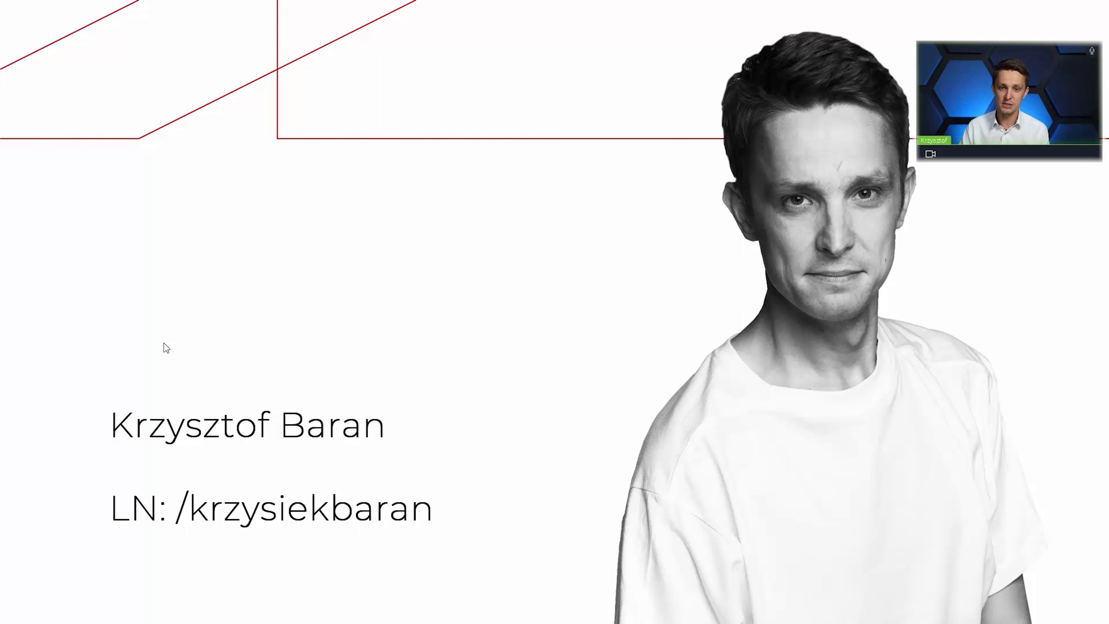
{"action": "key", "text": "Right"}
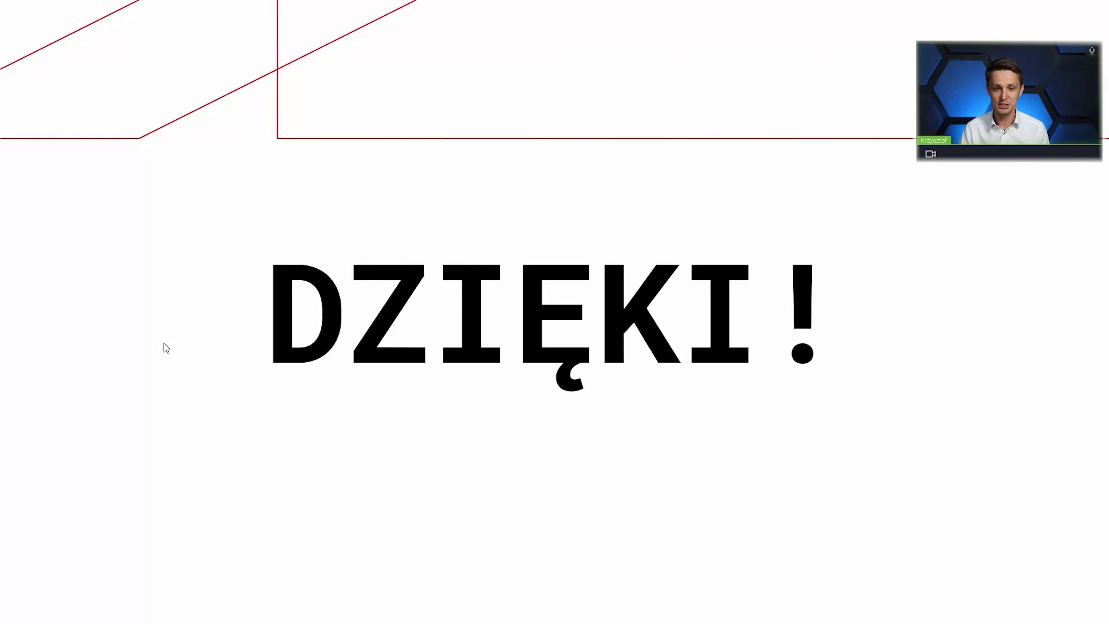
{"action": "key", "text": "Right"}
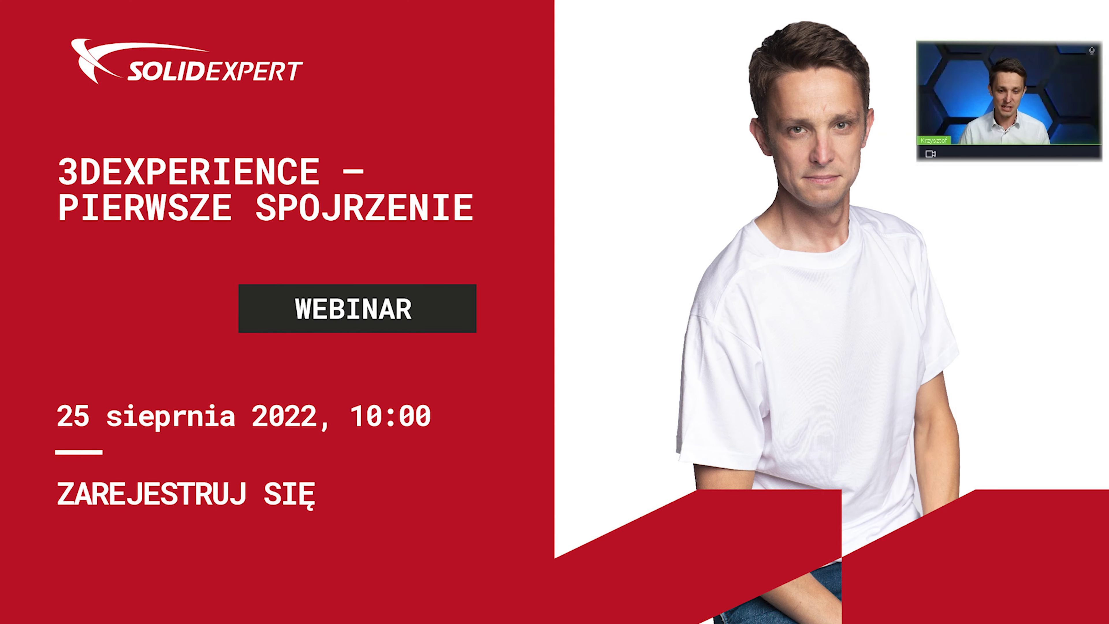